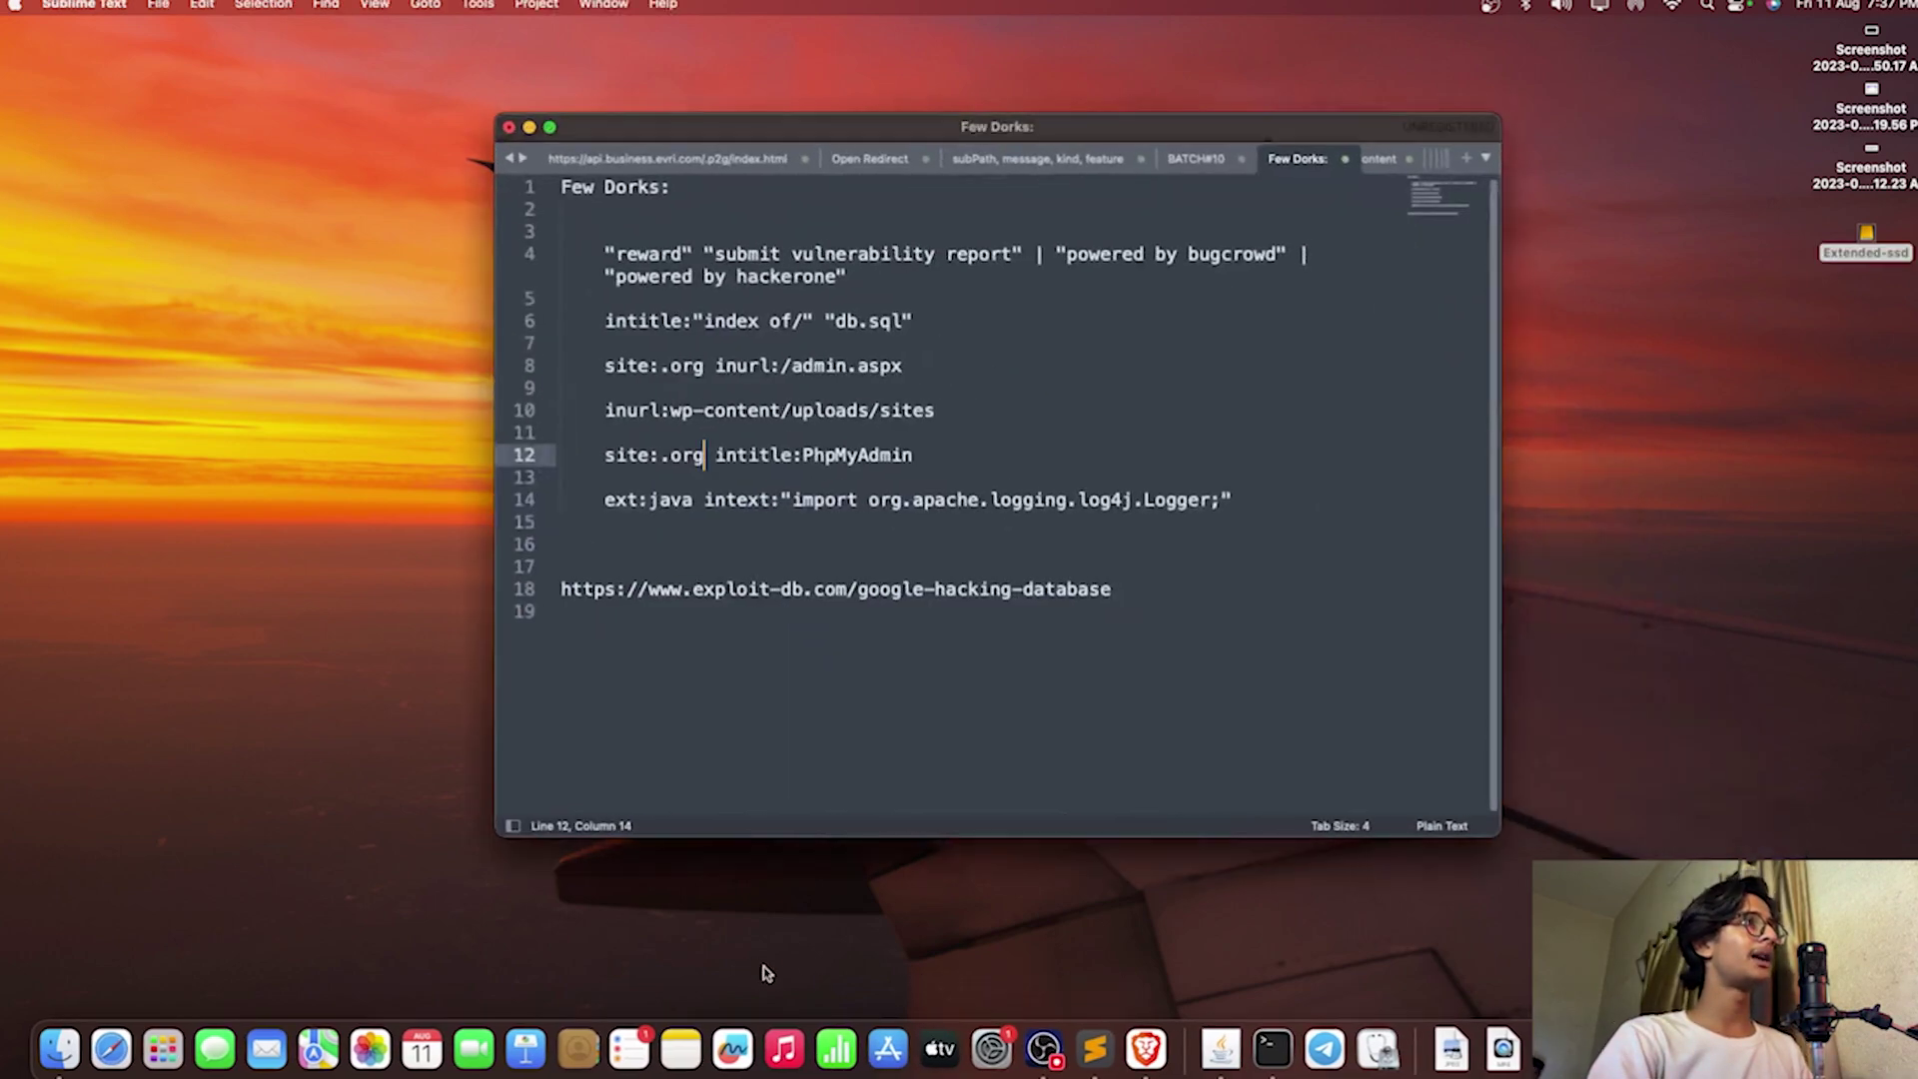
# Step: Copy the "reward" "submit vulnerability report" dork from line 4, then switch to Google in Brave
pyautogui.moveTo(872, 278); pyautogui.dragTo(599, 254)
pyautogui.press('super+c')
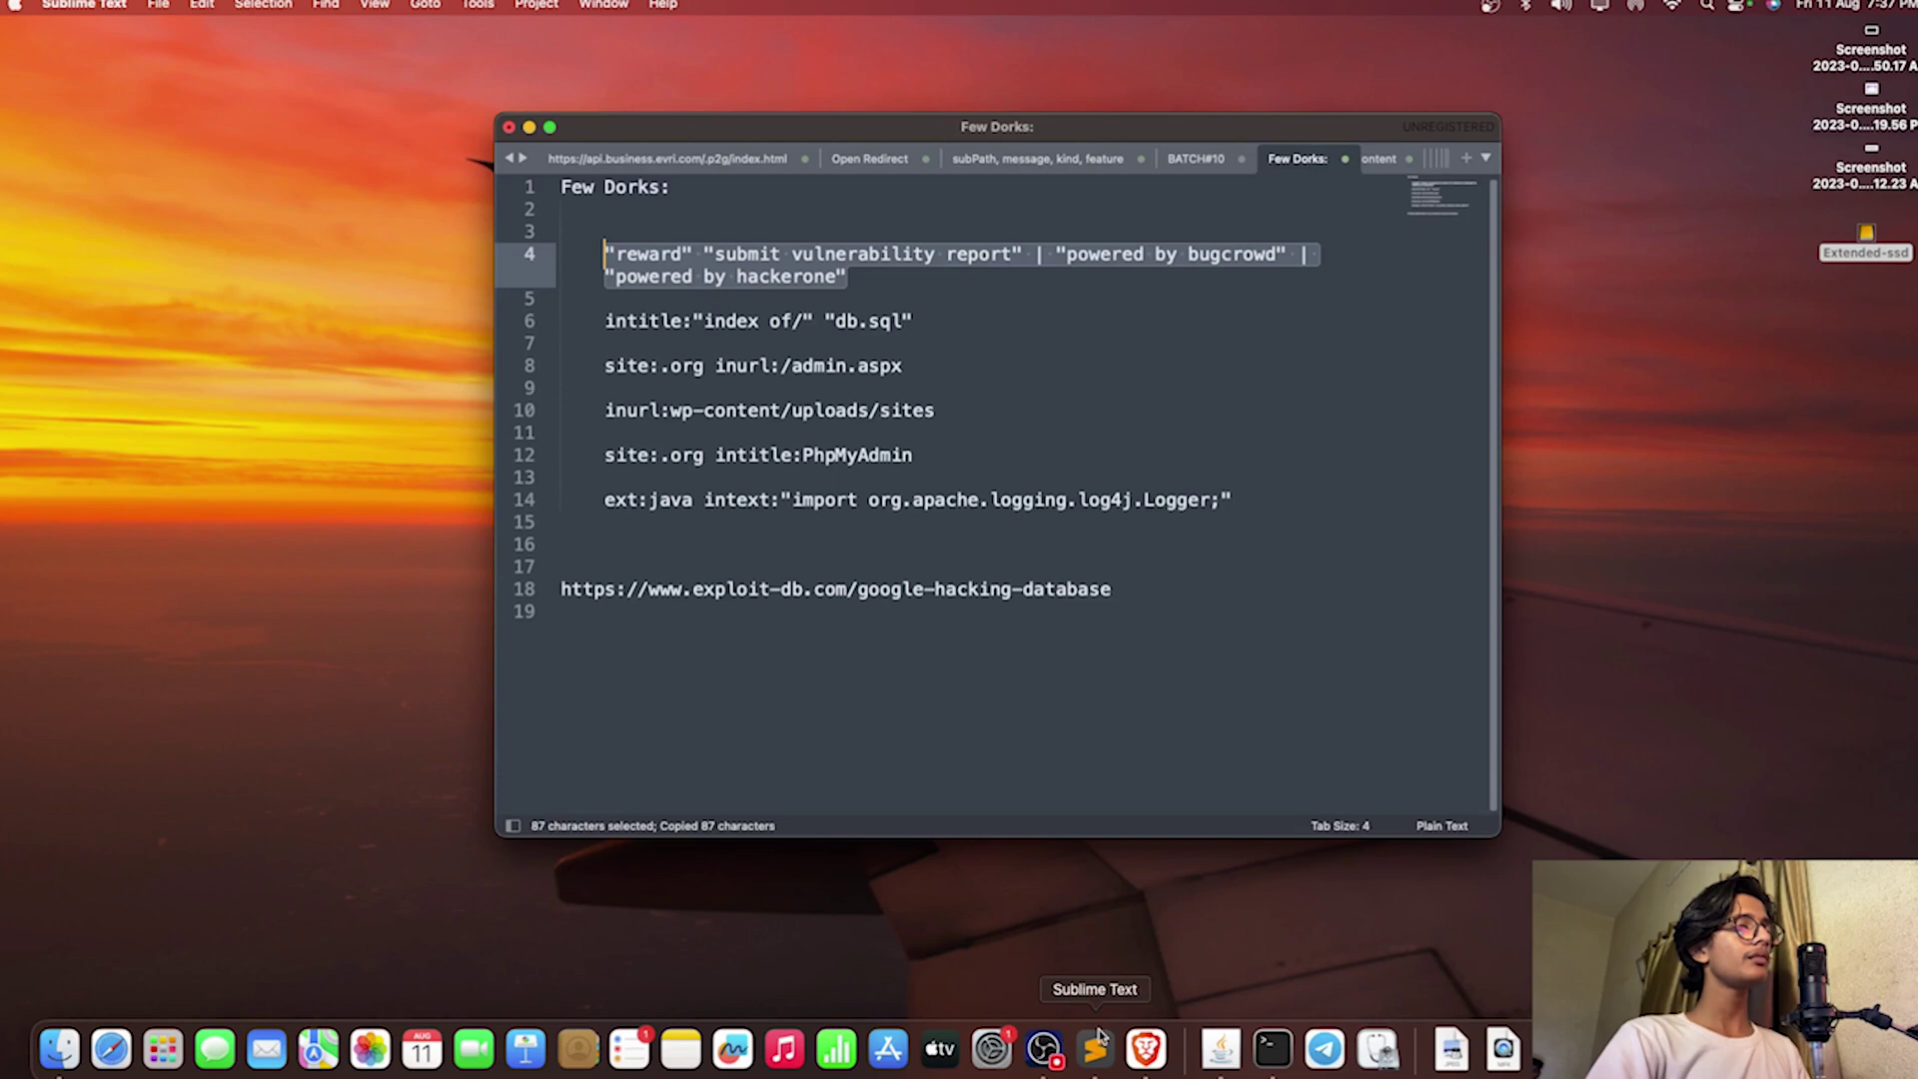
pyautogui.click(1146, 1049)
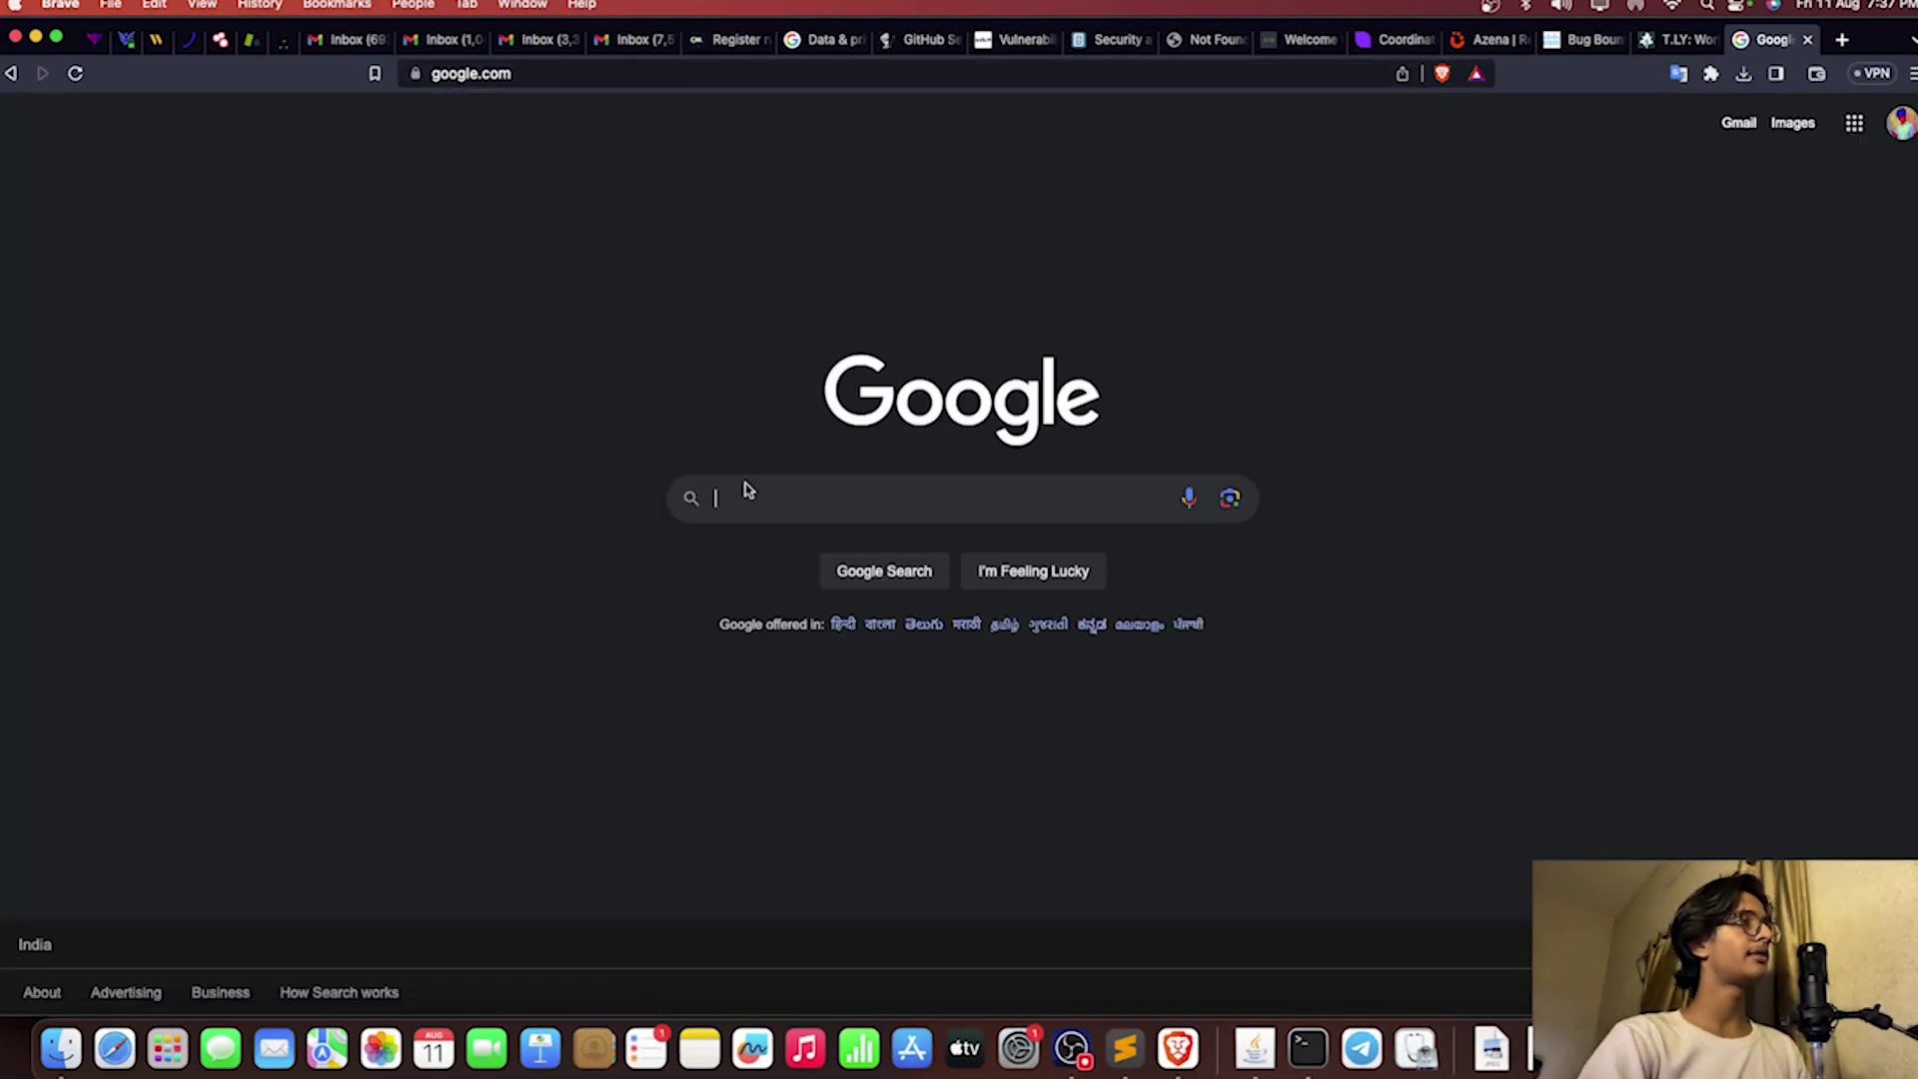
# Step: Paste and search the bug-bounty dork, reviewing its reward, report and bugcrowd terms
pyautogui.press('super+v')
pyautogui.press('Return')
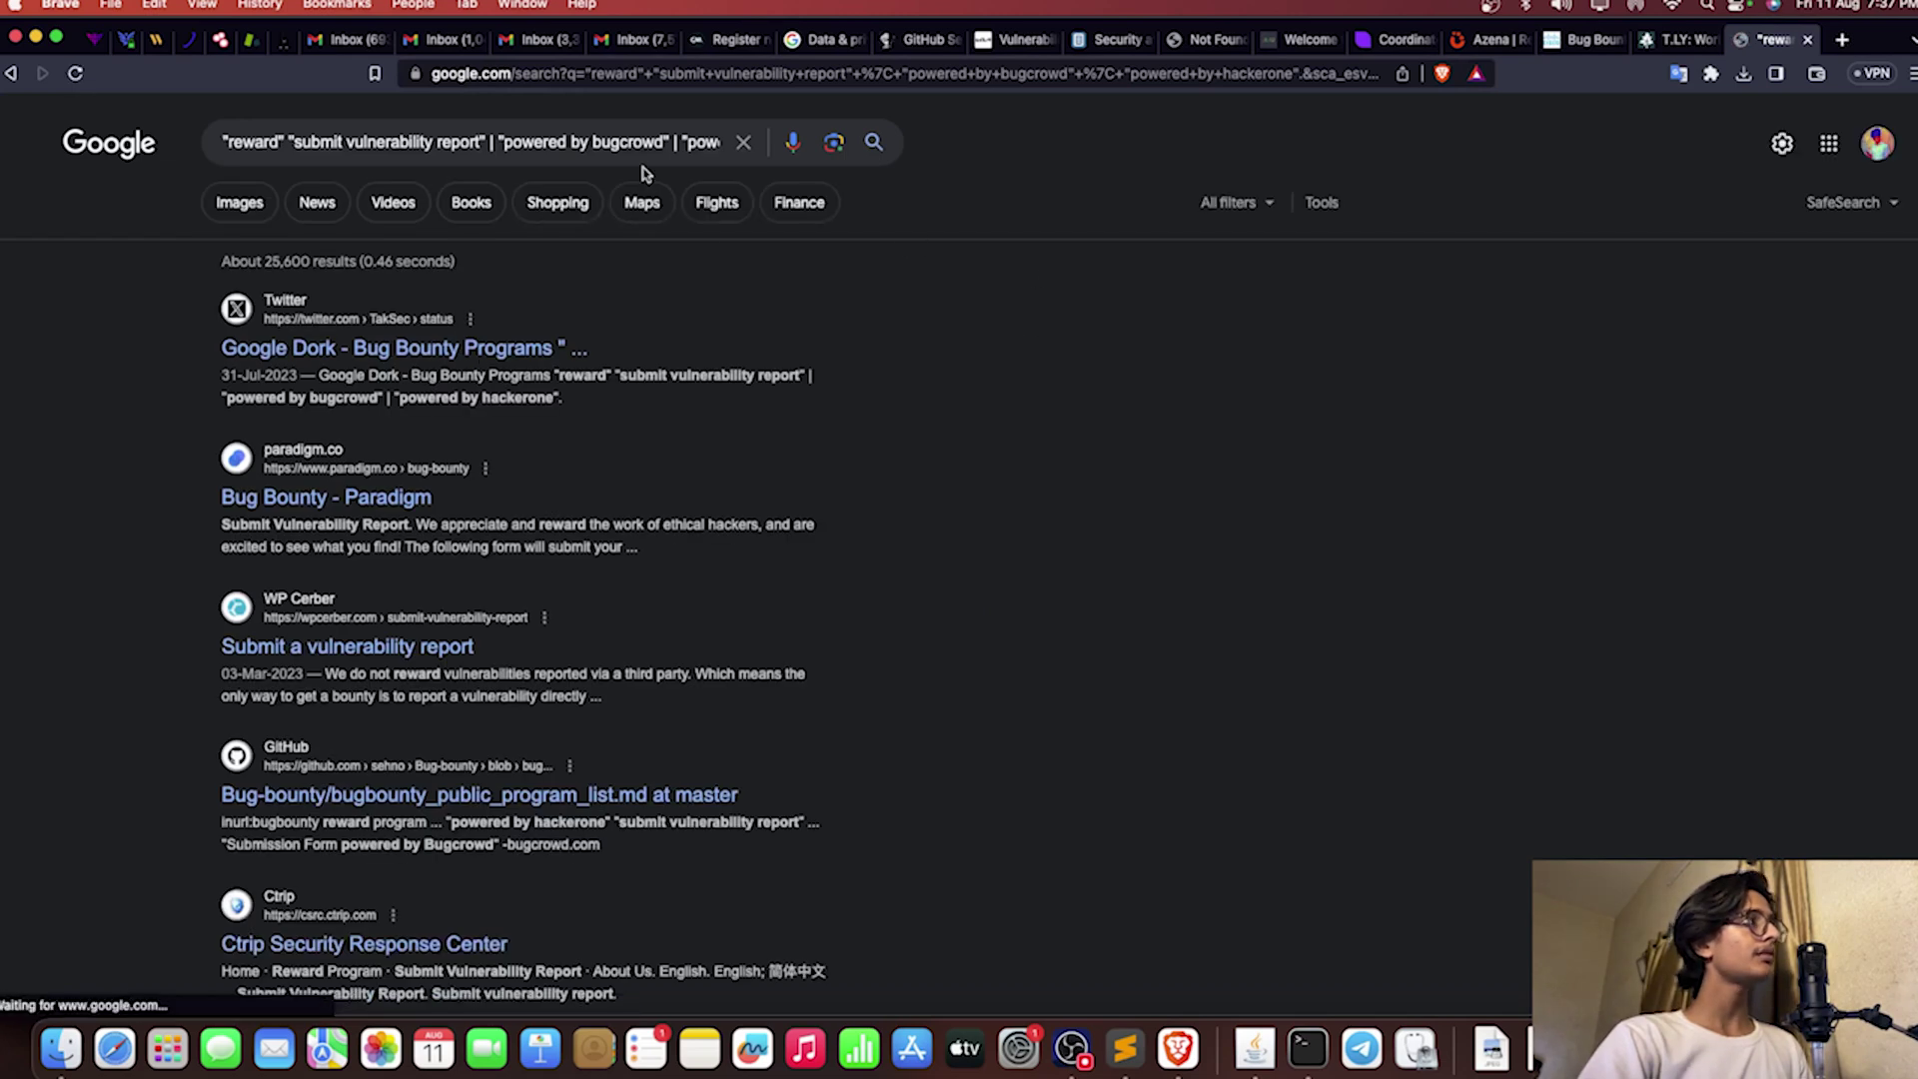
pyautogui.doubleClick(237, 145)
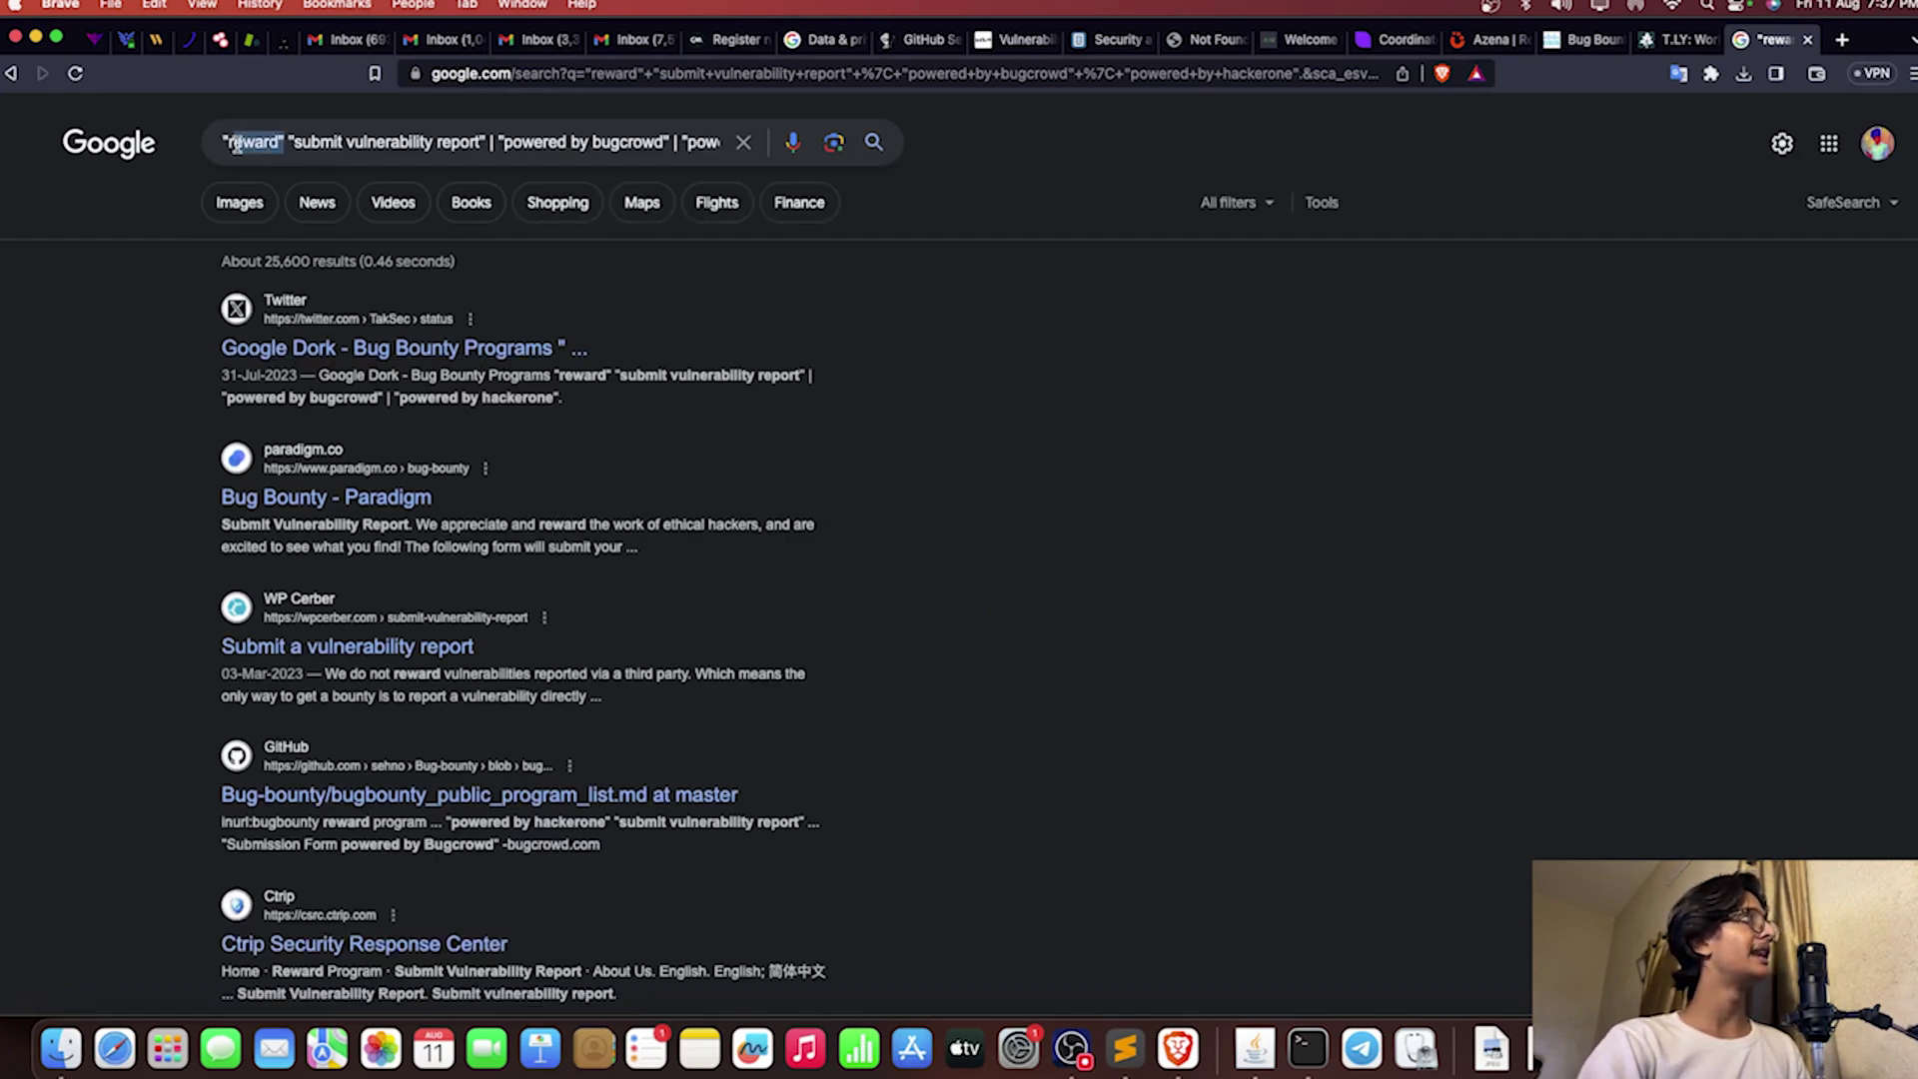
pyautogui.click(244, 139)
pyautogui.moveTo(288, 140); pyautogui.dragTo(657, 153)
pyautogui.moveTo(405, 163); pyautogui.dragTo(231, 169)
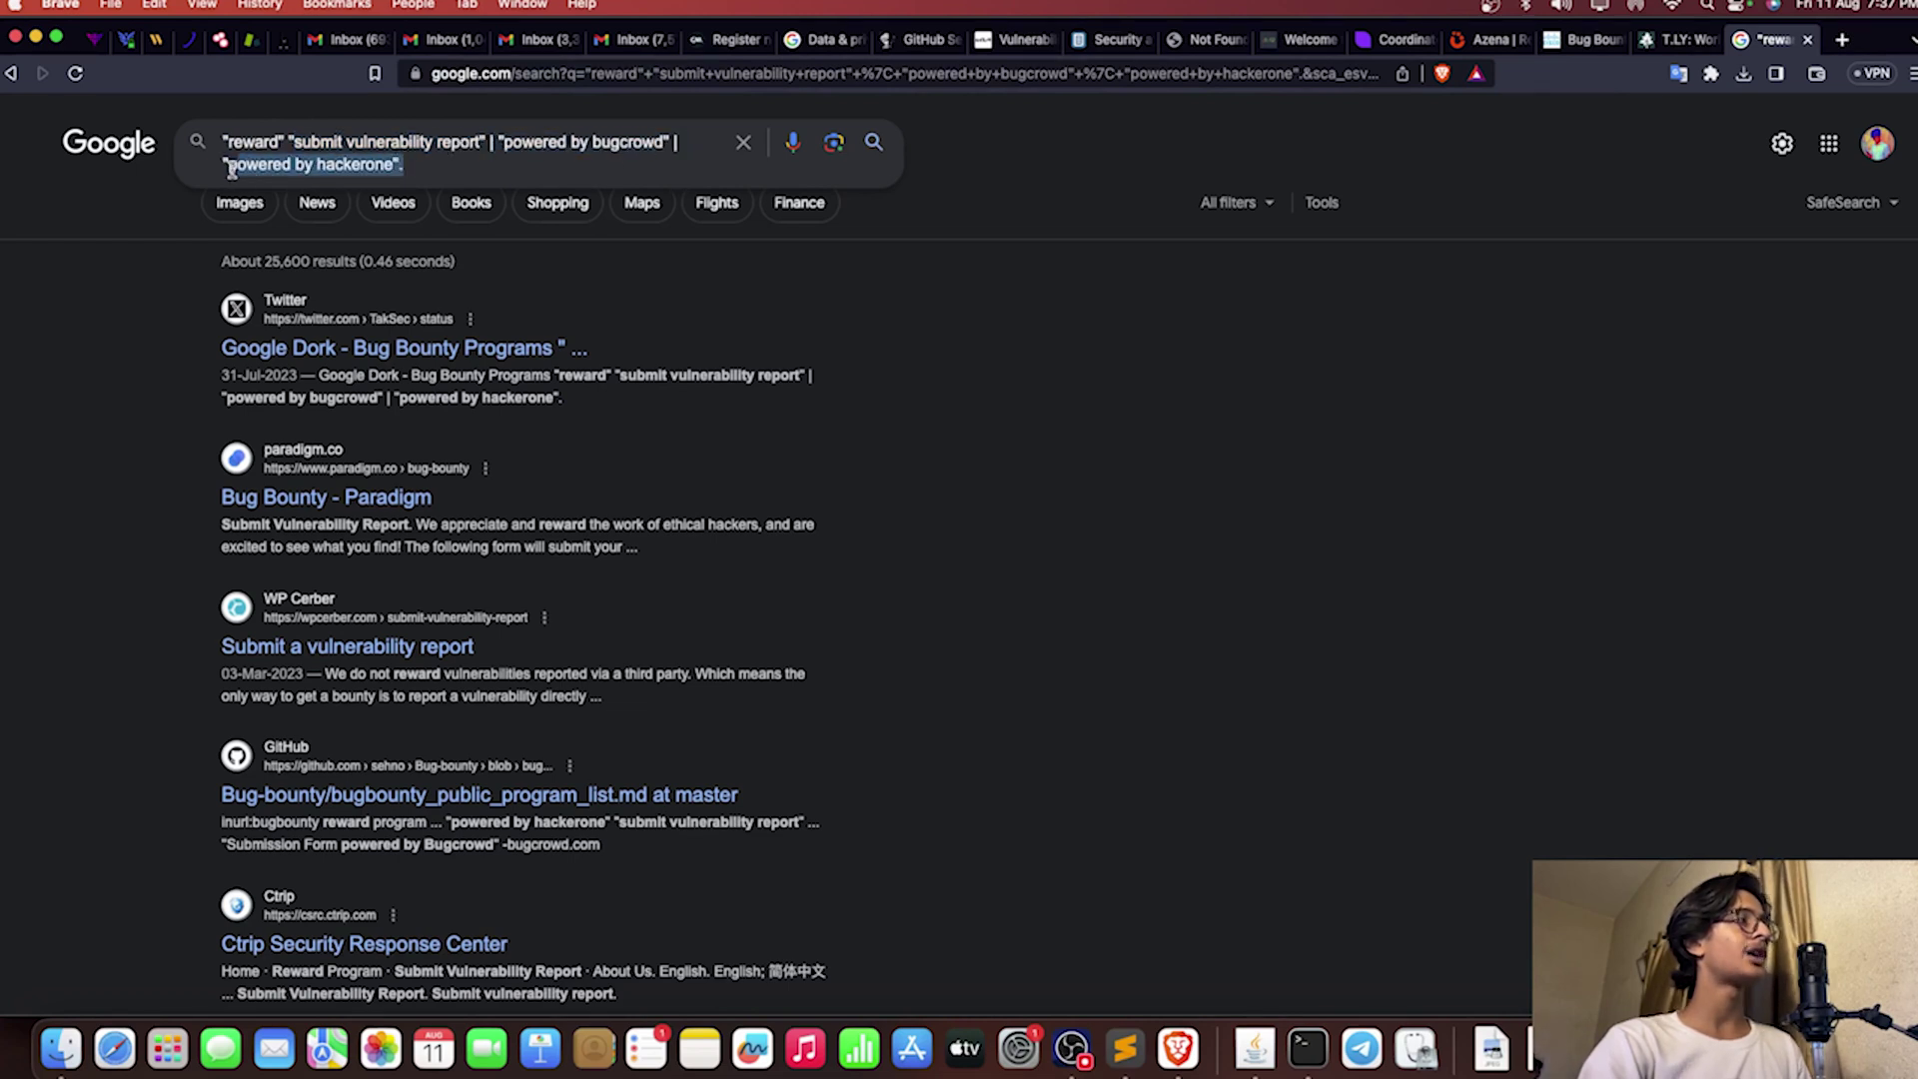
pyautogui.click(522, 160)
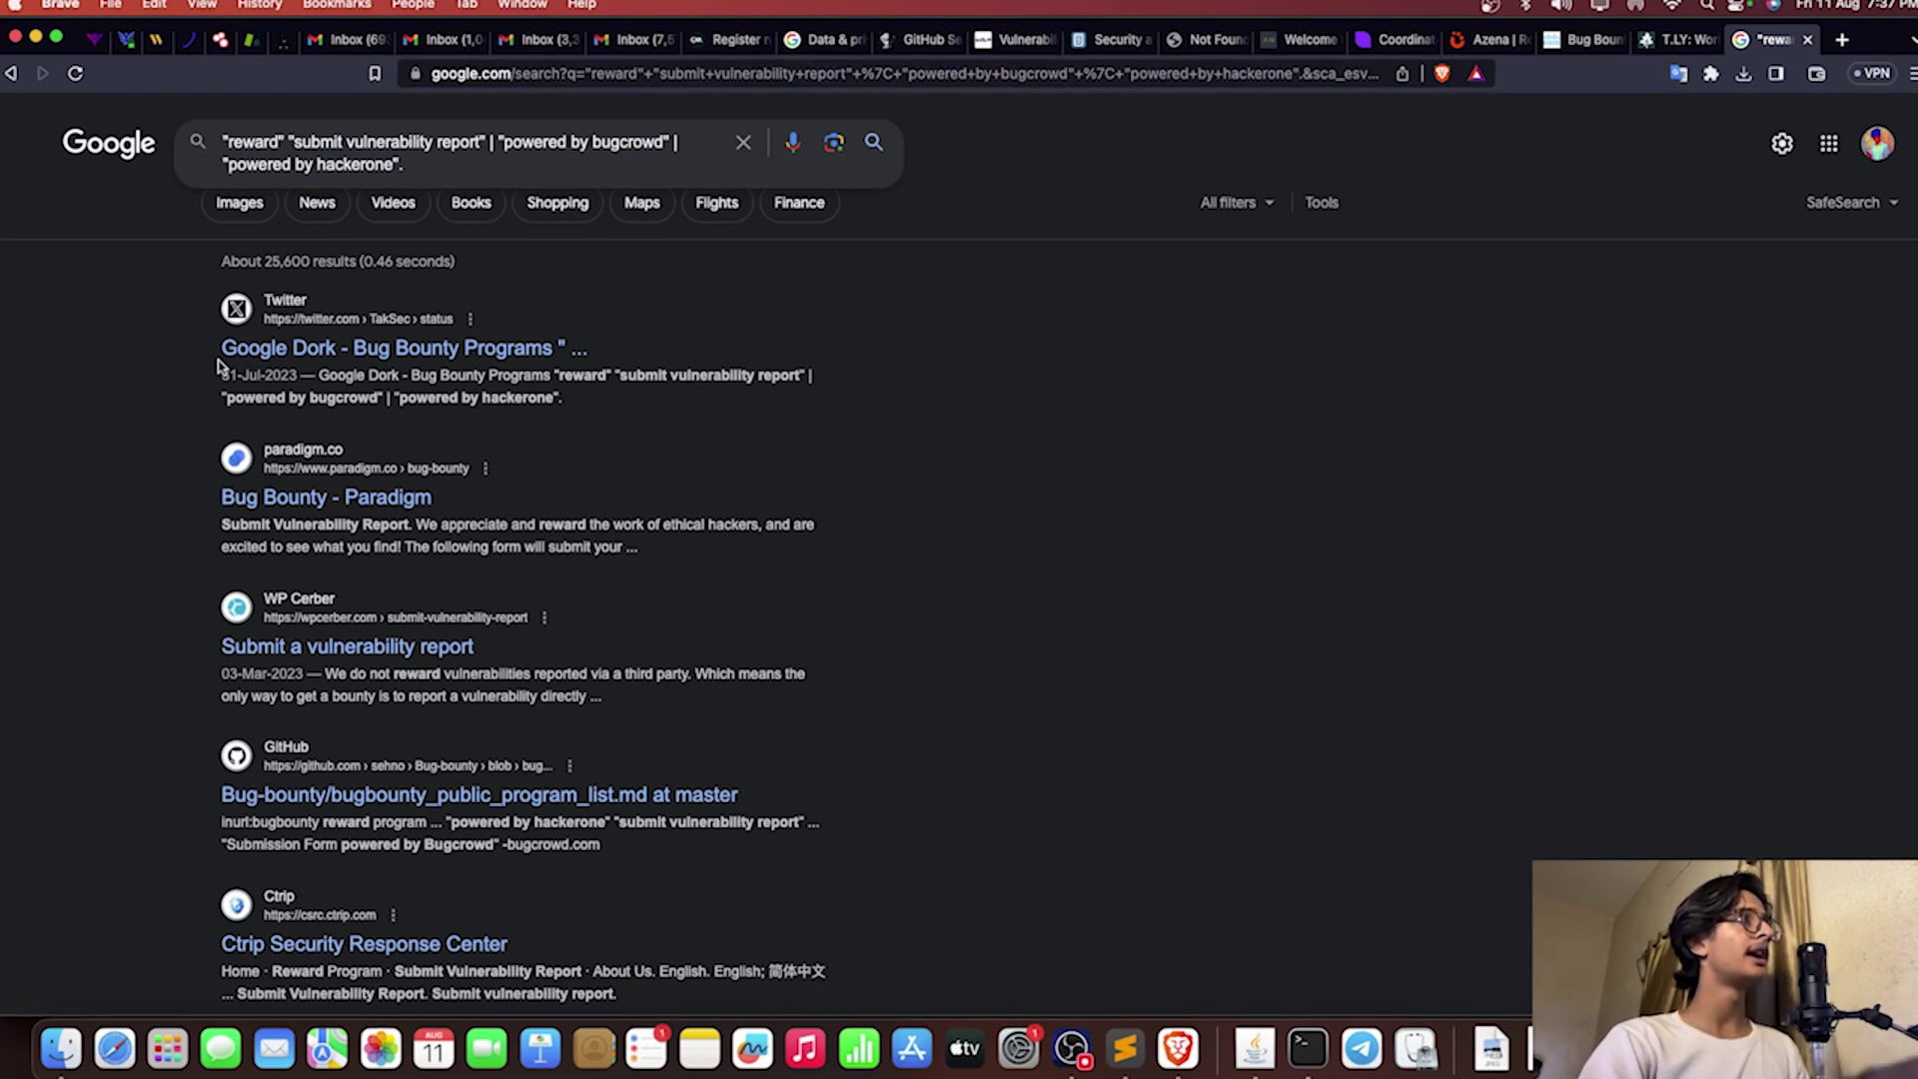
# Step: Note the roughly 25,600 results and open the Twitter and WP Cerber results in new tabs
pyautogui.click(205, 270)
pyautogui.moveTo(205, 270); pyautogui.dragTo(330, 254)
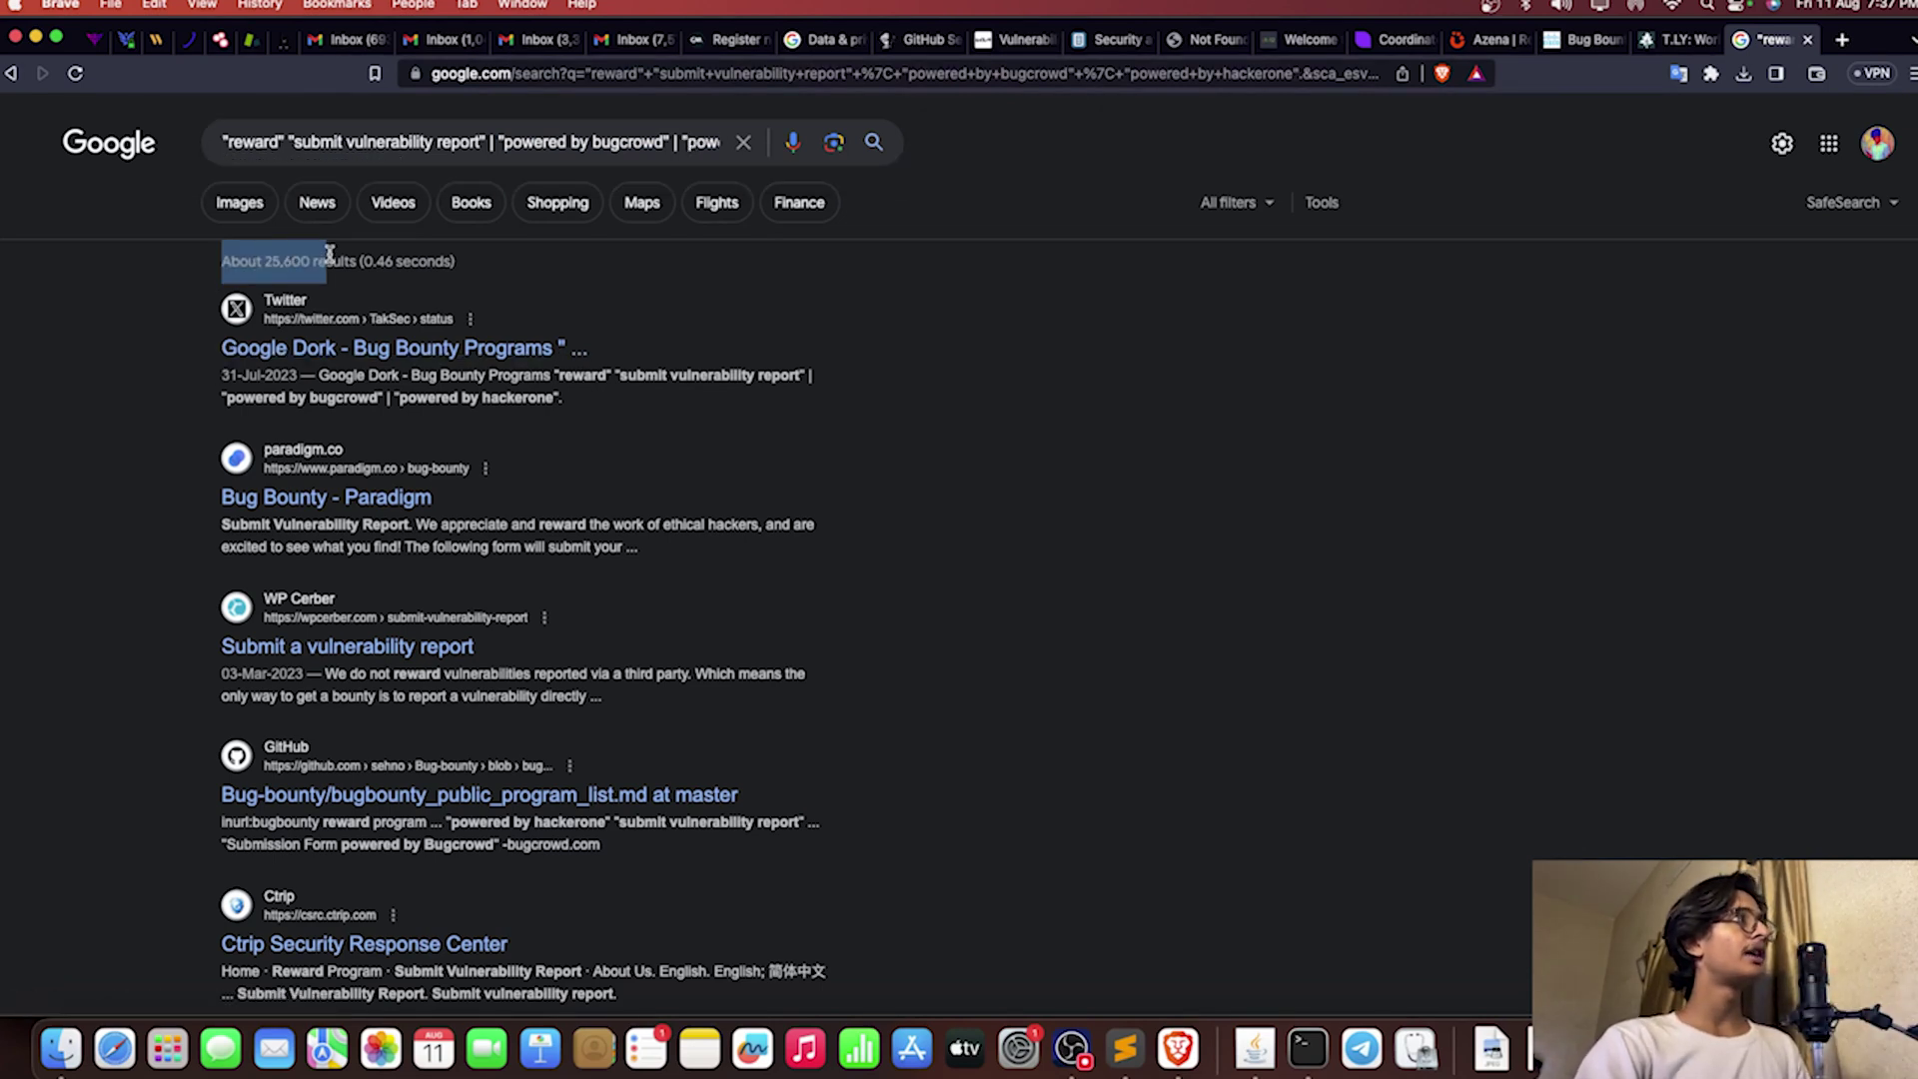
pyautogui.click(51, 522)
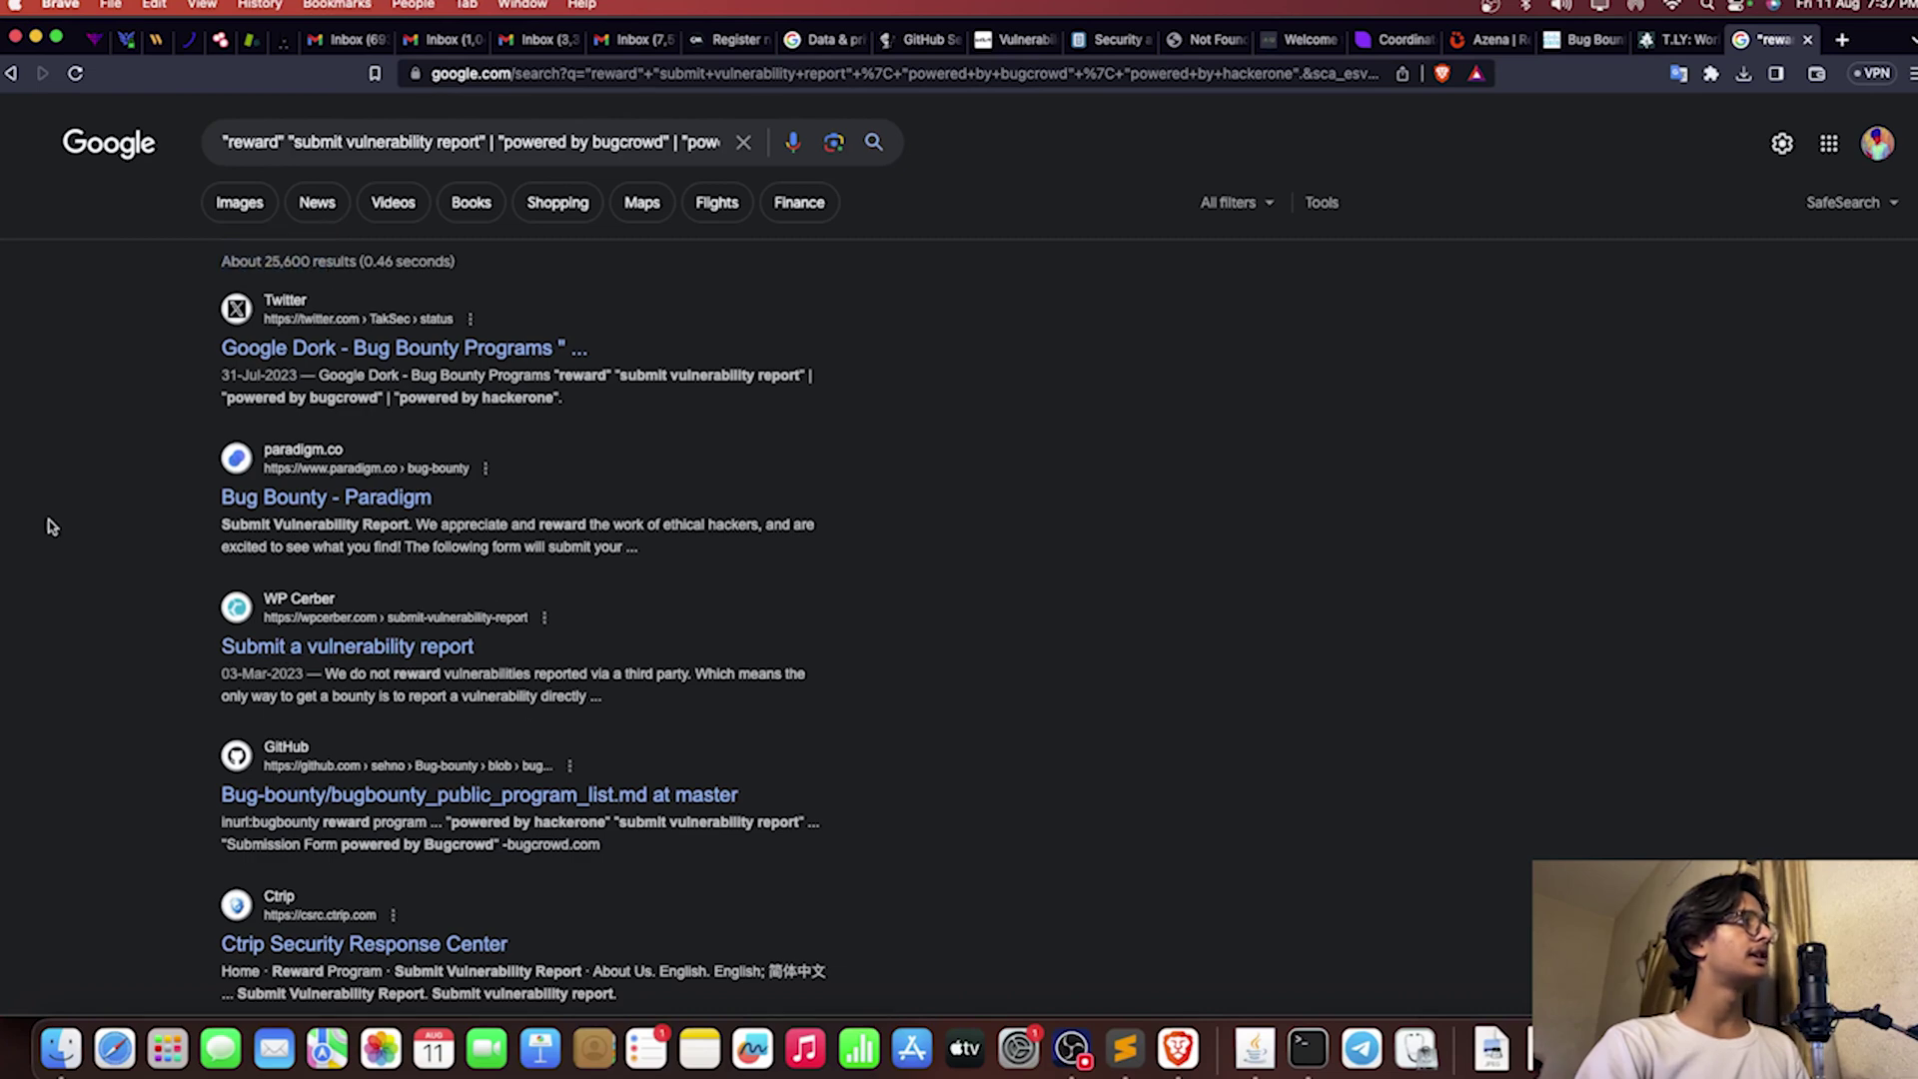
pyautogui.keyDown('super'); pyautogui.click(290, 350); pyautogui.keyUp('super')
pyautogui.keyDown('super'); pyautogui.click(368, 644); pyautogui.keyUp('super')
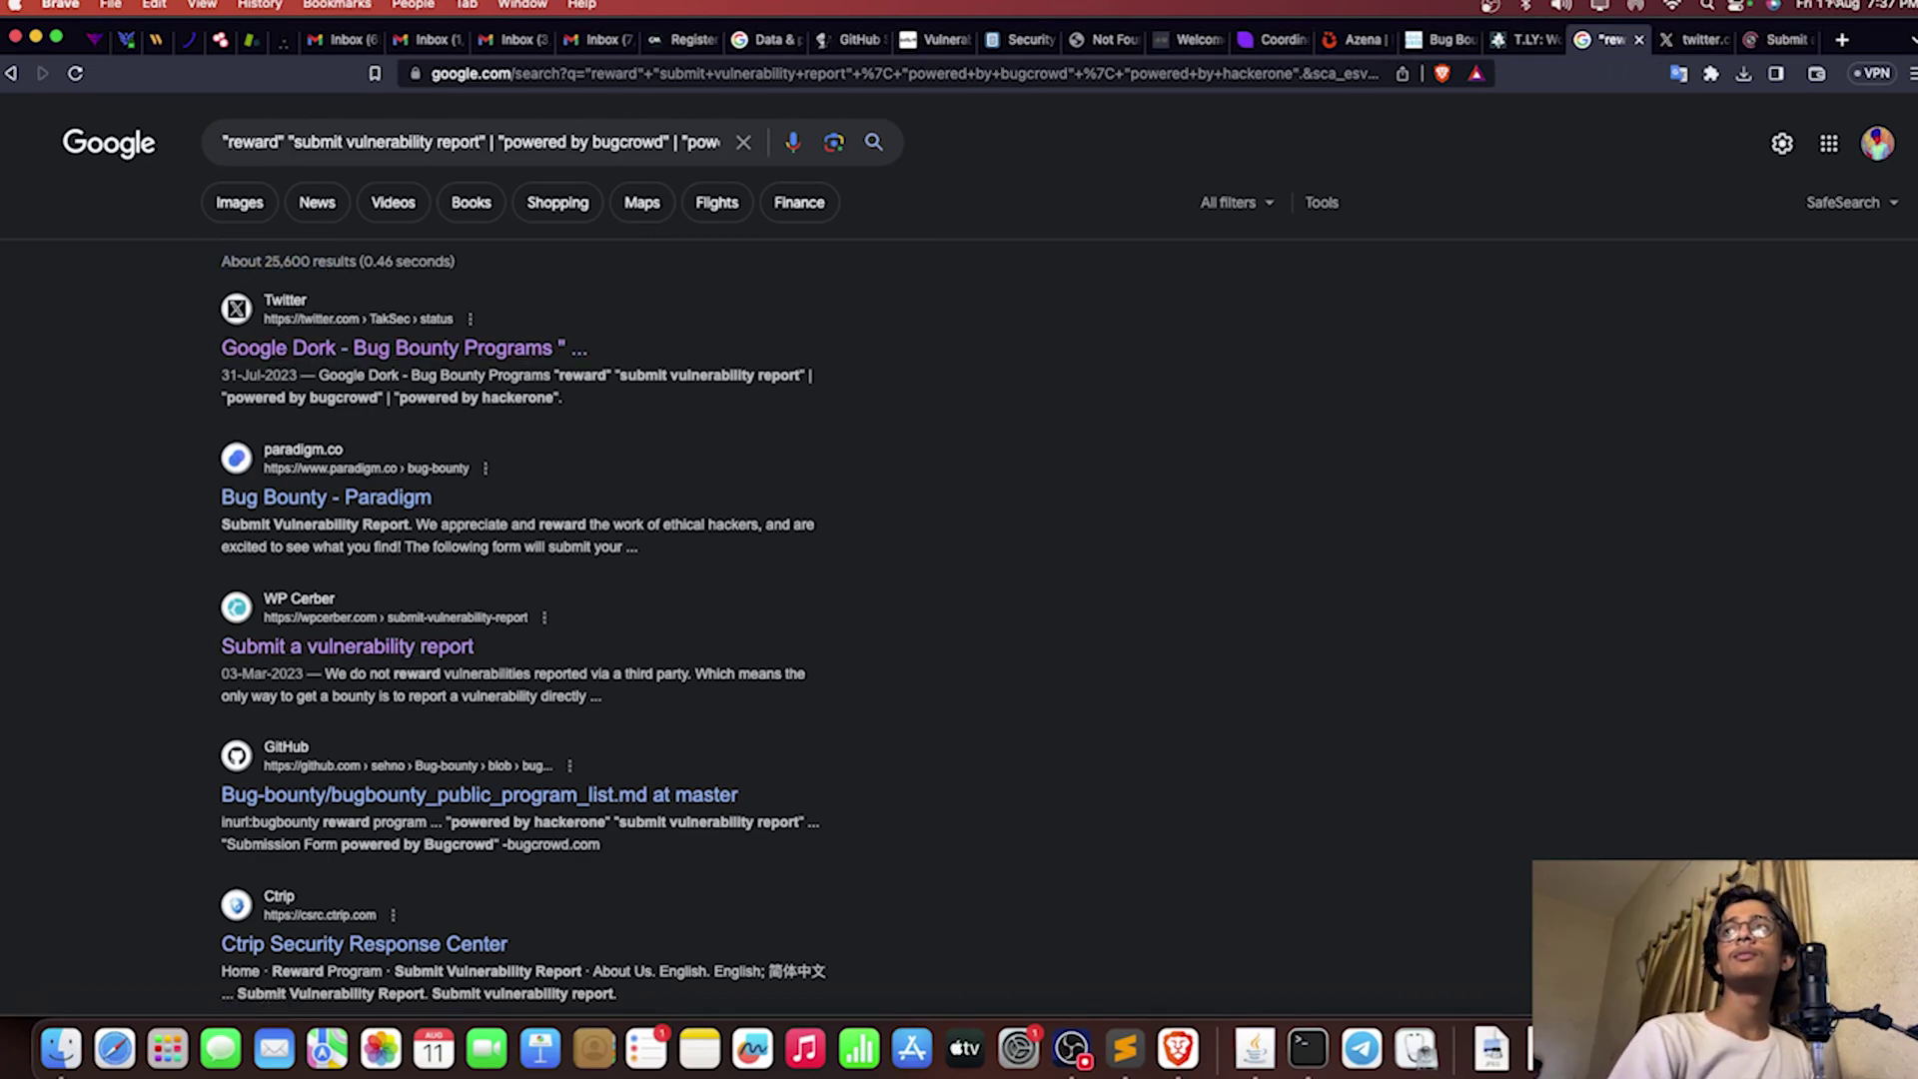
# Step: Review and close the Twitter dork post and the WP Cerber report page offering up to $1000
pyautogui.click(1695, 42)
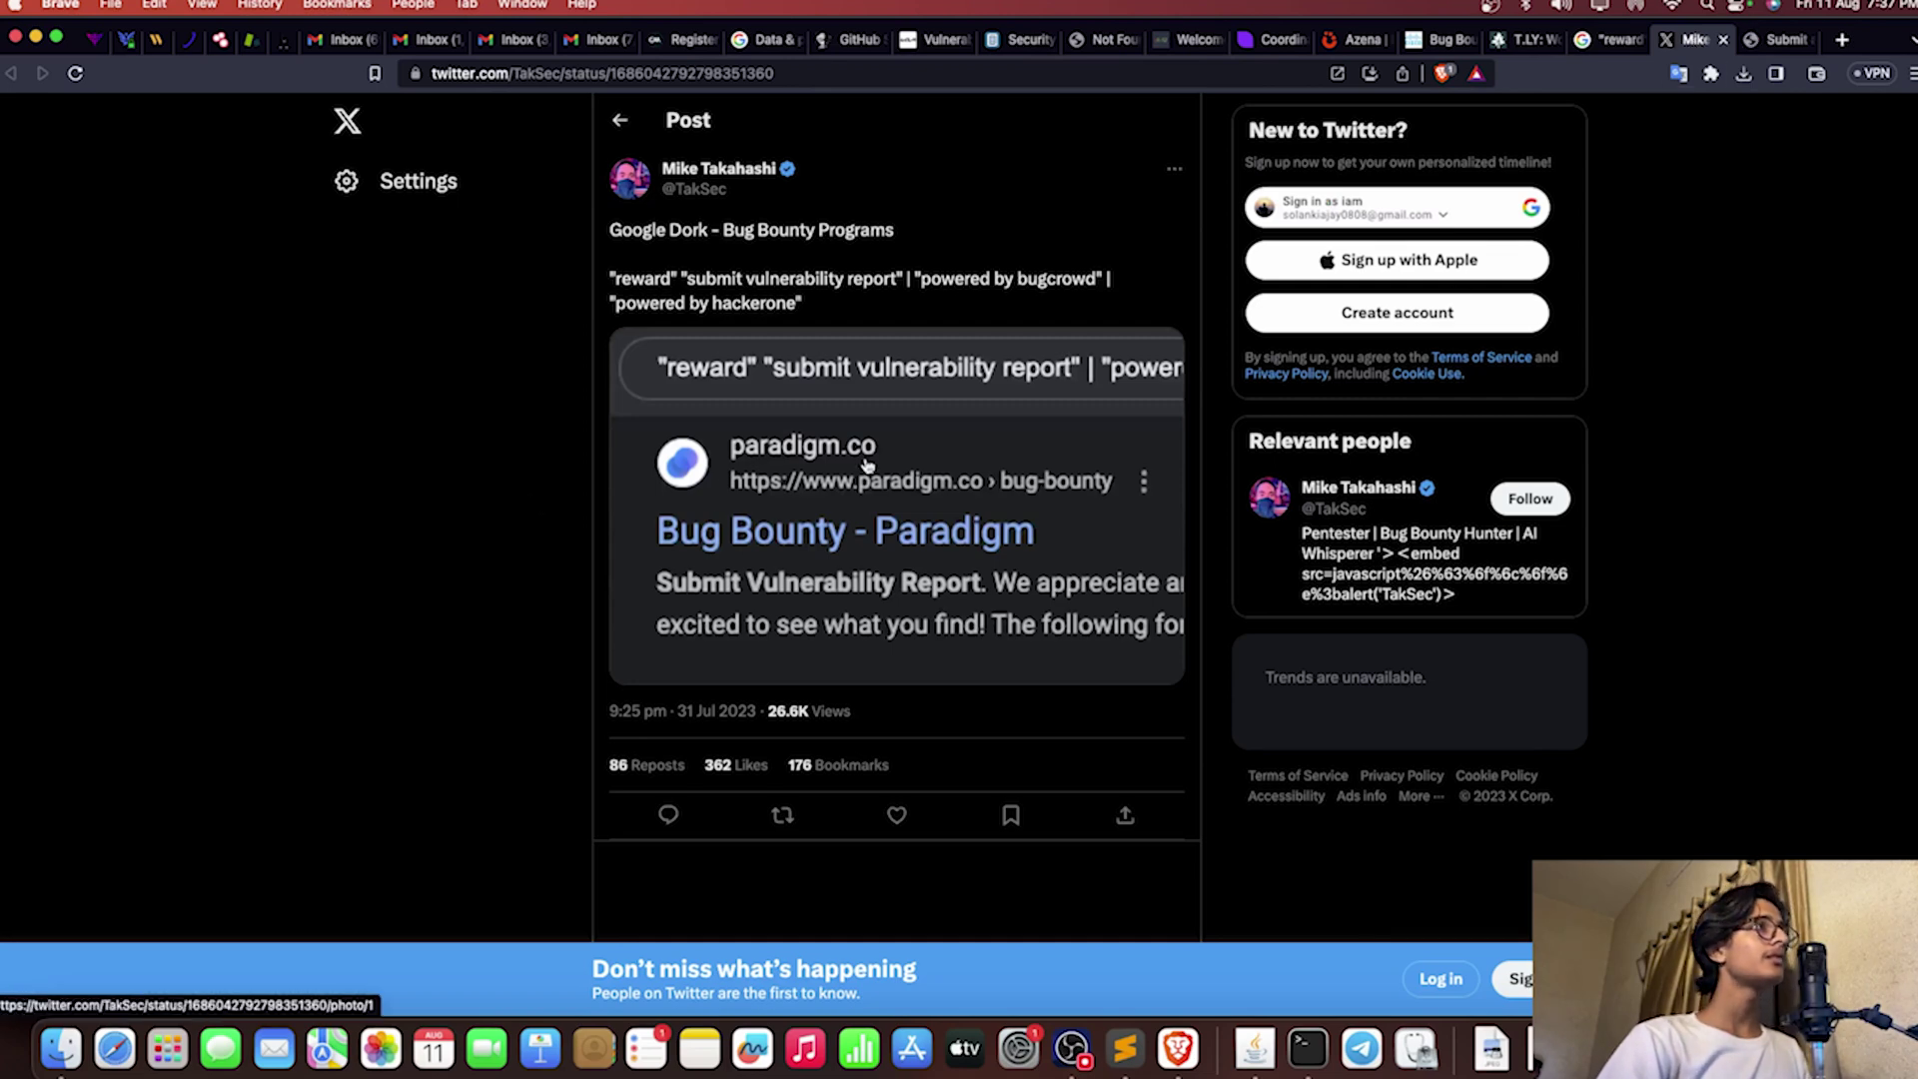
pyautogui.press('super+w')
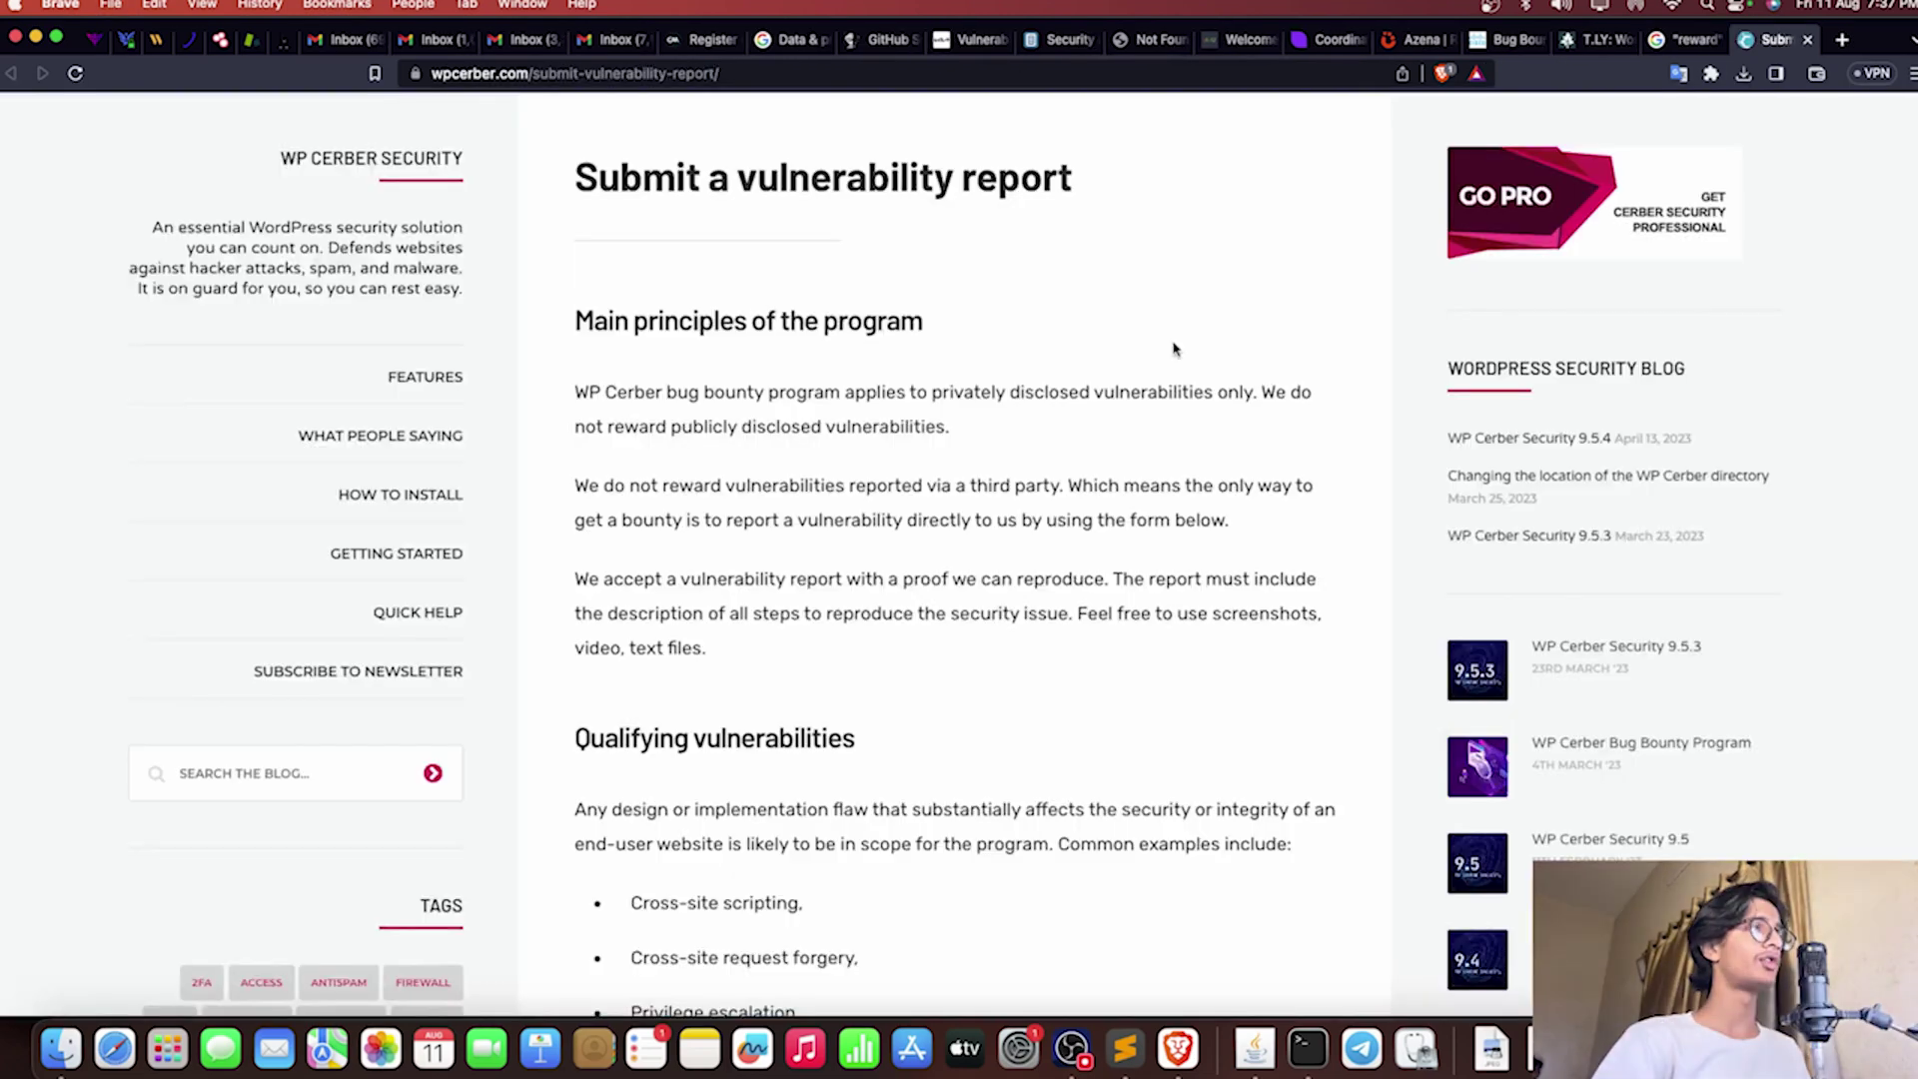
pyautogui.scroll(-10, 1149, 546)
pyautogui.scroll(-15, 1149, 546)
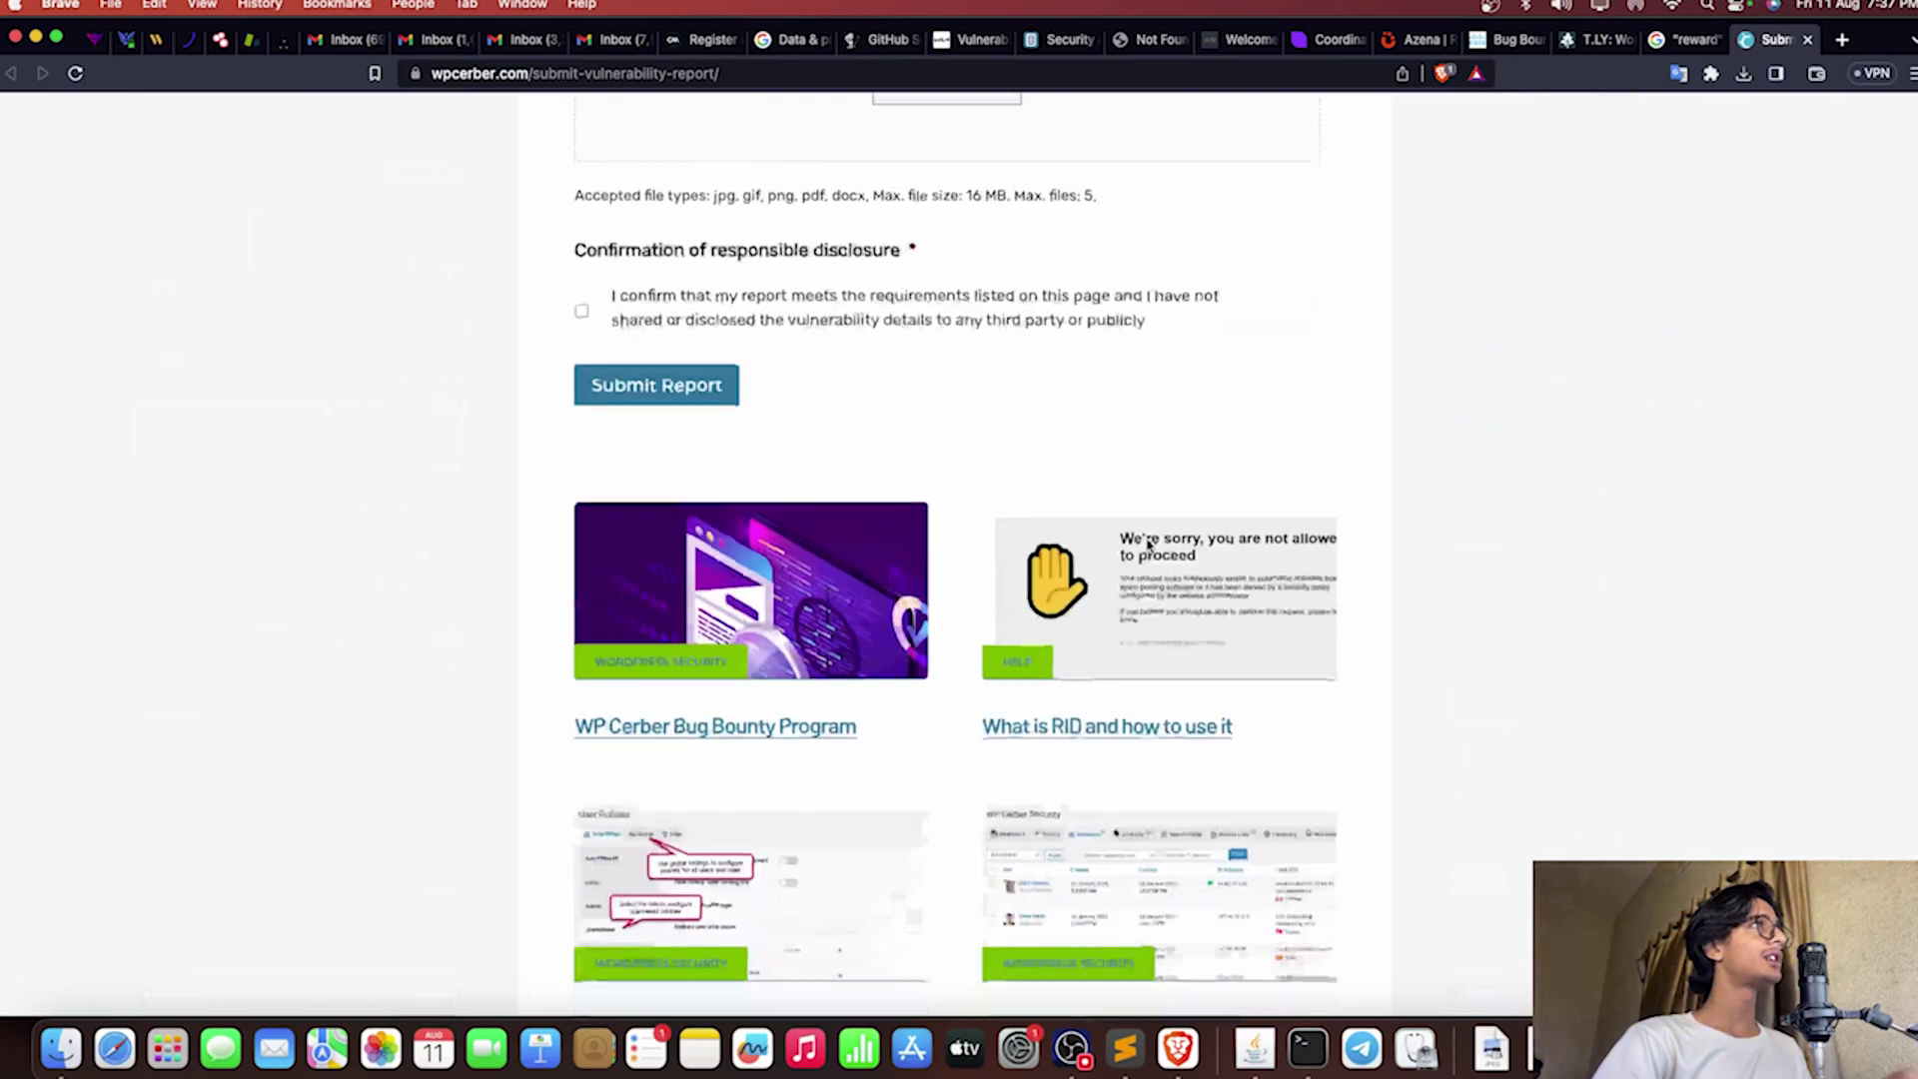
pyautogui.scroll(10, 1149, 548)
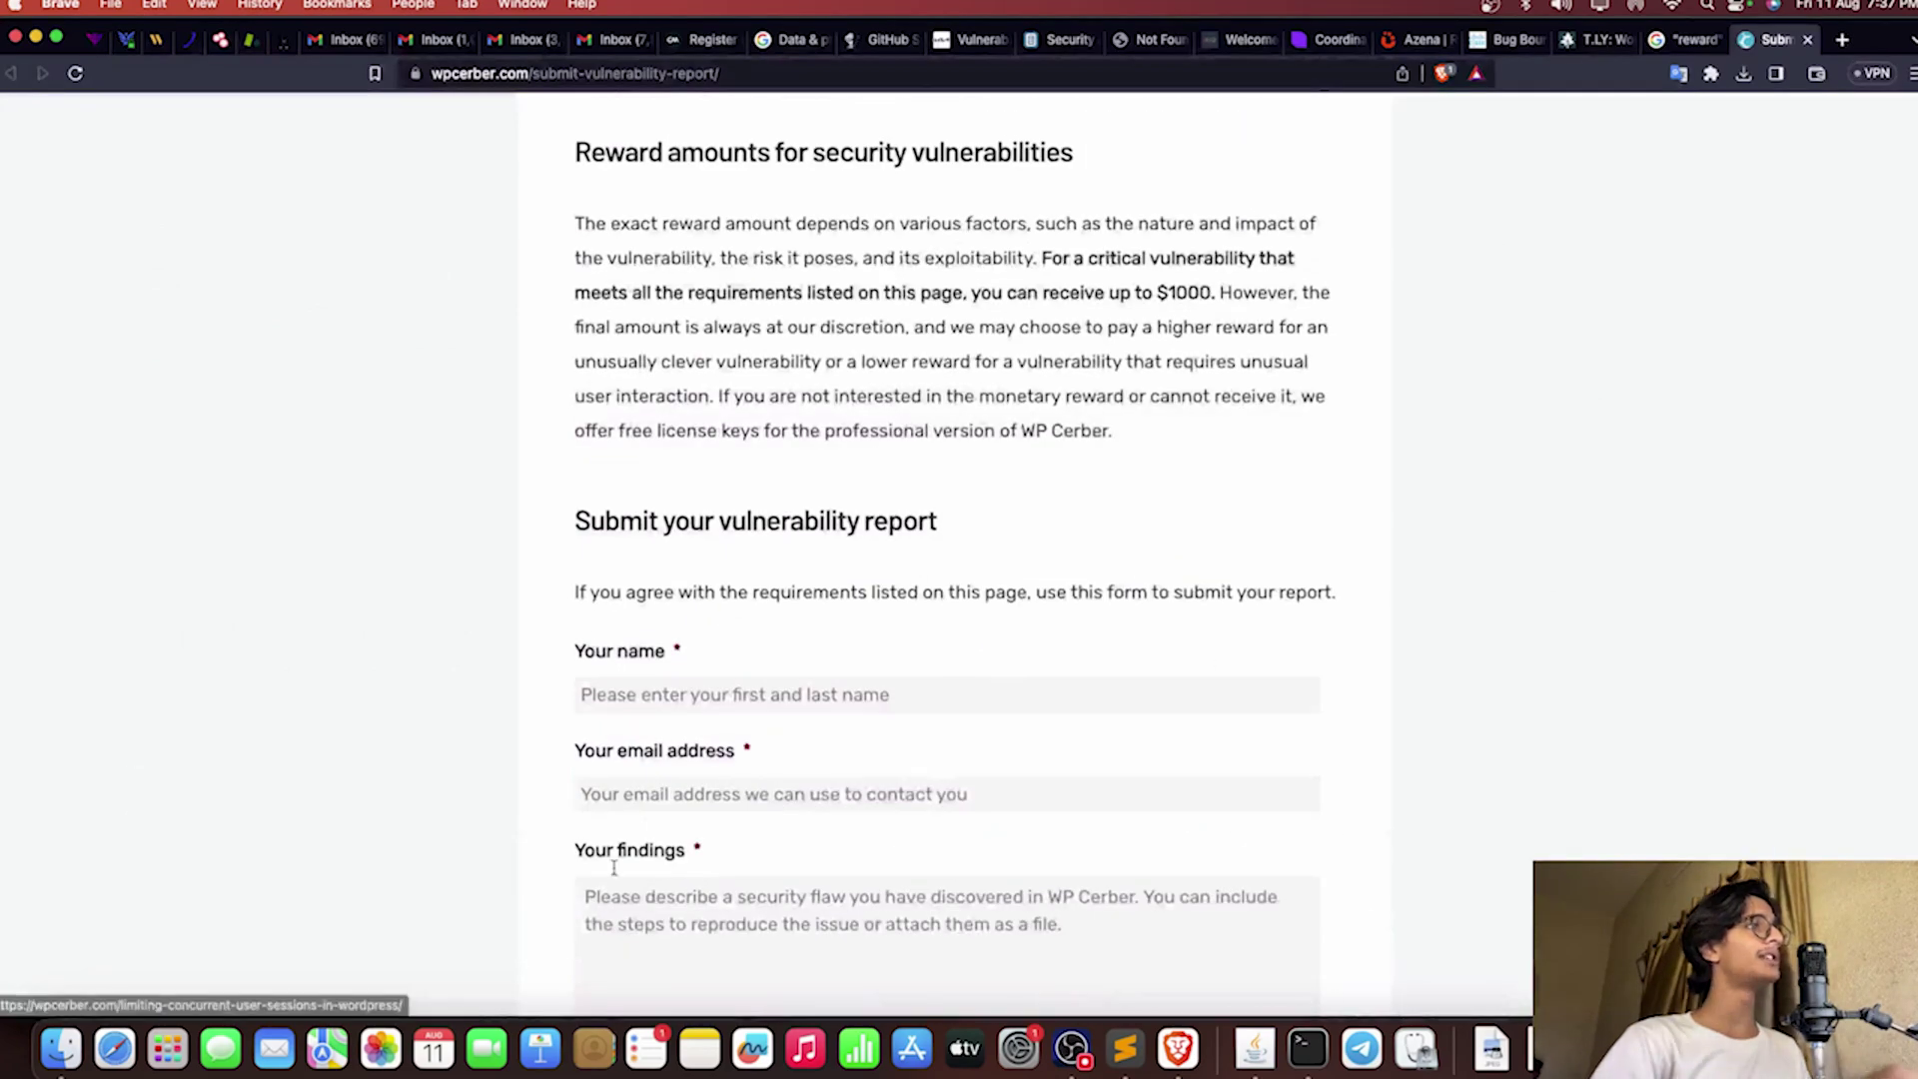
pyautogui.scroll(-8, 950, 698)
pyautogui.scroll(-1, 939, 714)
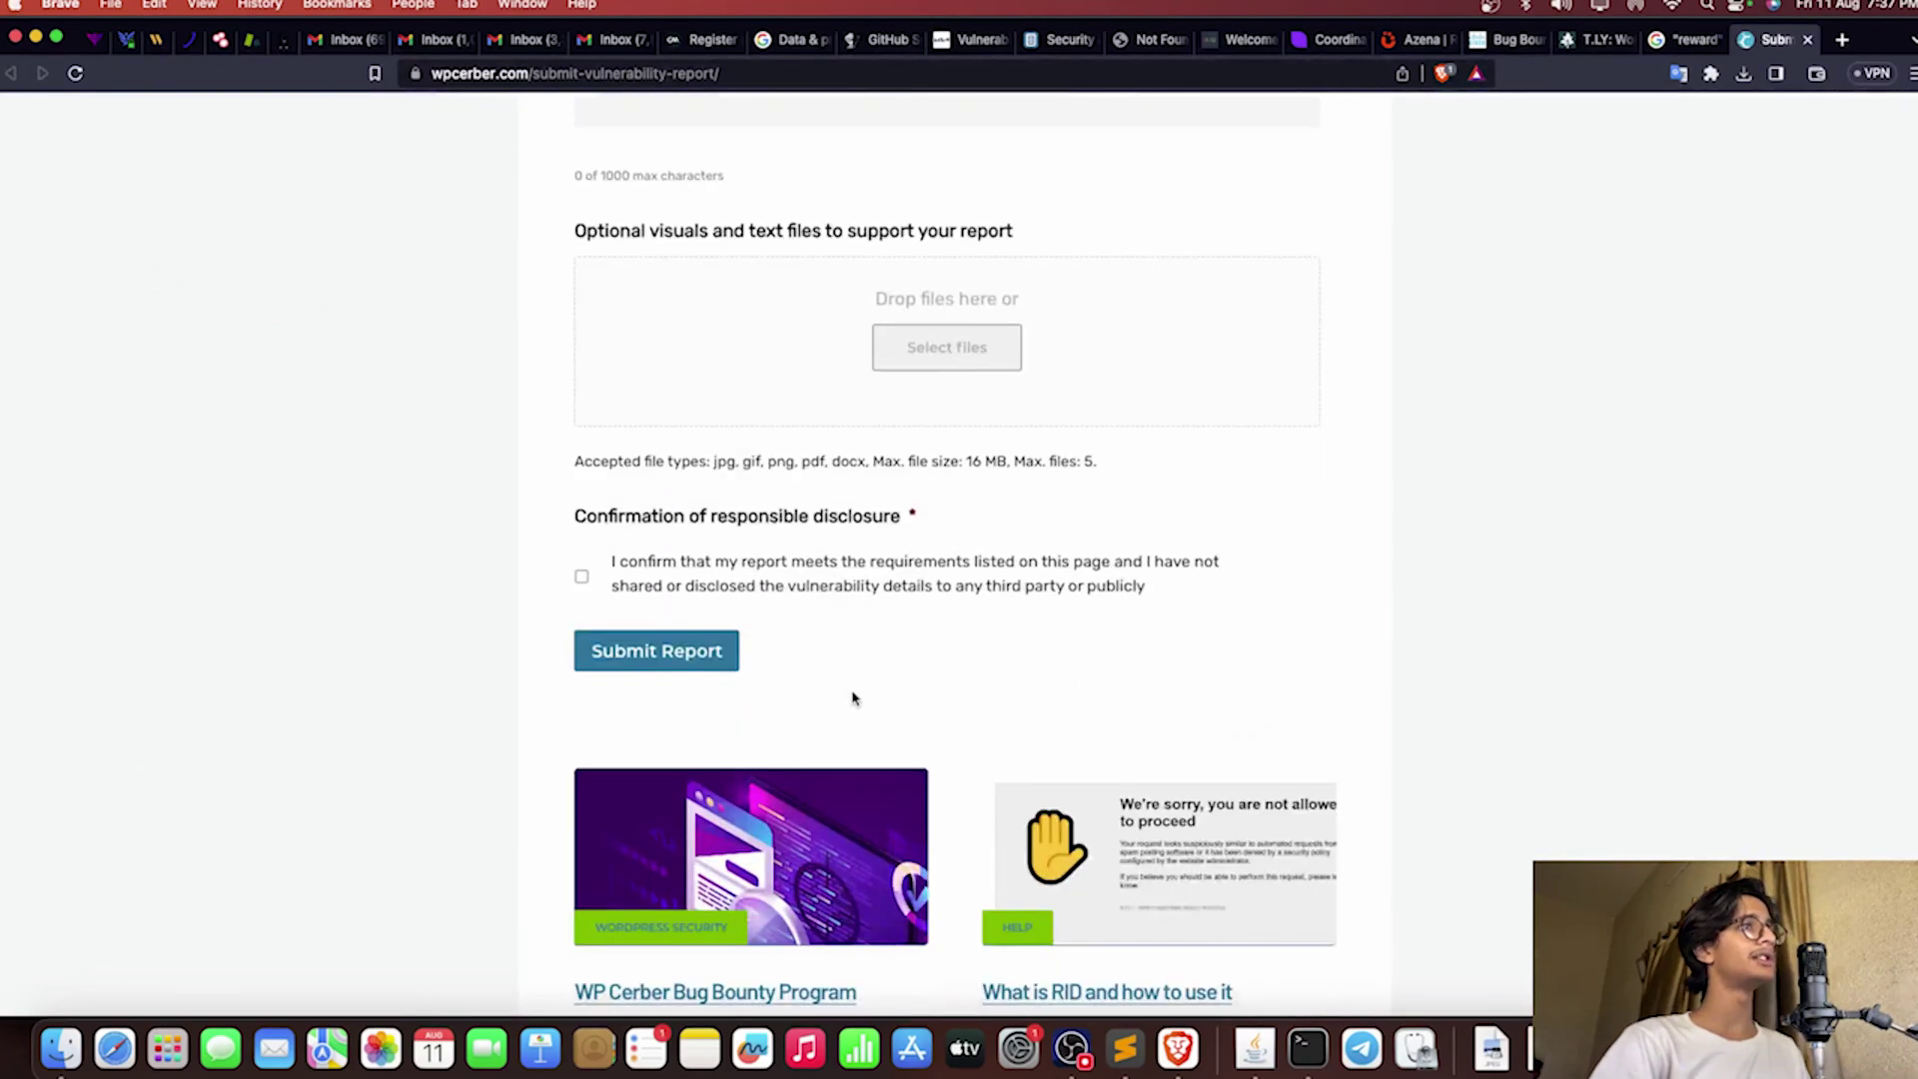
pyautogui.scroll(15, 967, 724)
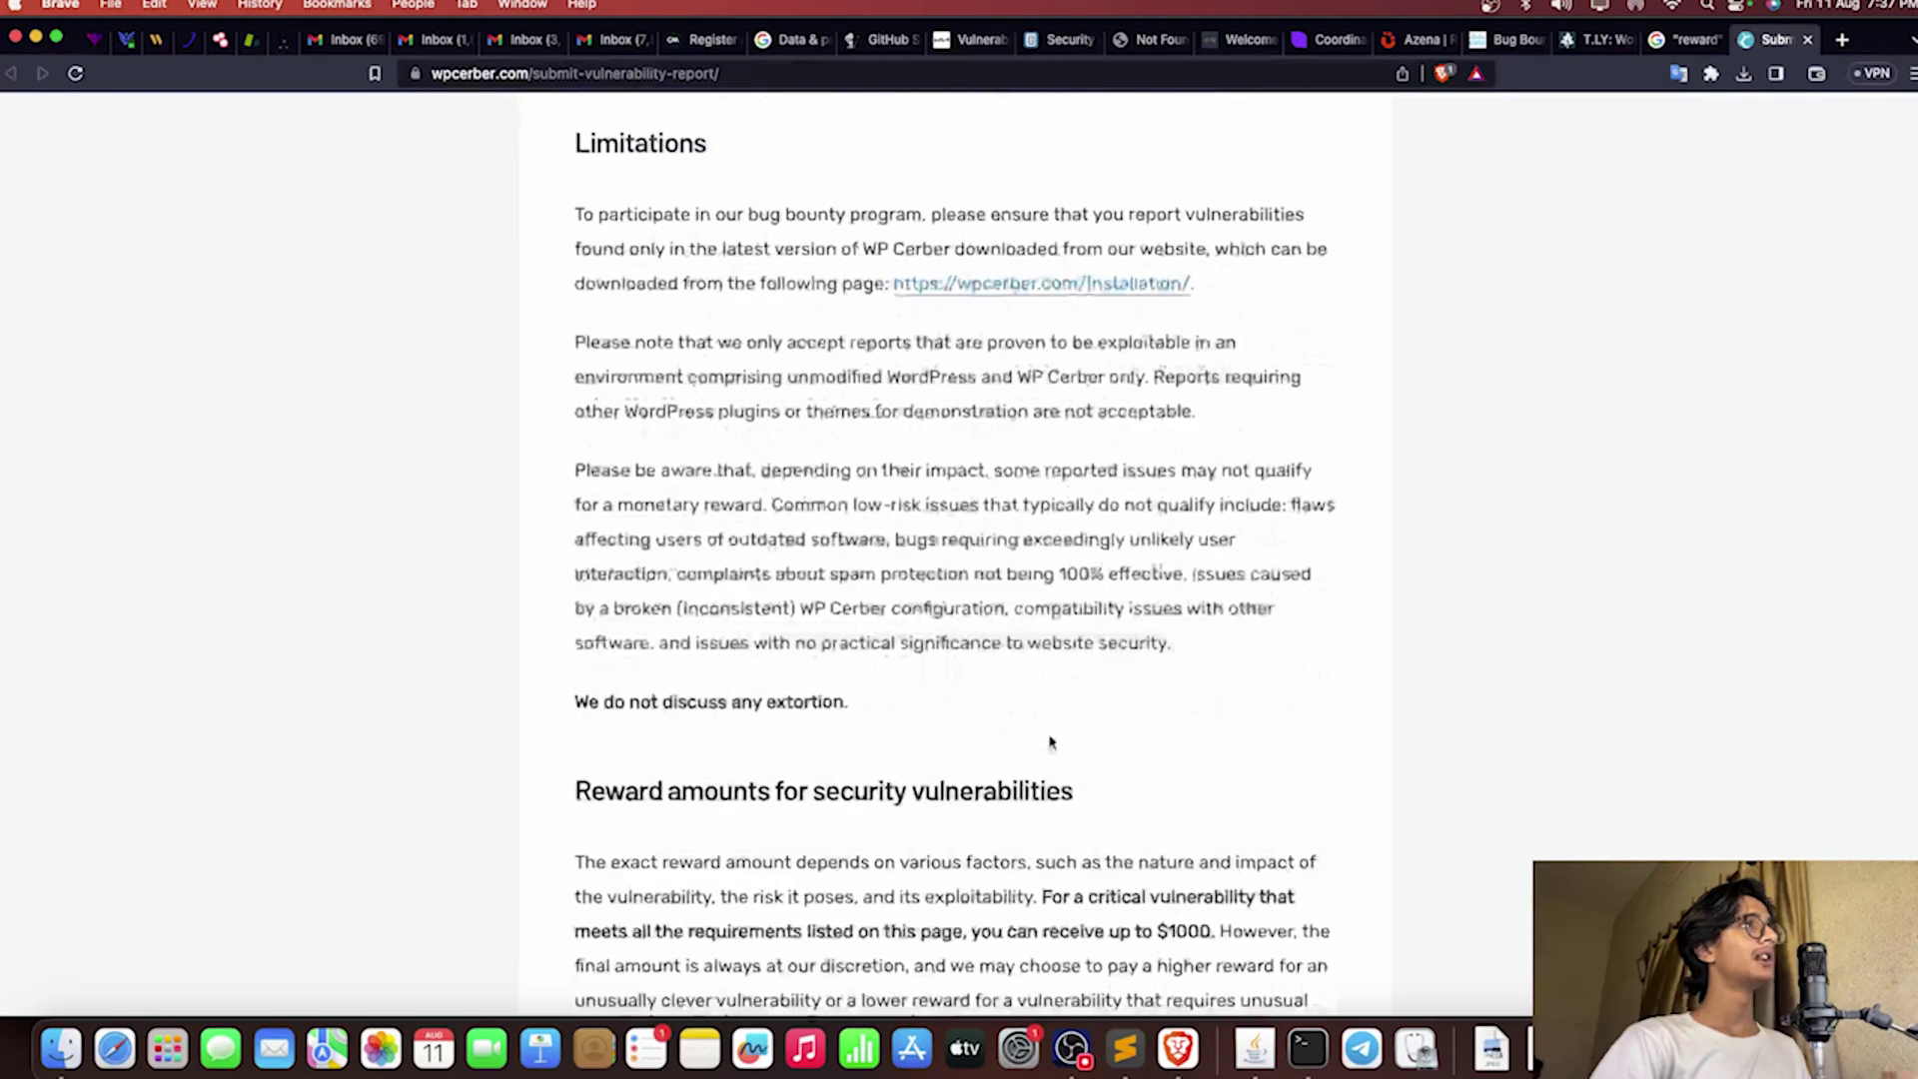
pyautogui.scroll(5, 1050, 741)
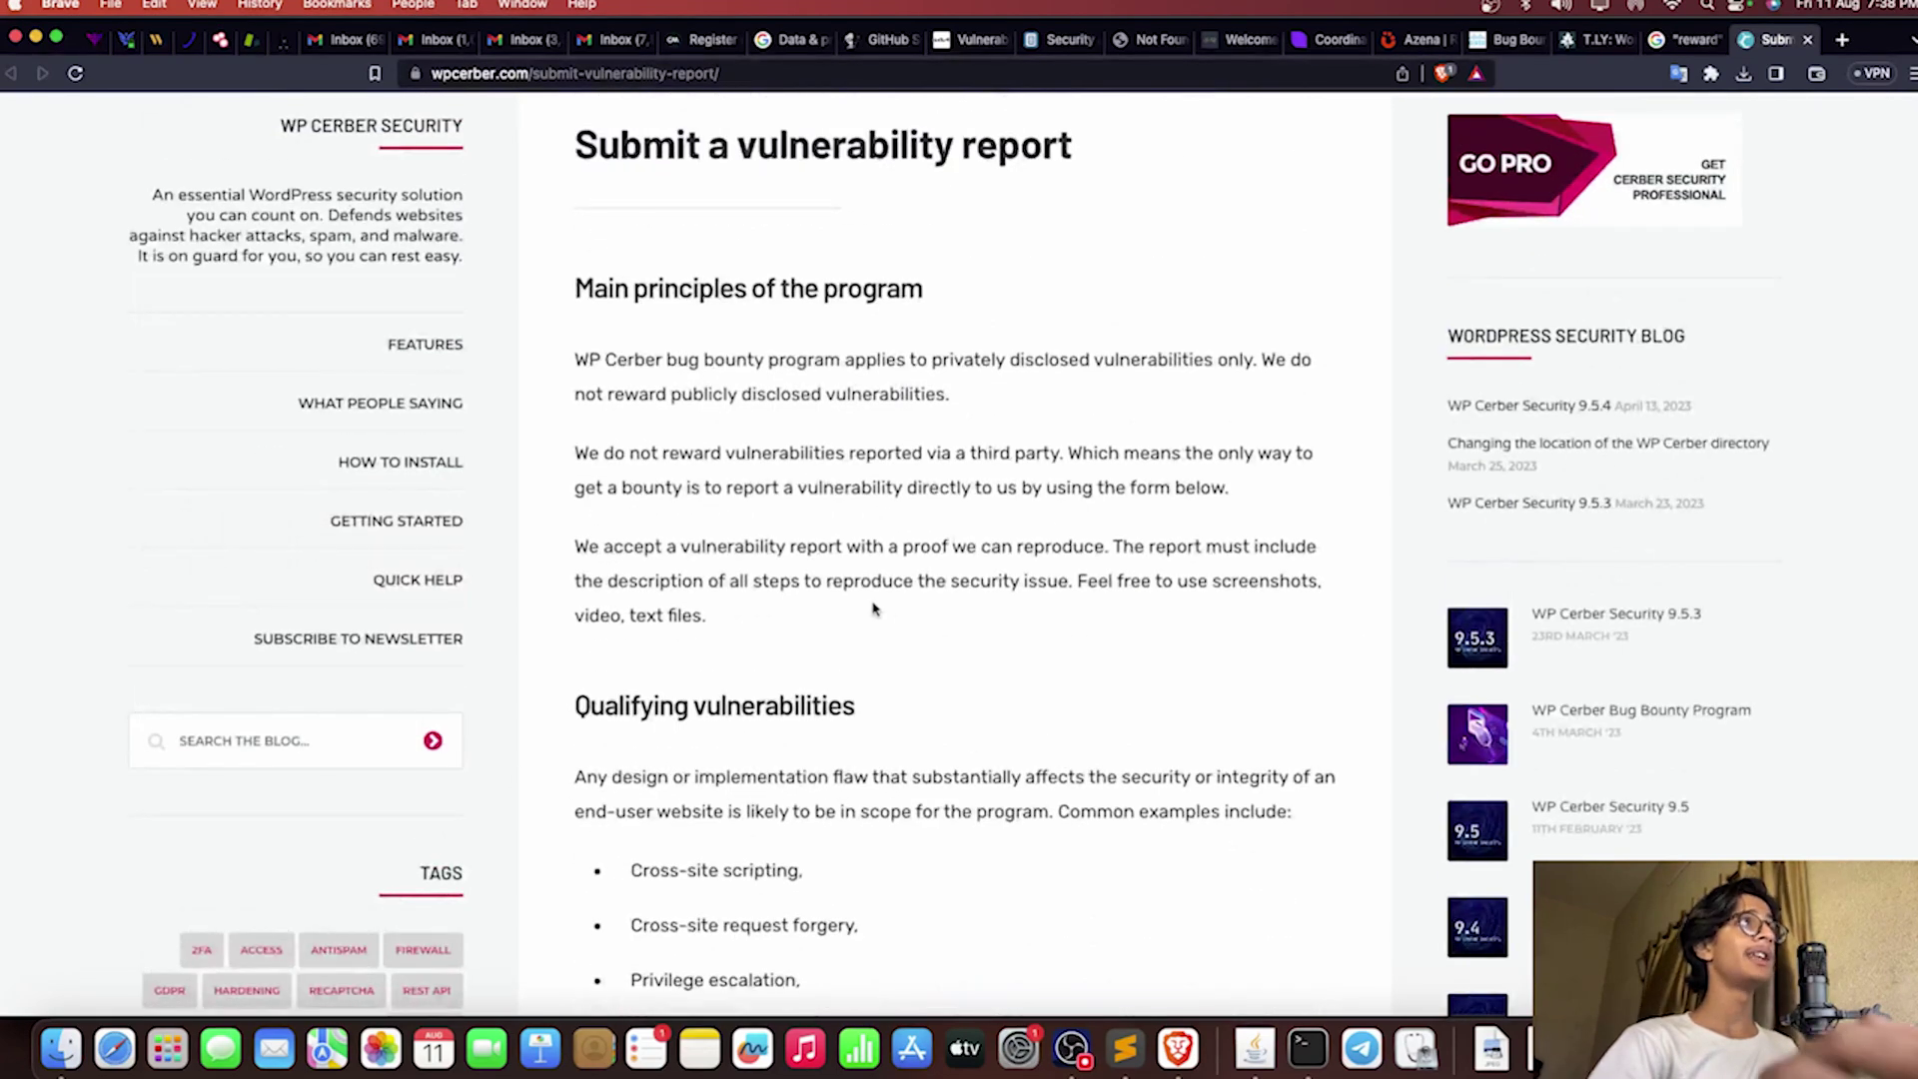
pyautogui.moveTo(577, 73); pyautogui.dragTo(766, 73)
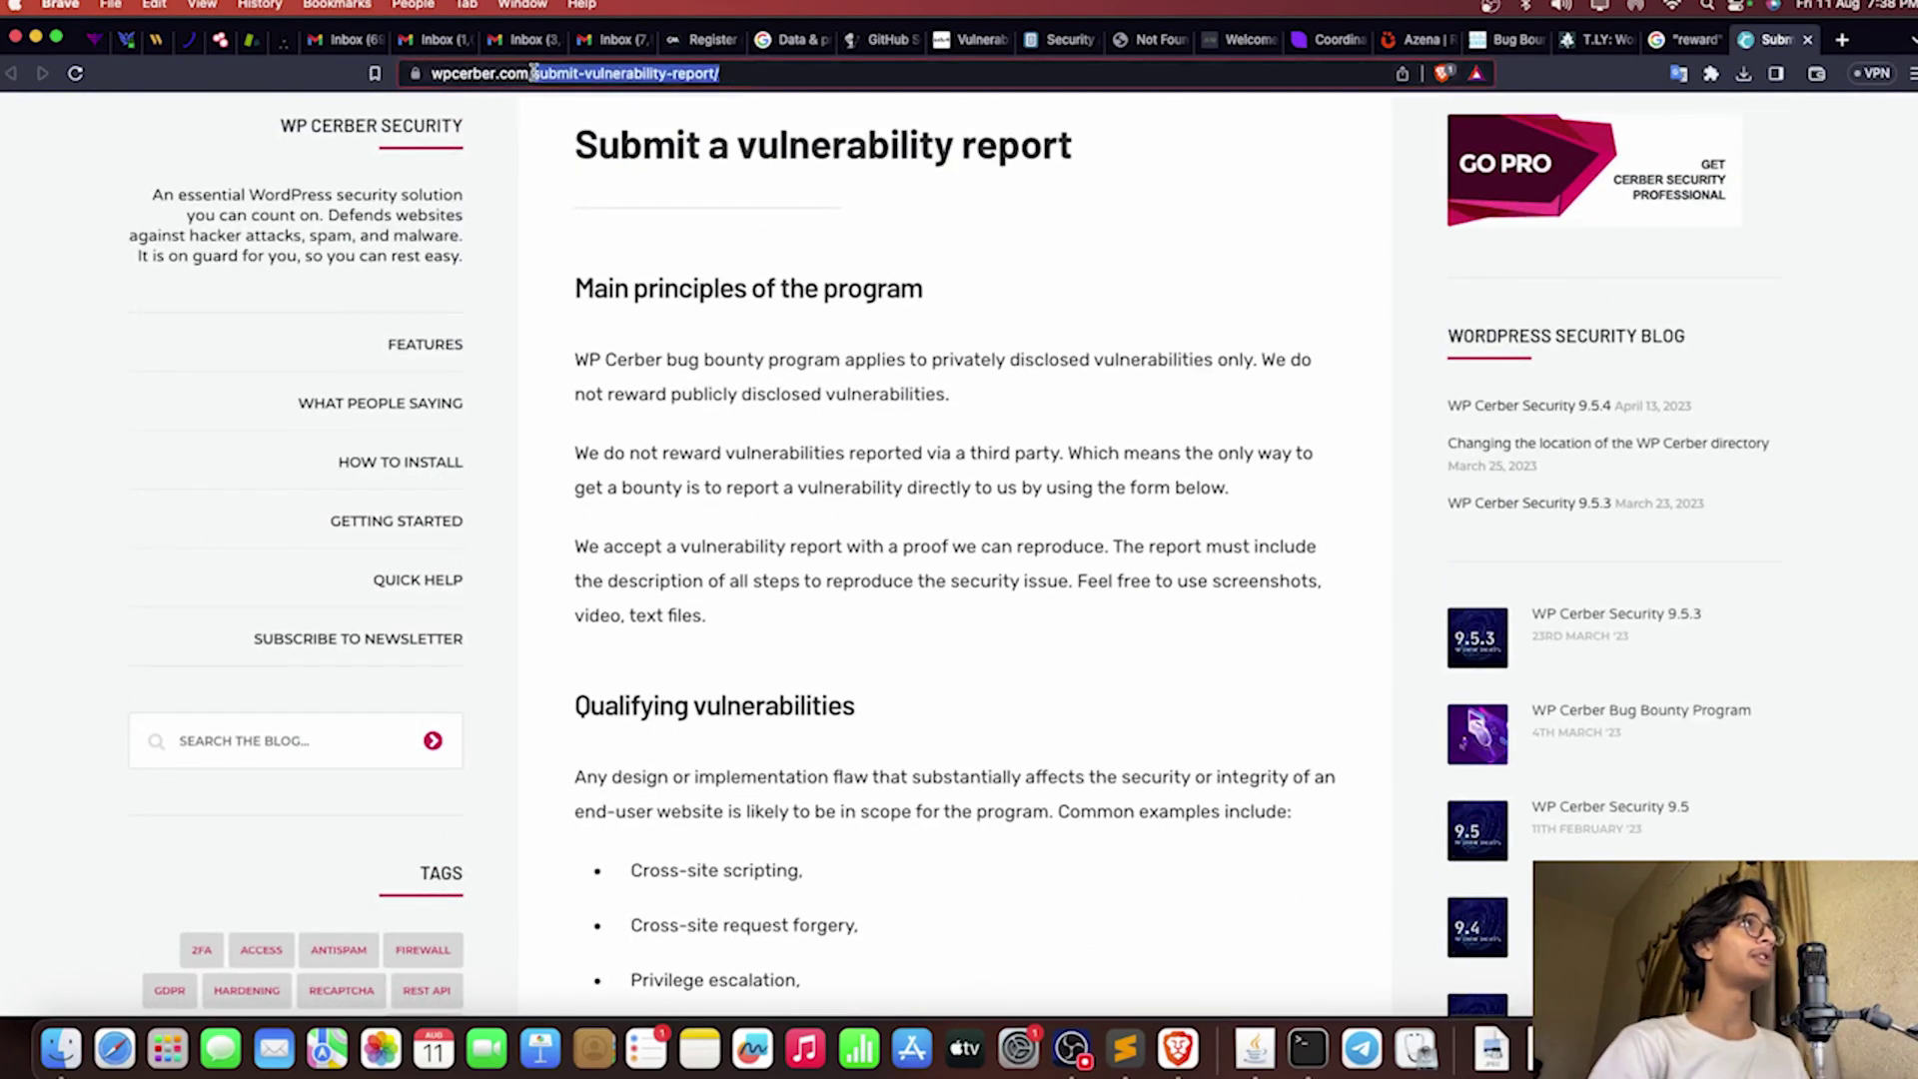
pyautogui.press('super+w')
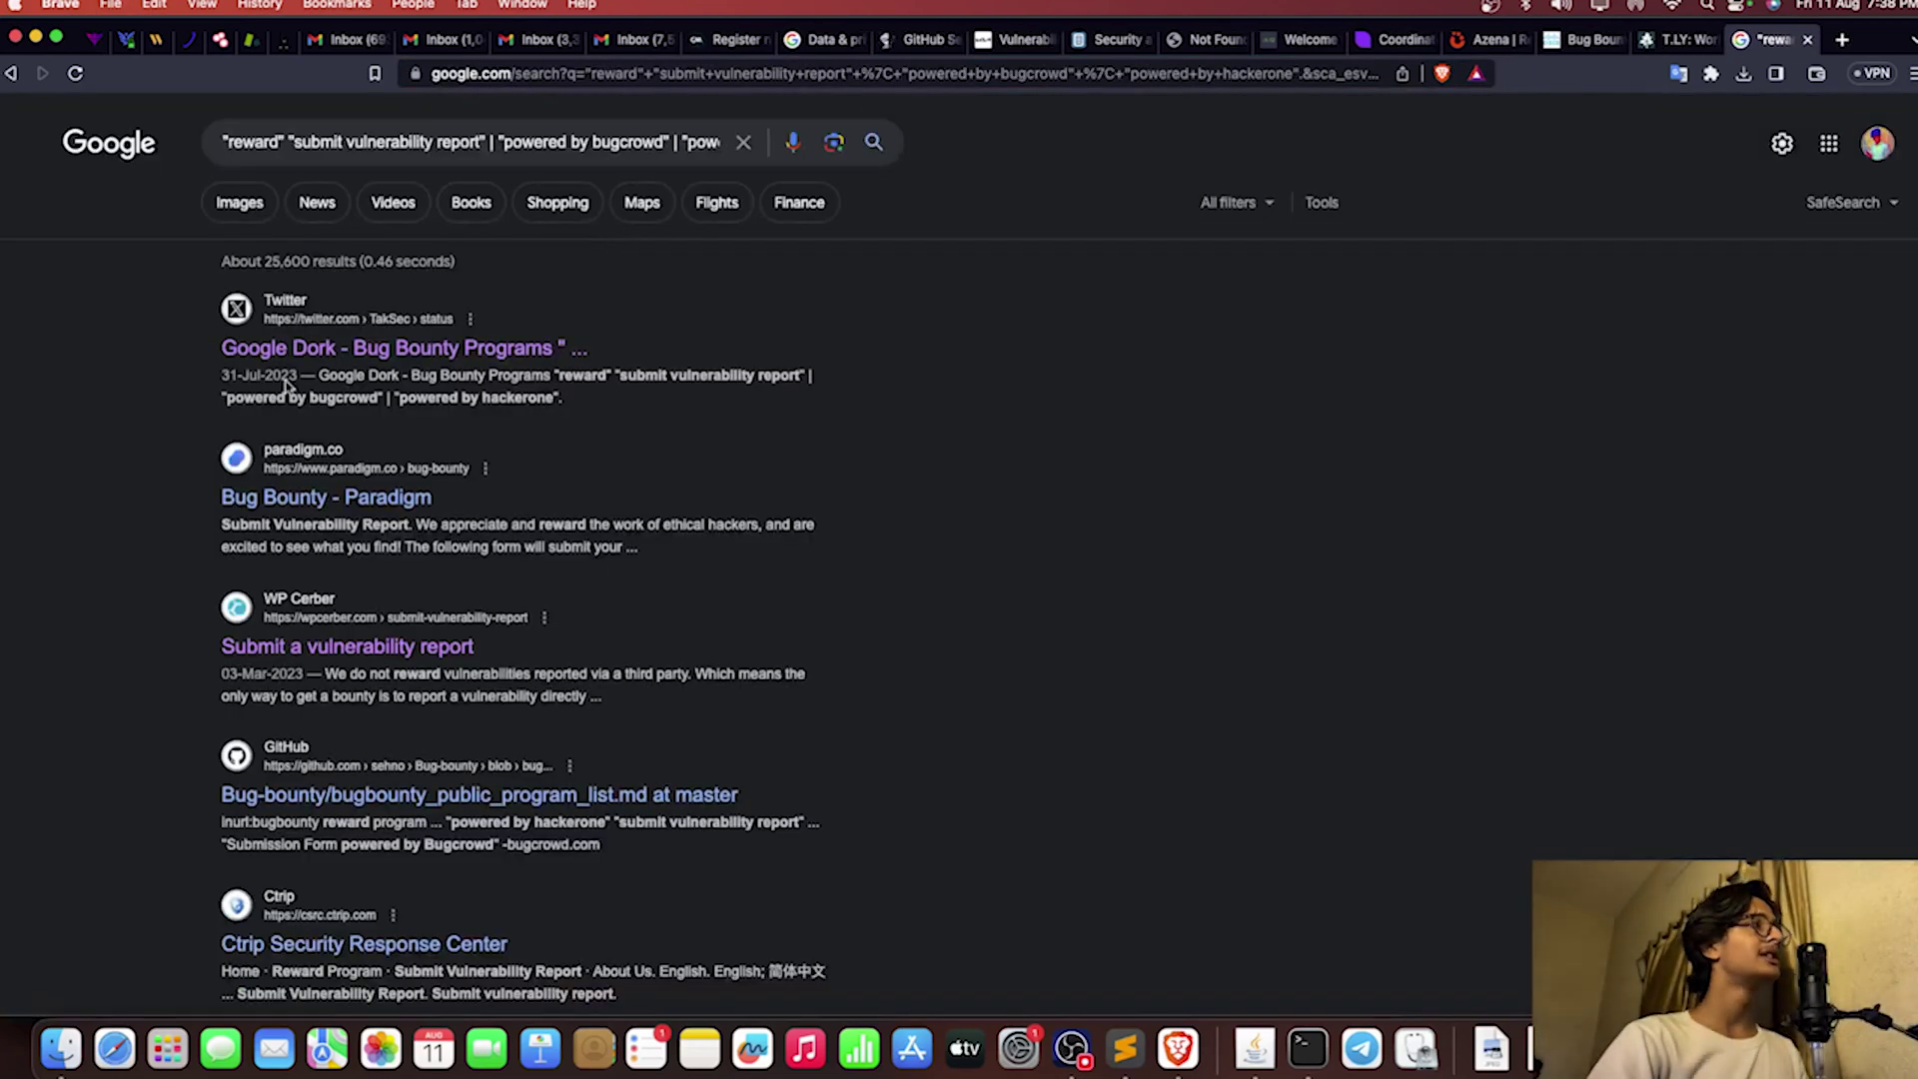
# Step: Open Paradigm's bug bounty page and browse its rewards up to $6,000 and HackerOne report form
pyautogui.keyDown('super'); pyautogui.click(399, 947); pyautogui.keyUp('super')
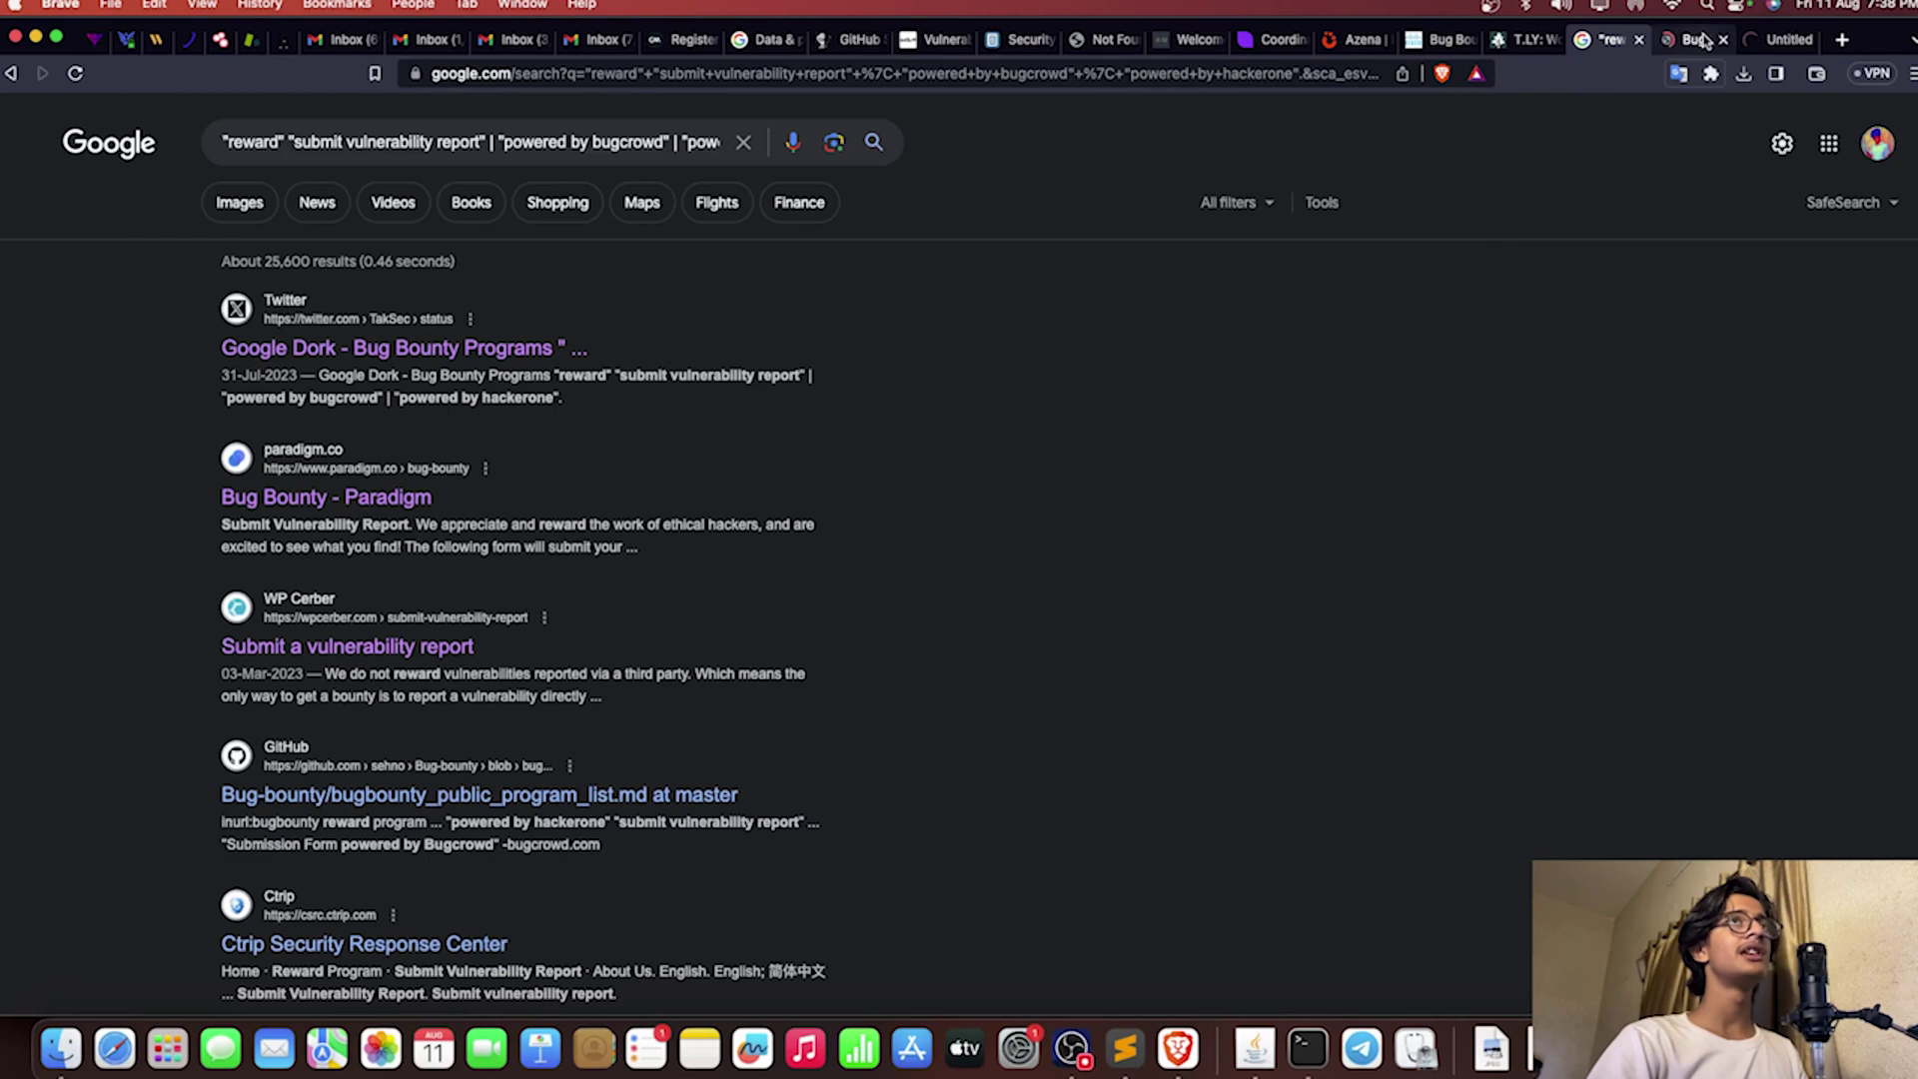
pyautogui.click(1699, 39)
pyautogui.scroll(-15, 510, 619)
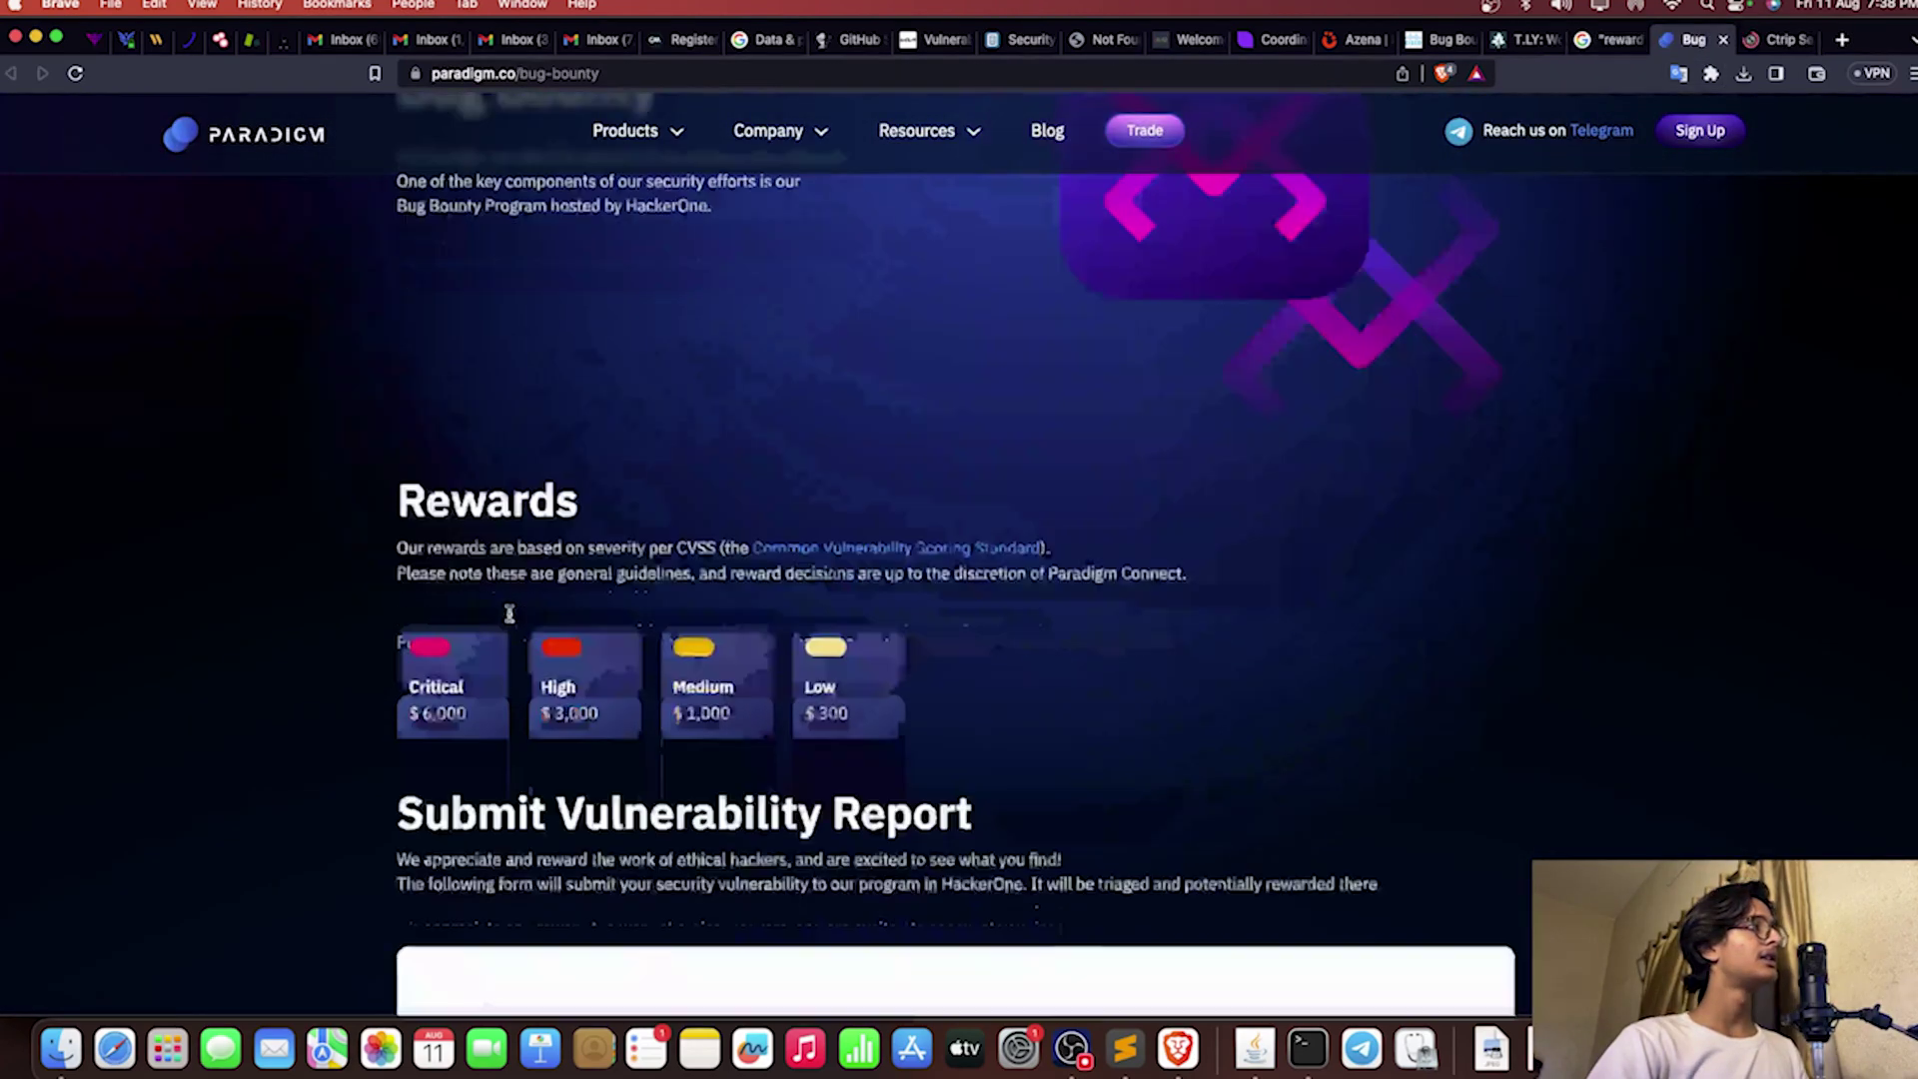
pyautogui.scroll(-20, 517, 620)
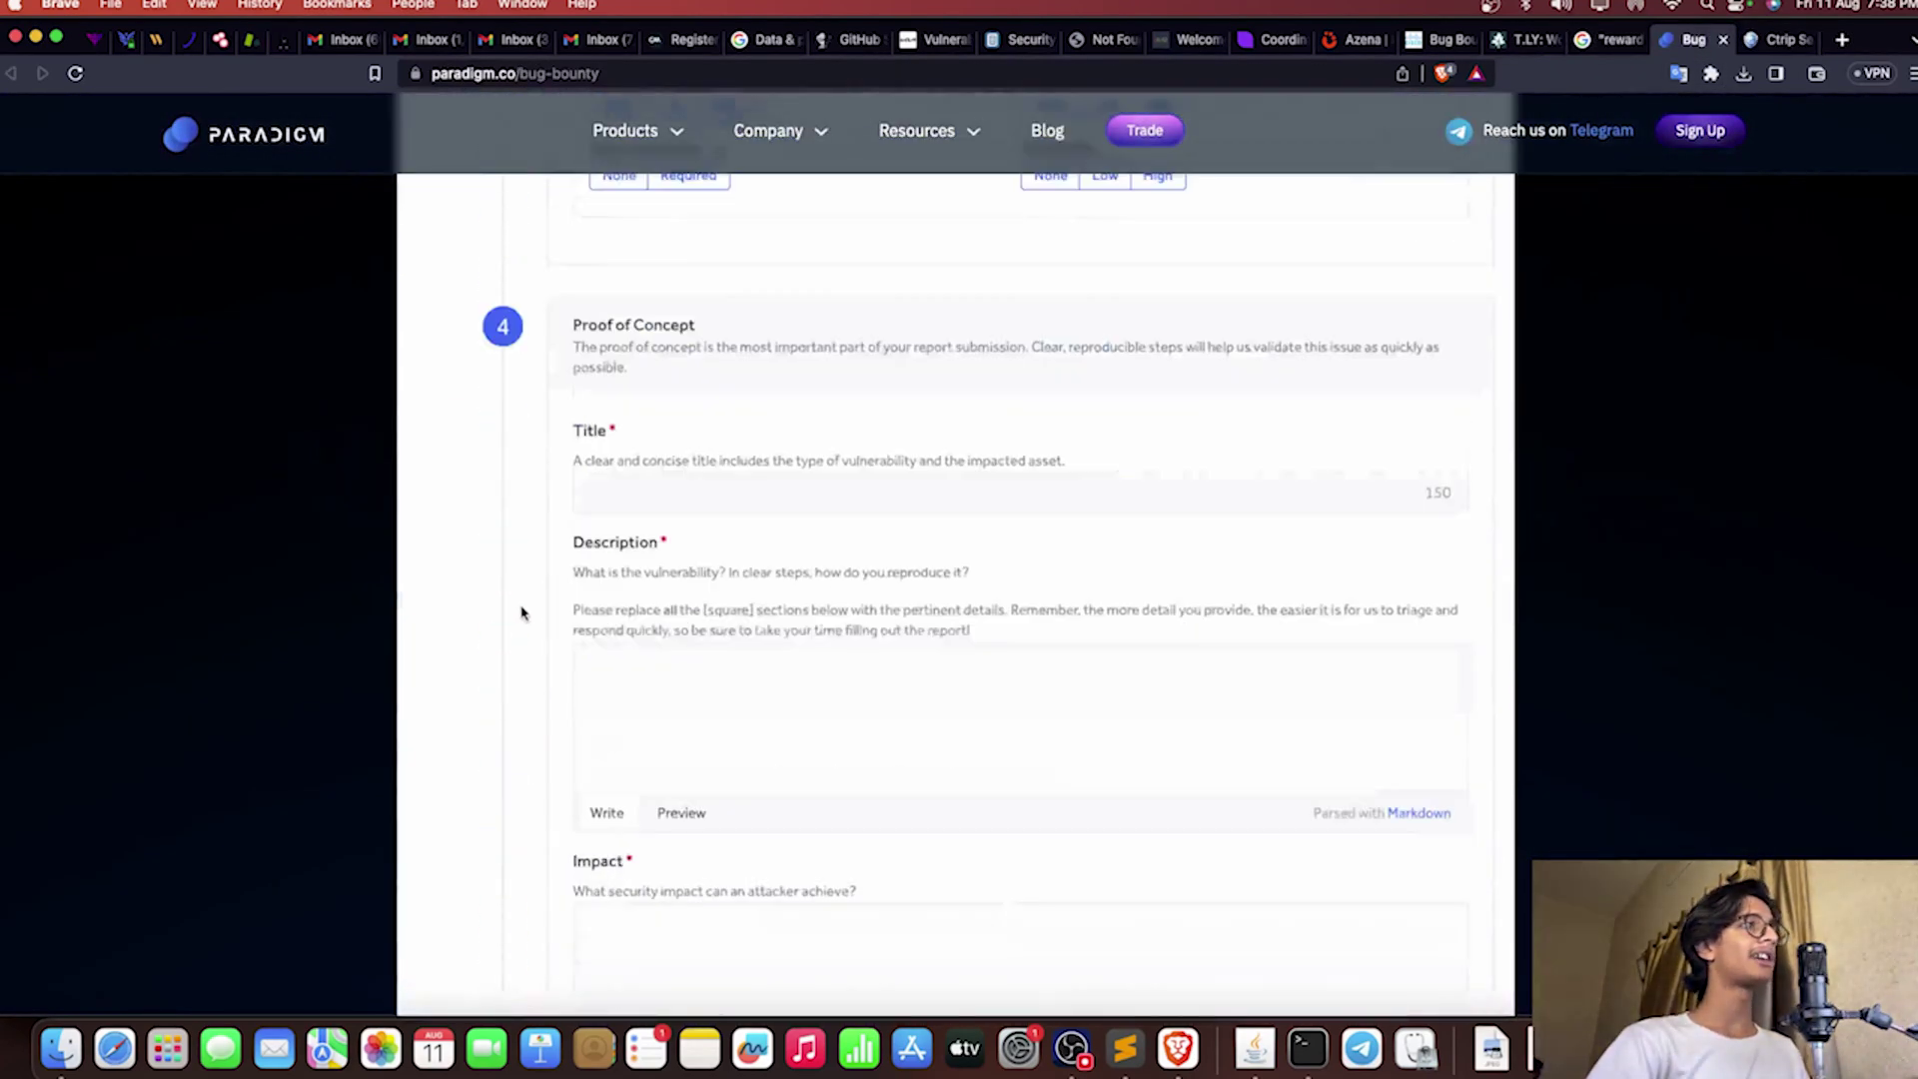
pyautogui.scroll(-6, 959, 849)
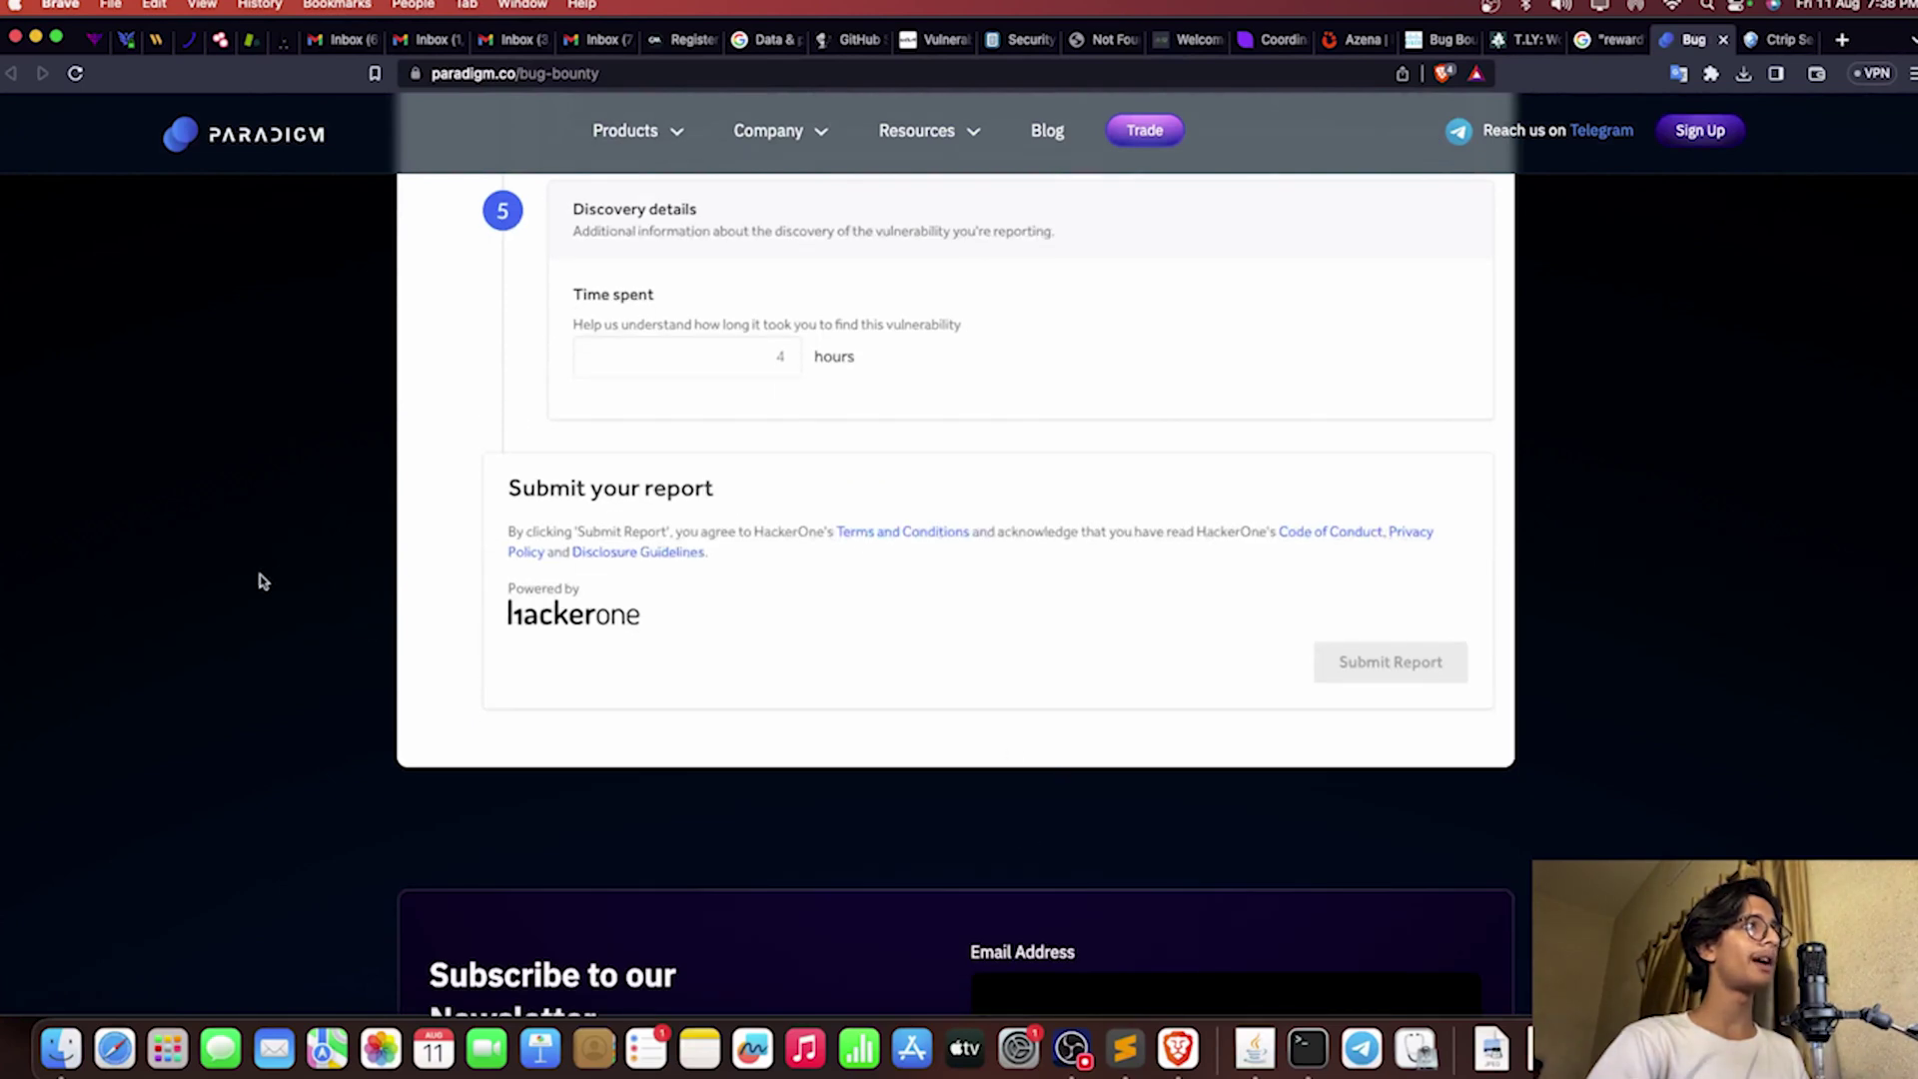
pyautogui.moveTo(658, 632); pyautogui.dragTo(500, 594)
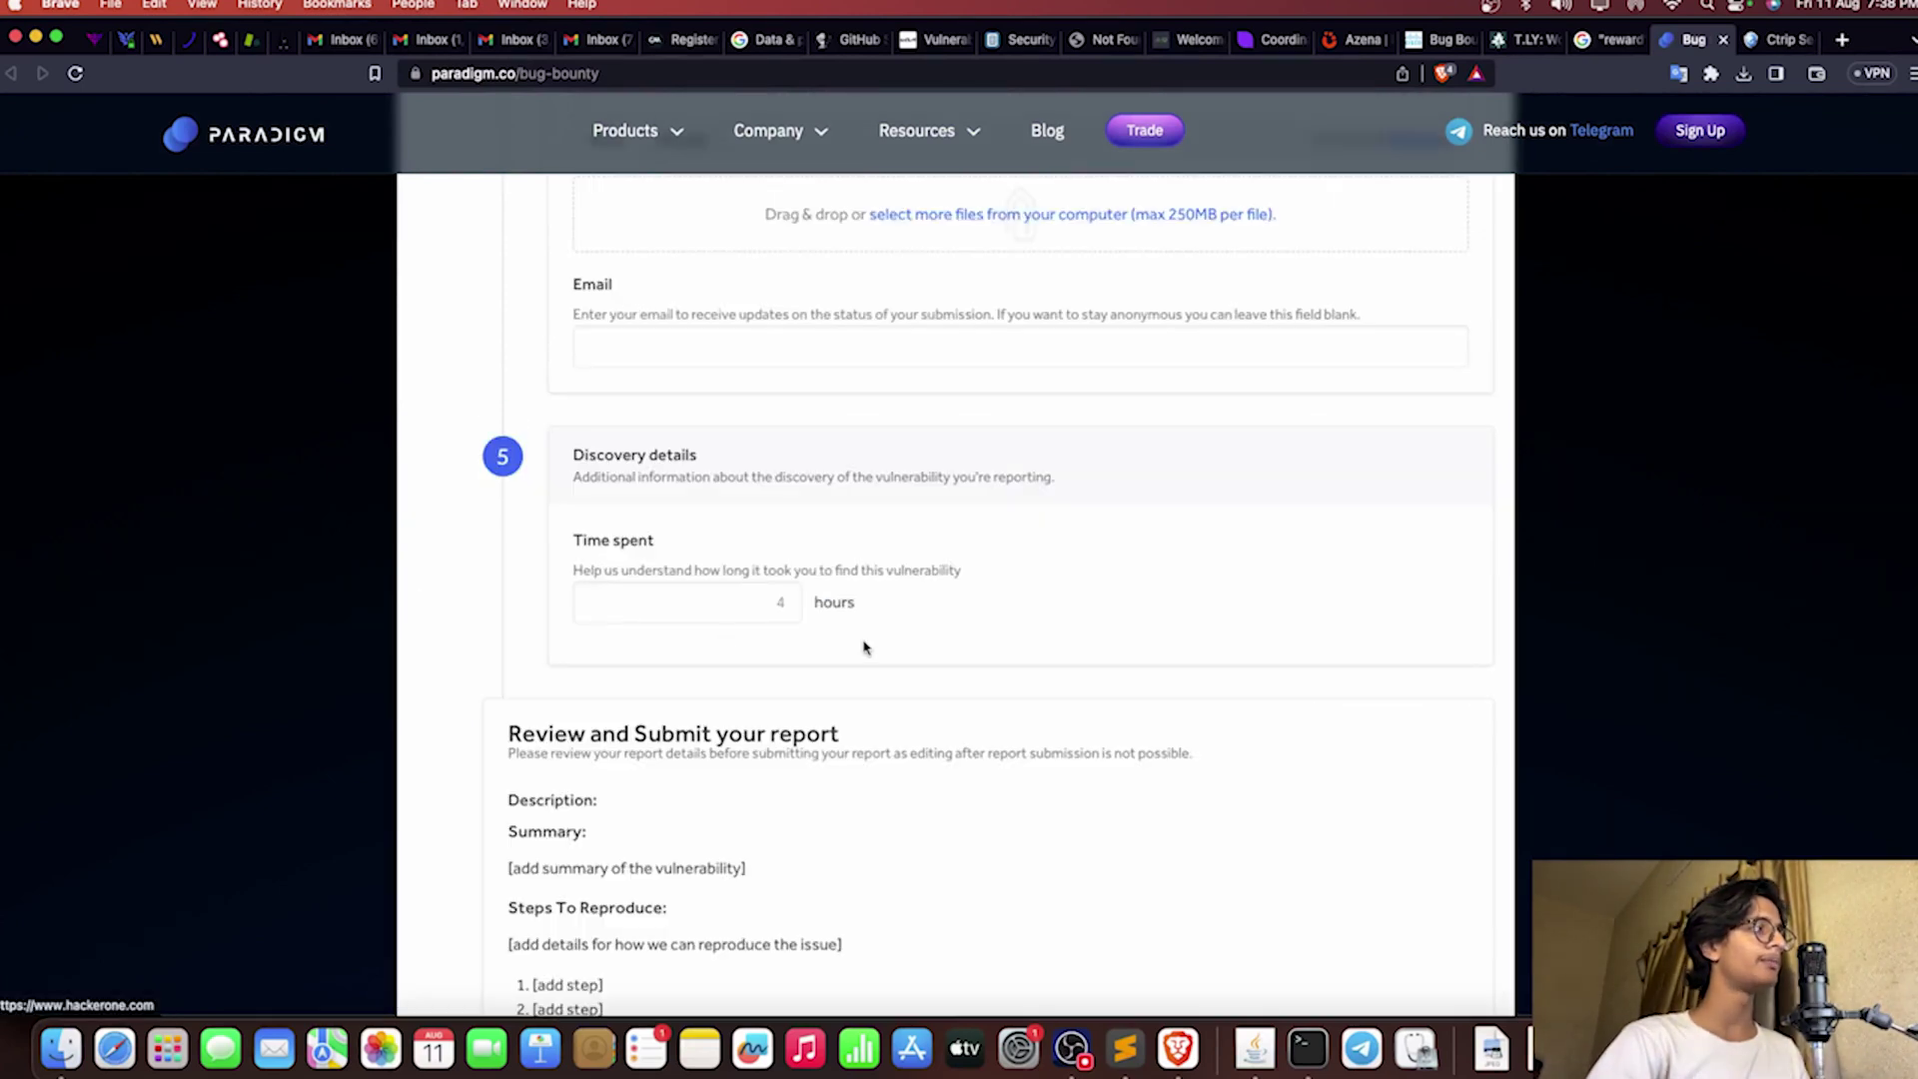
pyautogui.scroll(-3, 1062, 762)
pyautogui.scroll(20, 1067, 767)
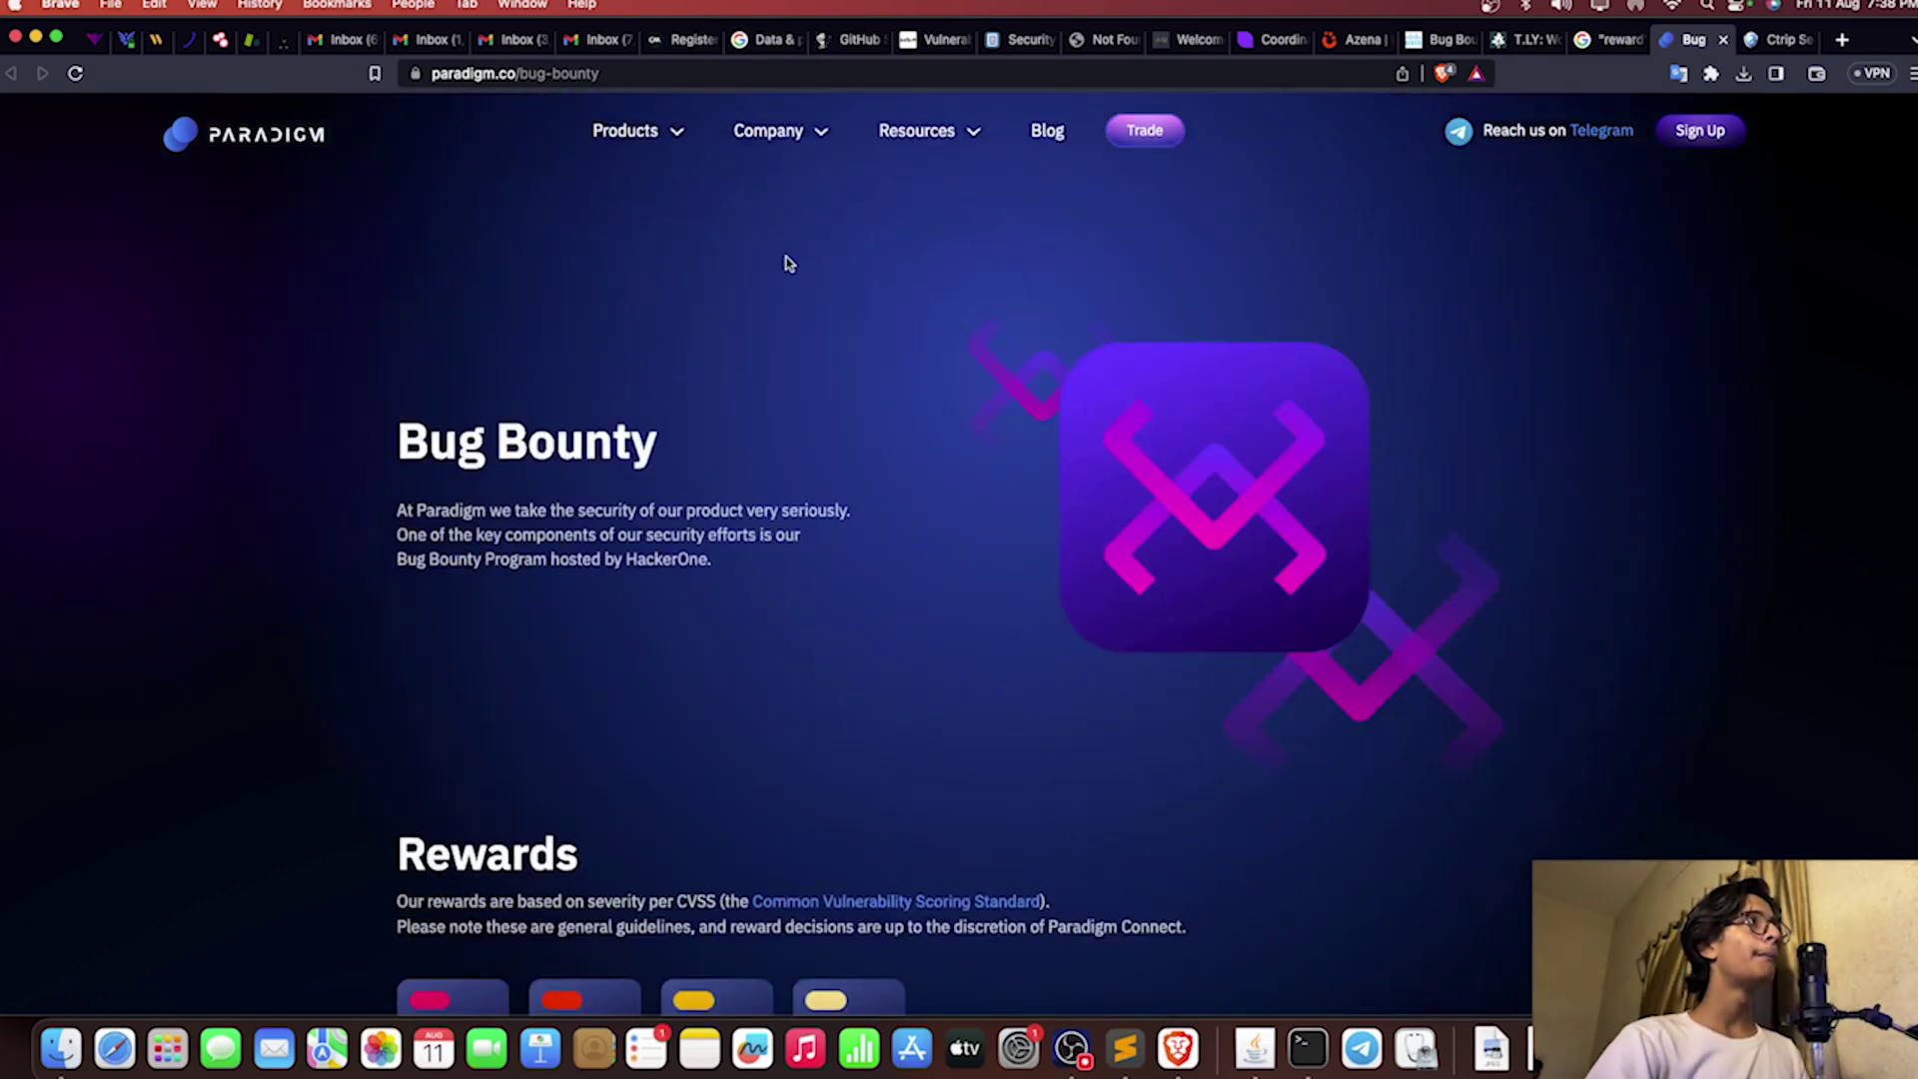
# Step: Browse the Ctrip Security Response Center page and its Submit Vulnerability Report banner
pyautogui.click(1783, 41)
pyautogui.scroll(-5, 752, 689)
pyautogui.scroll(-3, 751, 690)
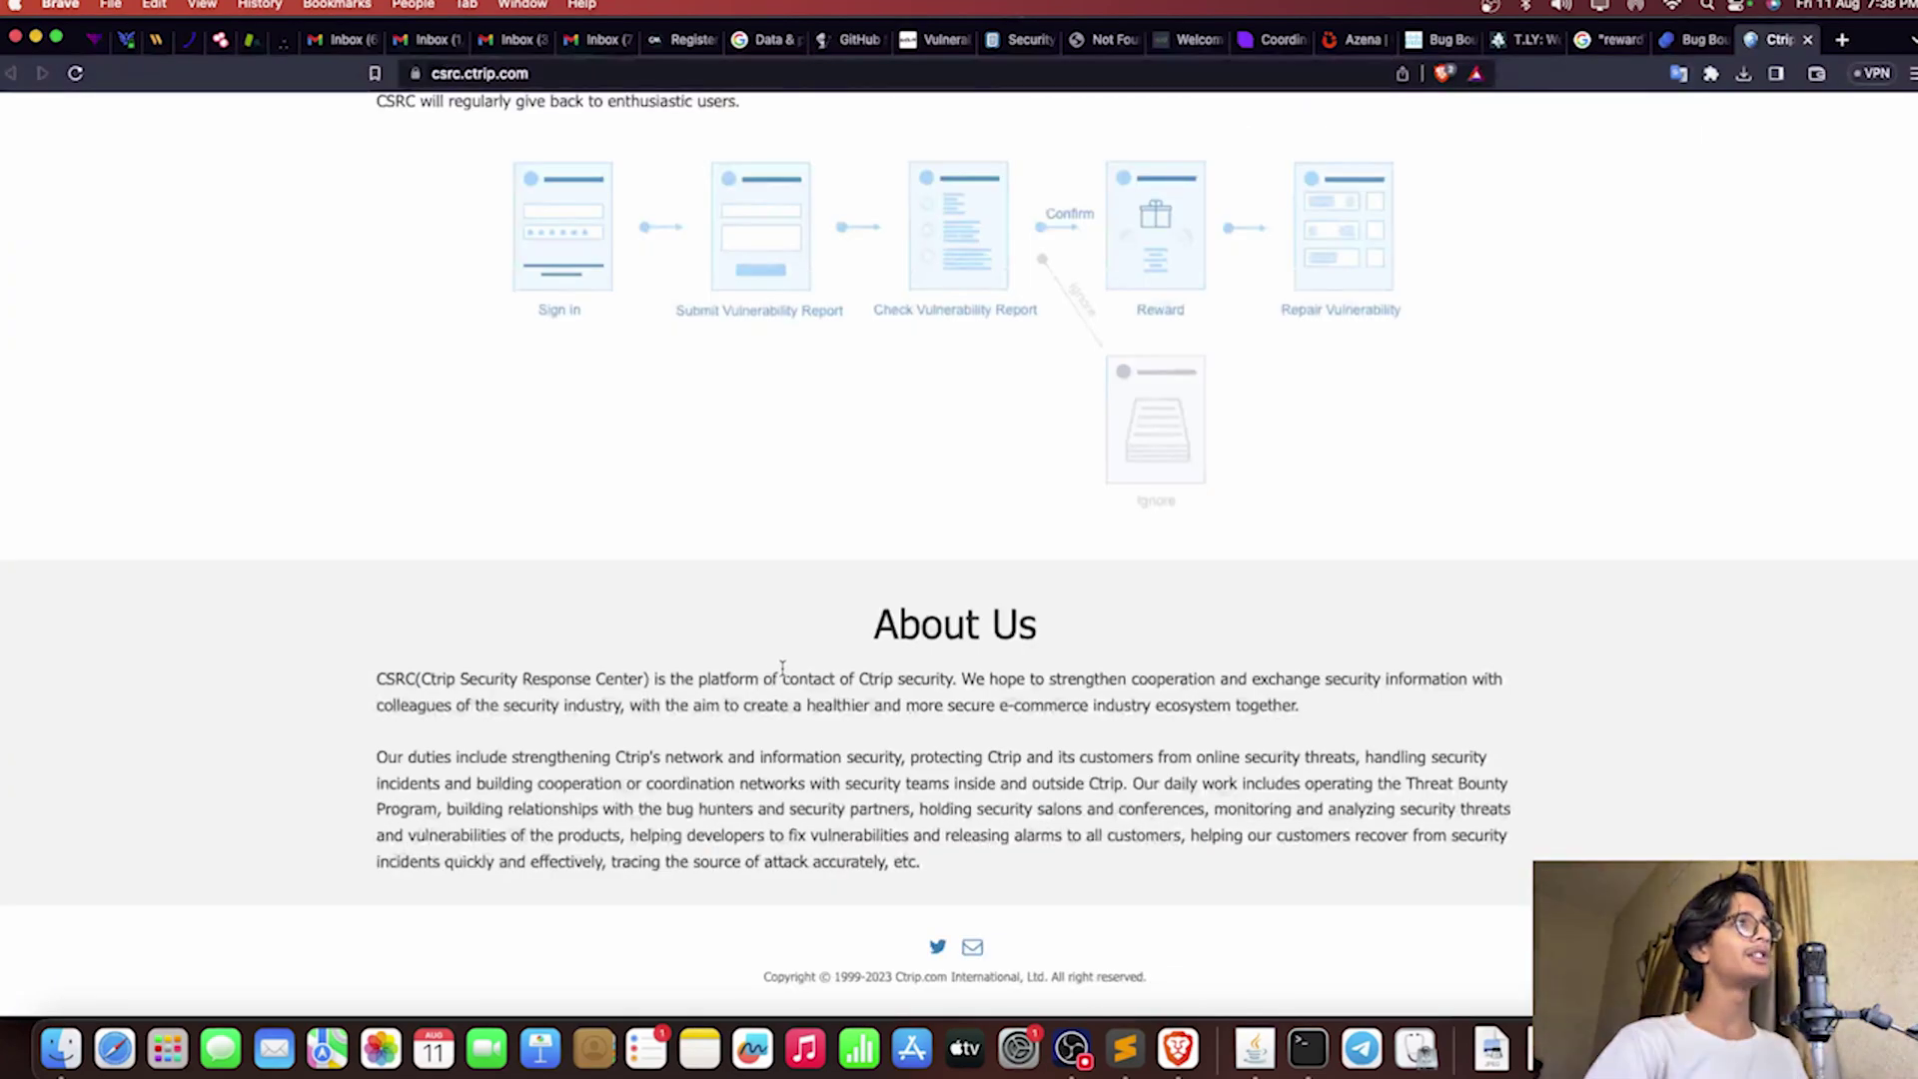
pyautogui.scroll(10, 800, 639)
pyautogui.doubleClick(849, 633)
pyautogui.moveTo(926, 627); pyautogui.dragTo(1106, 637)
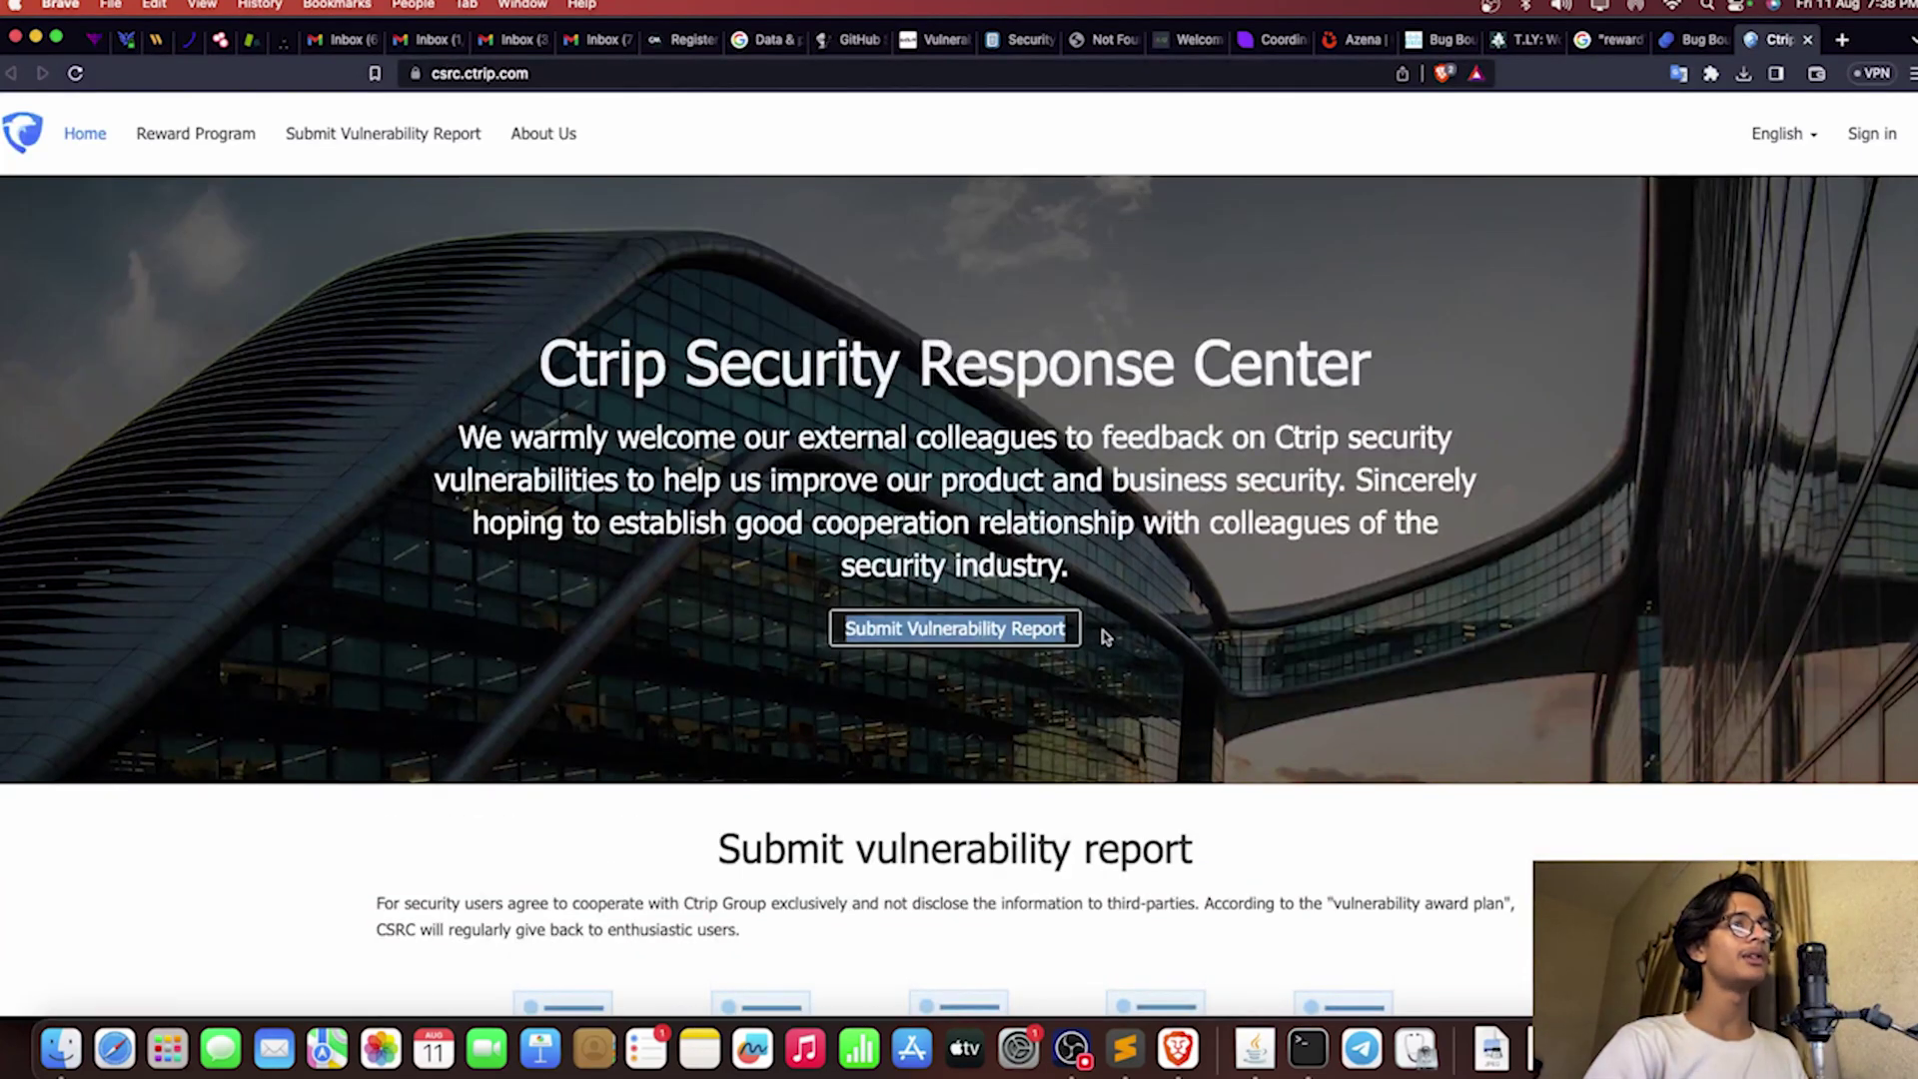
pyautogui.click(1149, 611)
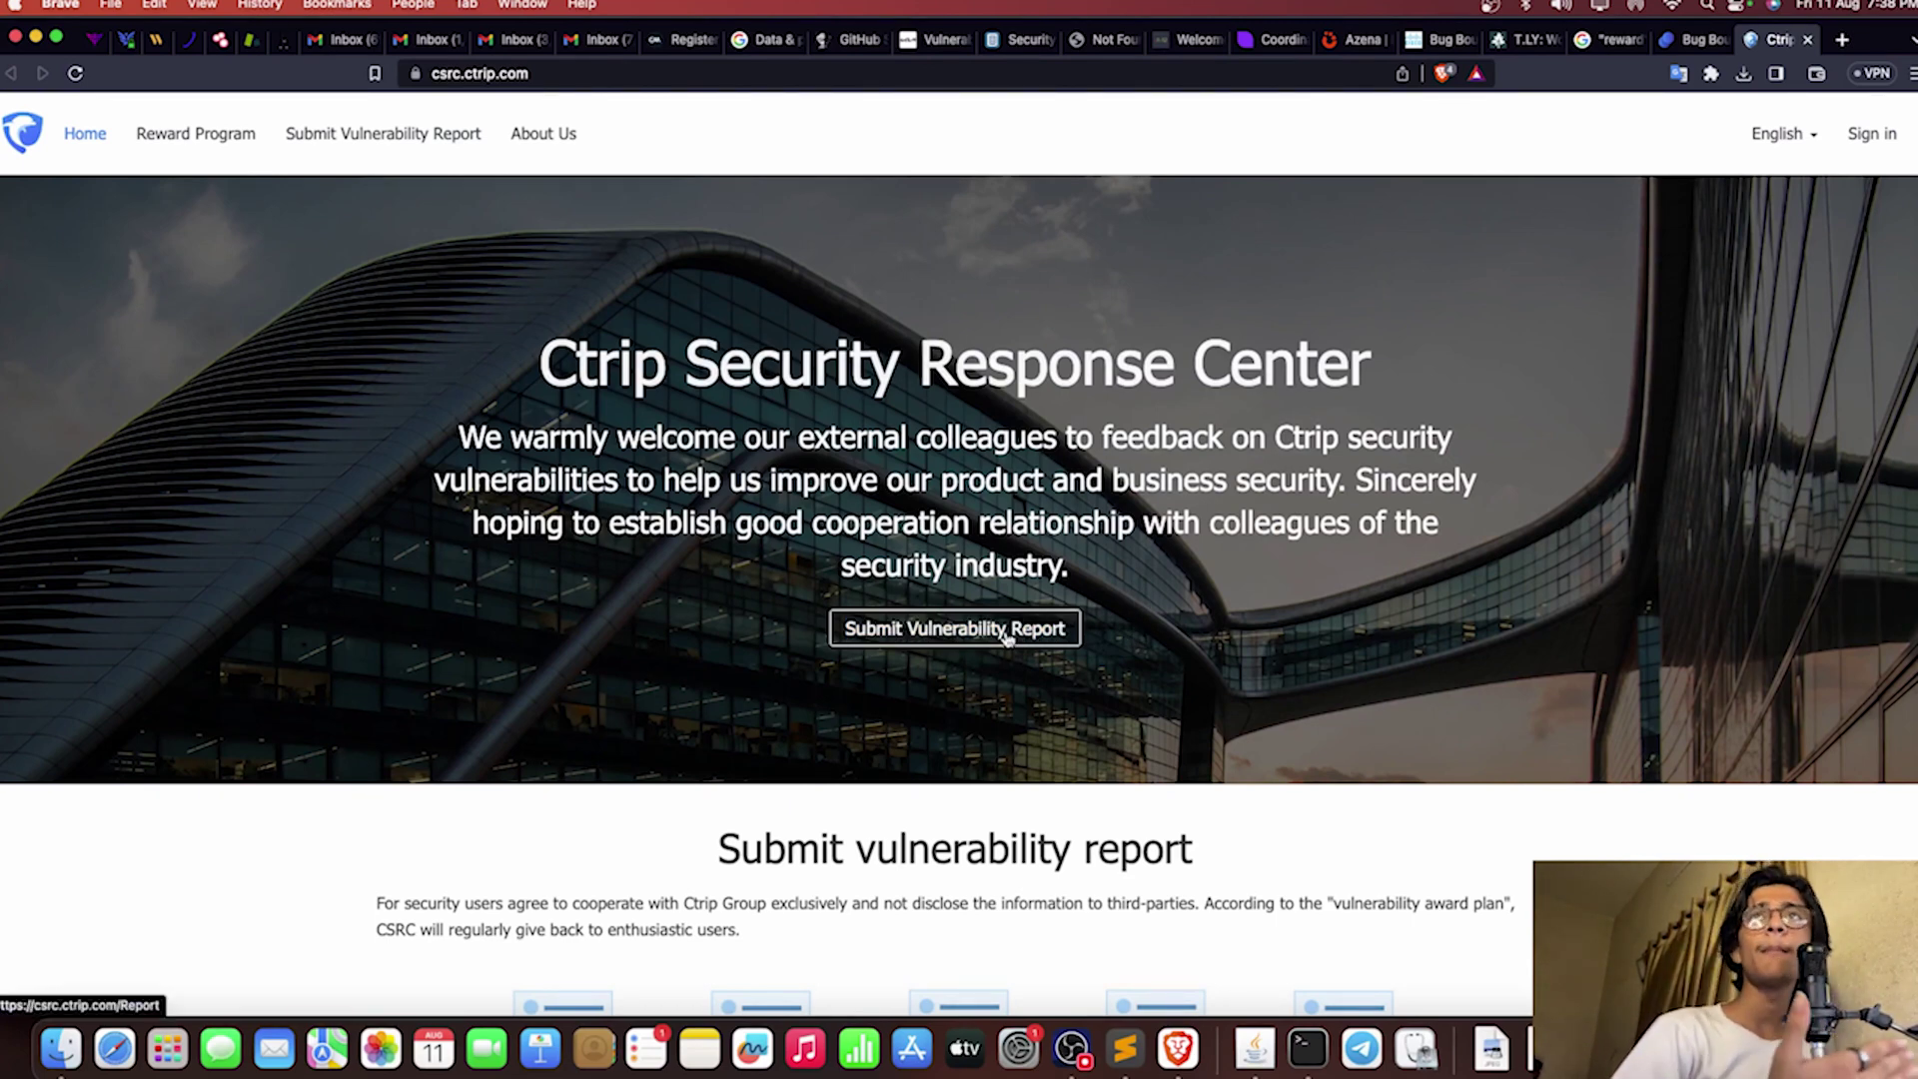
# Step: Close the Ctrip and Paradigm tabs and search Google for inurl: responsible-disclosure
pyautogui.click(1809, 41)
pyautogui.click(1809, 41)
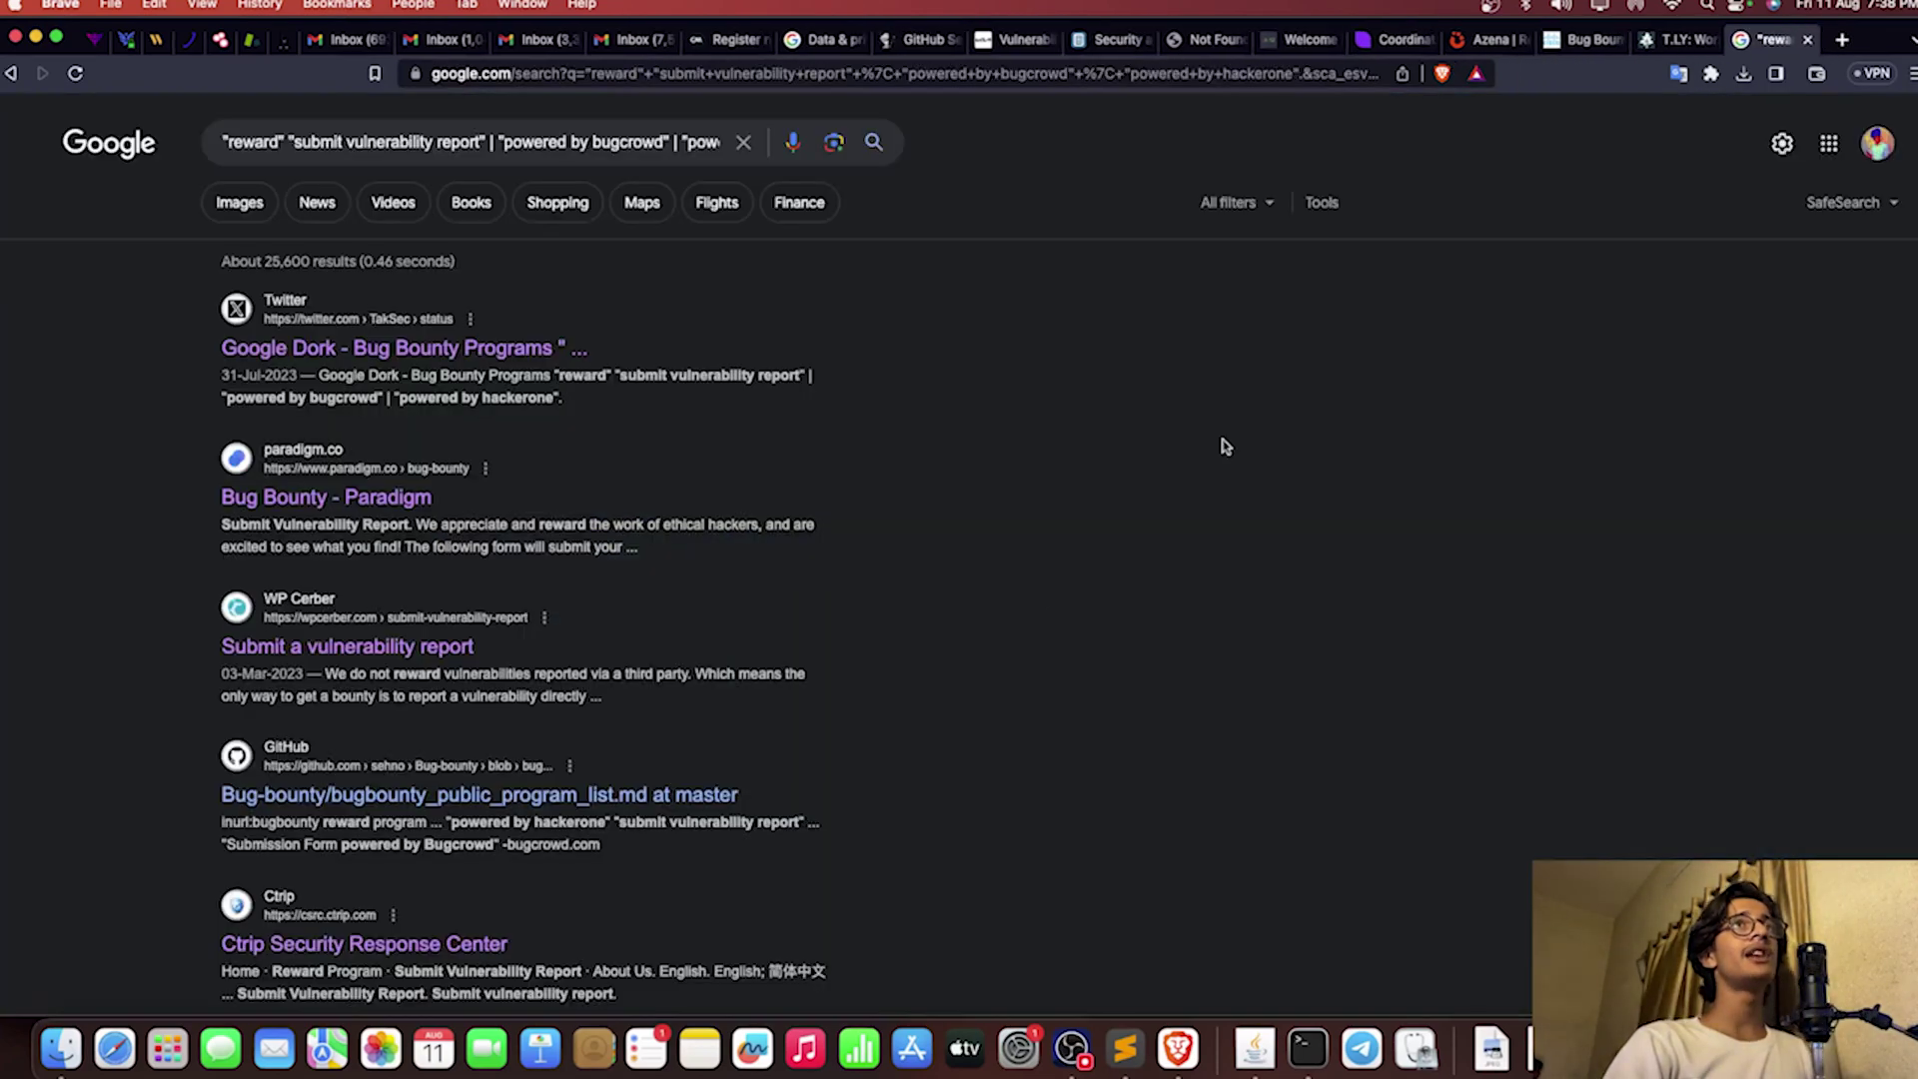
pyautogui.moveTo(231, 141); pyautogui.dragTo(734, 146)
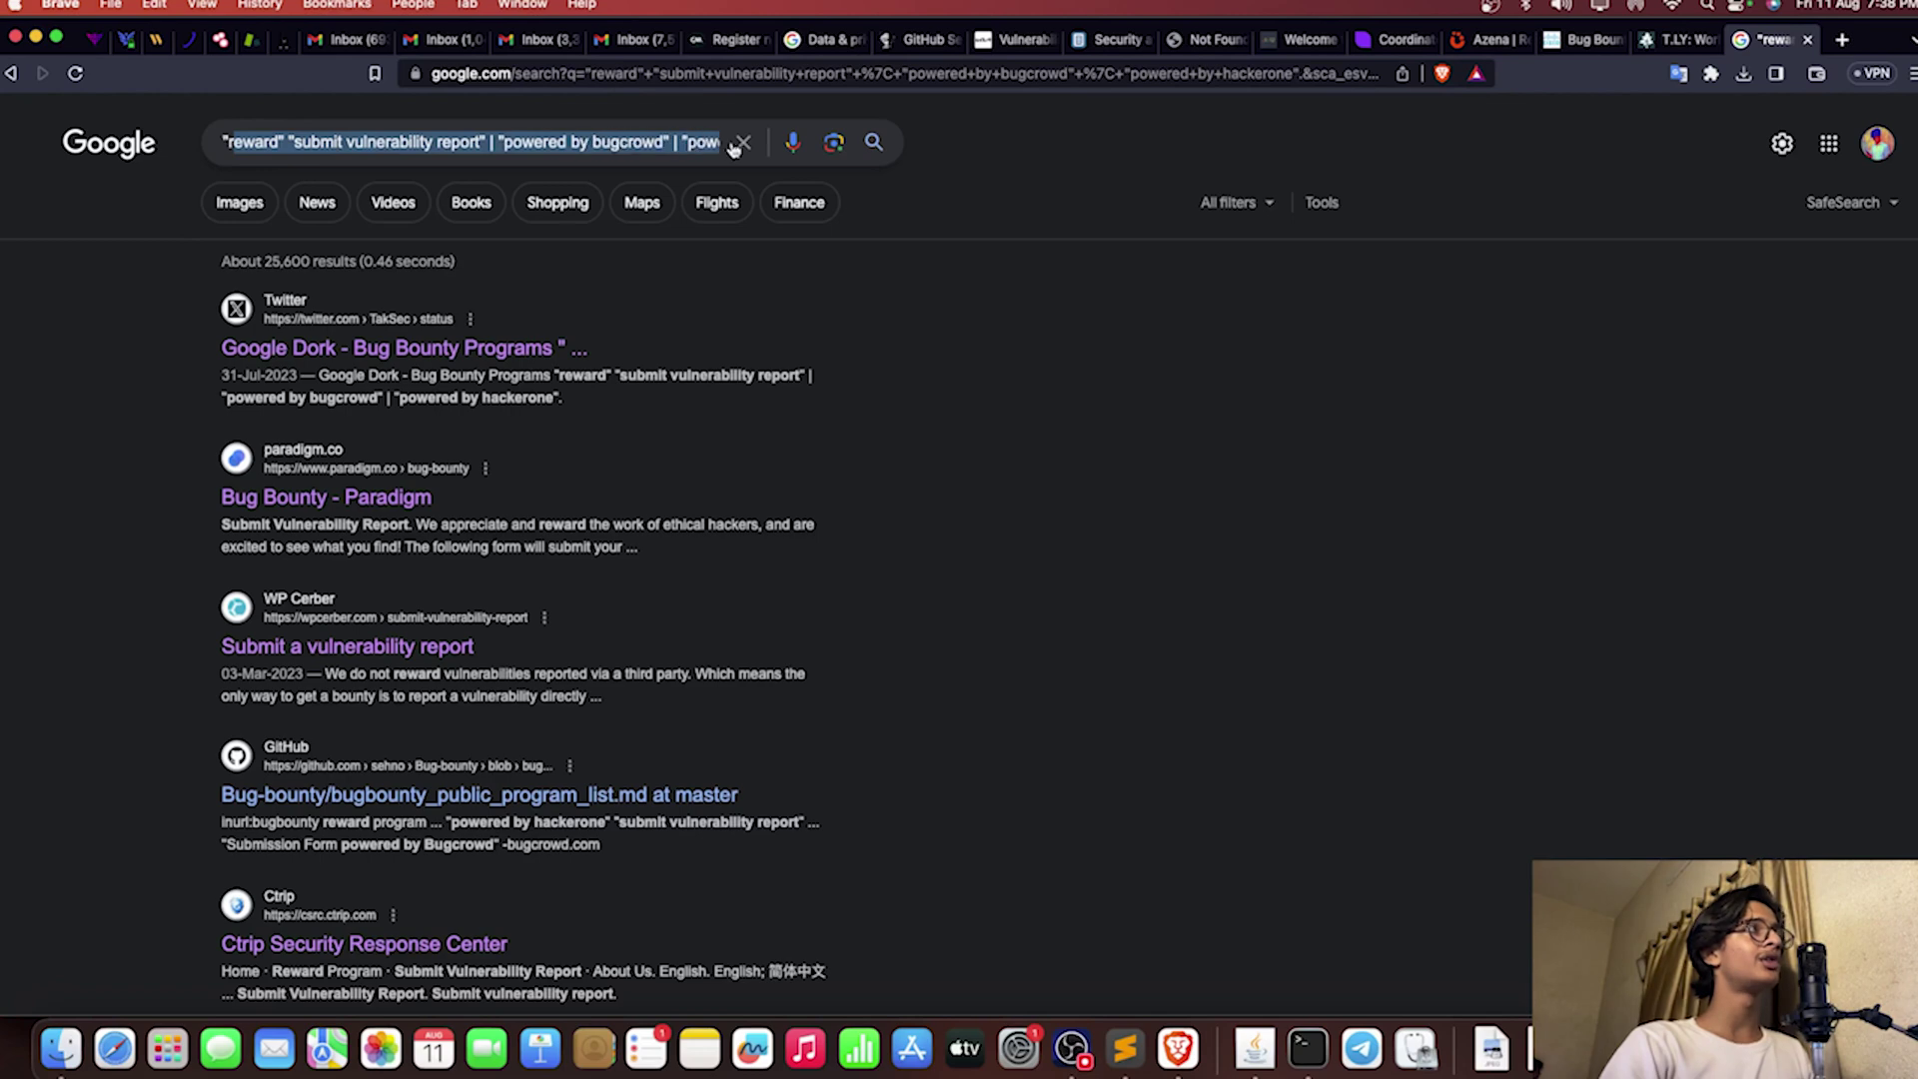
pyautogui.write('in')
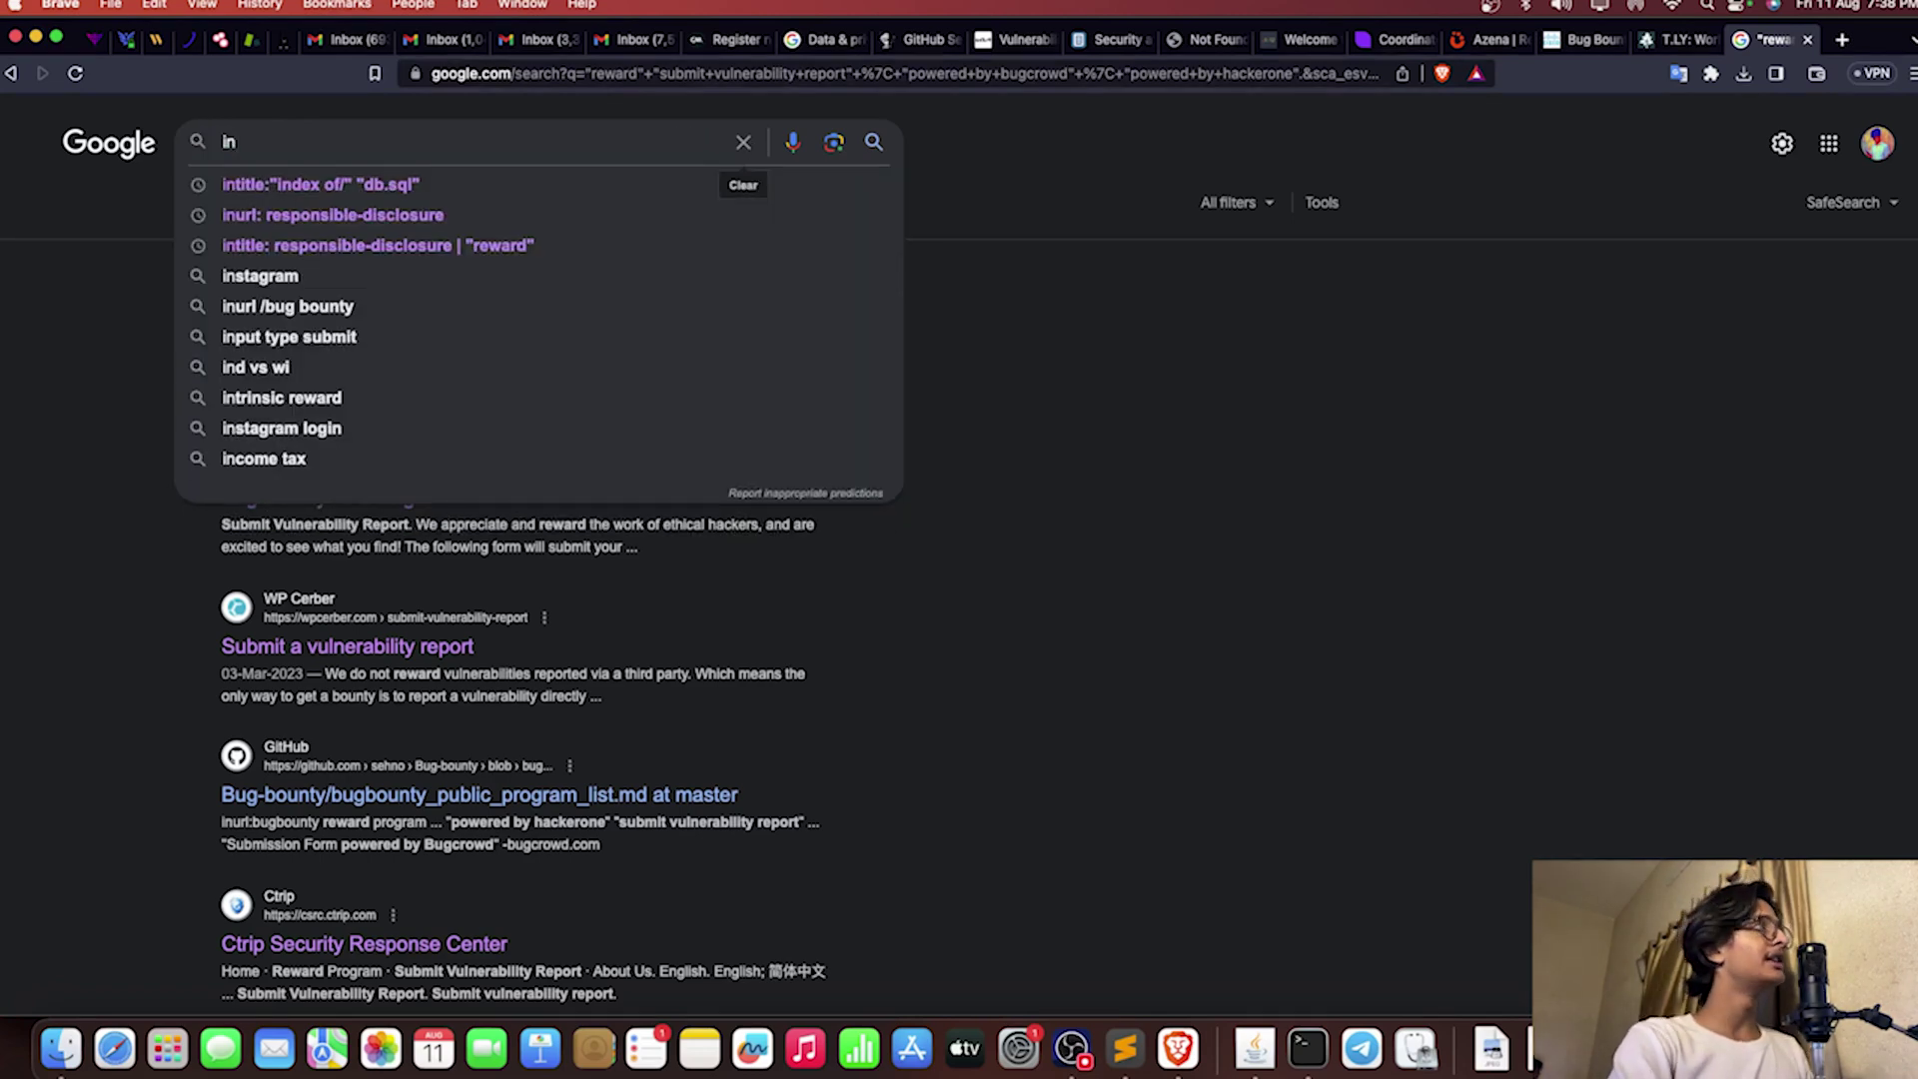
pyautogui.press('Down')
pyautogui.press('Down')
pyautogui.press('Return')
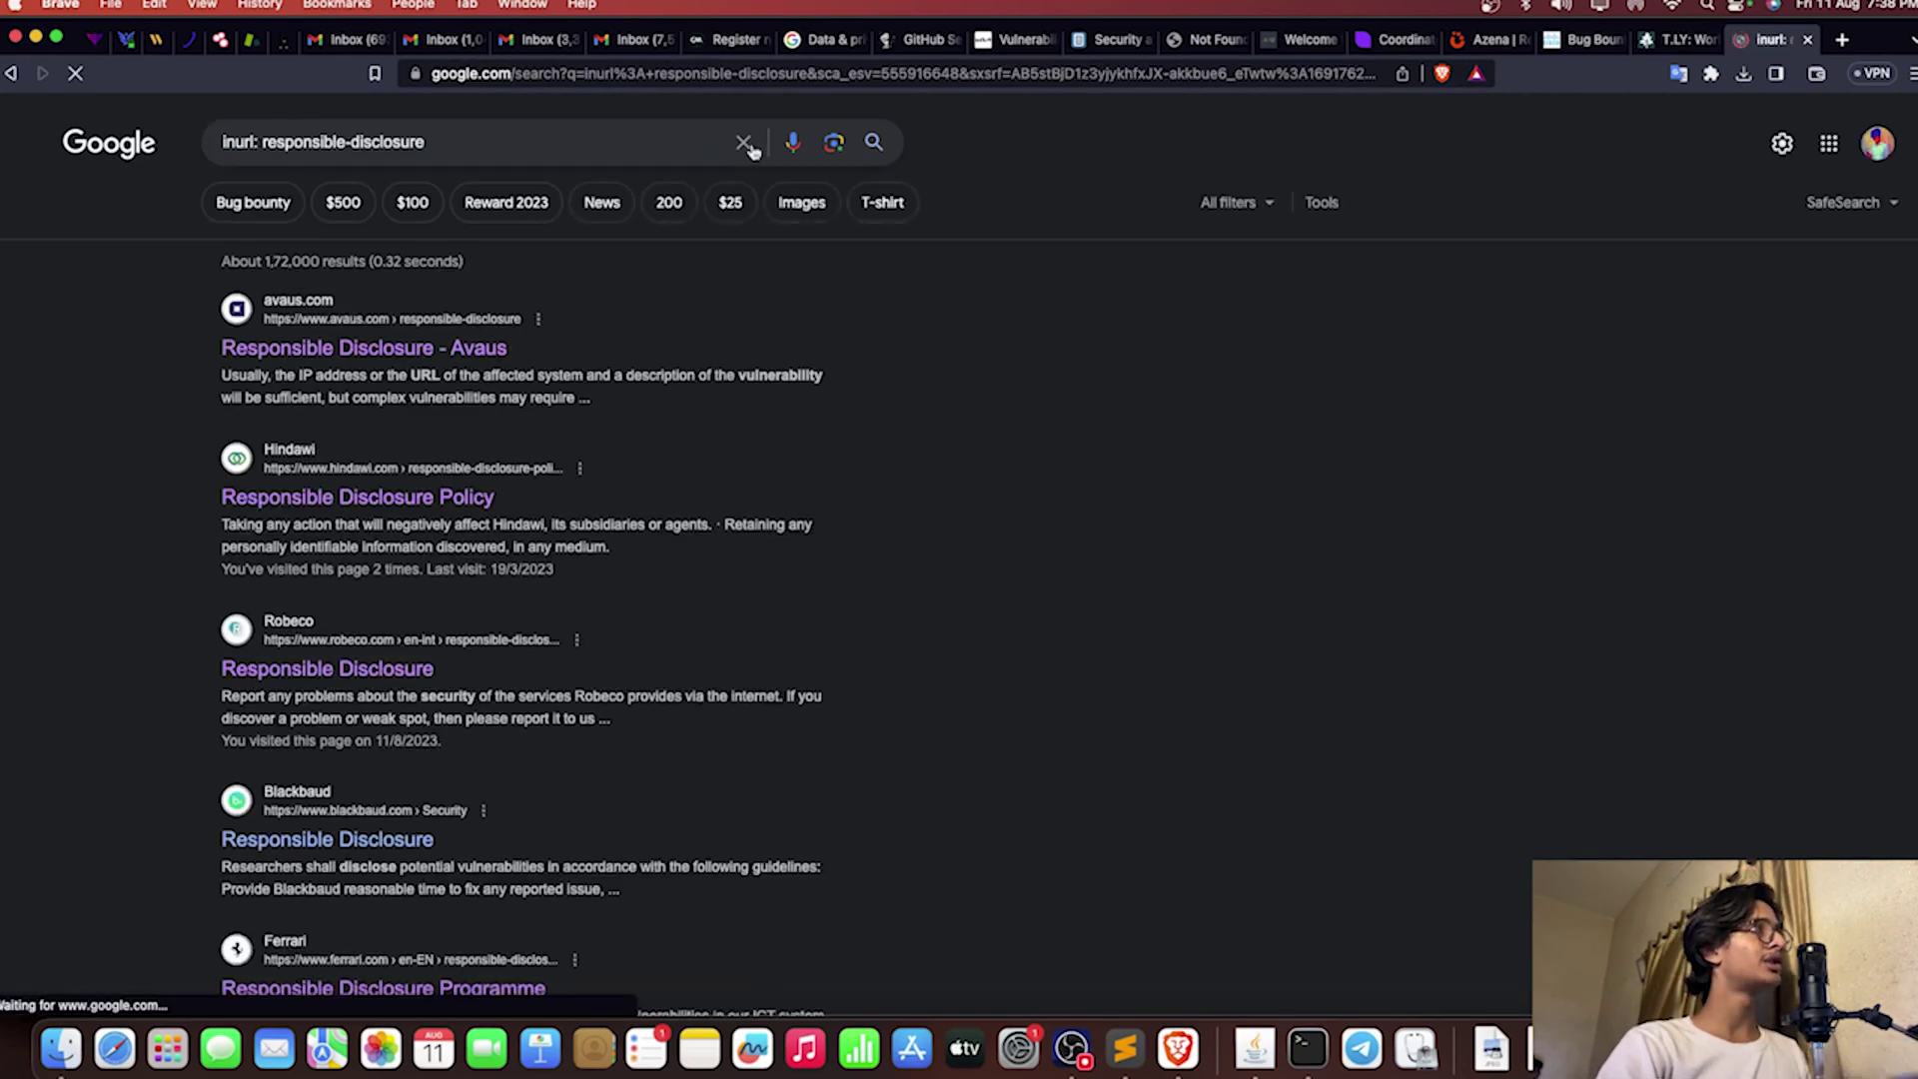
# Step: Review the result count and disclosure result titles such as Avaus and Blackbaud
pyautogui.moveTo(268, 268); pyautogui.dragTo(339, 262)
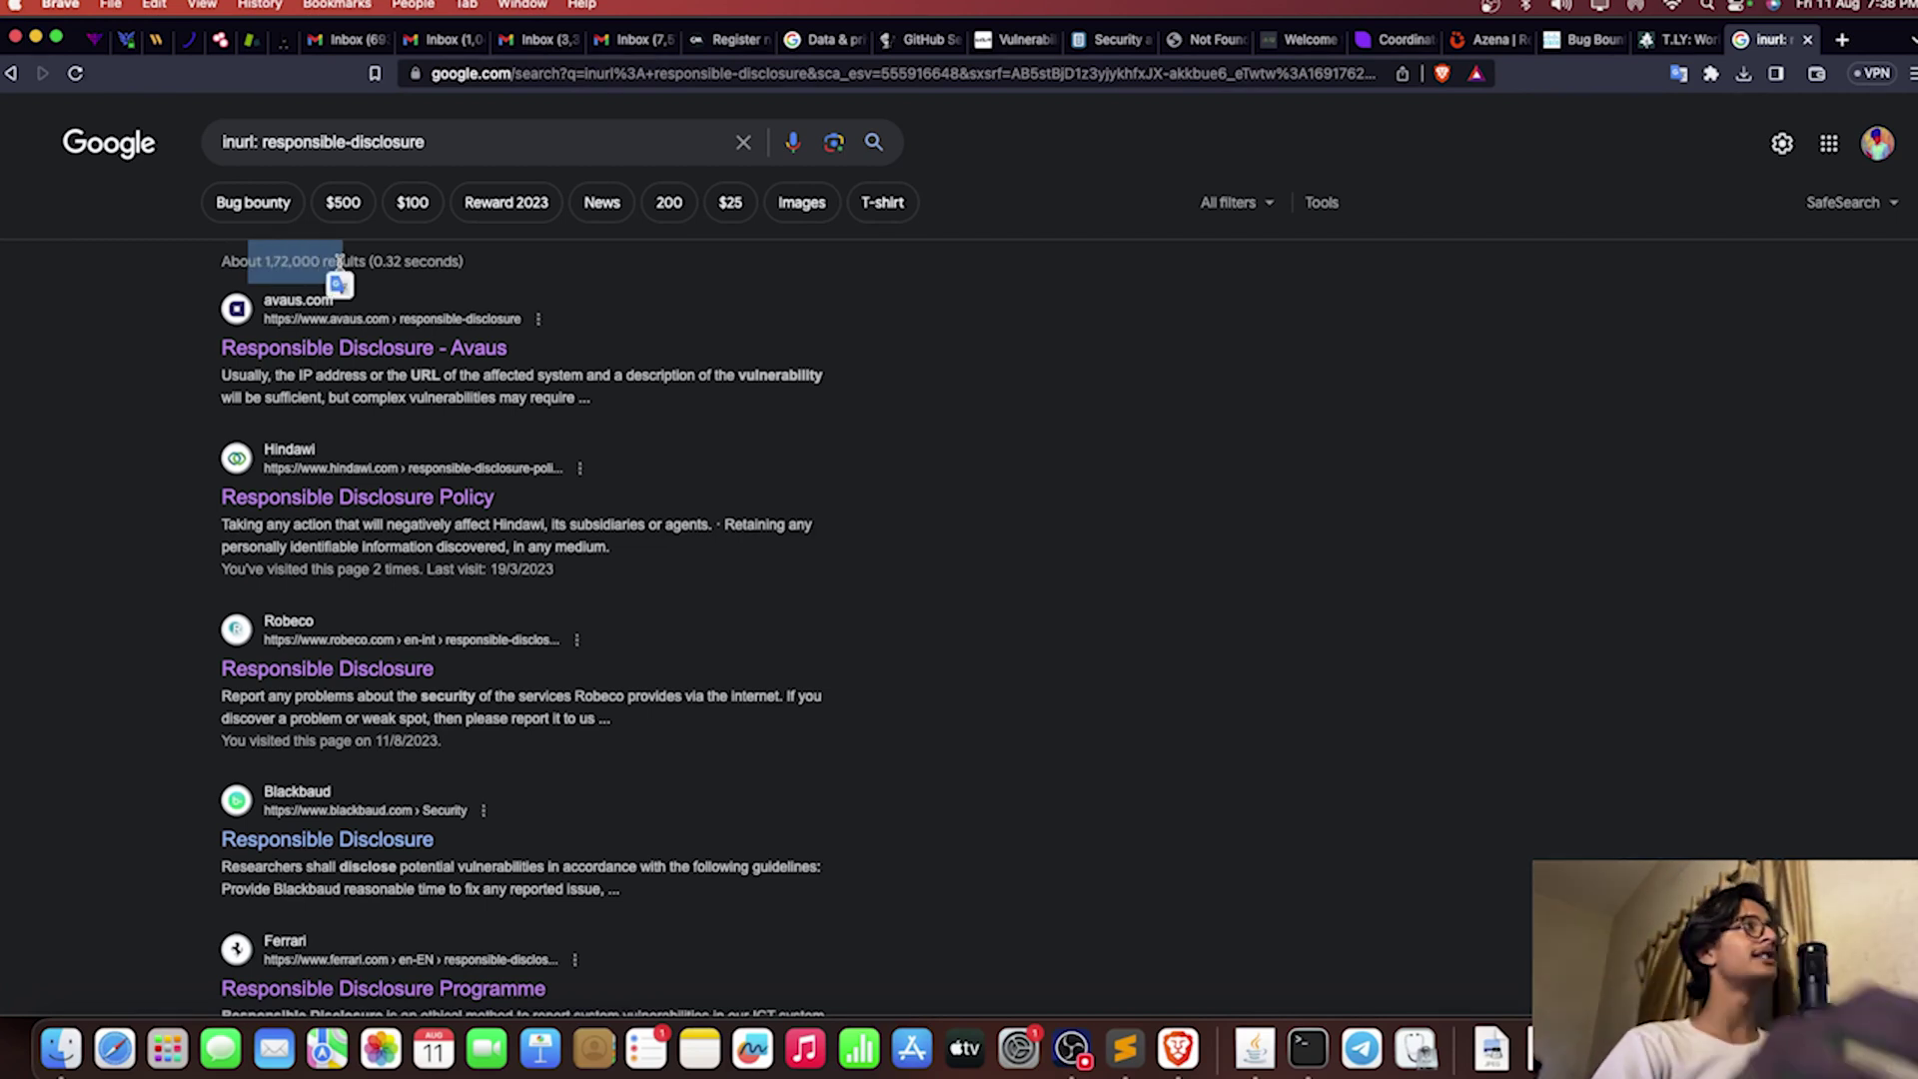
pyautogui.click(264, 142)
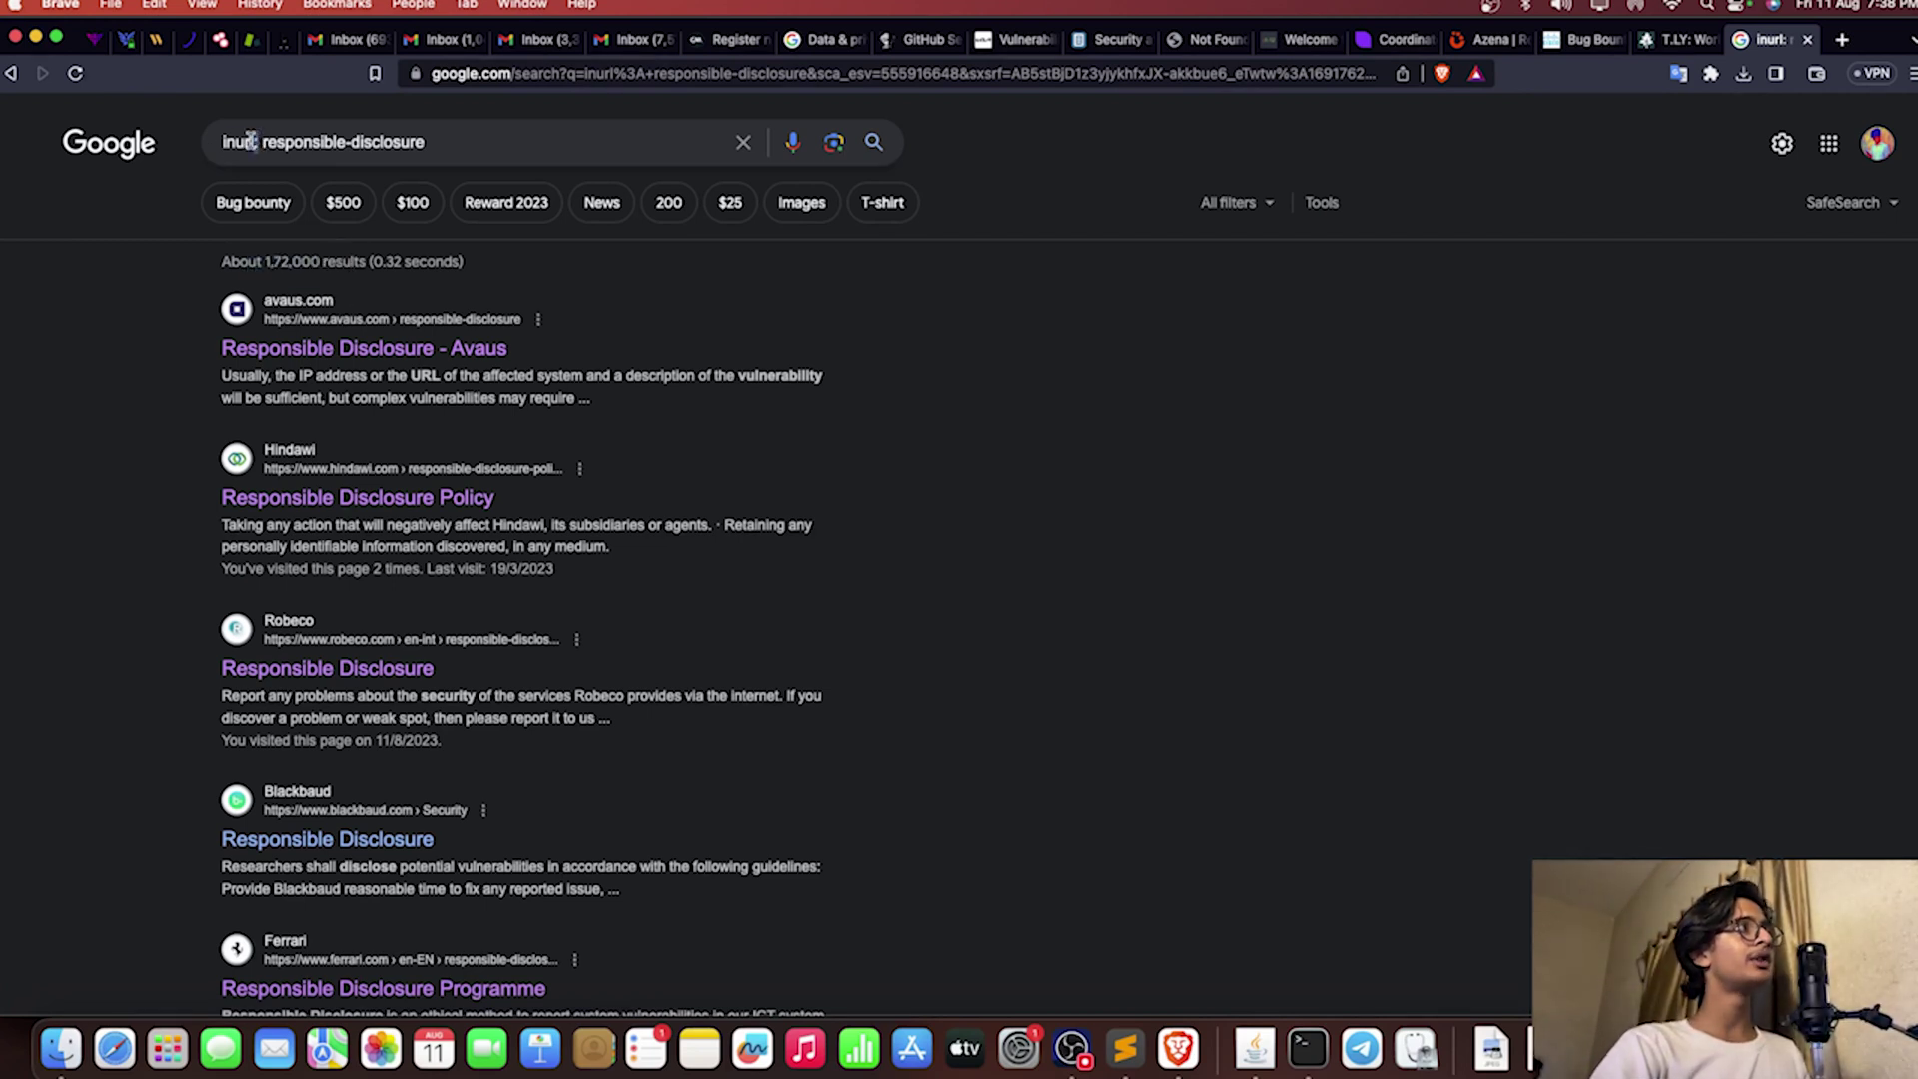
pyautogui.moveTo(465, 142); pyautogui.dragTo(253, 143)
pyautogui.click(30, 568)
pyautogui.moveTo(527, 507); pyautogui.dragTo(34, 510)
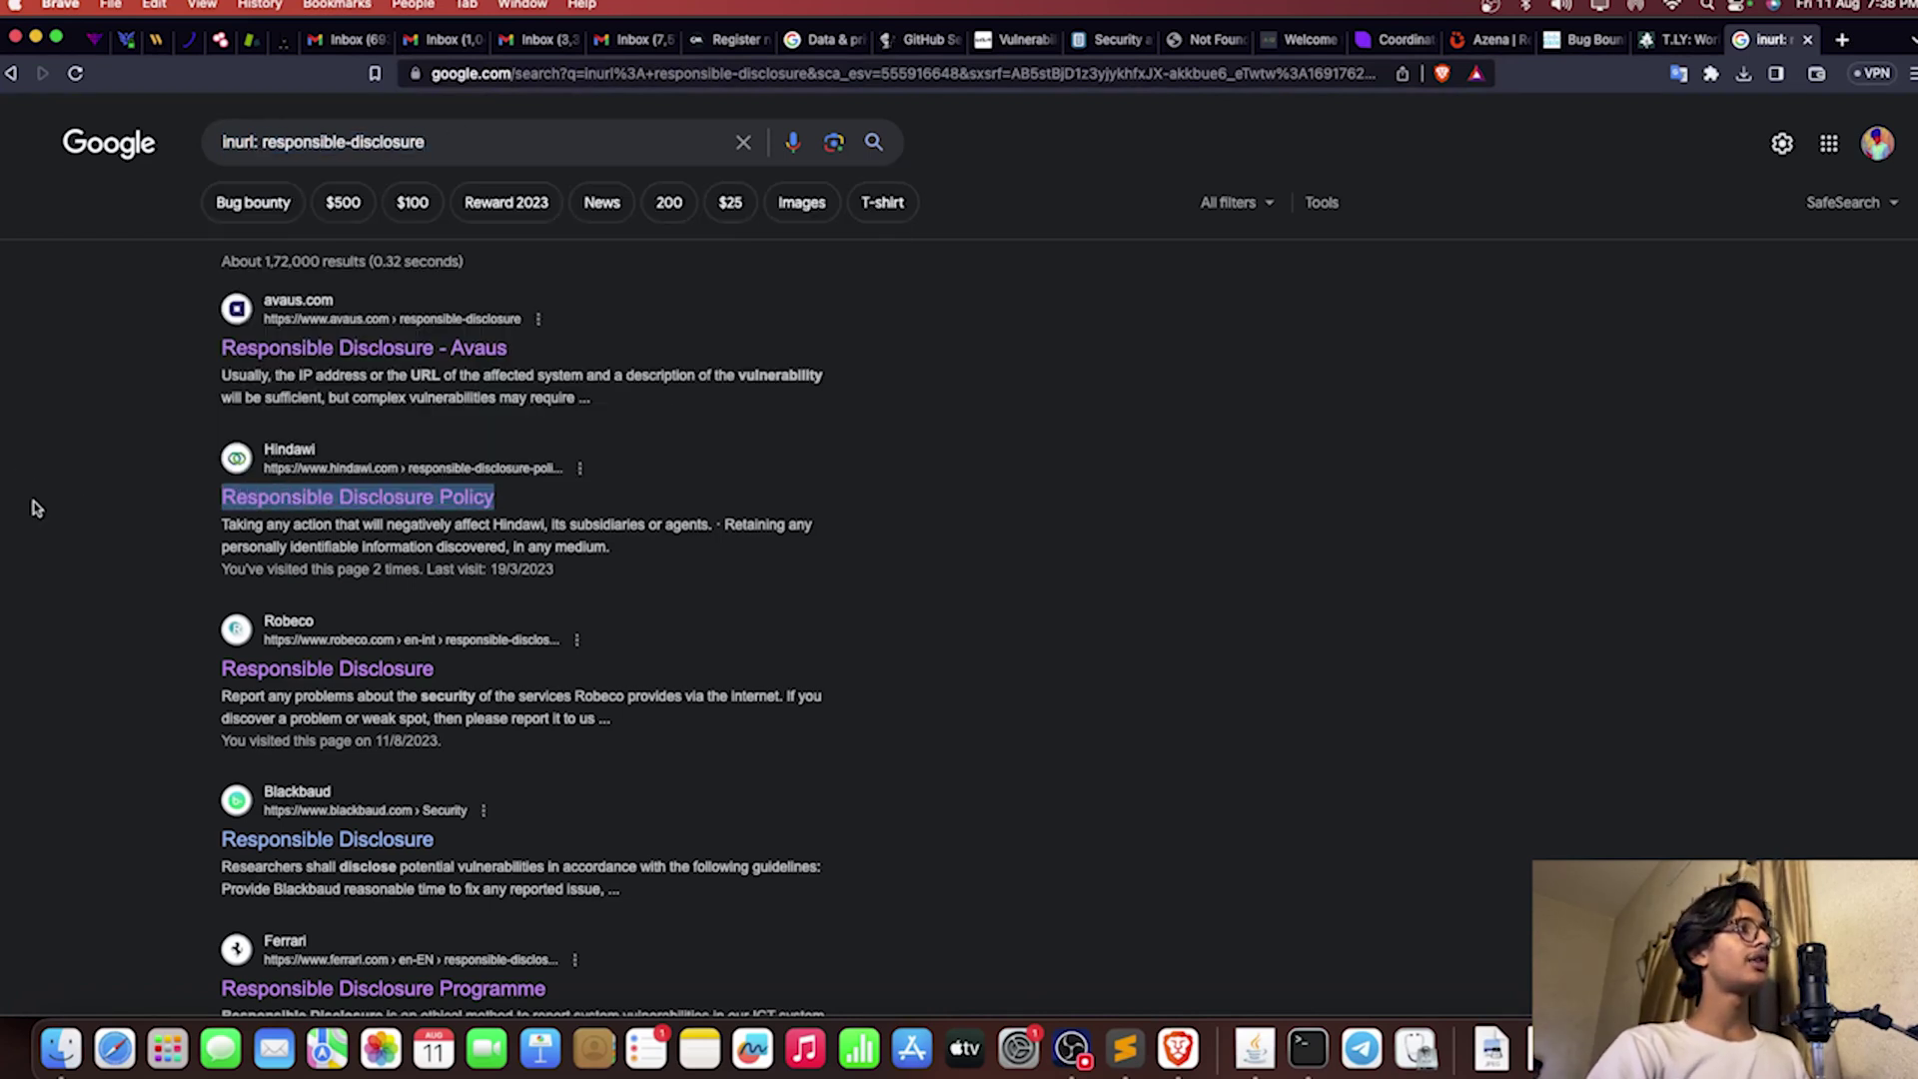
pyautogui.moveTo(607, 343); pyautogui.dragTo(34, 351)
pyautogui.click(509, 662)
pyautogui.moveTo(510, 663); pyautogui.dragTo(20, 685)
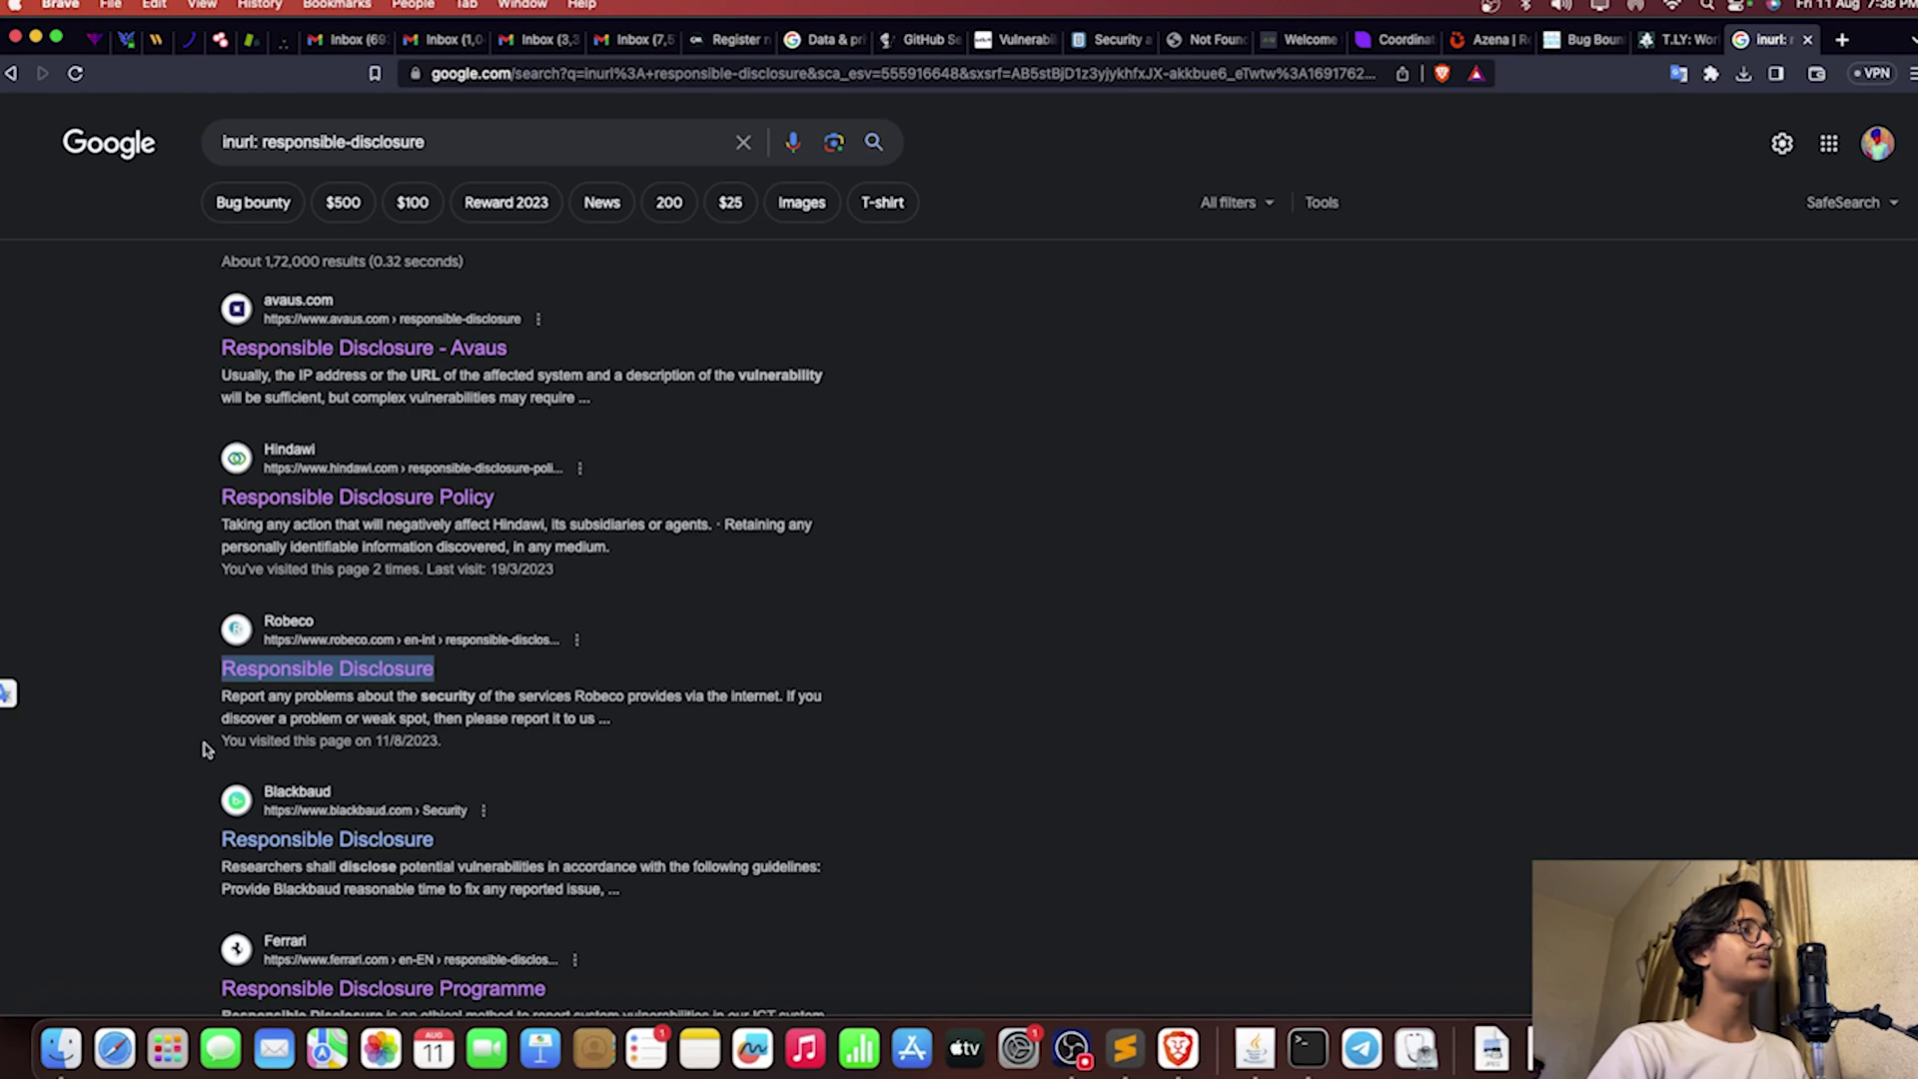
pyautogui.moveTo(587, 818); pyautogui.dragTo(110, 799)
pyautogui.scroll(-5, 556, 571)
pyautogui.click(404, 644)
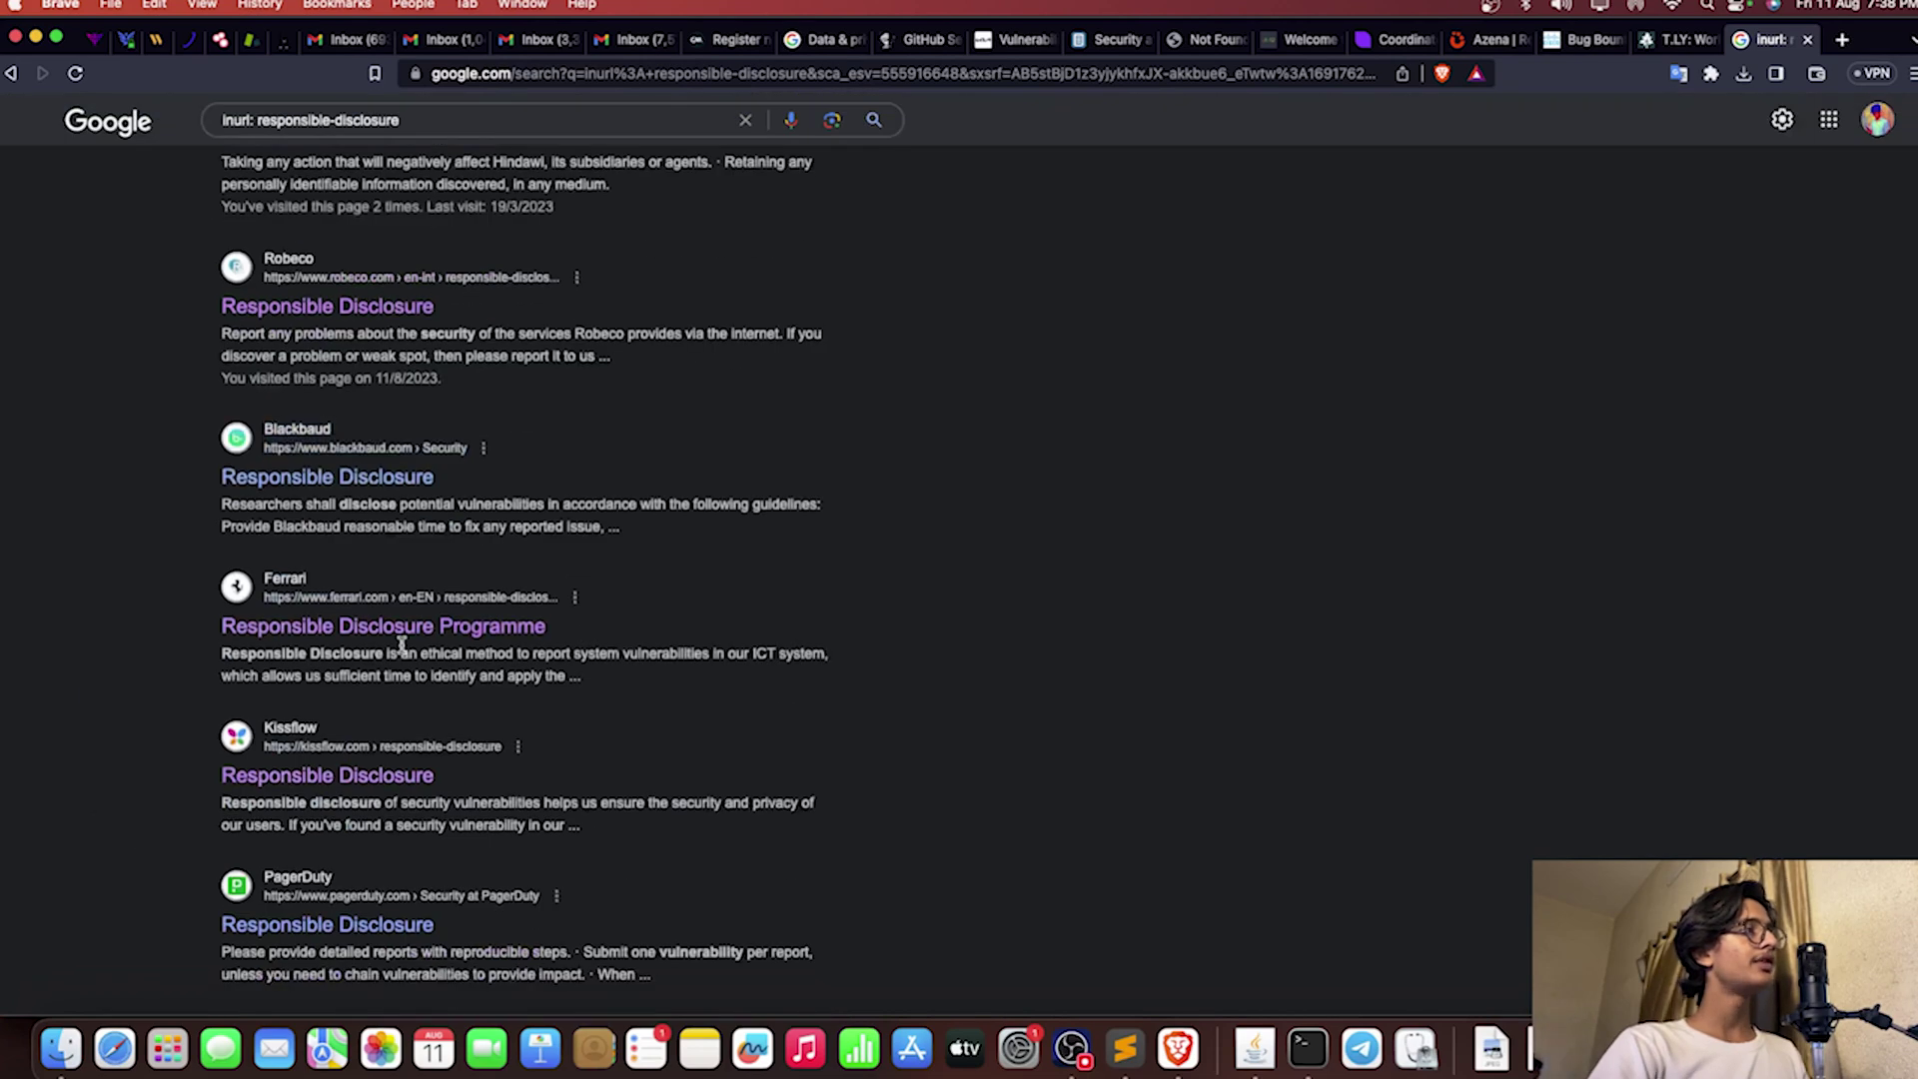
pyautogui.scroll(1, 404, 644)
# Step: Open the Ferrari, Kissflow and PagerDuty disclosure results in new tabs and view Ferrari's page
pyautogui.keyDown('super'); pyautogui.click(436, 635); pyautogui.keyUp('super')
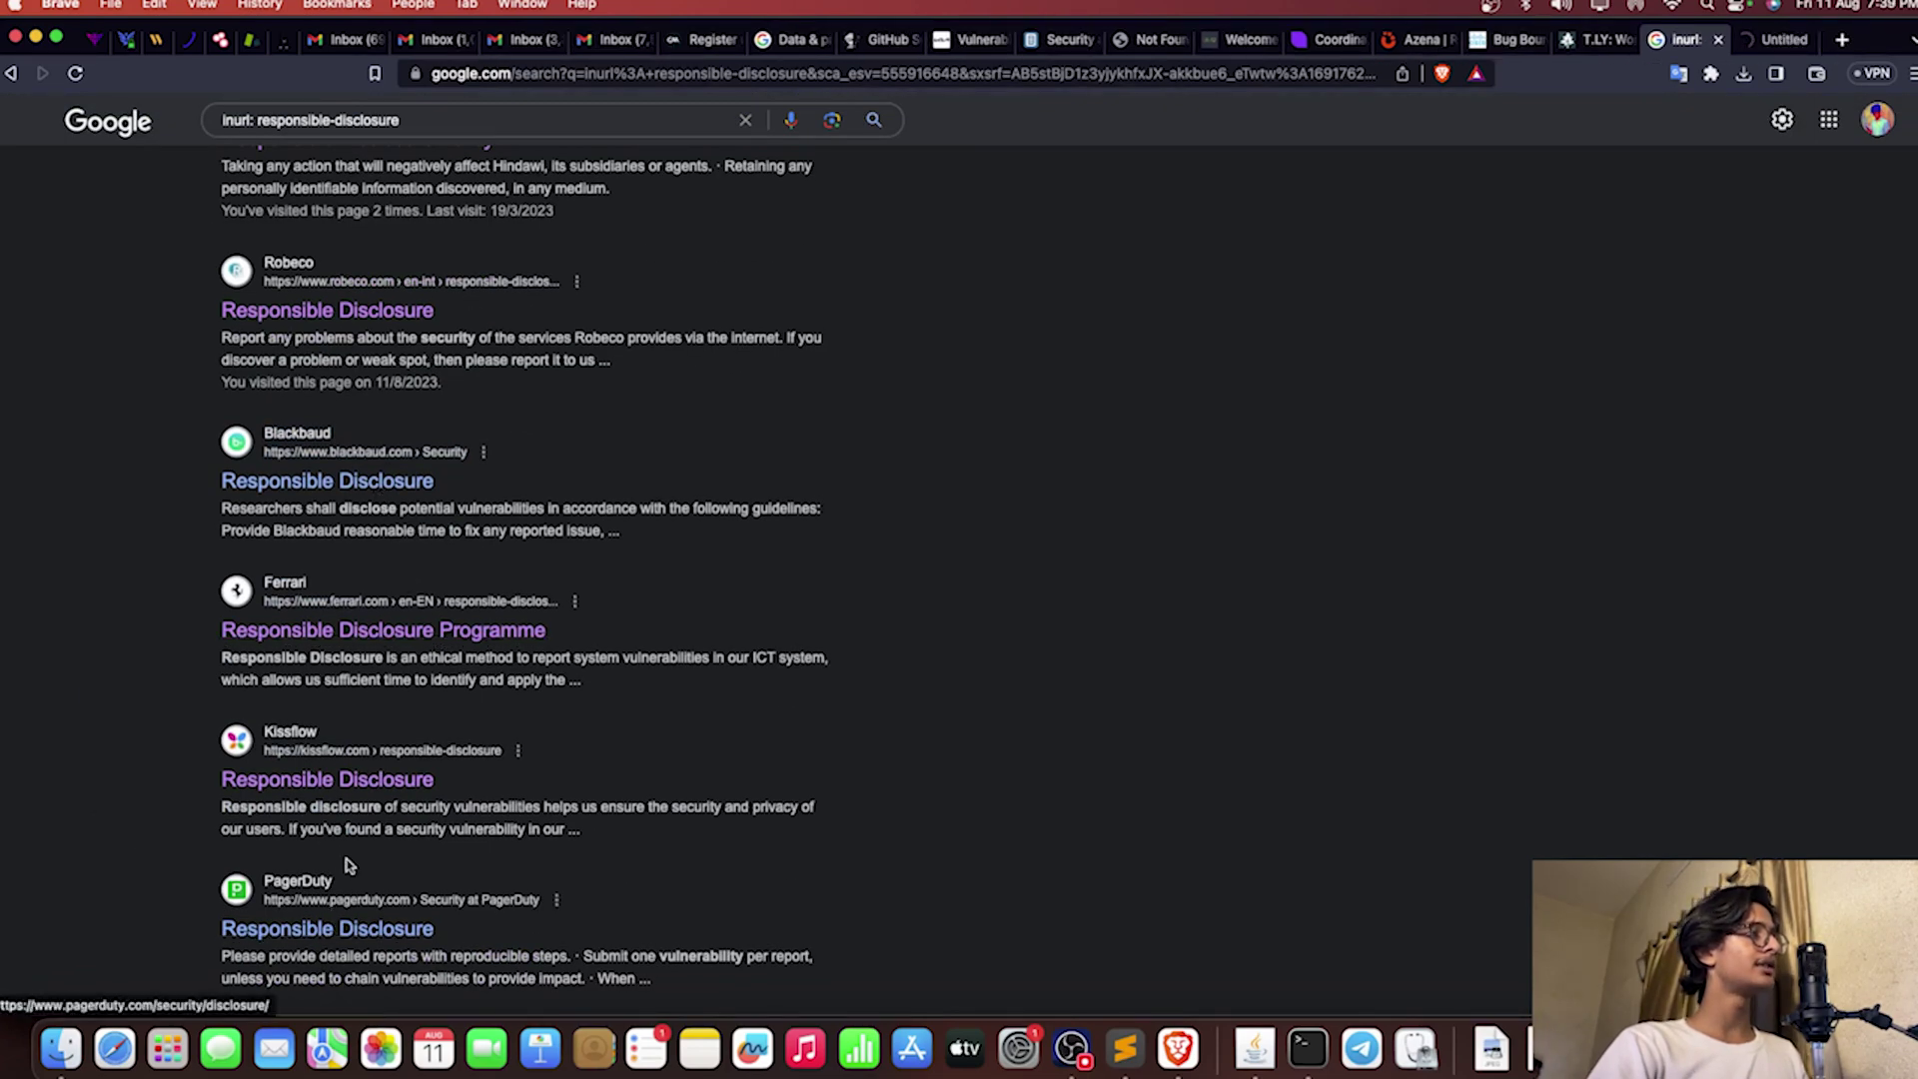
pyautogui.keyDown('super'); pyautogui.click(372, 780); pyautogui.keyUp('super')
pyautogui.keyDown('super'); pyautogui.click(360, 928); pyautogui.keyUp('super')
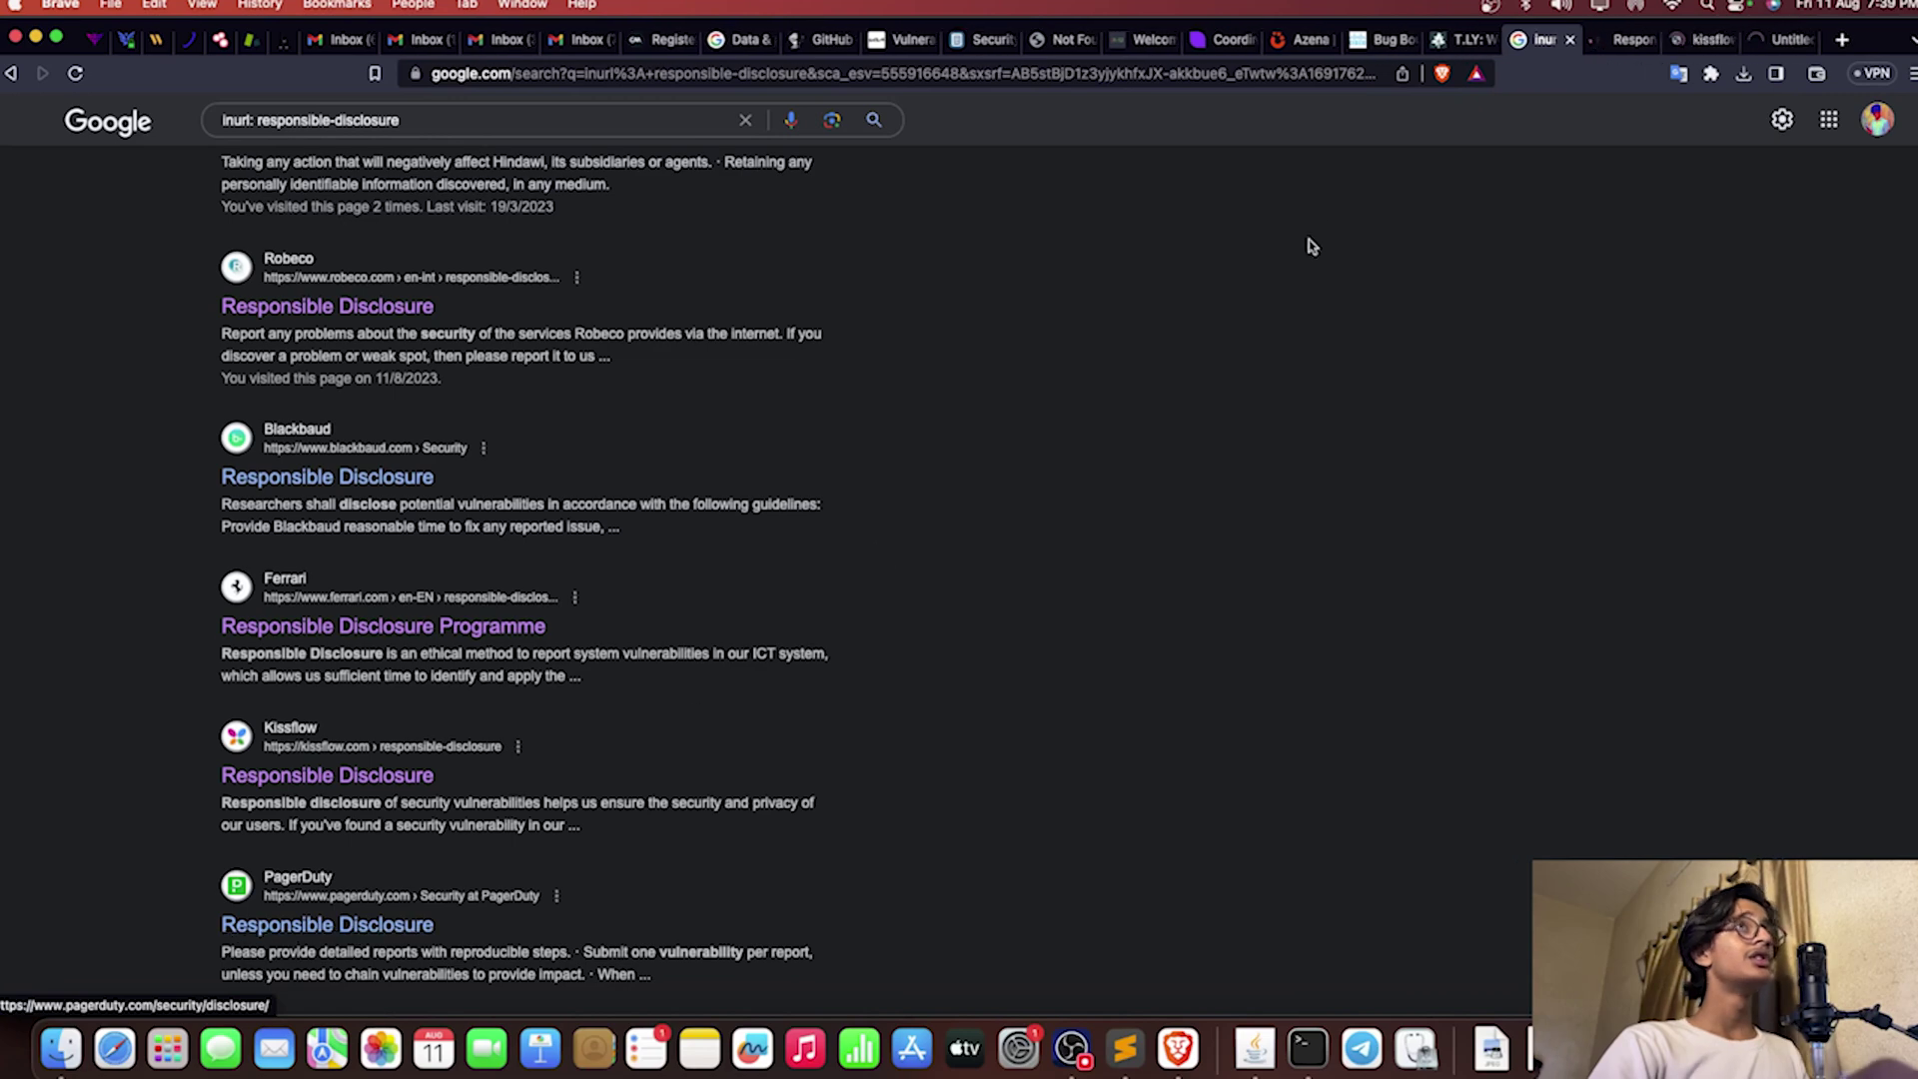
pyautogui.click(1617, 41)
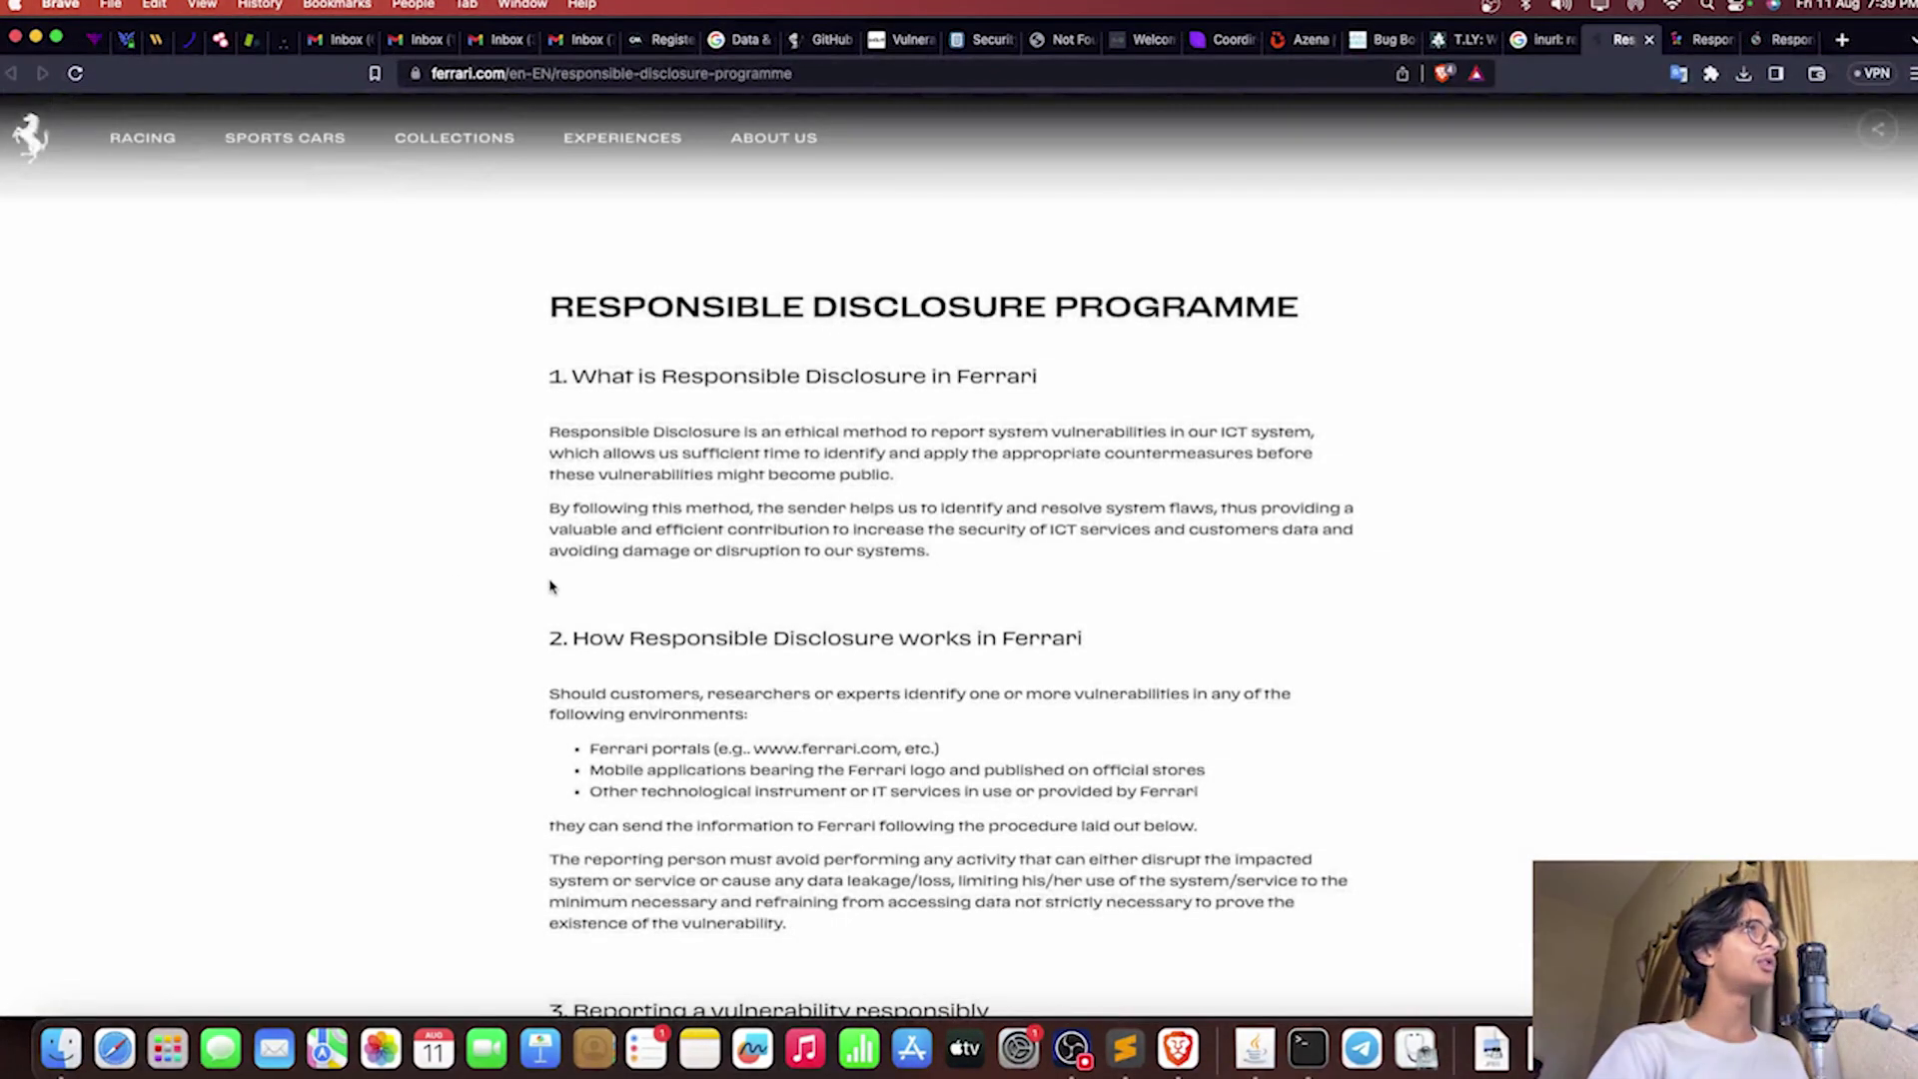
# Step: Review and close the Ferrari, Kissflow and PagerDuty disclosure pages
pyautogui.moveTo(818, 73); pyautogui.dragTo(550, 73)
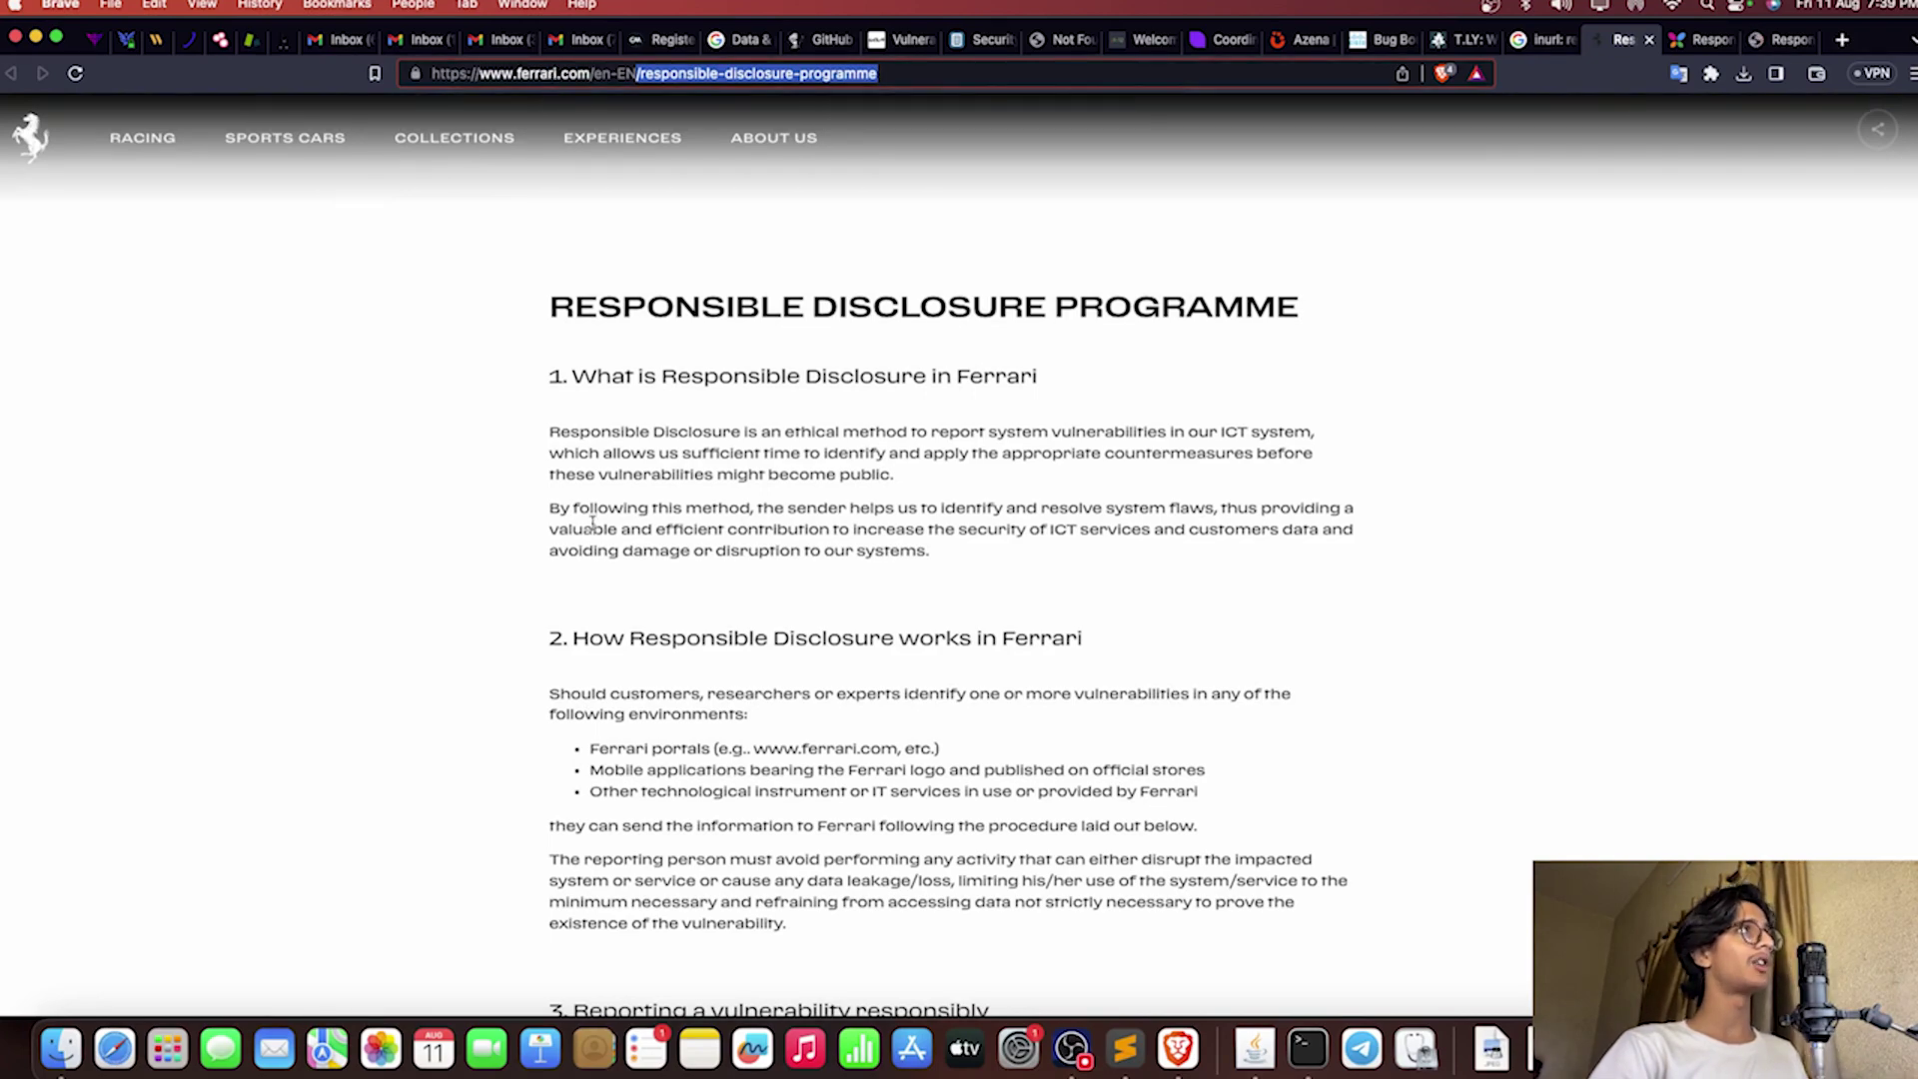
pyautogui.scroll(-15, 537, 457)
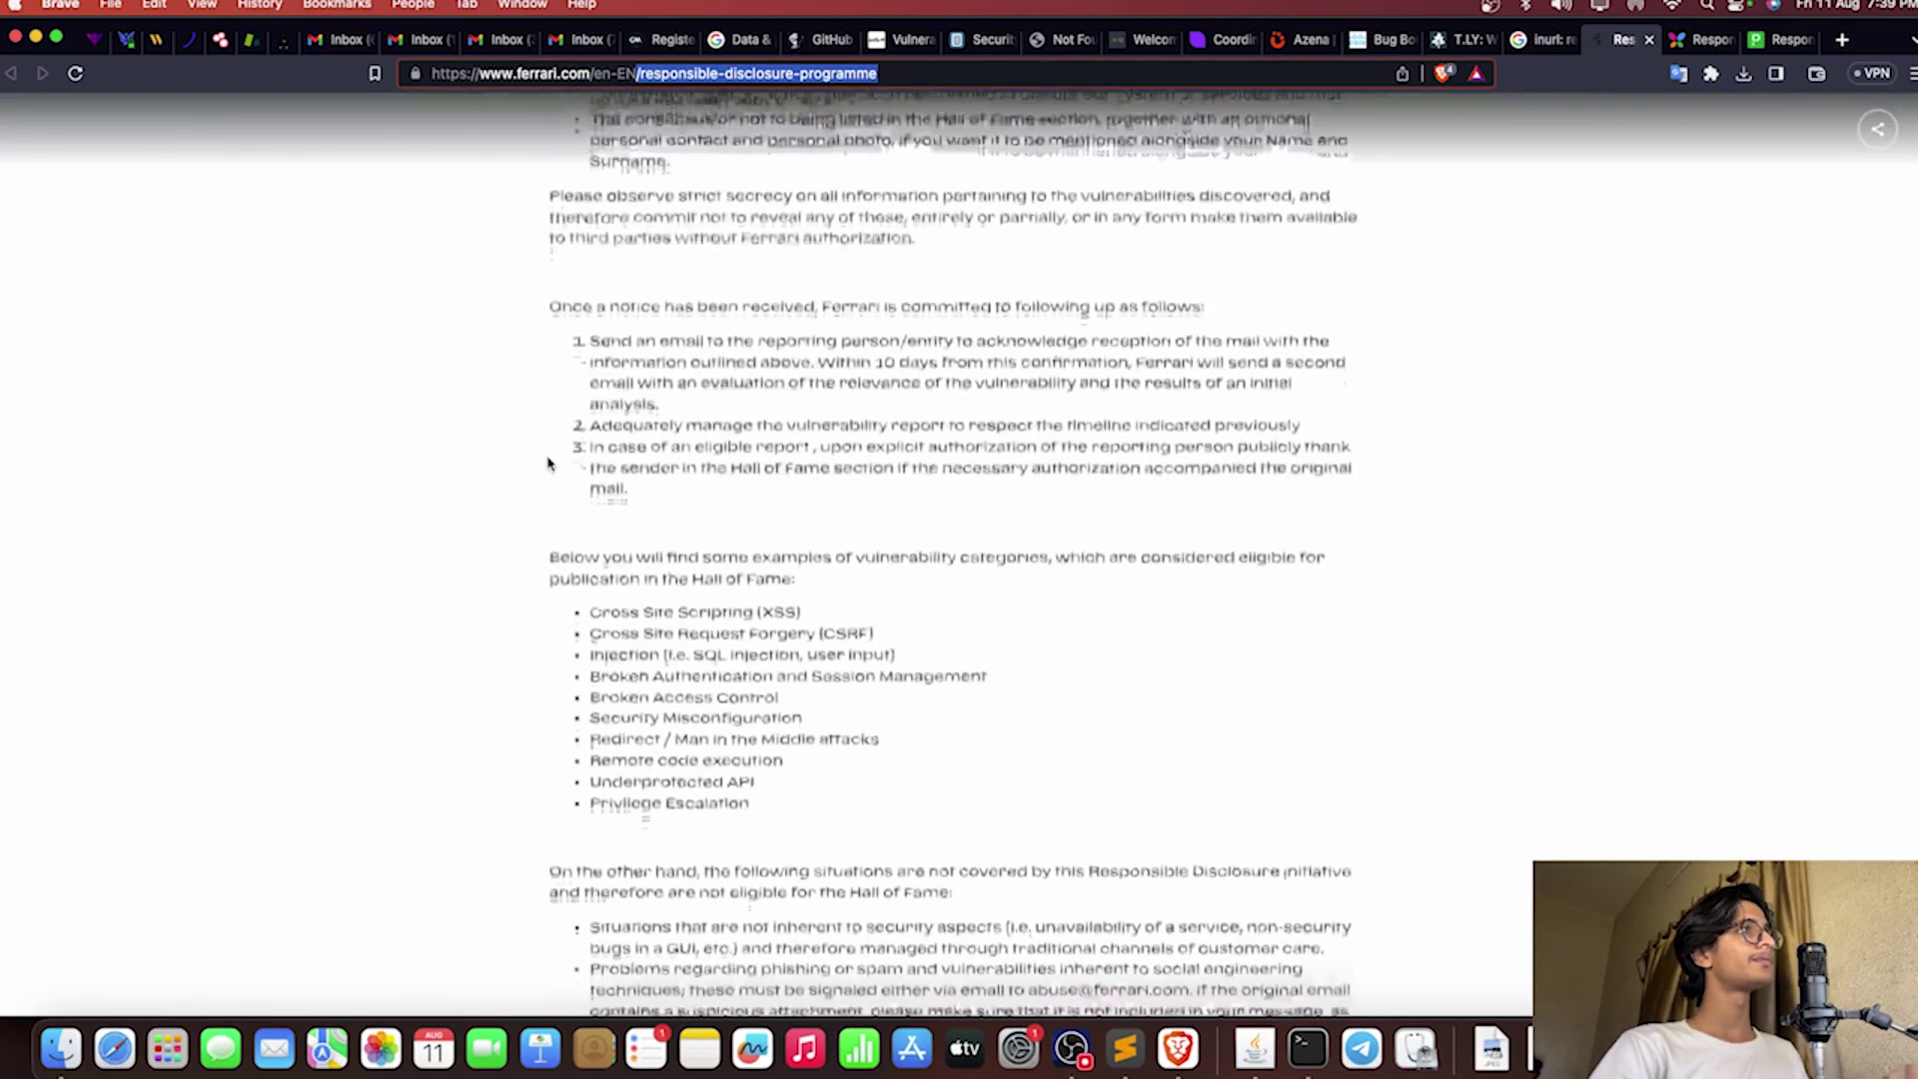
pyautogui.scroll(20, 1172, 624)
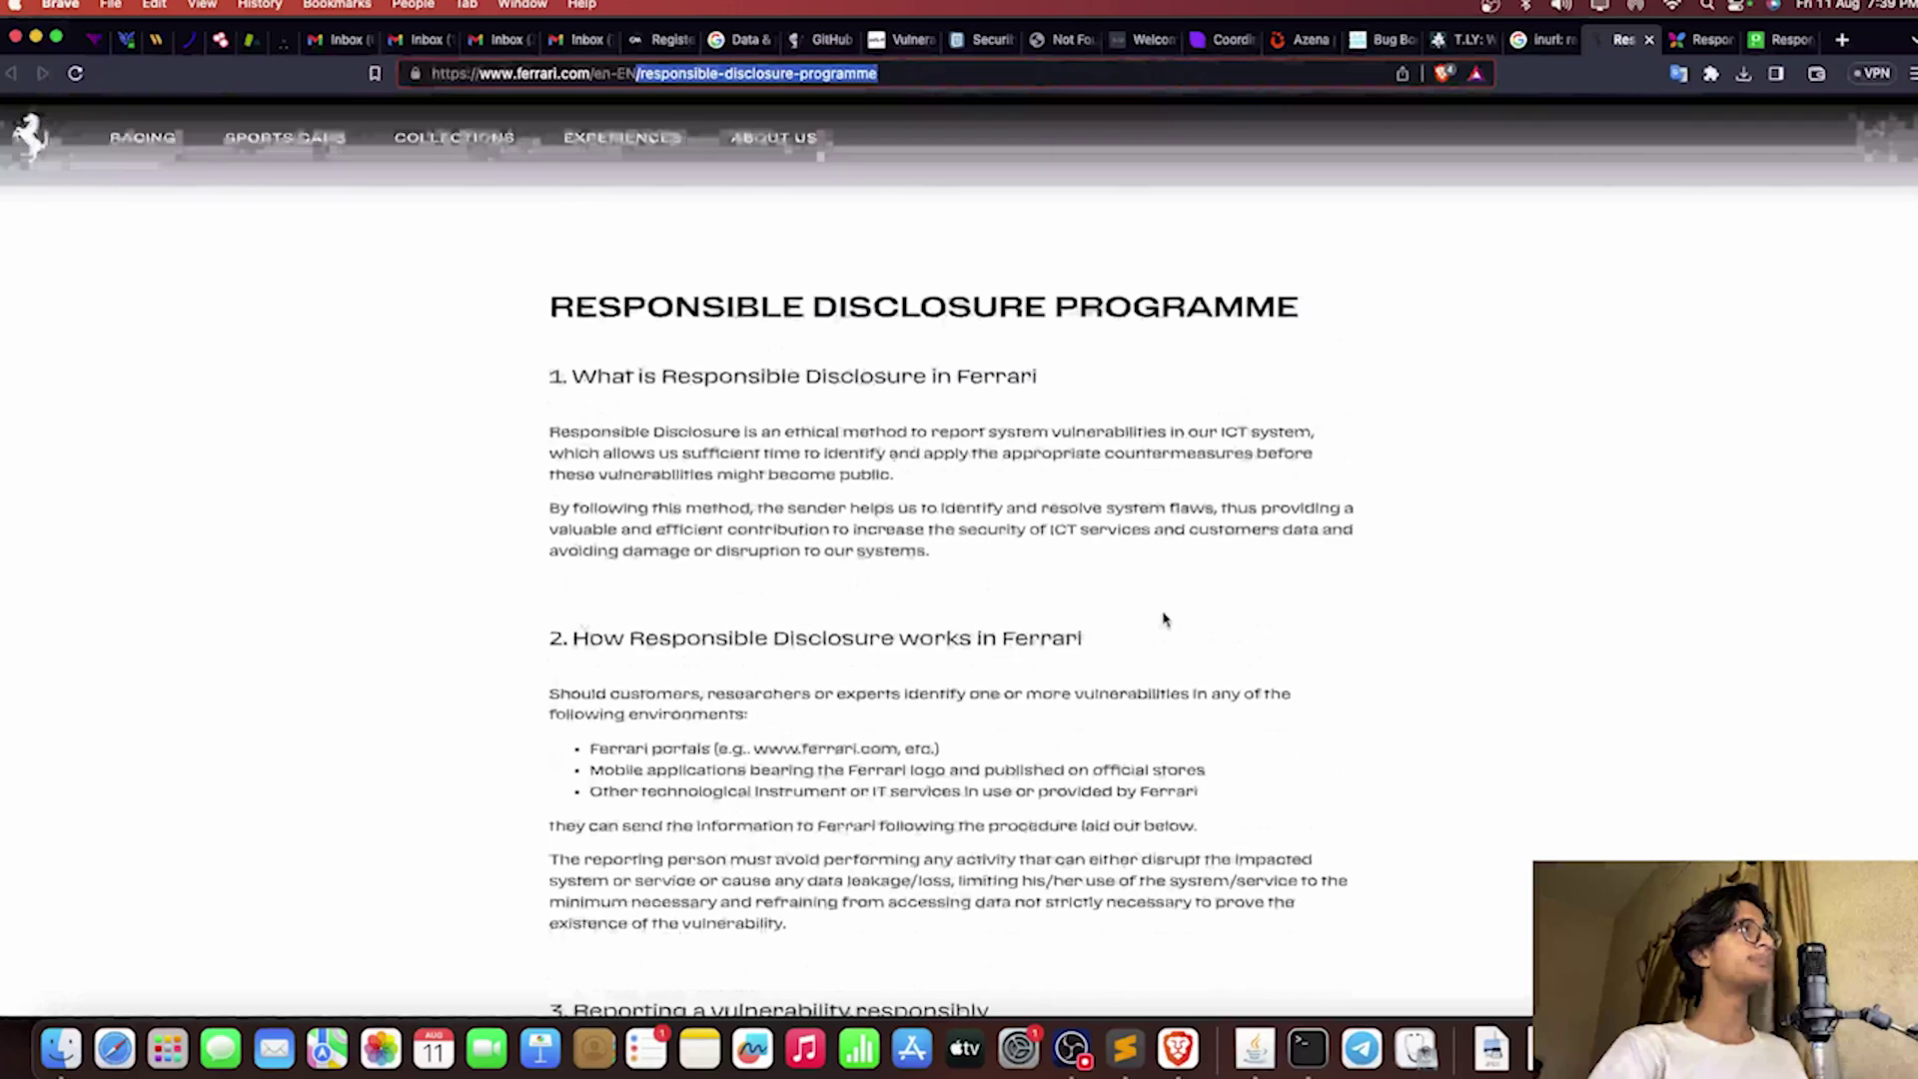
pyautogui.press('super+w')
pyautogui.scroll(-15, 847, 612)
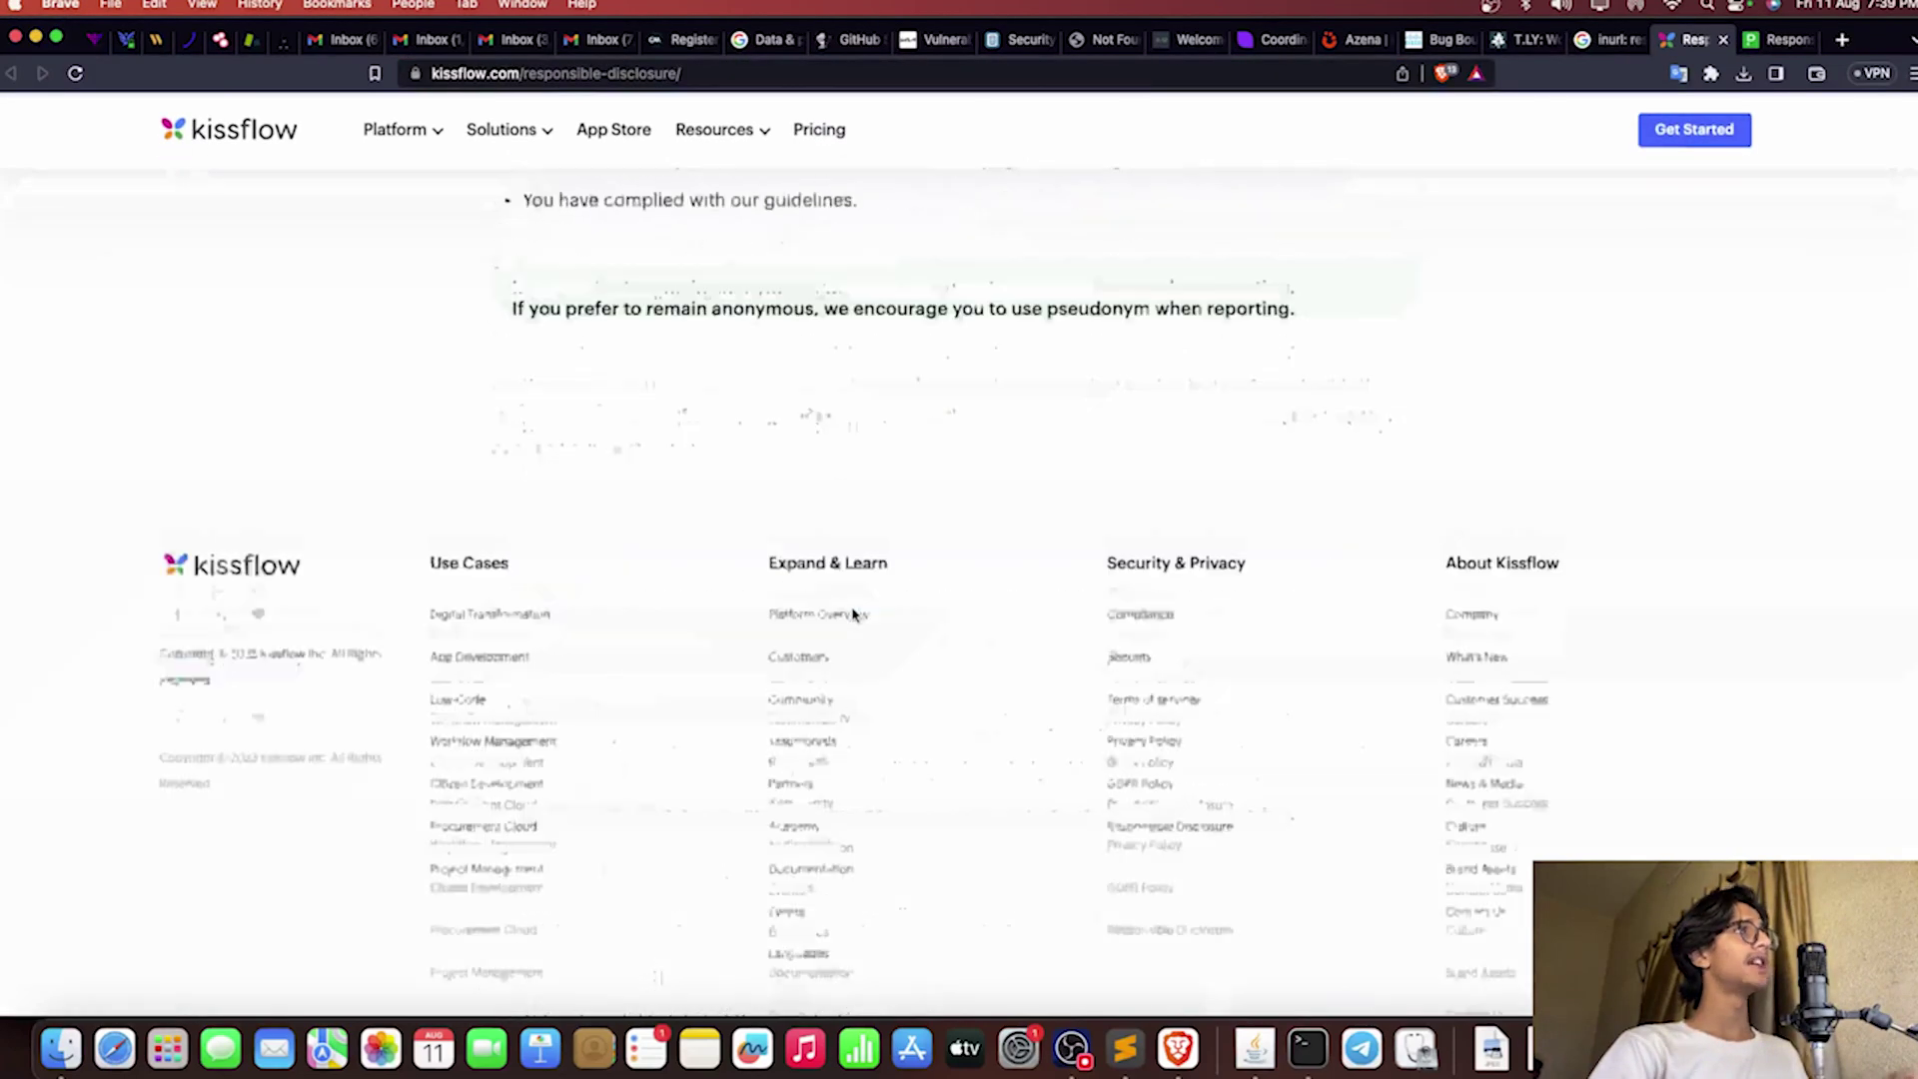
pyautogui.press('super+w')
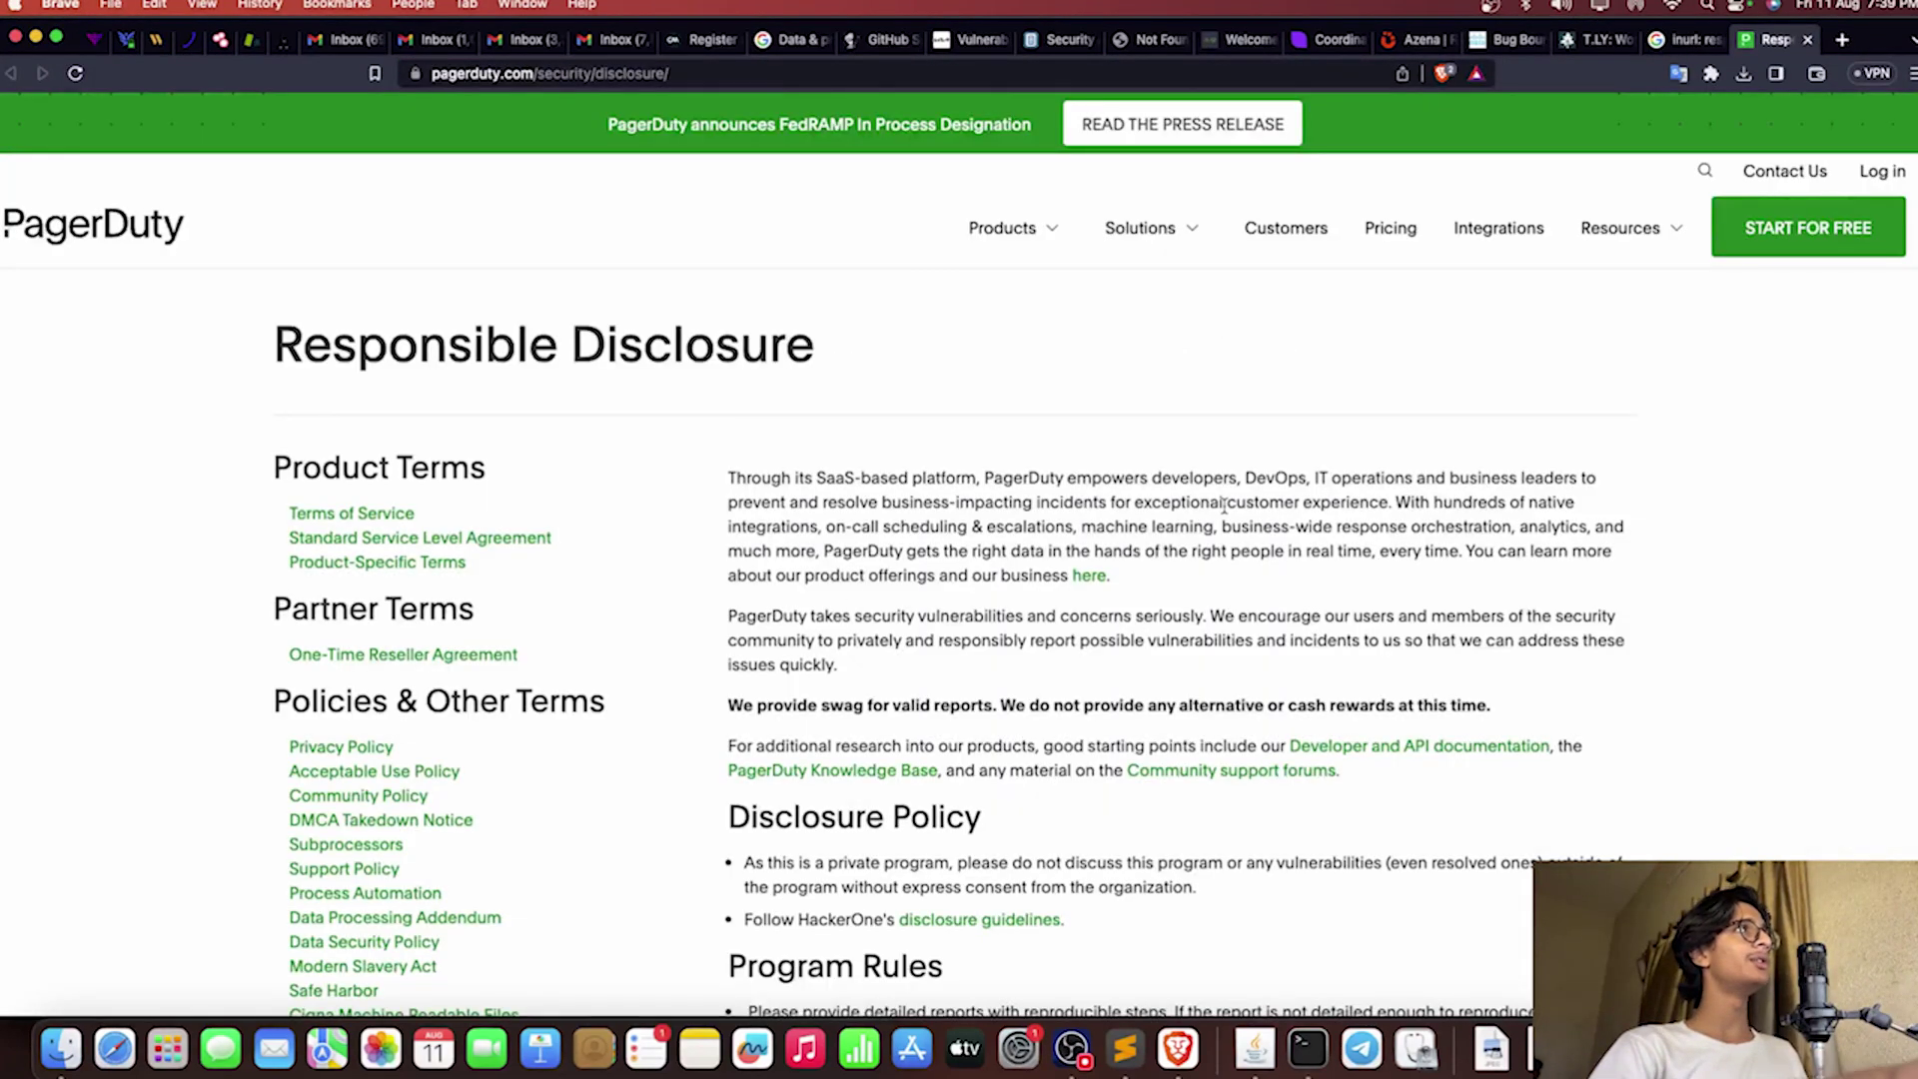
pyautogui.press('super+w')
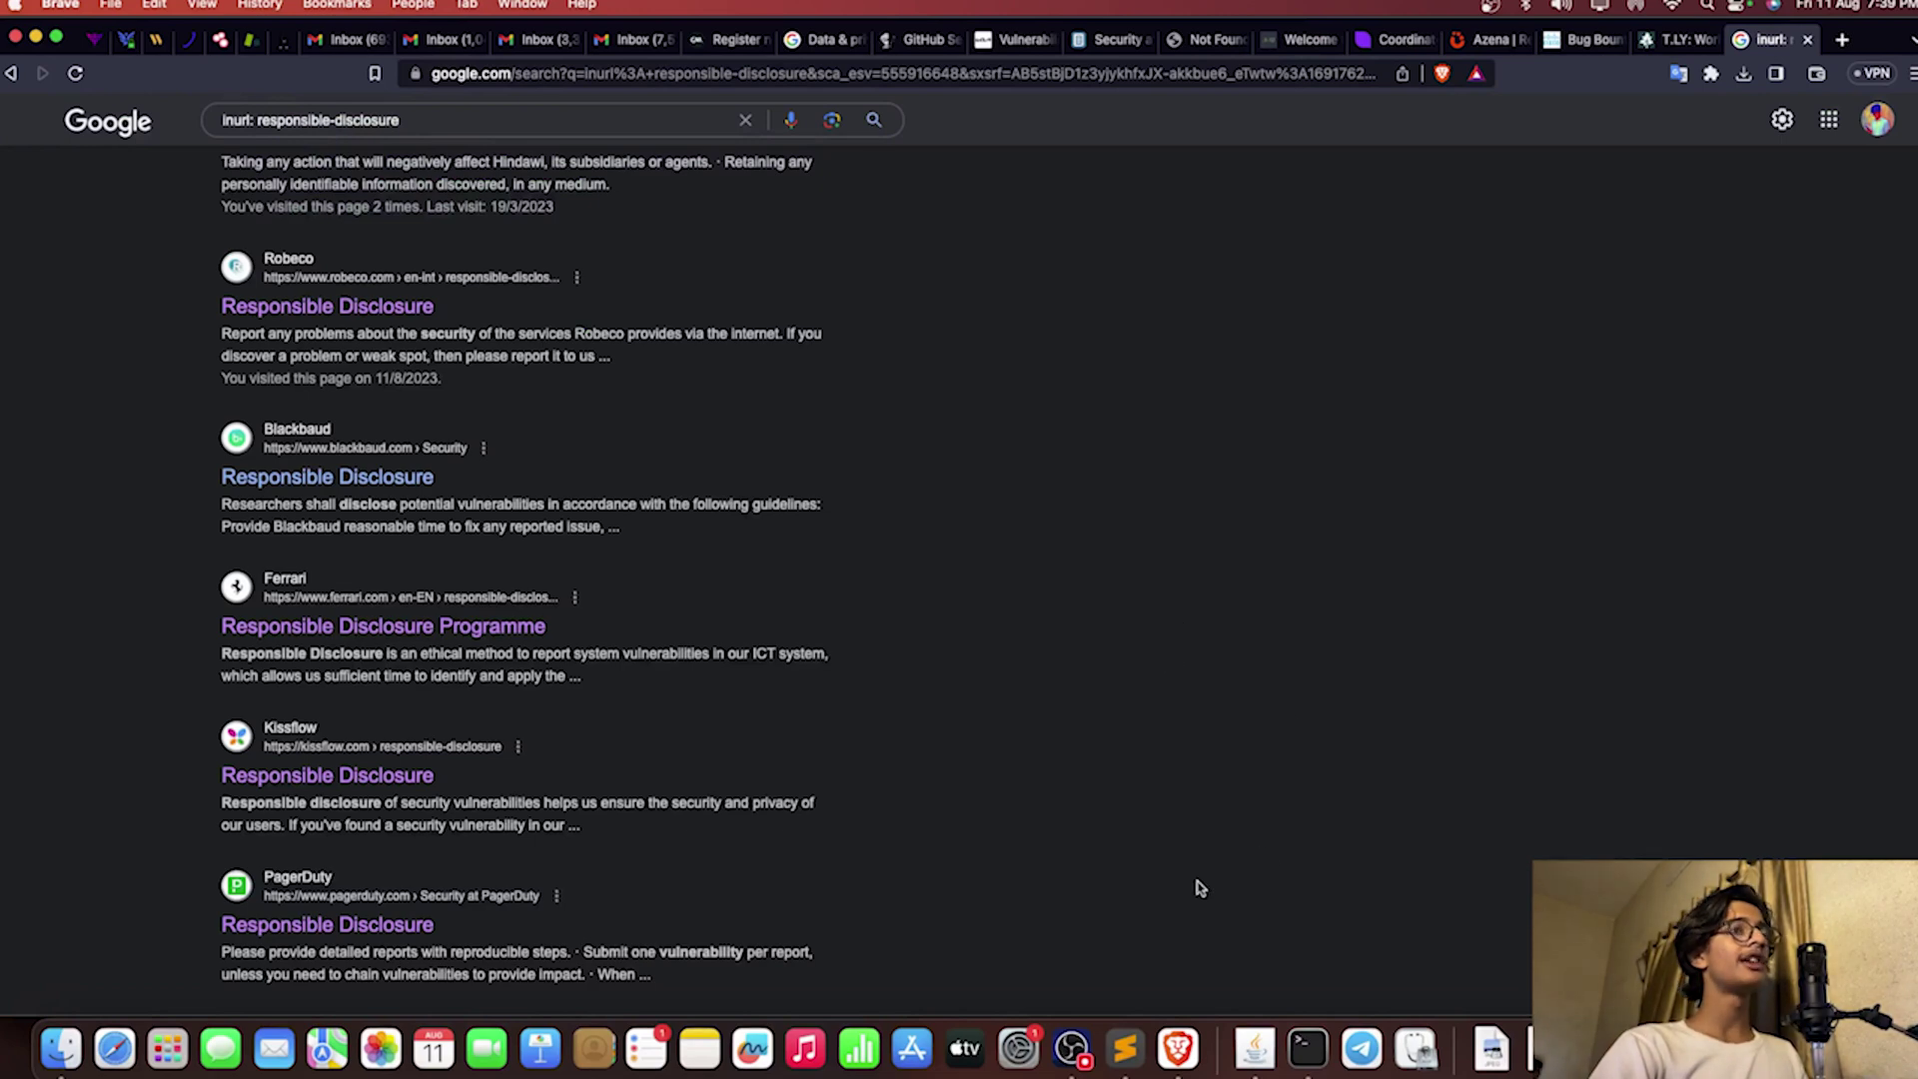
# Step: Return to the Google homepage and copy the intitle:"index of/" "db.sql" dork from Sublime Text
pyautogui.click(110, 130)
pyautogui.press('super+Tab')
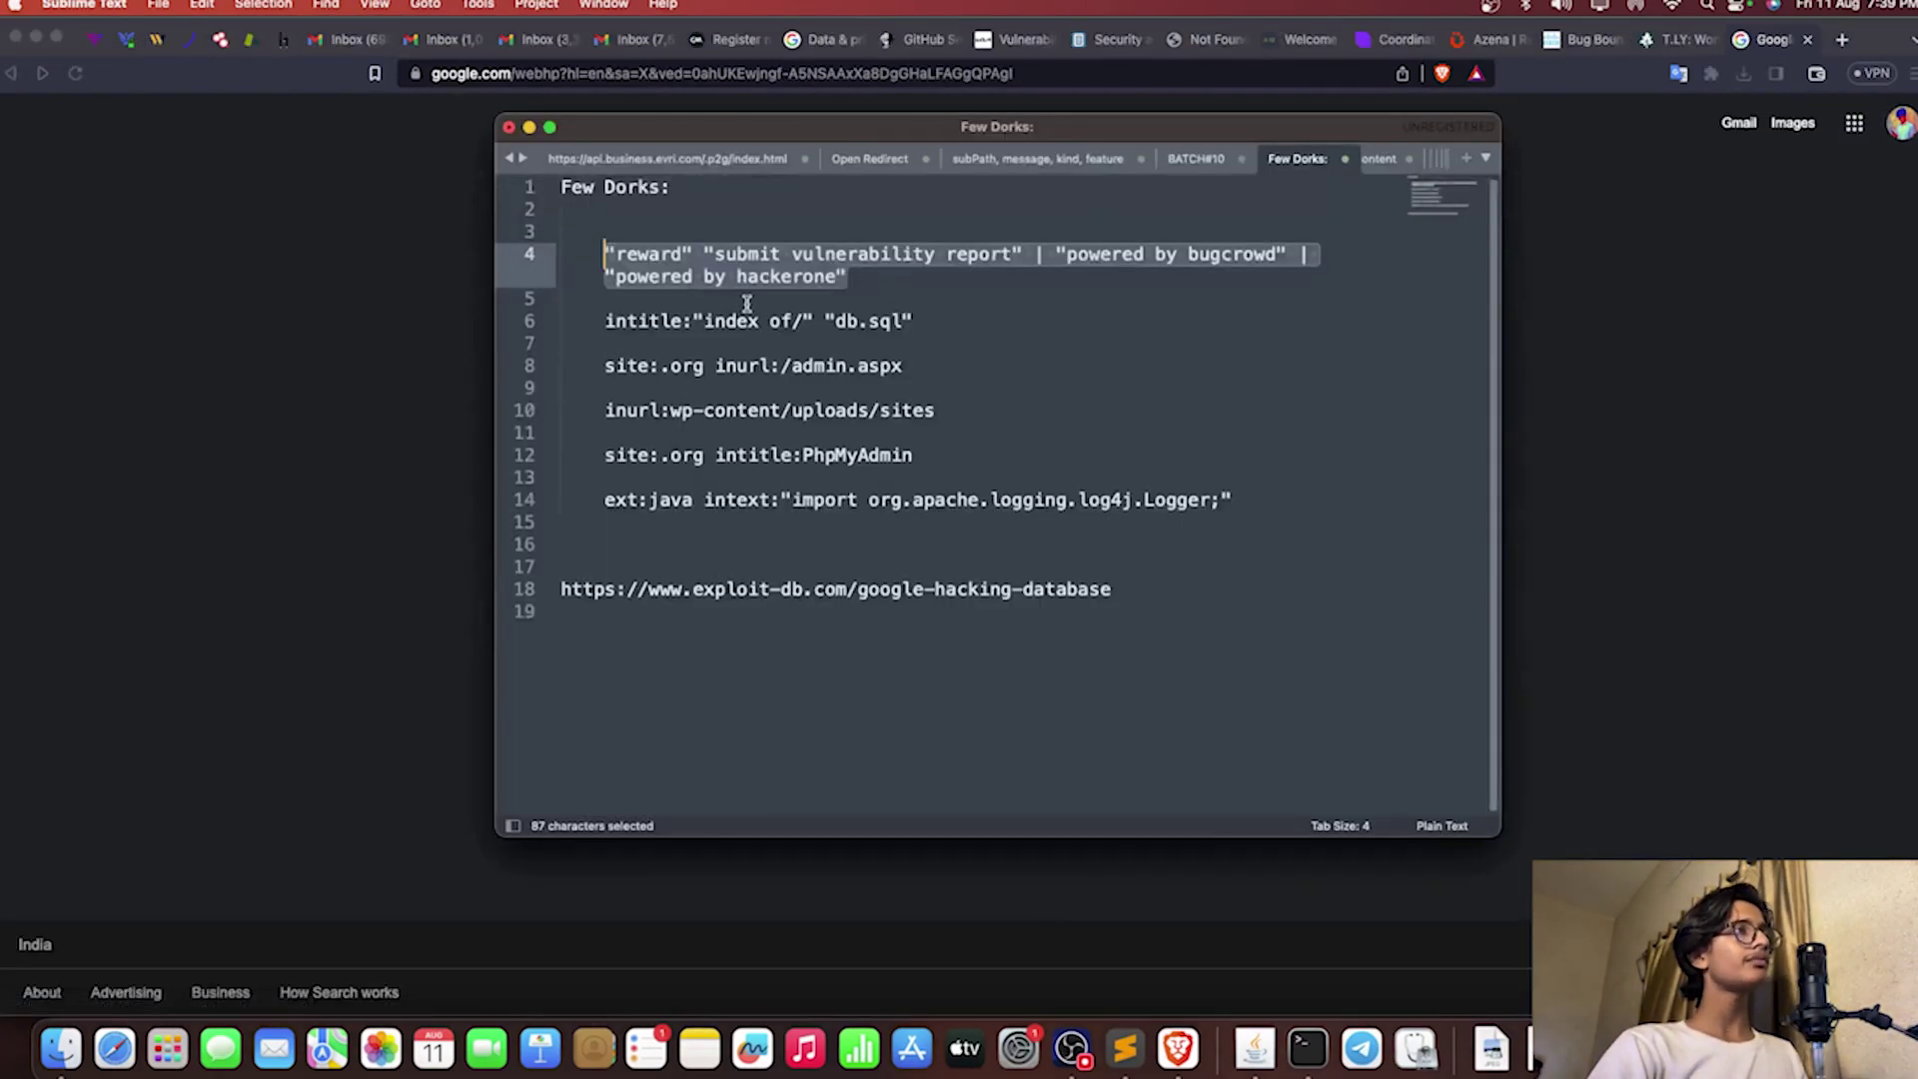
pyautogui.moveTo(605, 321); pyautogui.dragTo(912, 321)
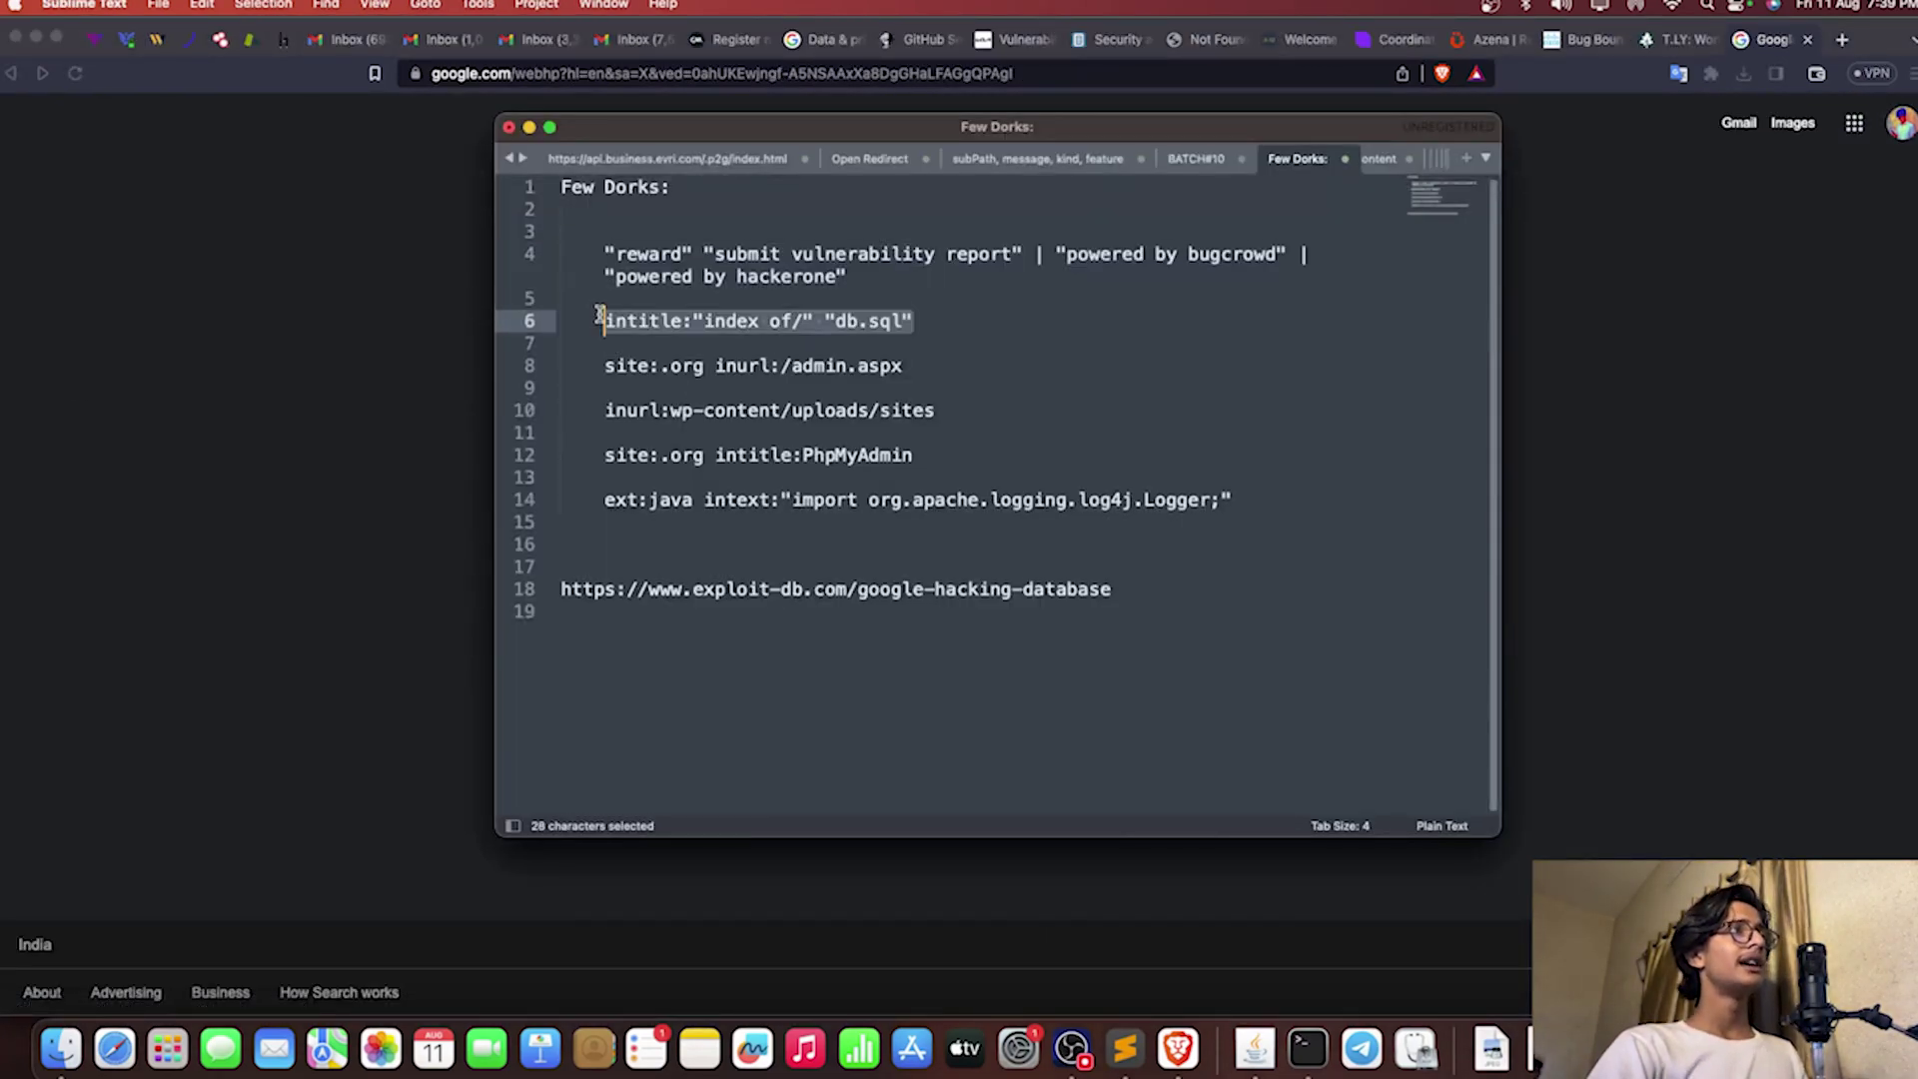
pyautogui.press('super+c')
pyautogui.press('super+Tab')
# Step: Search the intitle:"index of/" "db.sql" dork and open four directory-listing results in new tabs
pyautogui.press('super+v')
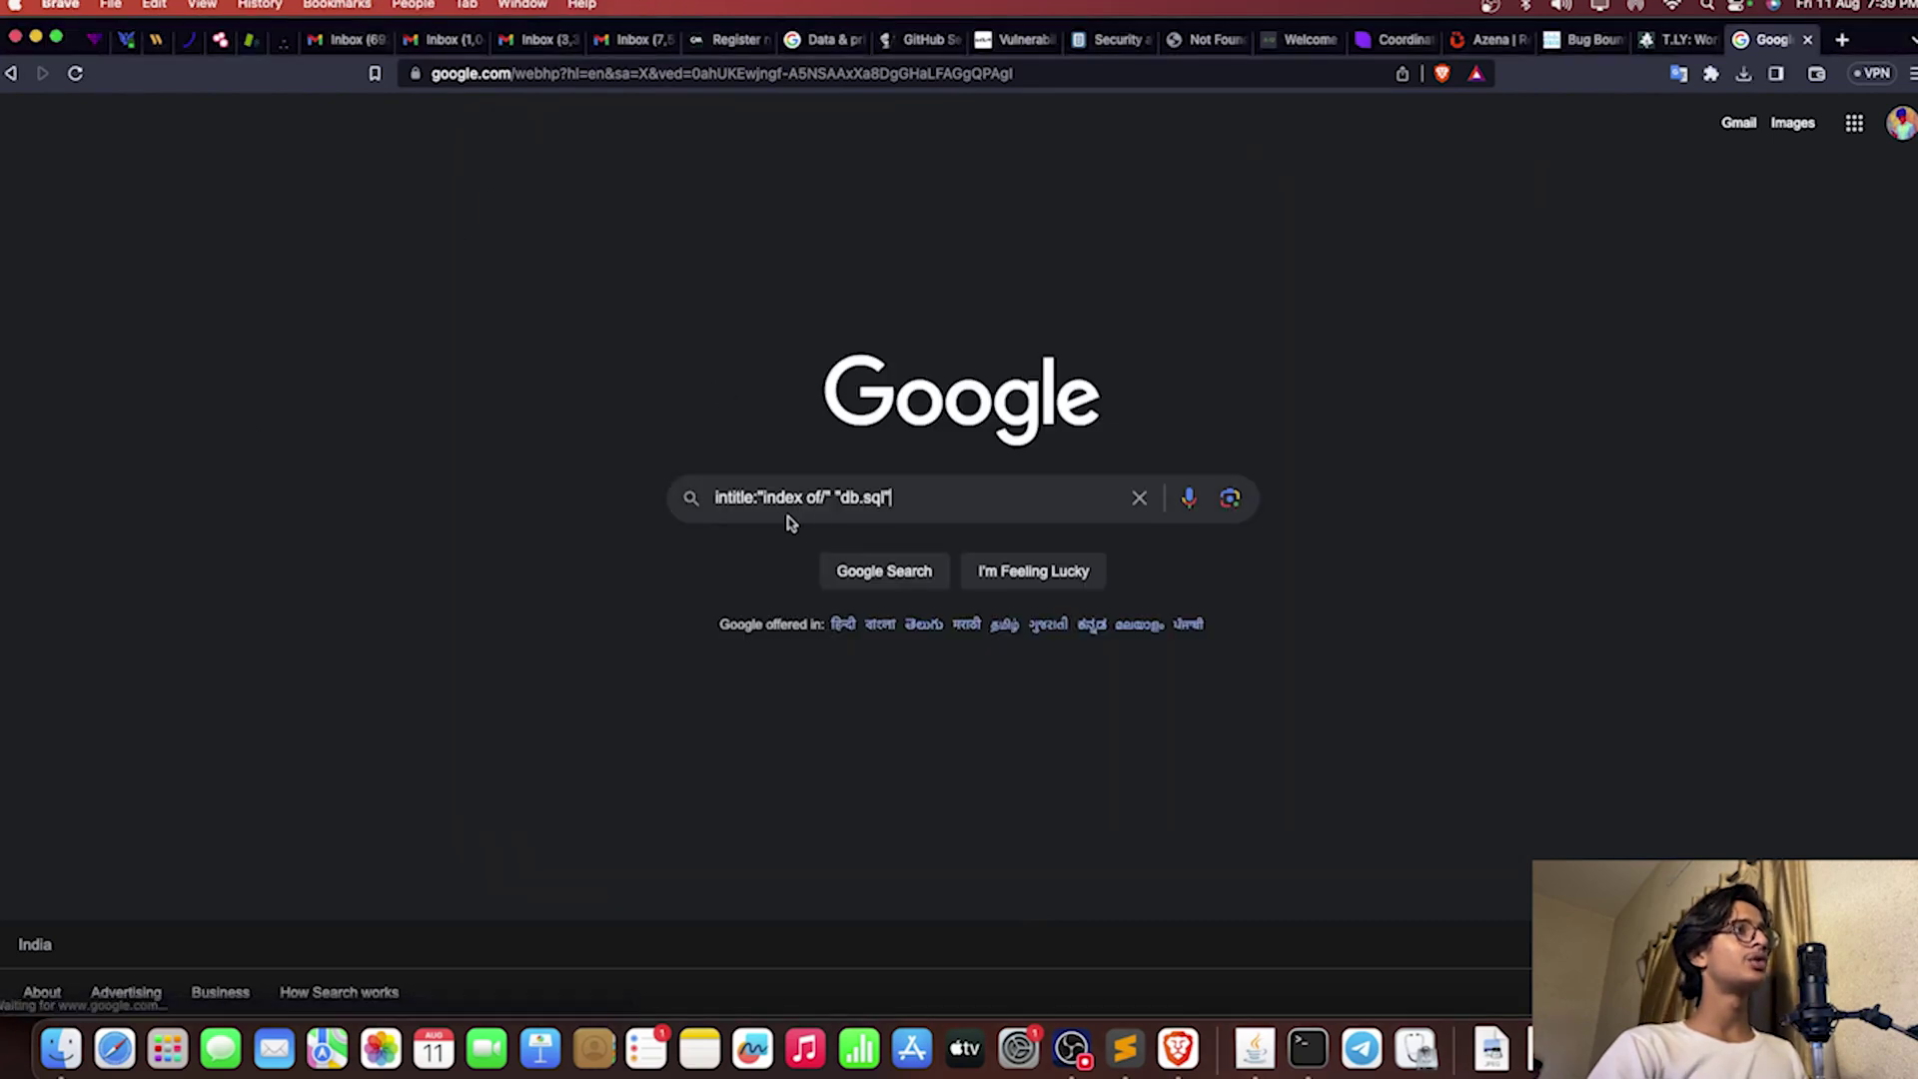
pyautogui.moveTo(759, 498); pyautogui.dragTo(736, 502)
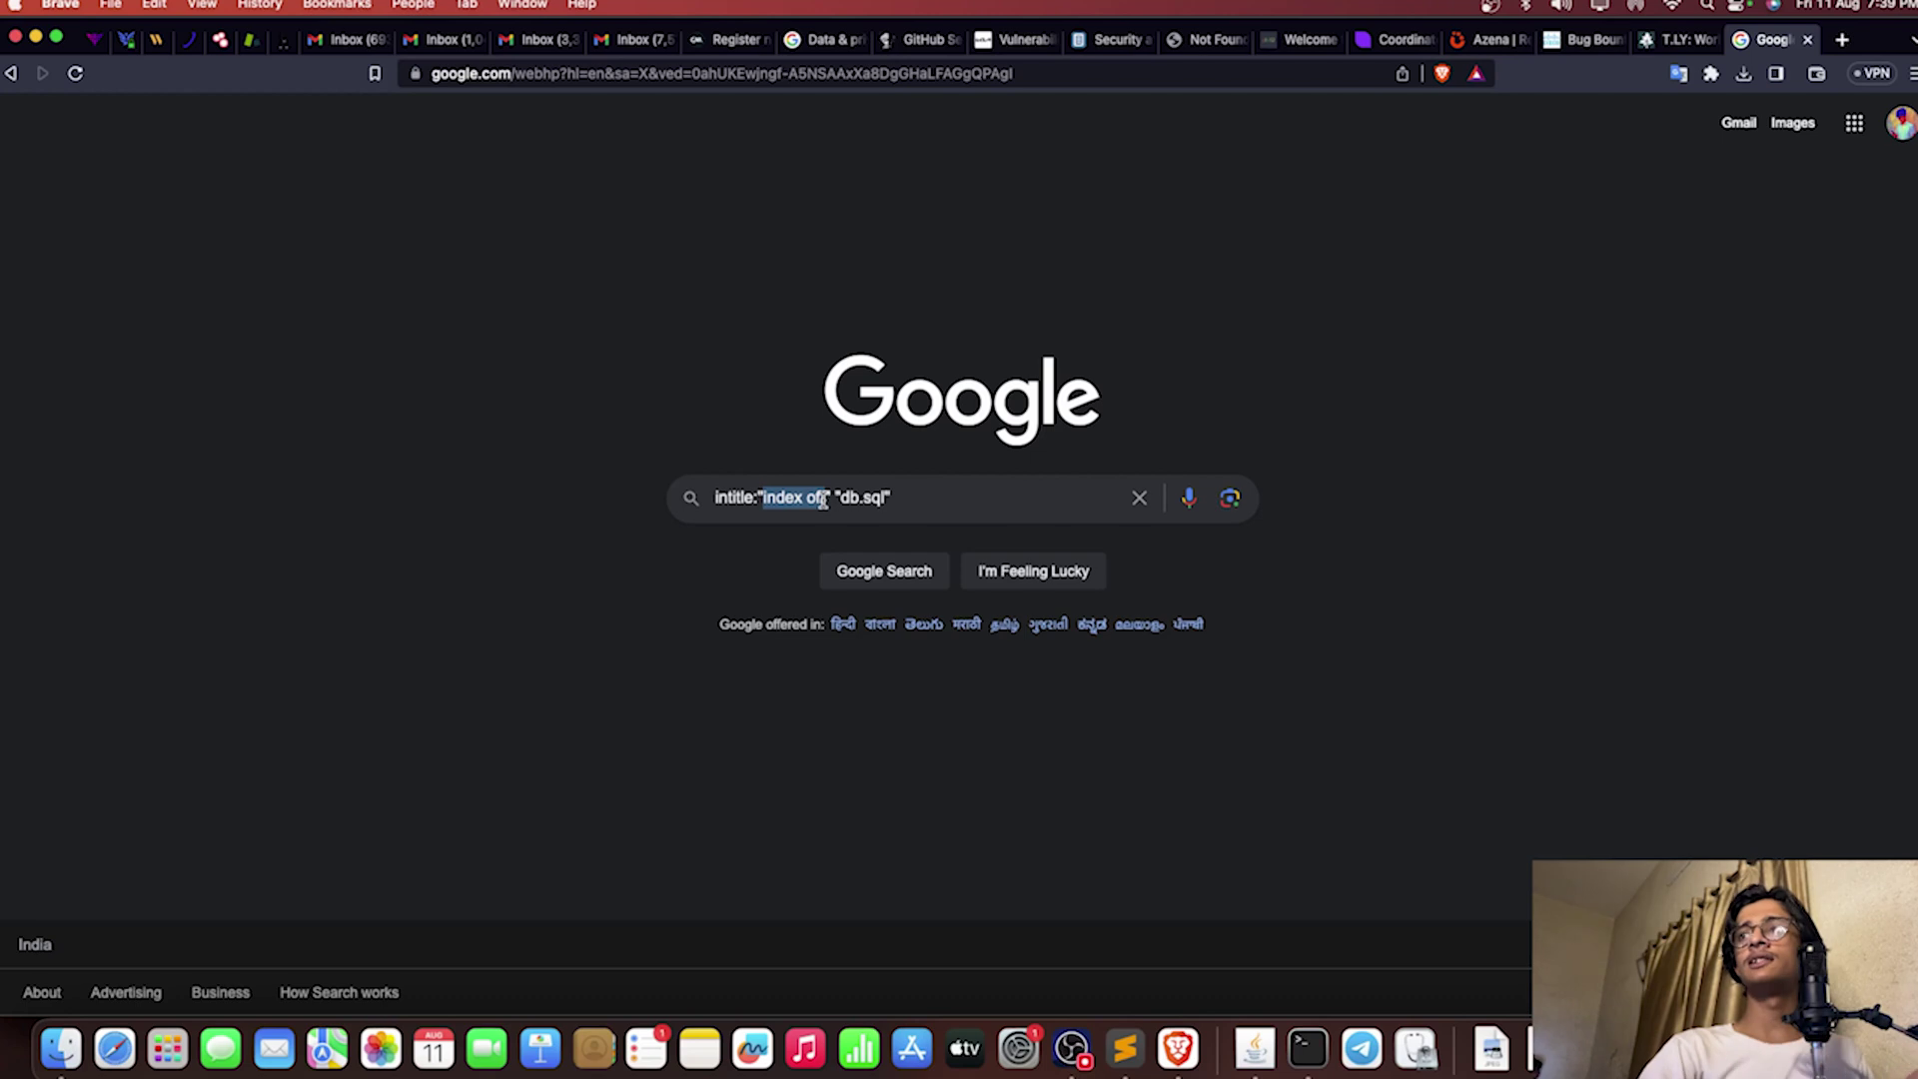
pyautogui.moveTo(839, 498); pyautogui.dragTo(871, 496)
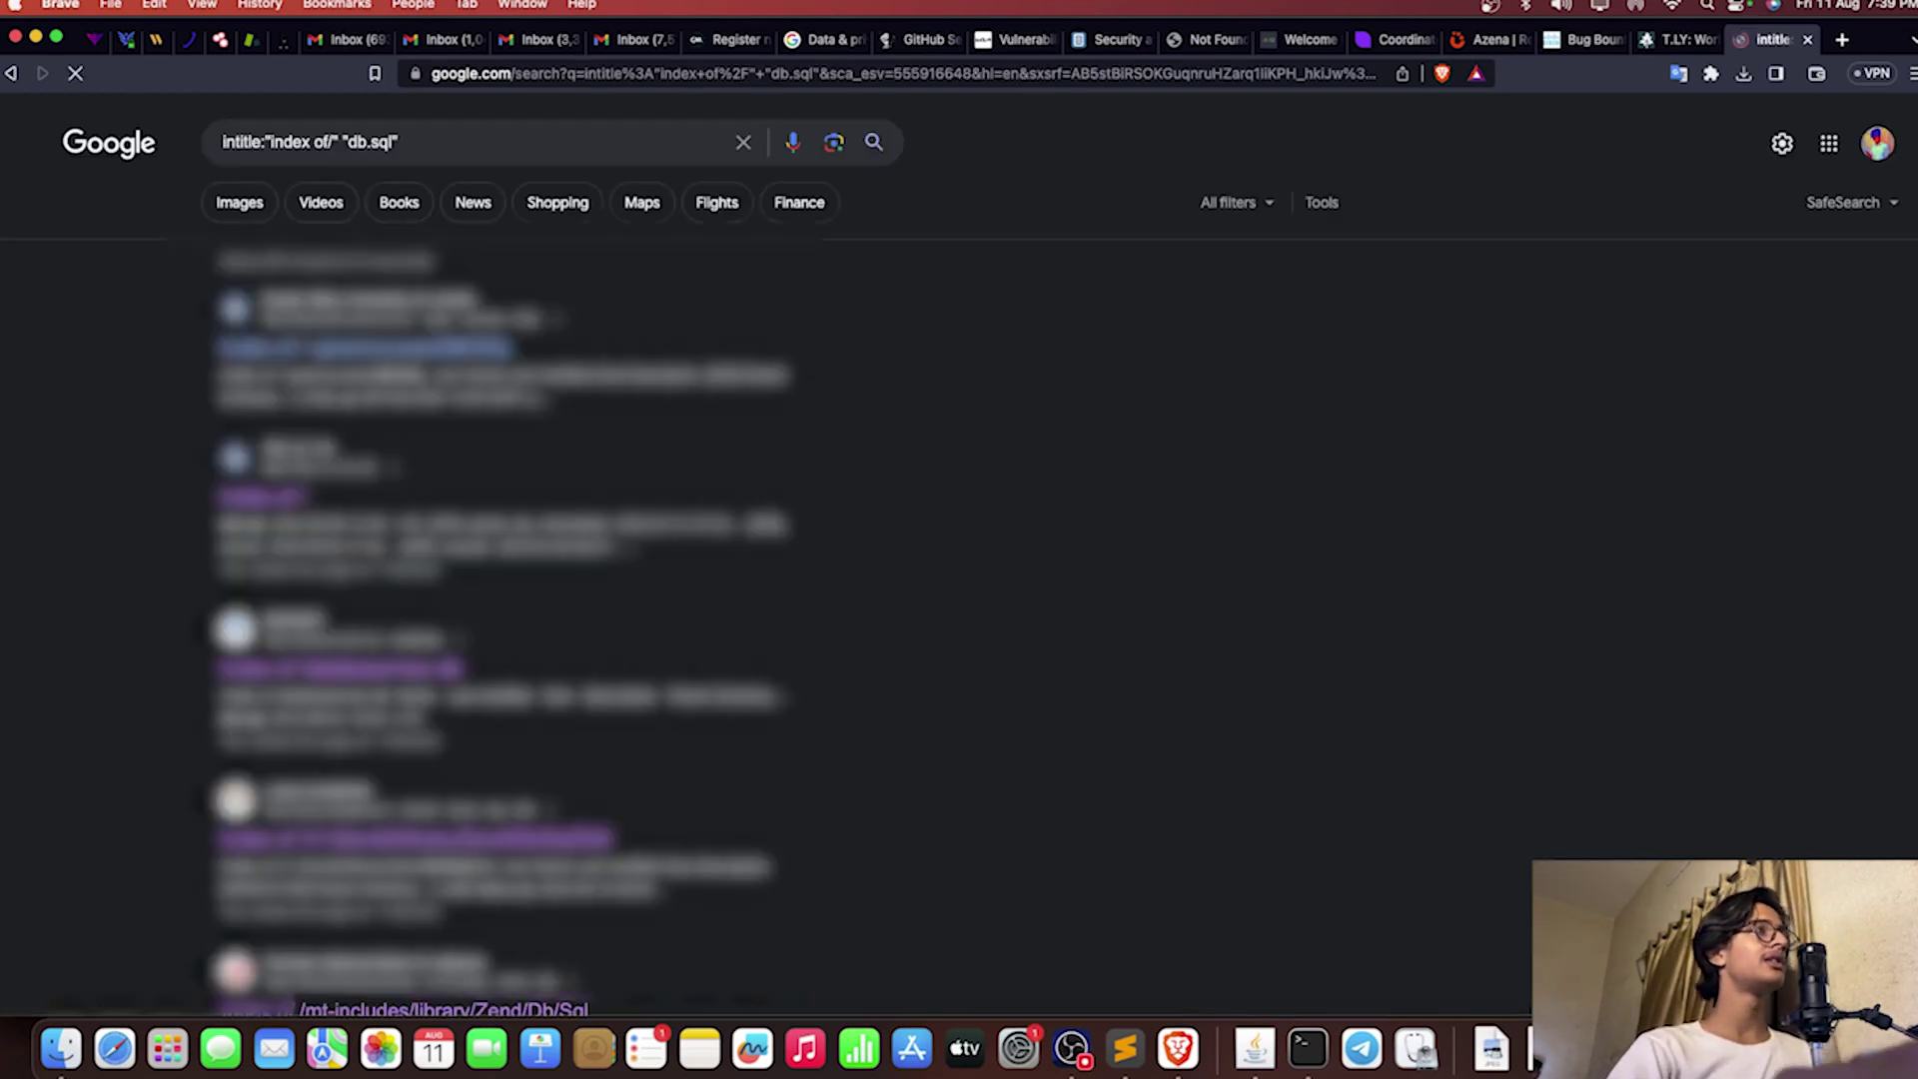
pyautogui.keyDown('super'); pyautogui.click(365, 347); pyautogui.keyUp('super')
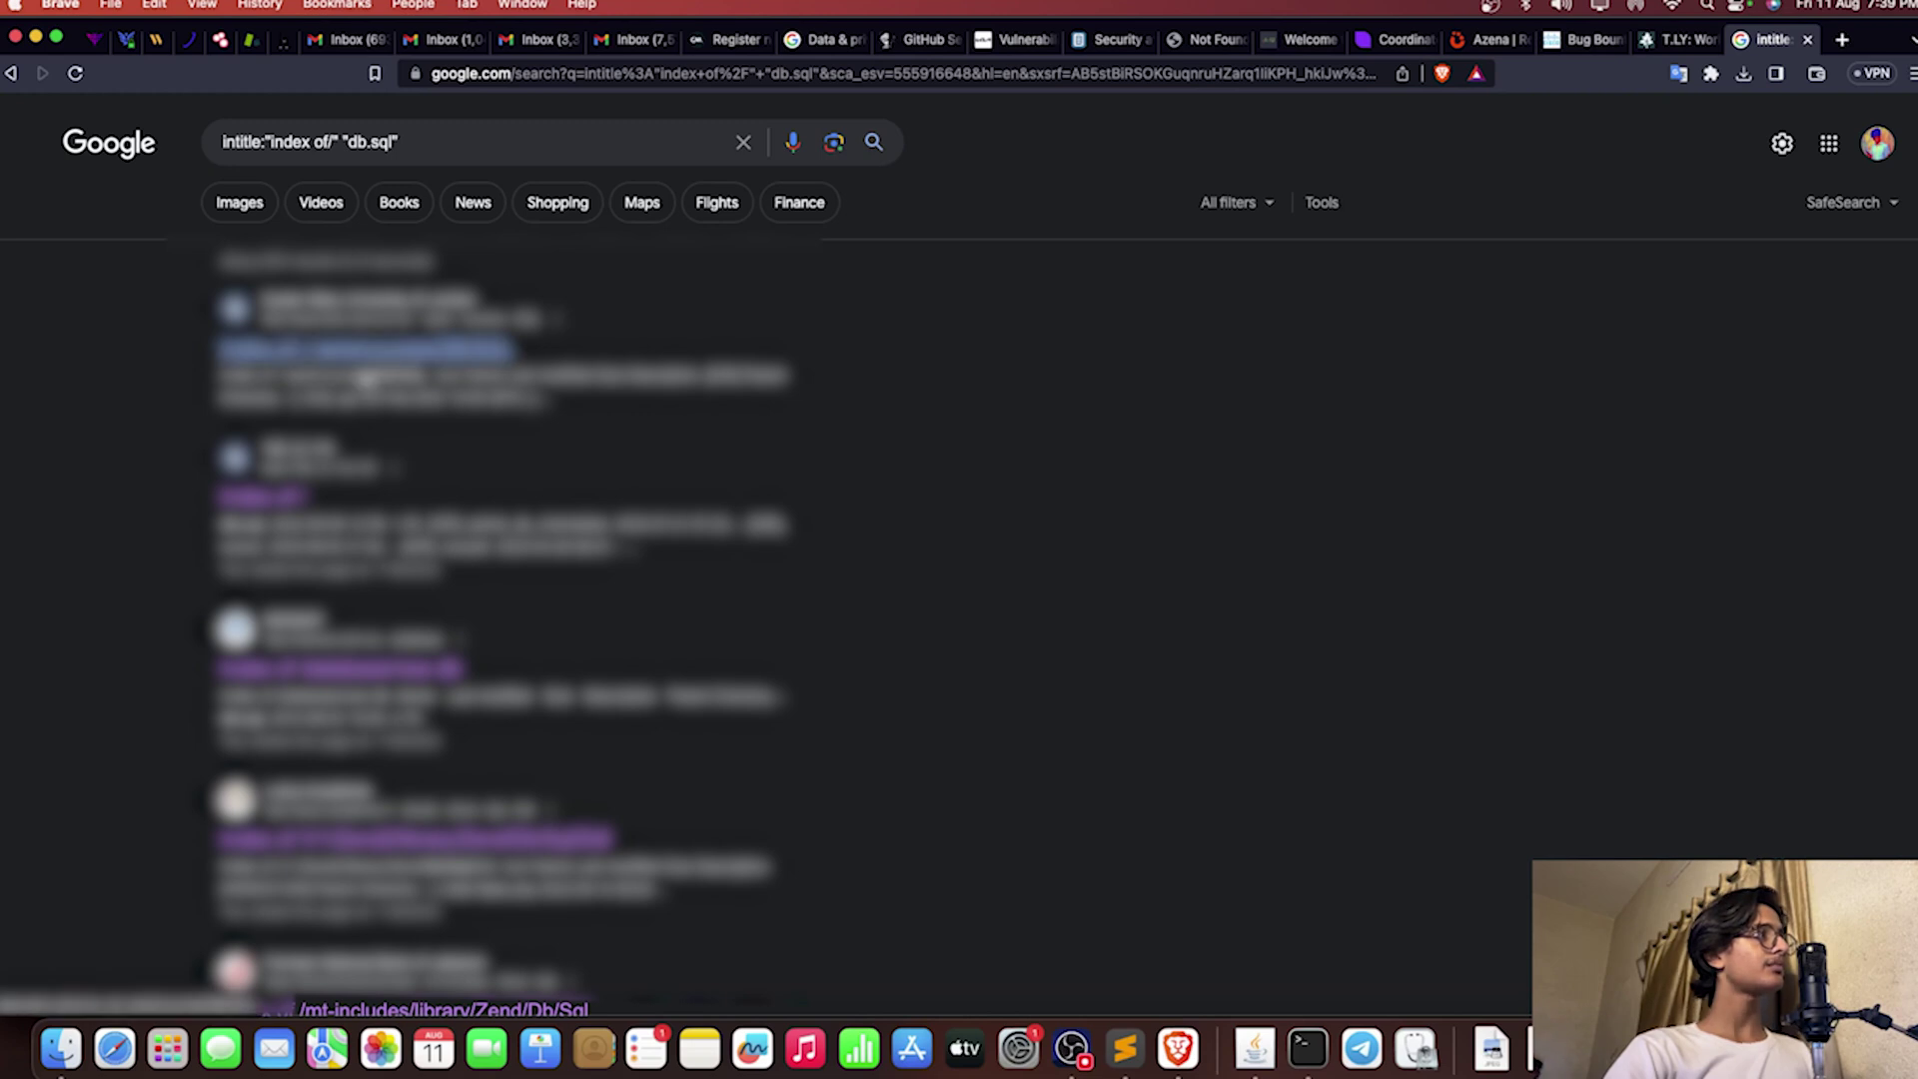
pyautogui.keyDown('super'); pyautogui.click(259, 496); pyautogui.keyUp('super')
pyautogui.keyDown('super'); pyautogui.click(339, 667); pyautogui.keyUp('super')
pyautogui.click(480, 841)
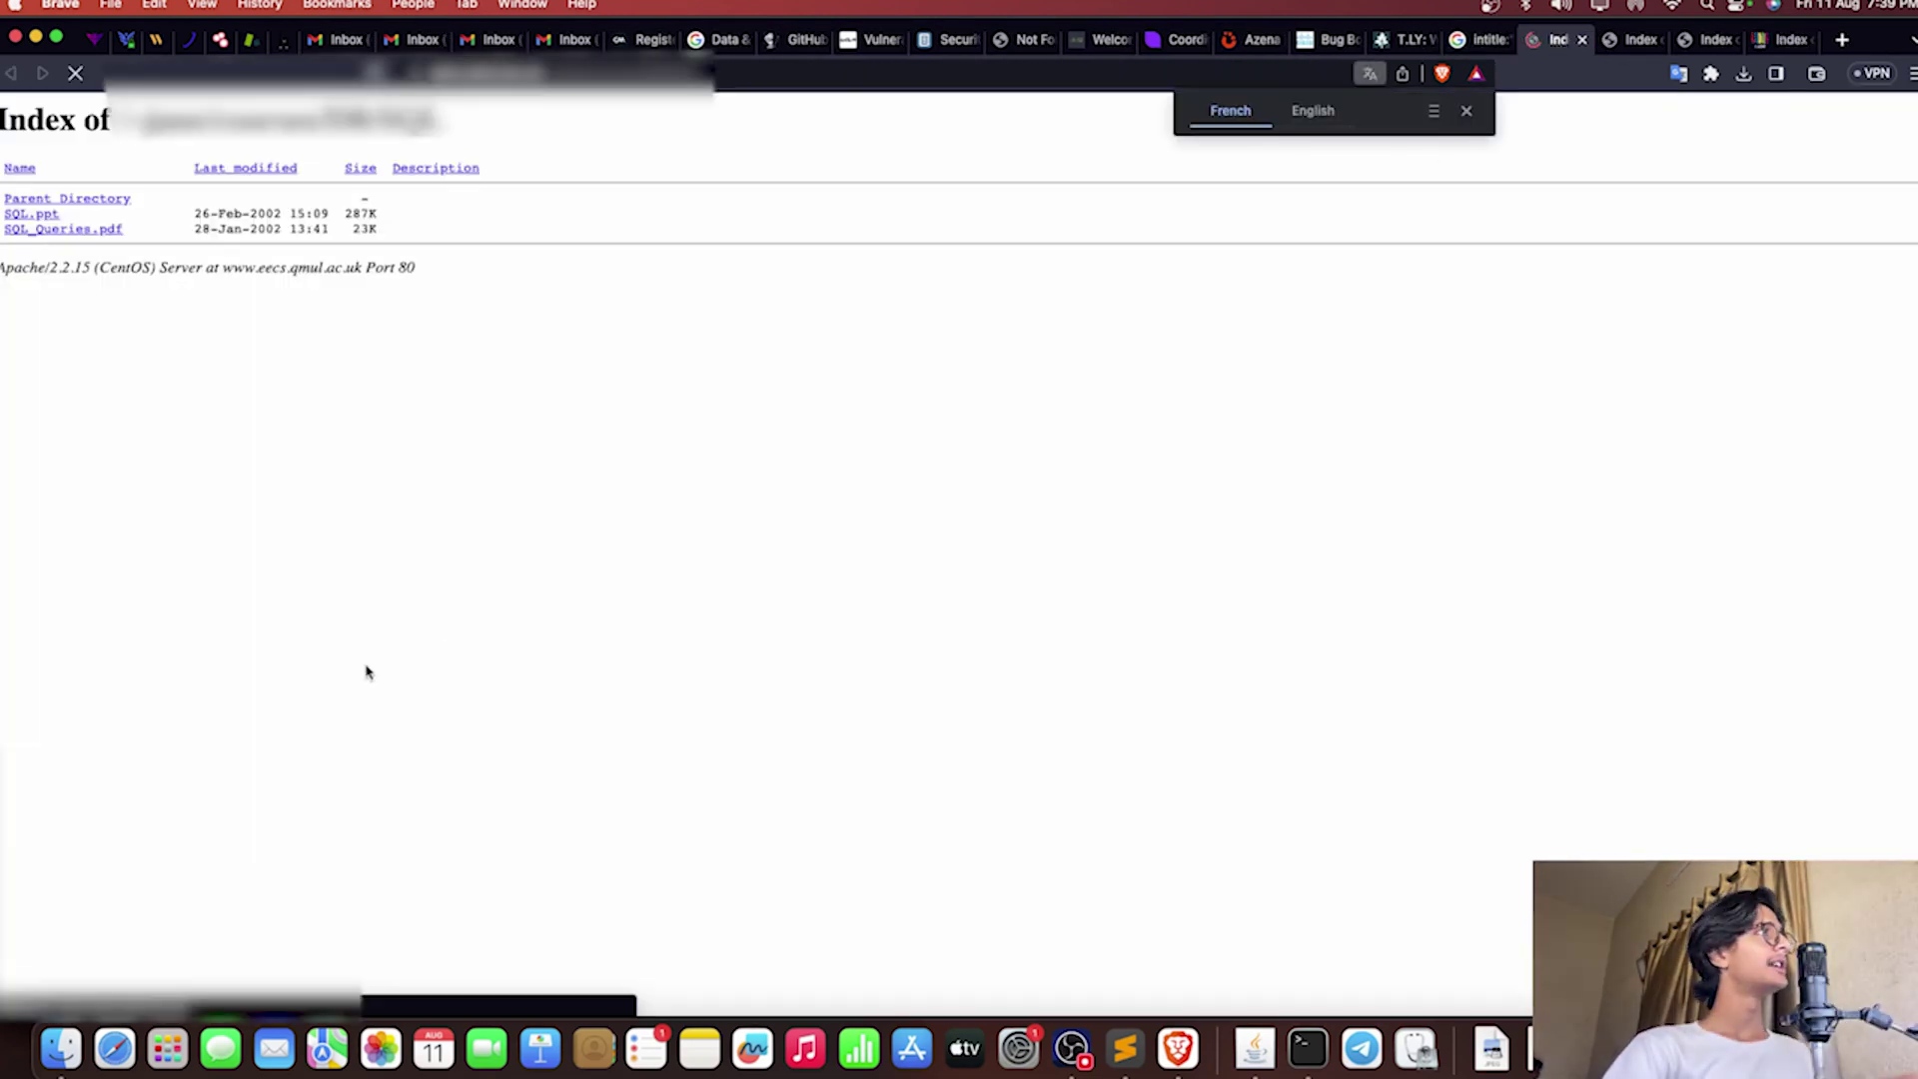
# Step: Download SQL.ppt from the first listing to payloads, then close that listing
pyautogui.click(86, 218)
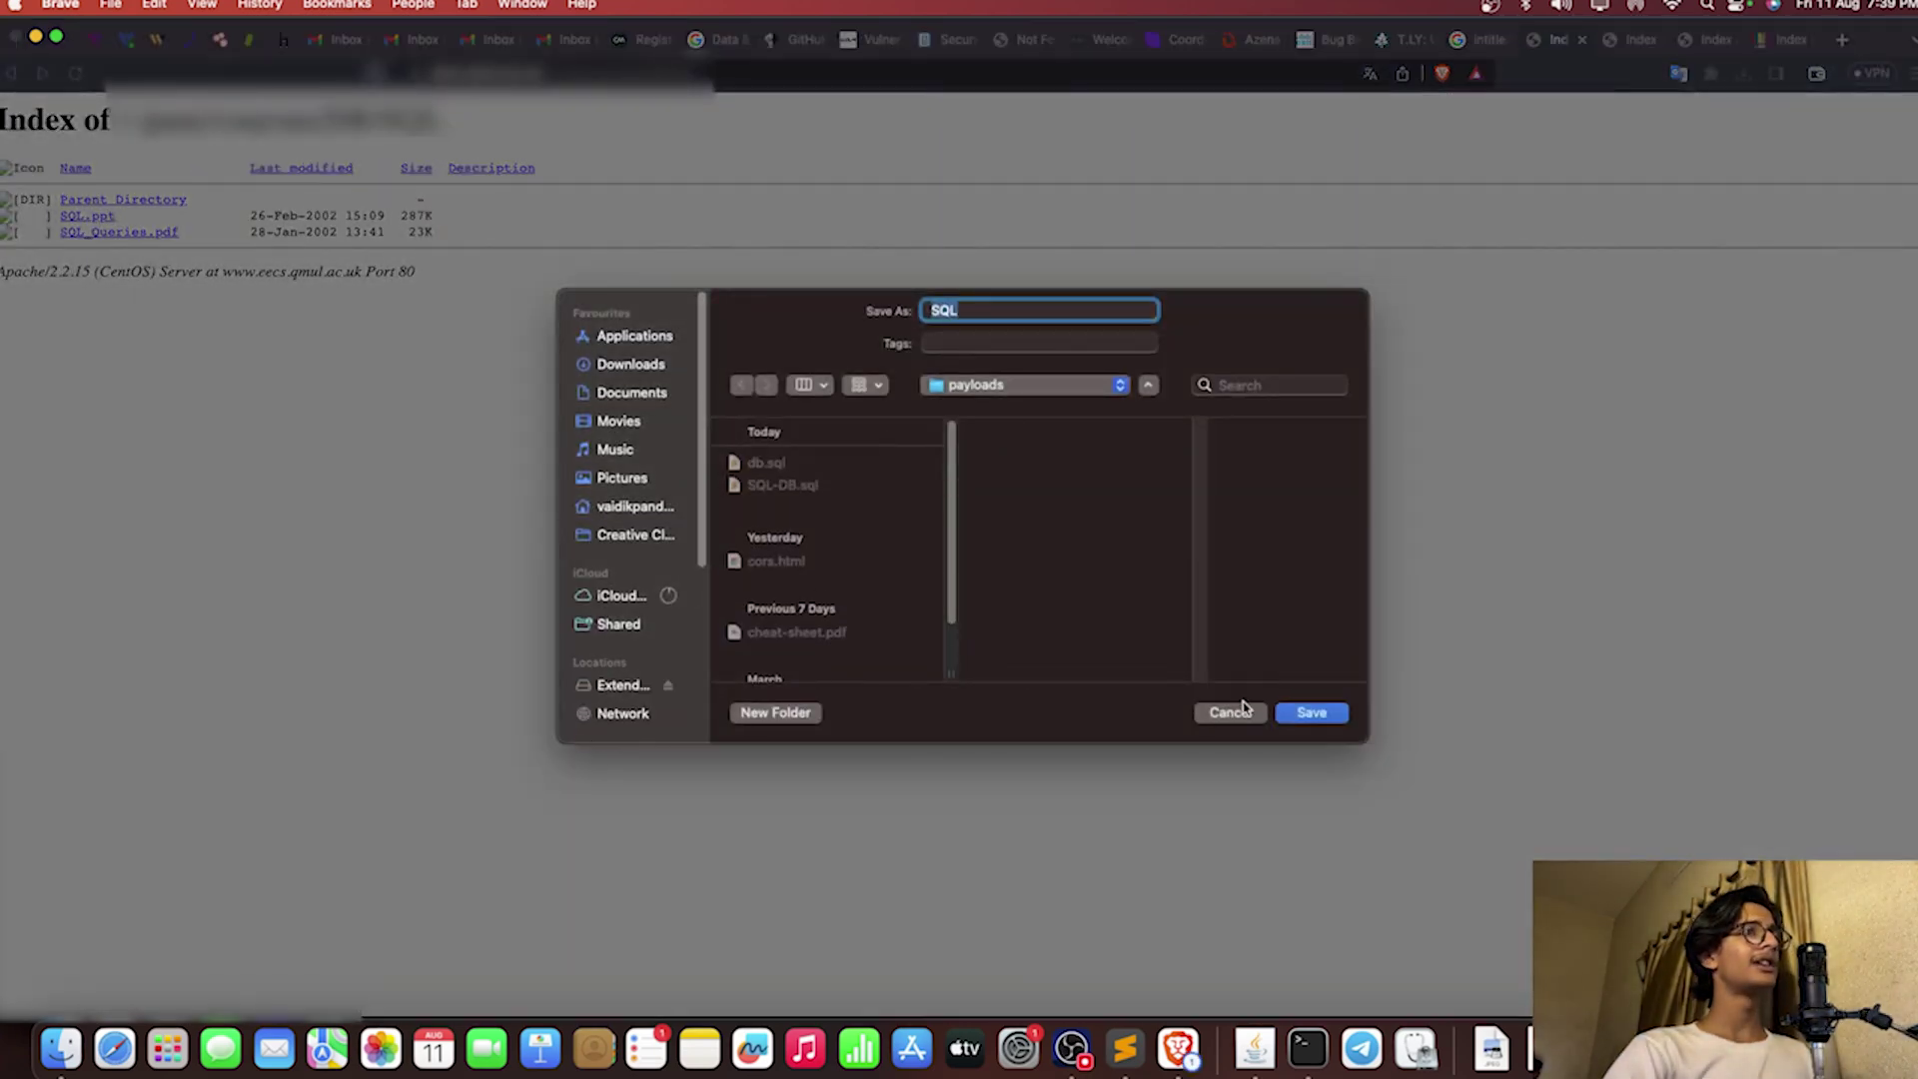
pyautogui.click(1335, 715)
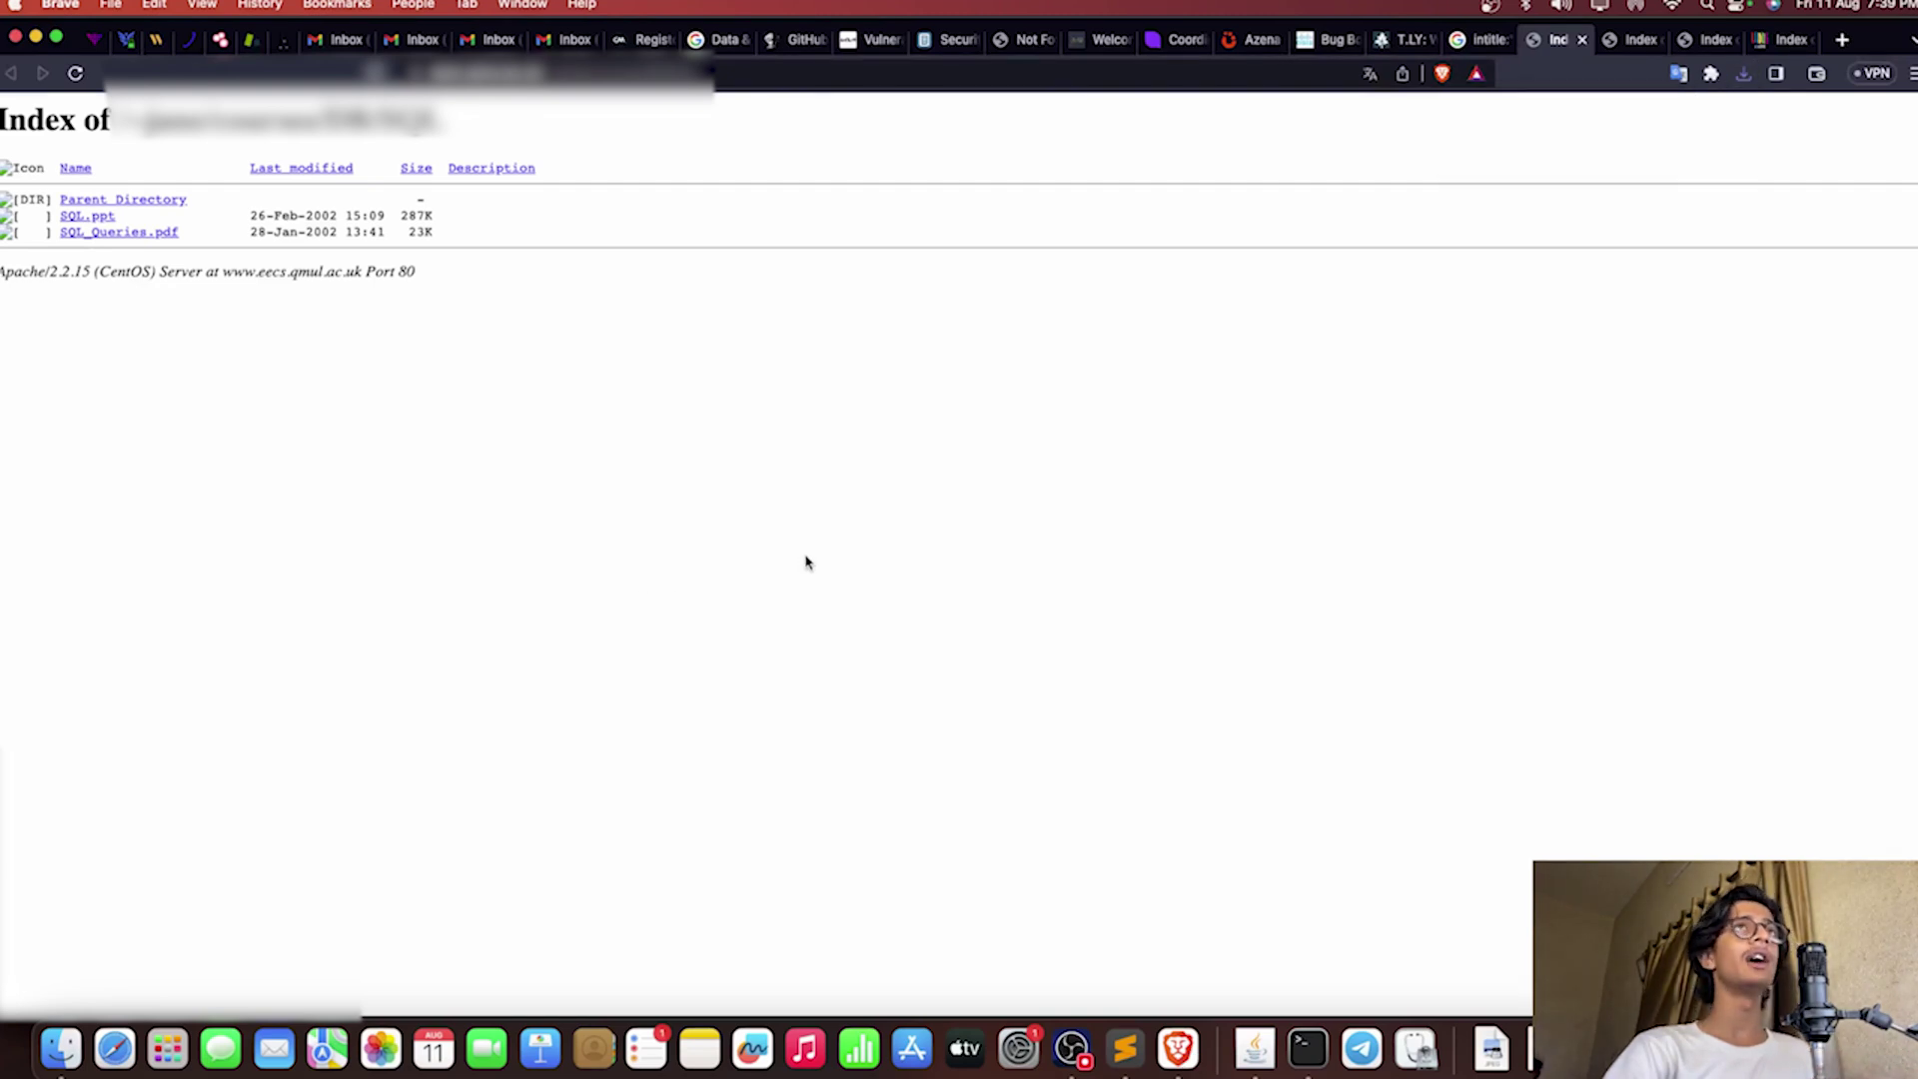
pyautogui.press('super+w')
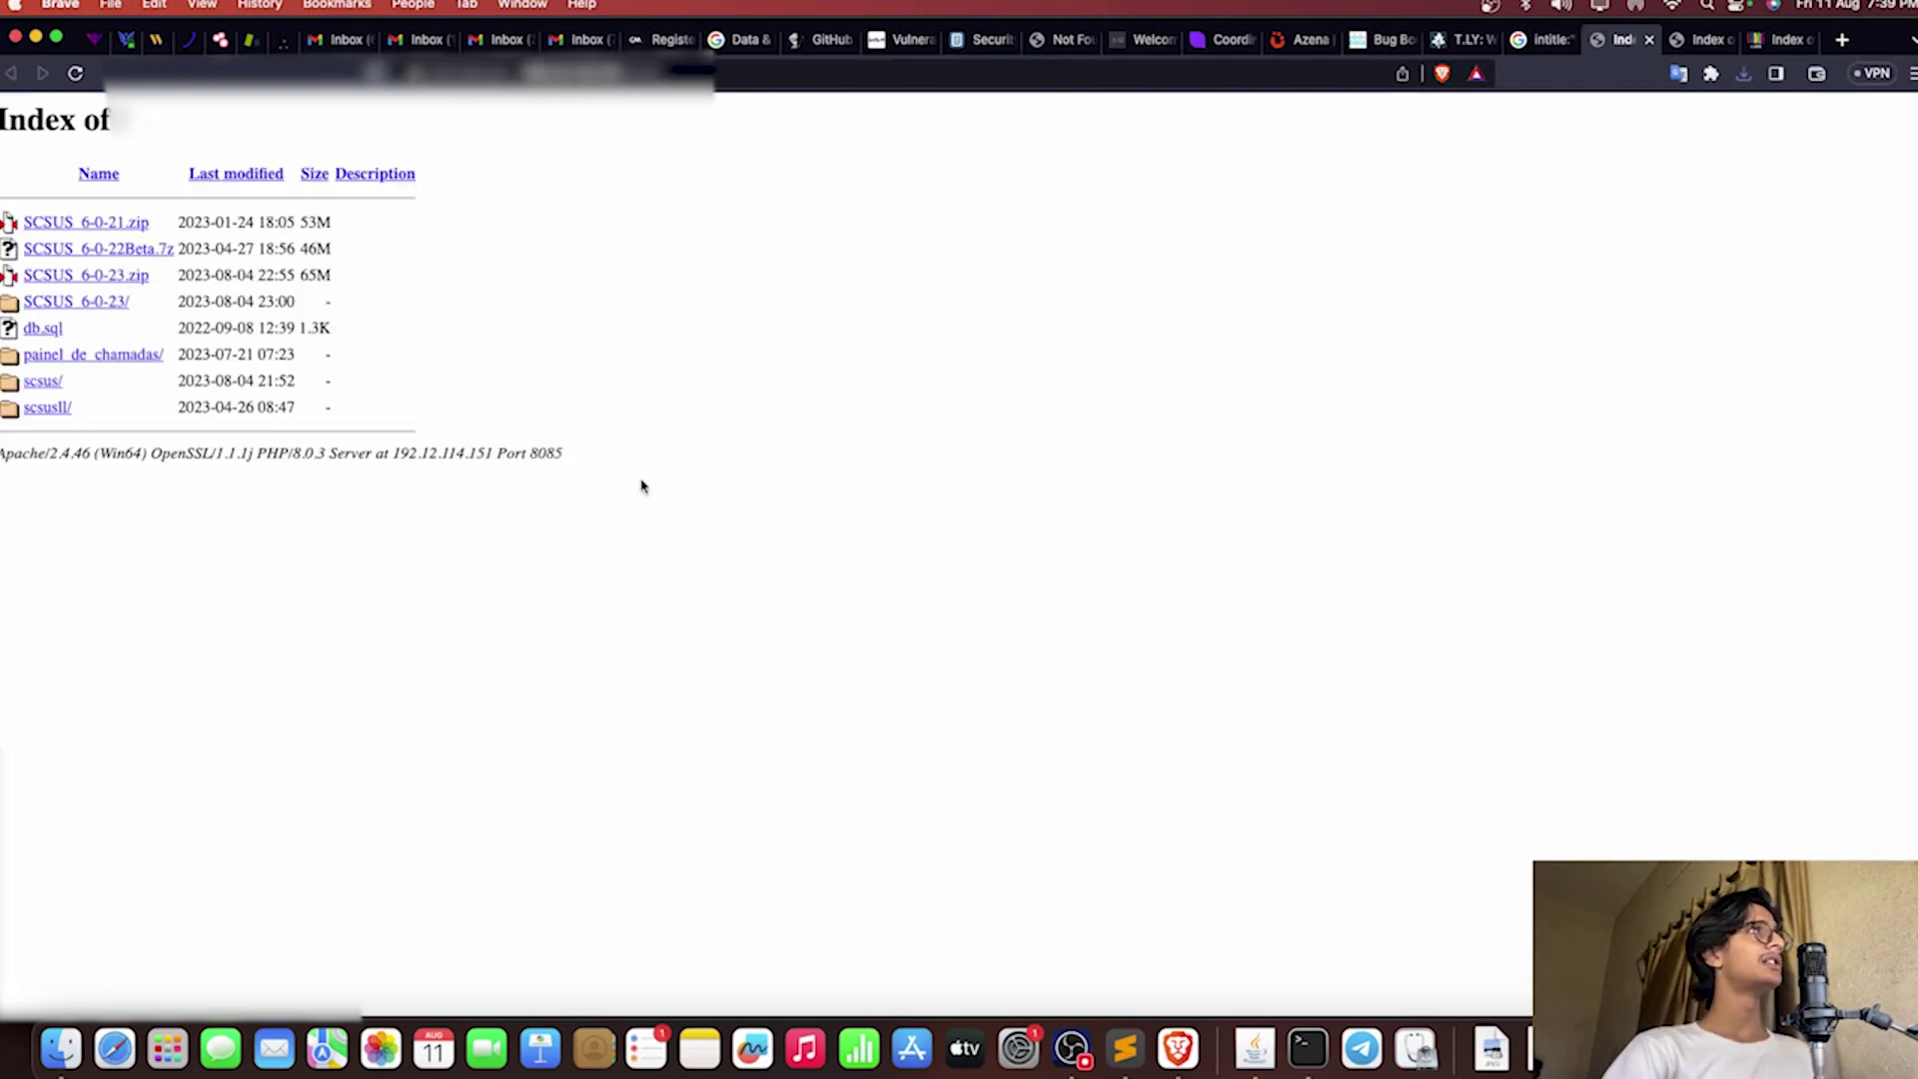
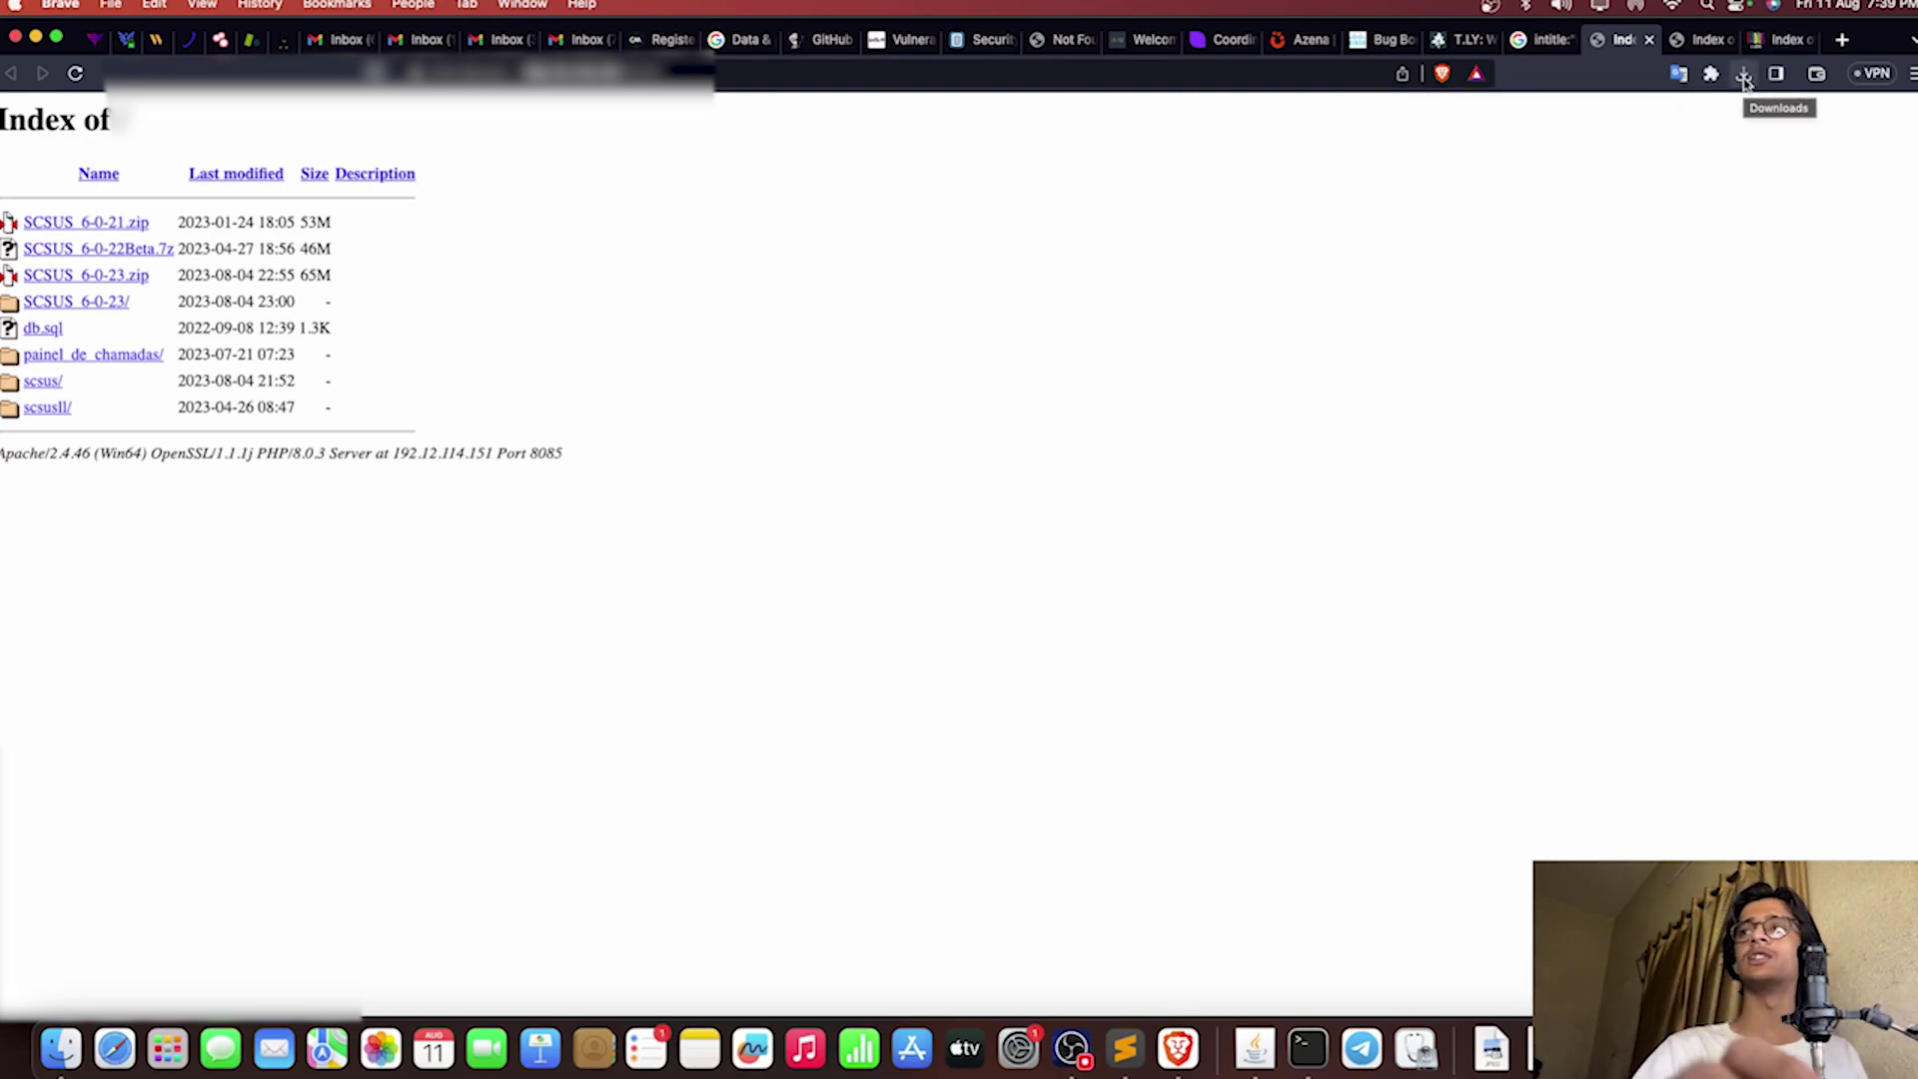
# Step: Close the SCSUS directory listing tab to move on to the next db.sql listing
pyautogui.press('super+w')
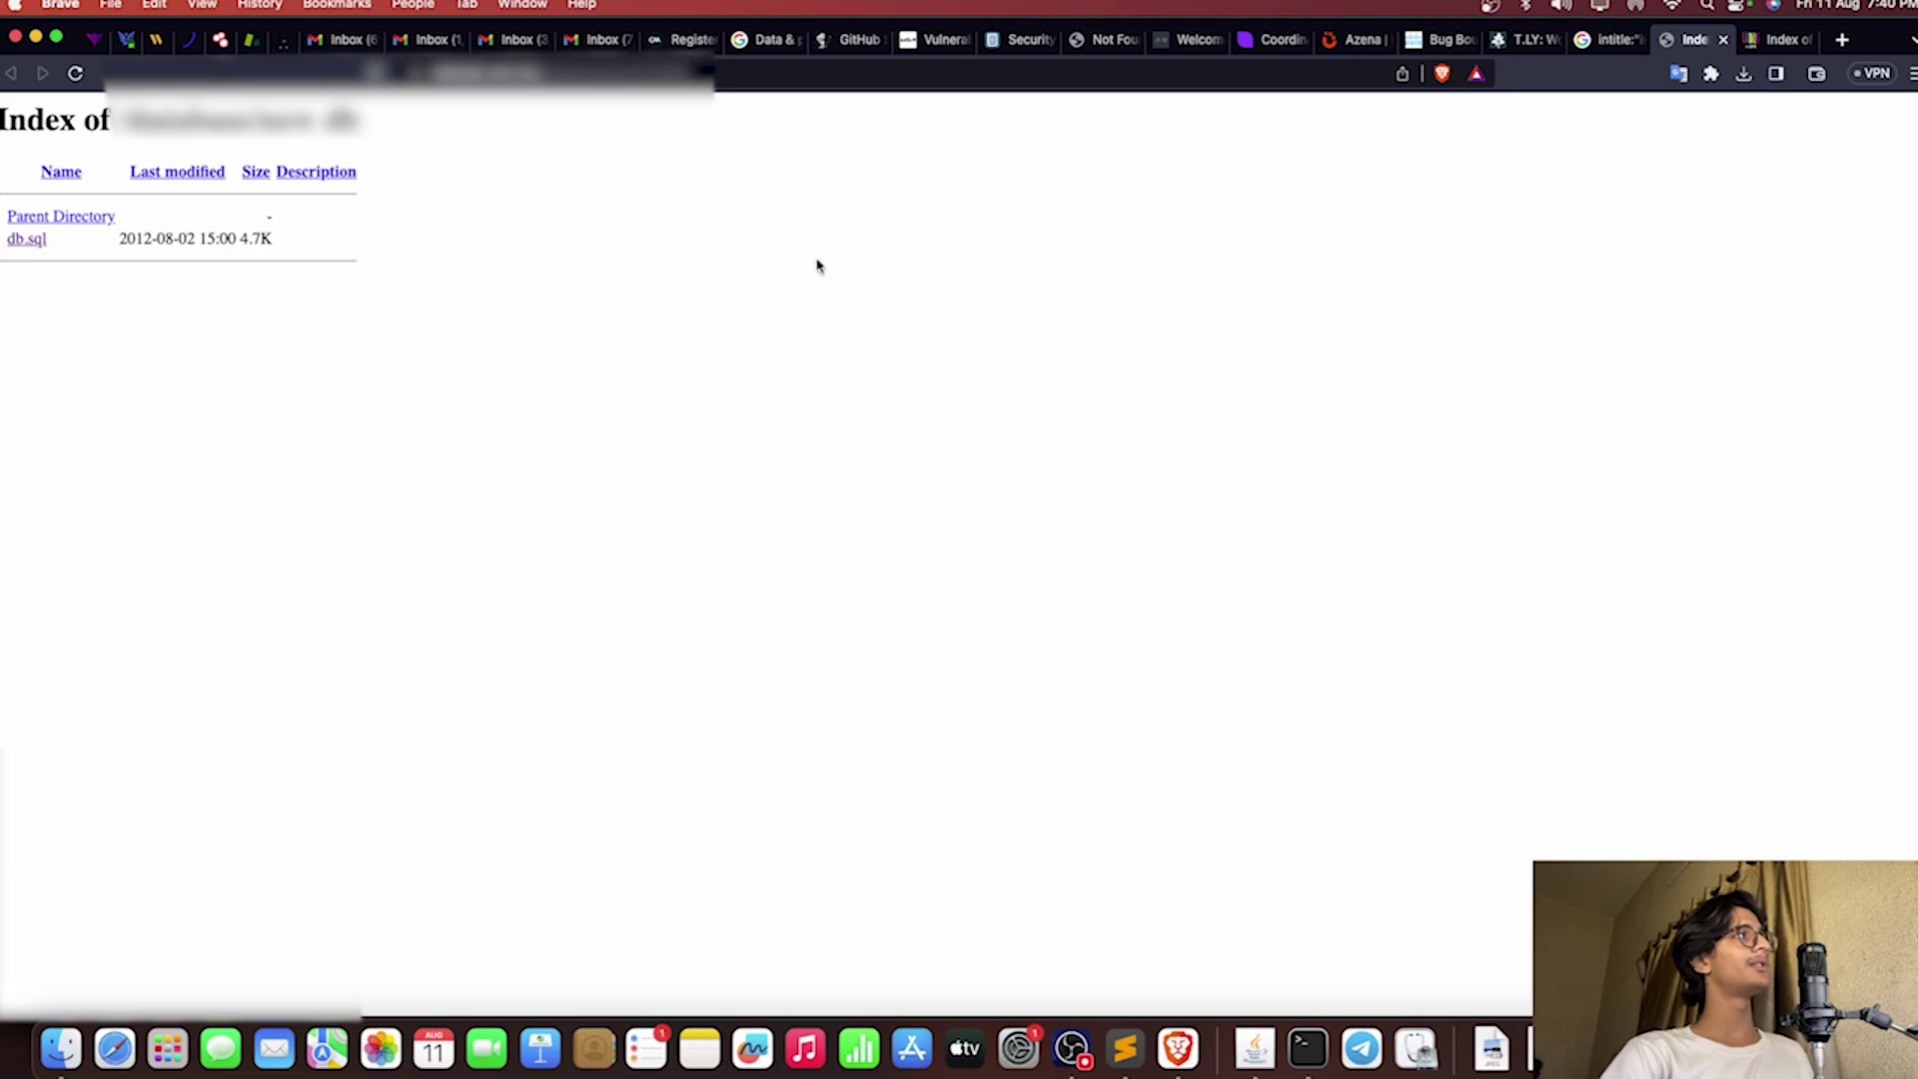
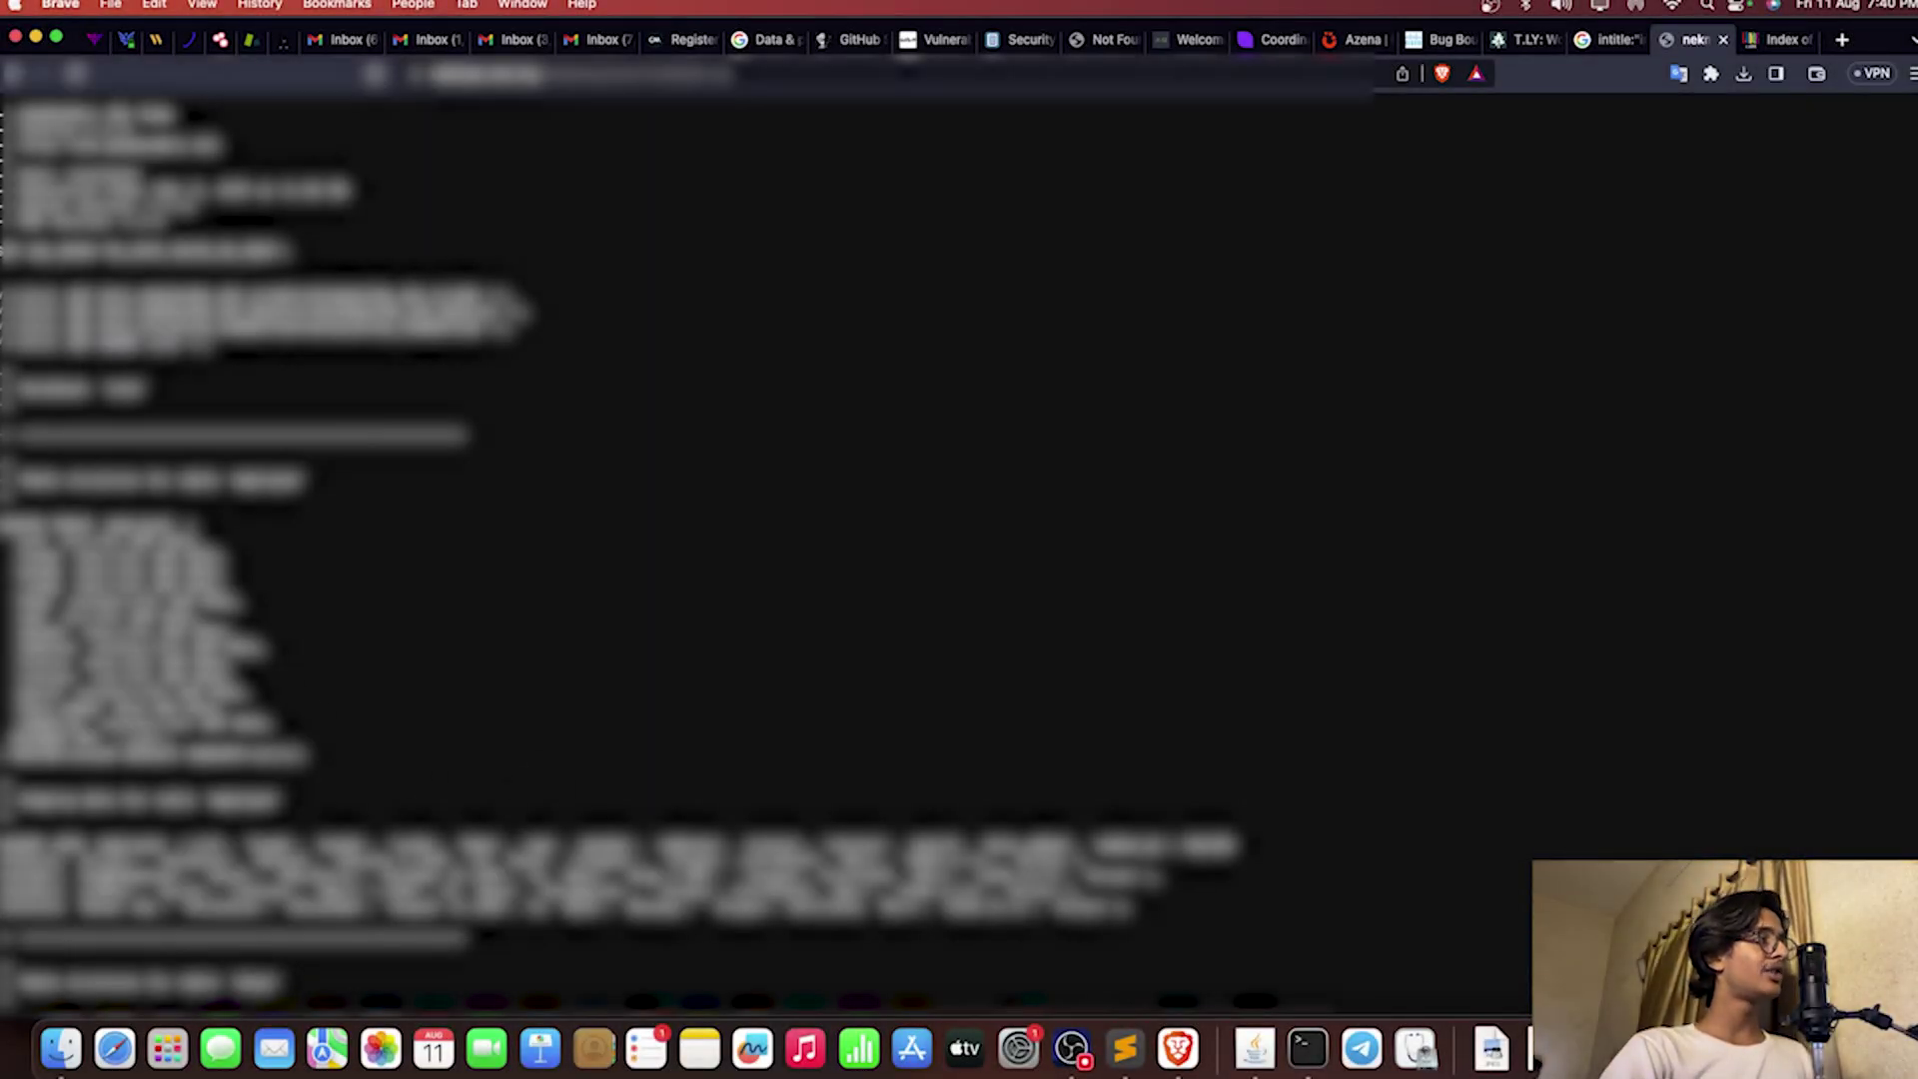
# Step: Skim the listing text, go back, and close the /database/new db listing
pyautogui.moveTo(108, 876); pyautogui.dragTo(992, 859)
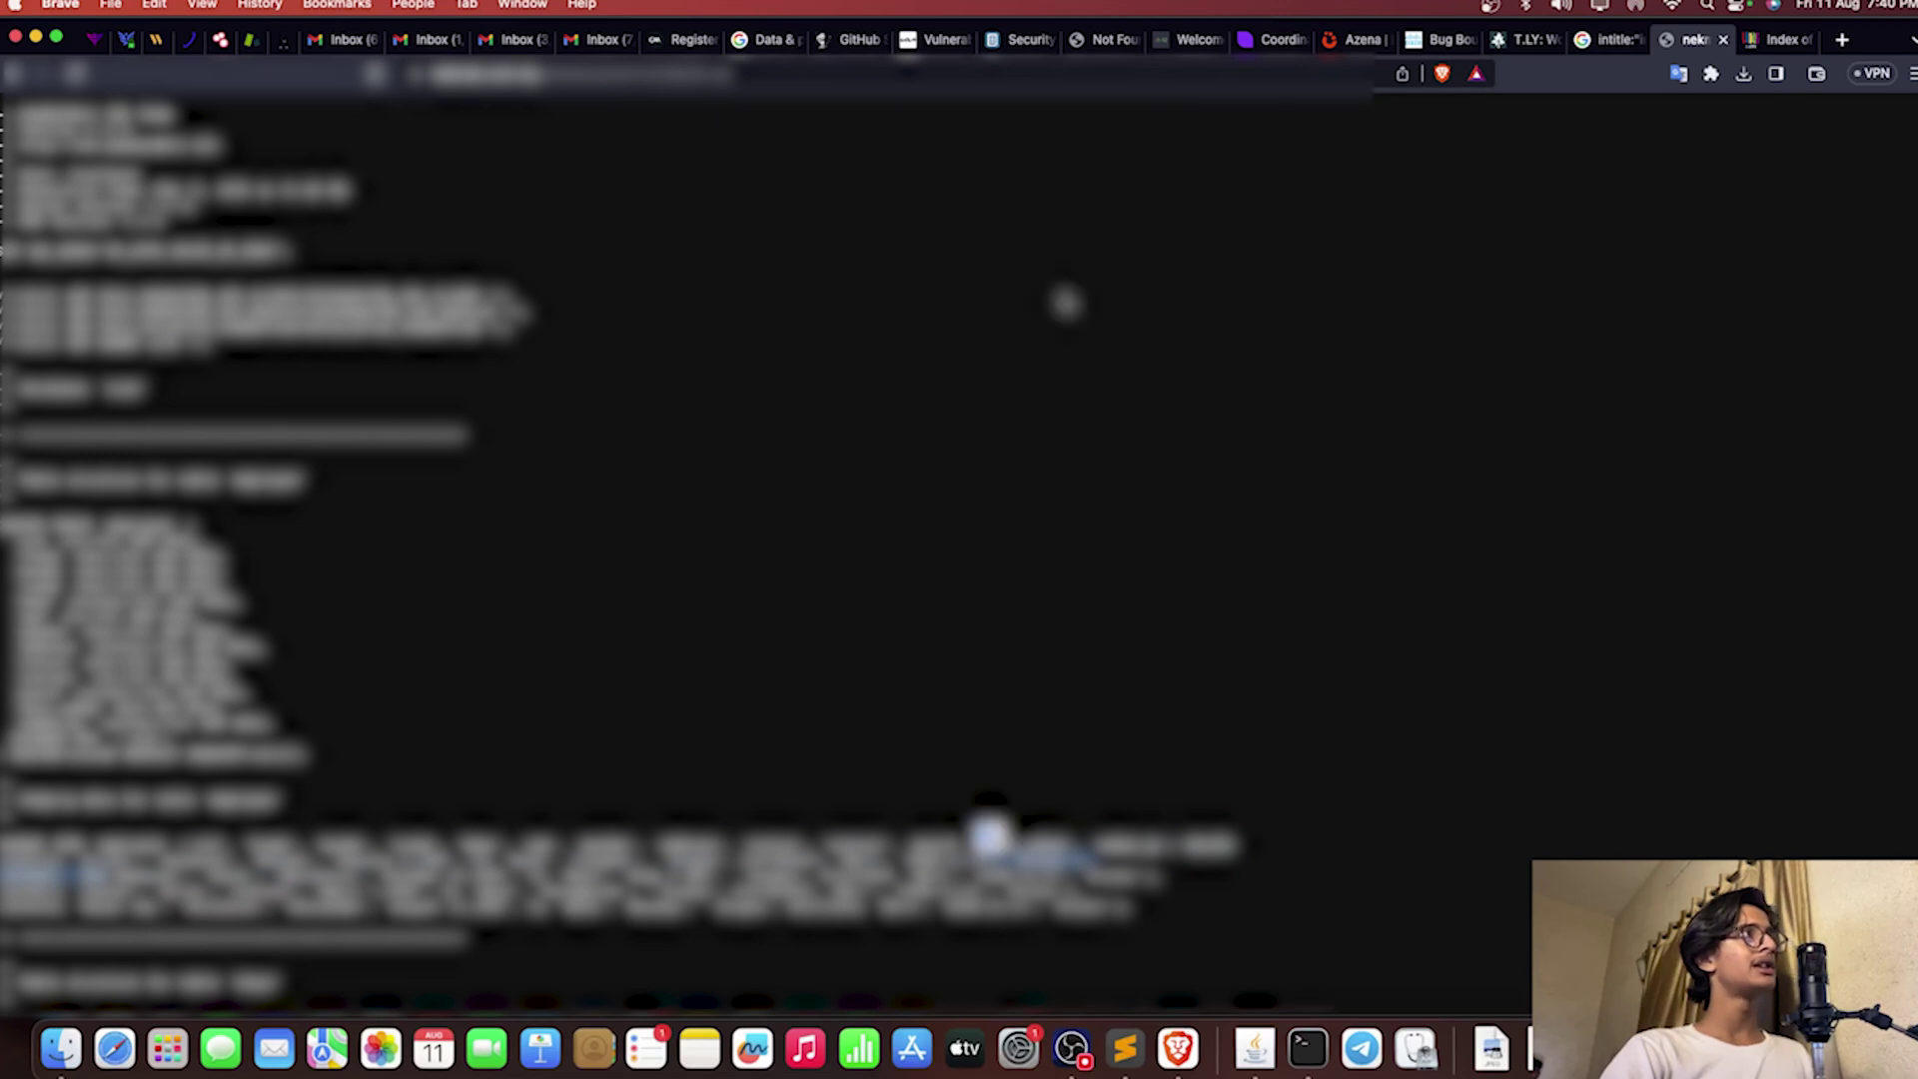
pyautogui.press('super+Left')
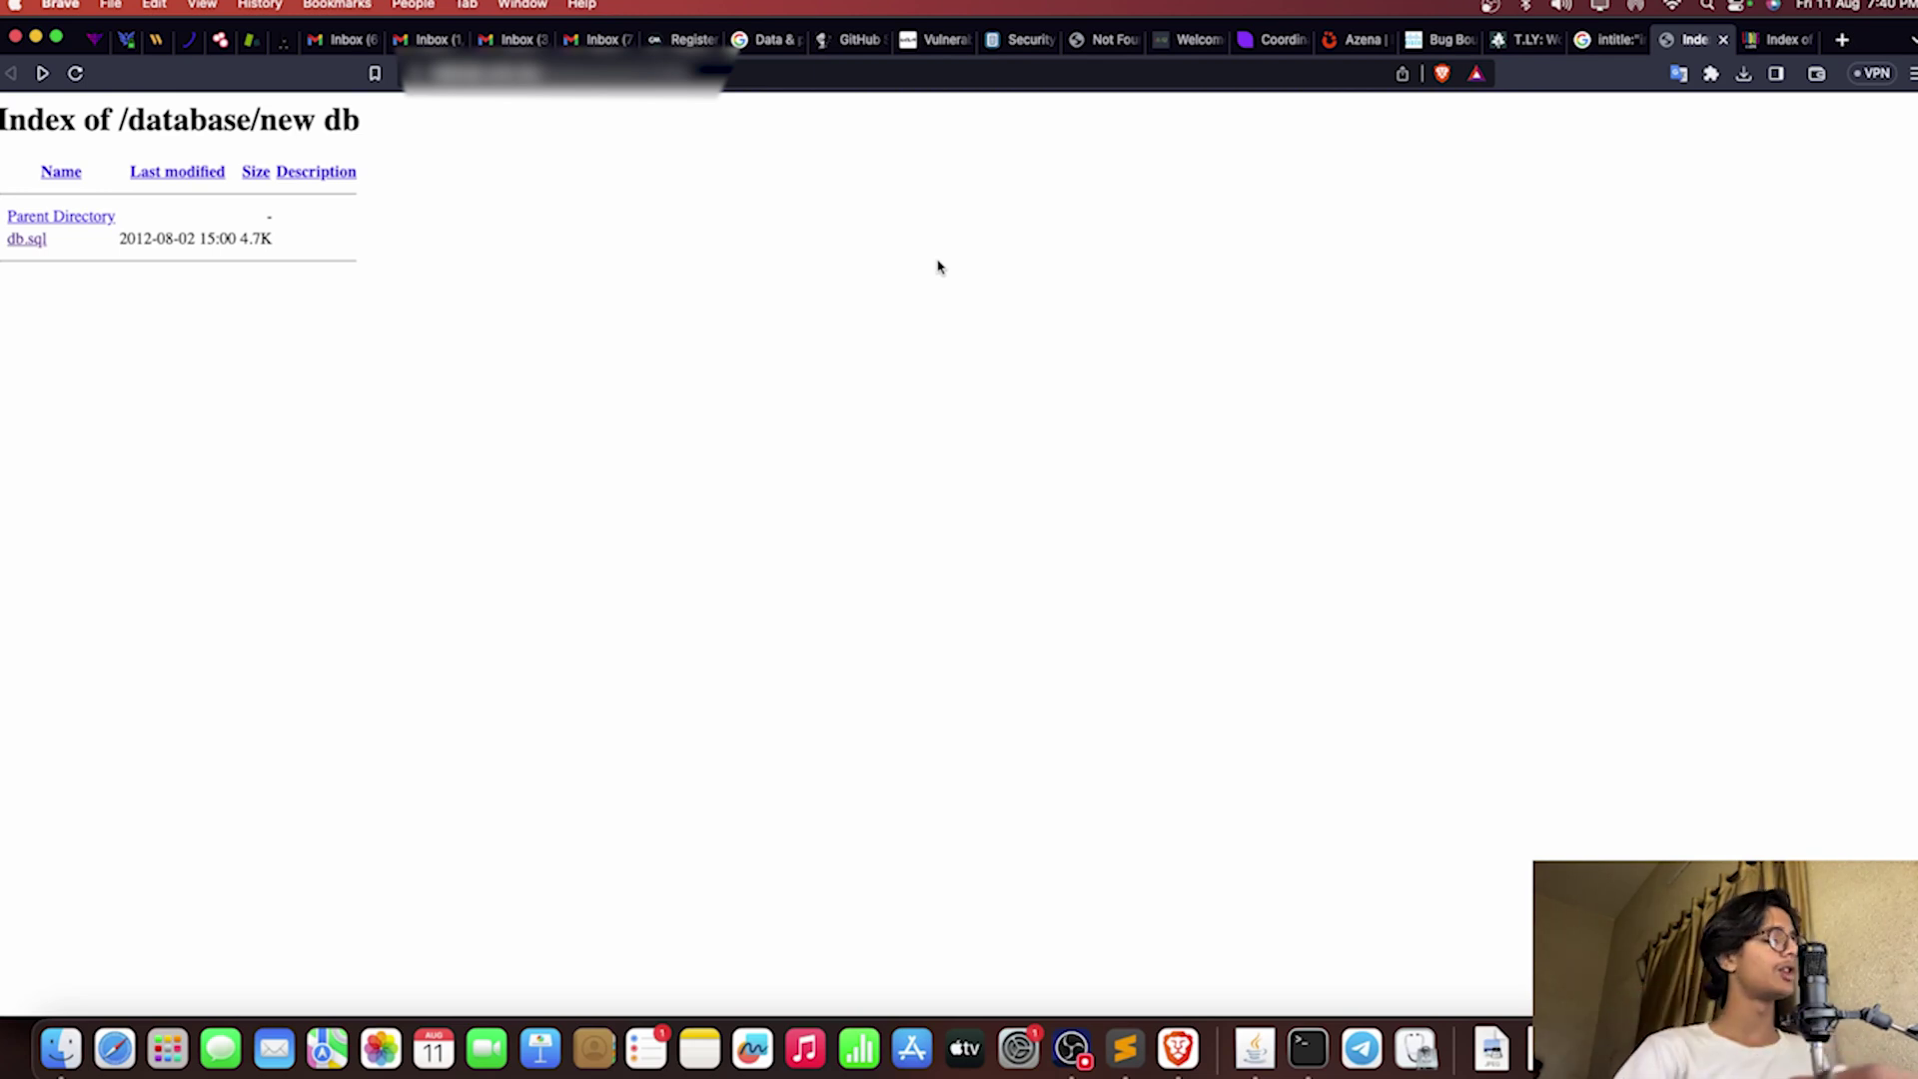
pyautogui.press('super+w')
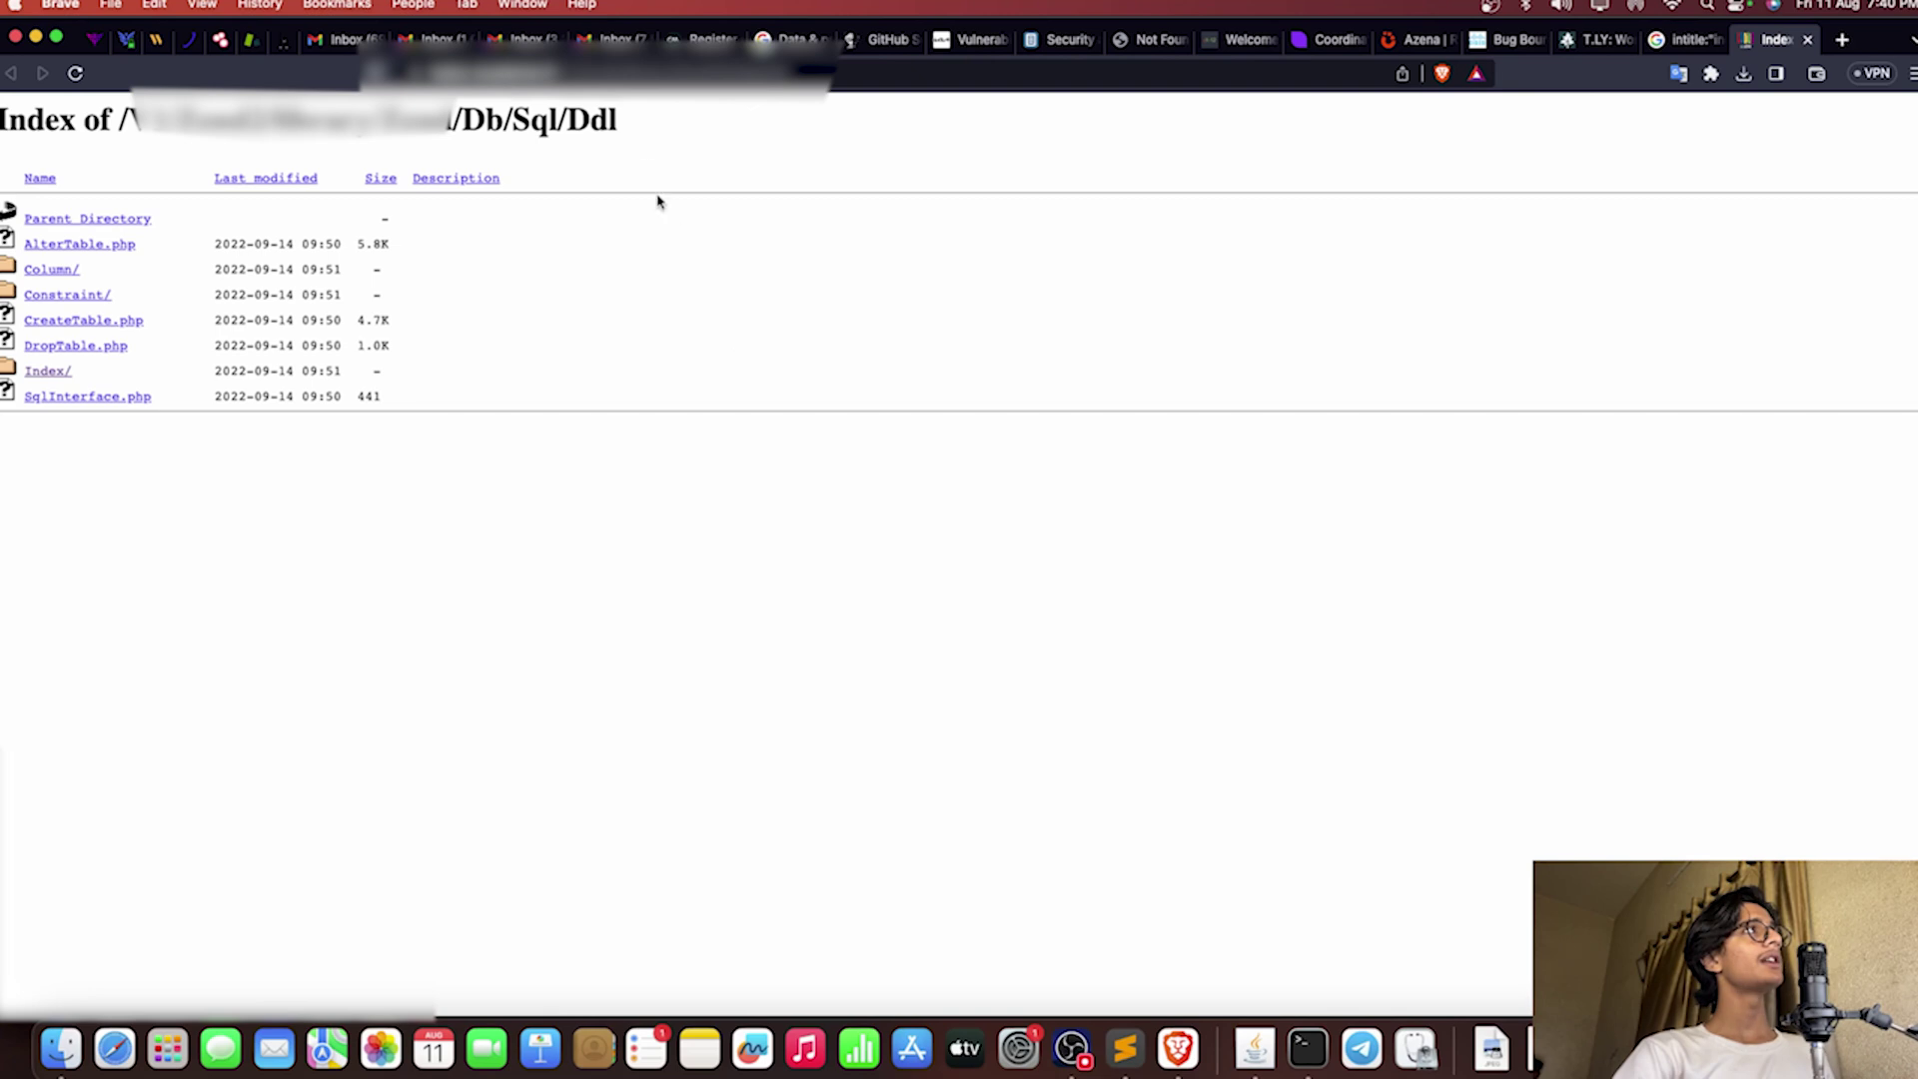
# Step: Inspect the Db/Sql/Ddl file listing and its Index/ folder, then close it to reach the Google results
pyautogui.moveTo(612, 128); pyautogui.dragTo(556, 124)
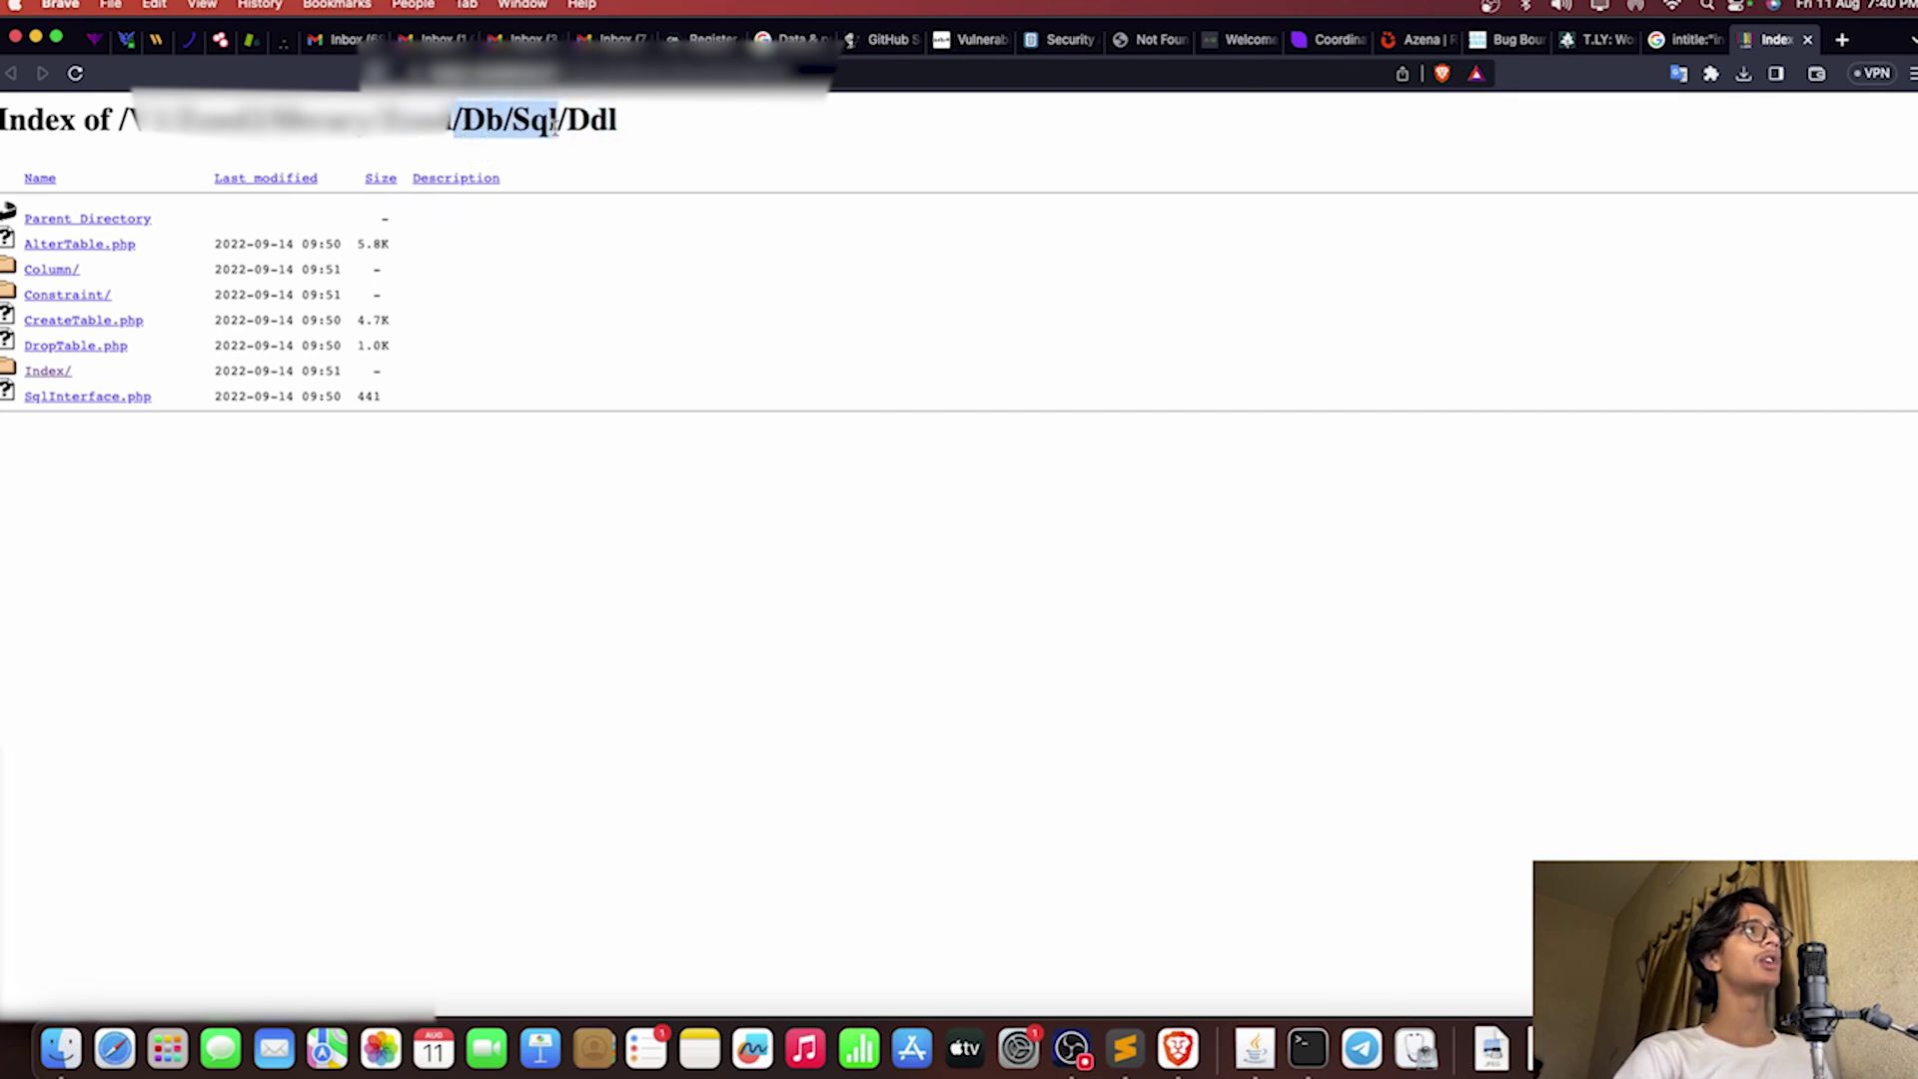
pyautogui.moveTo(683, 594); pyautogui.dragTo(431, 198)
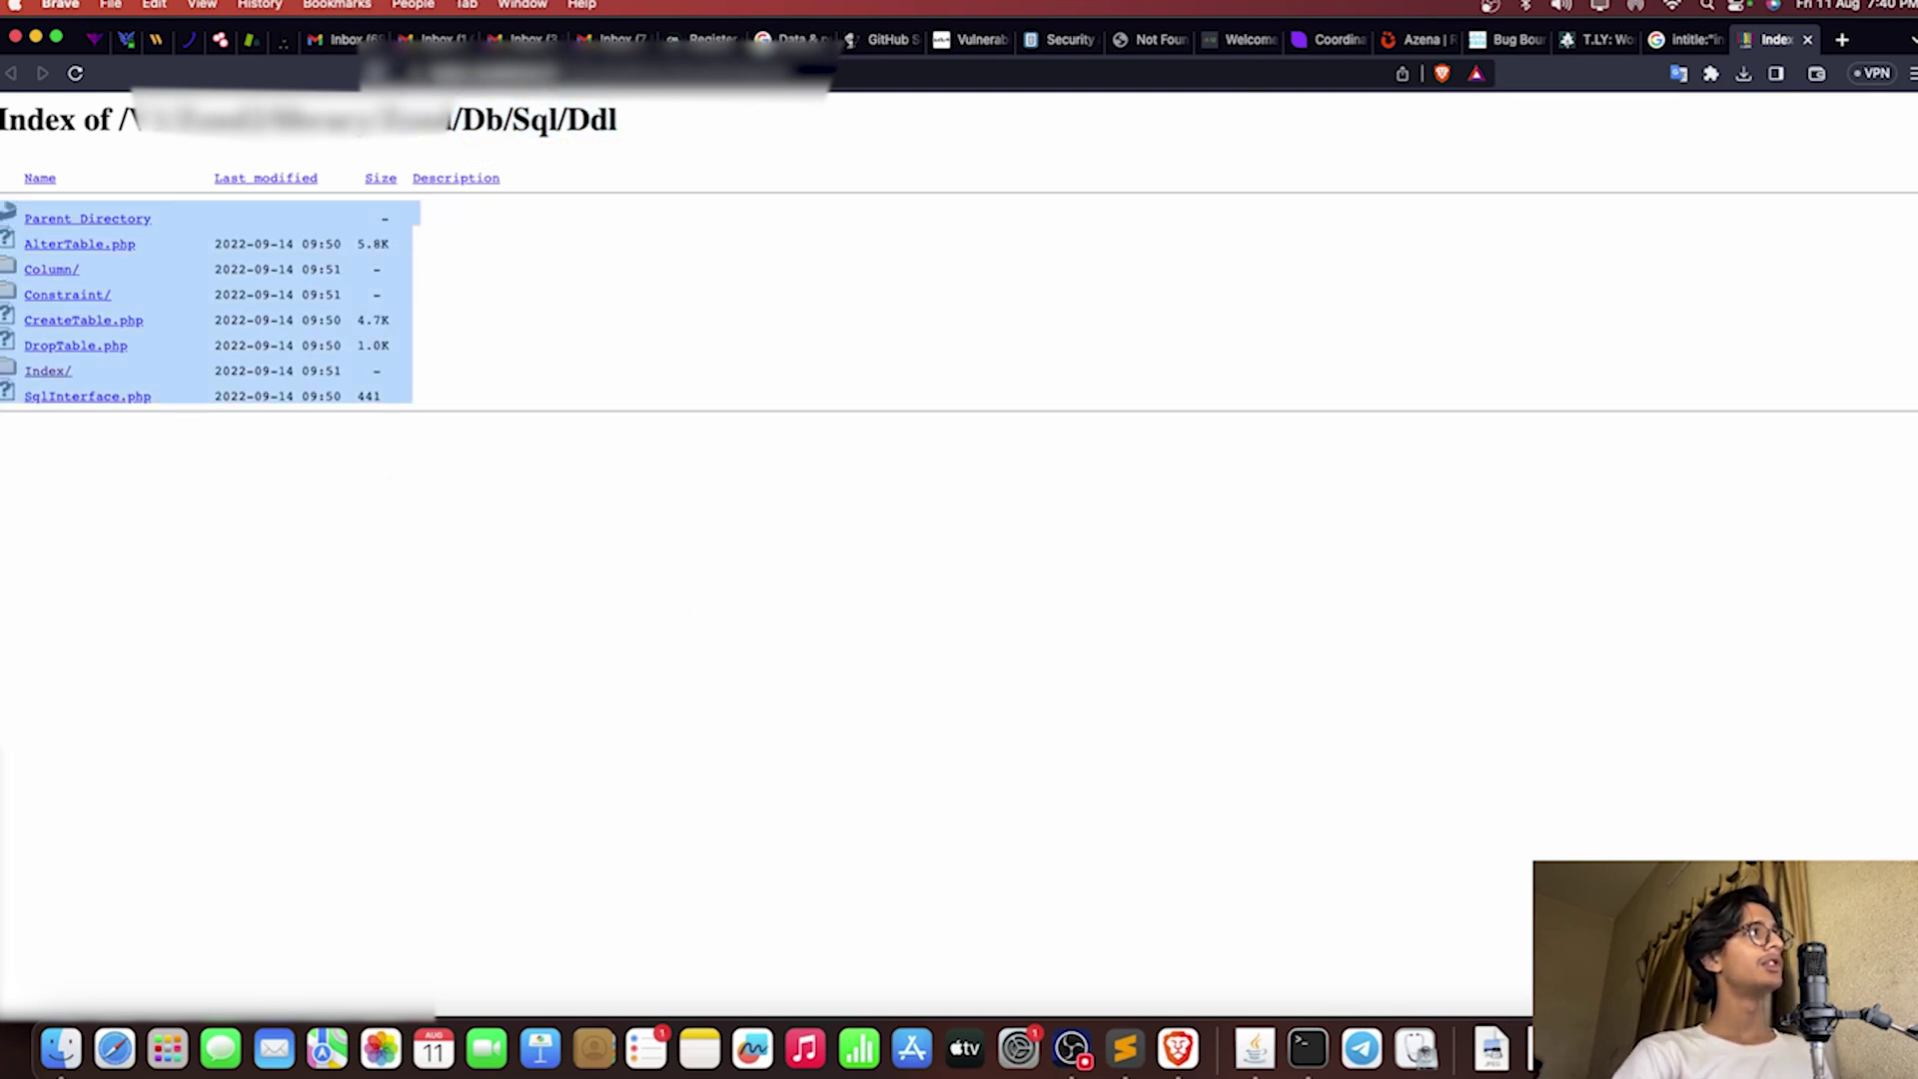
pyautogui.click(252, 636)
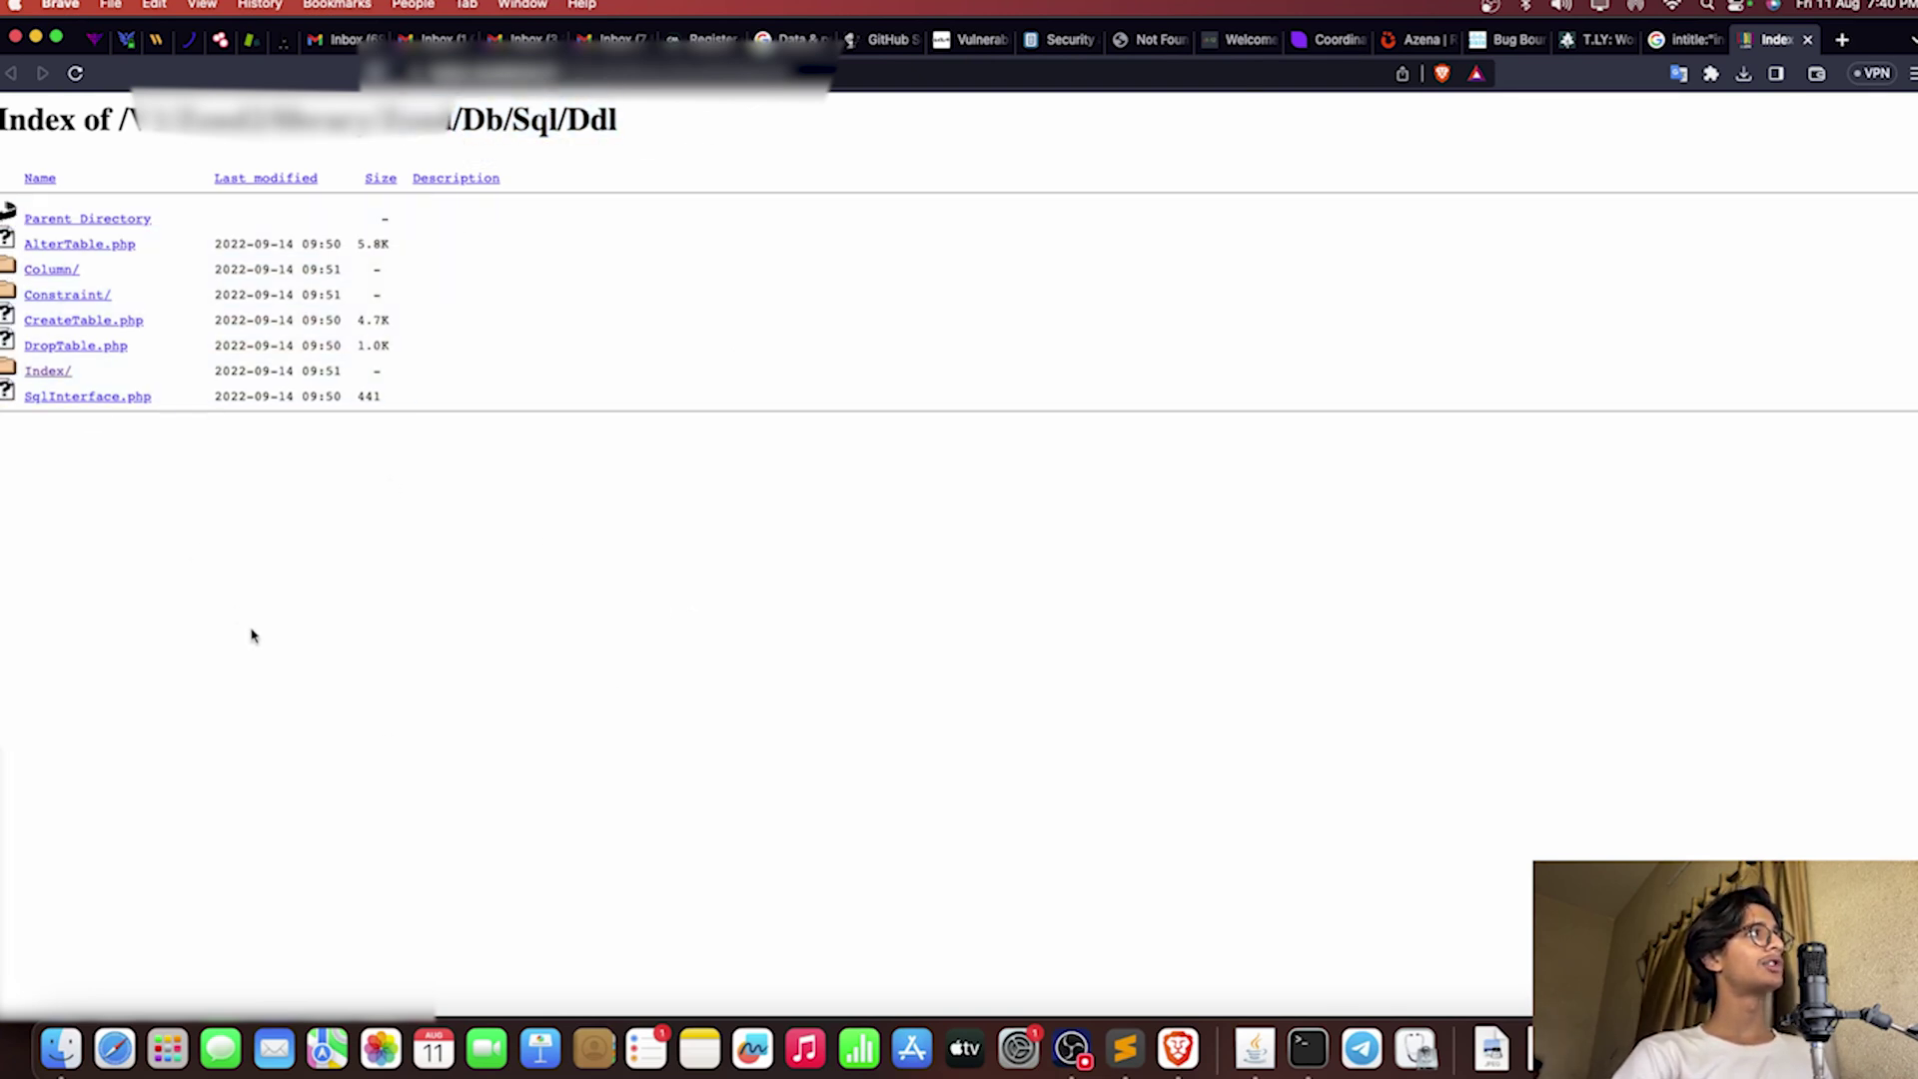
pyautogui.click(50, 374)
pyautogui.press('super+Left')
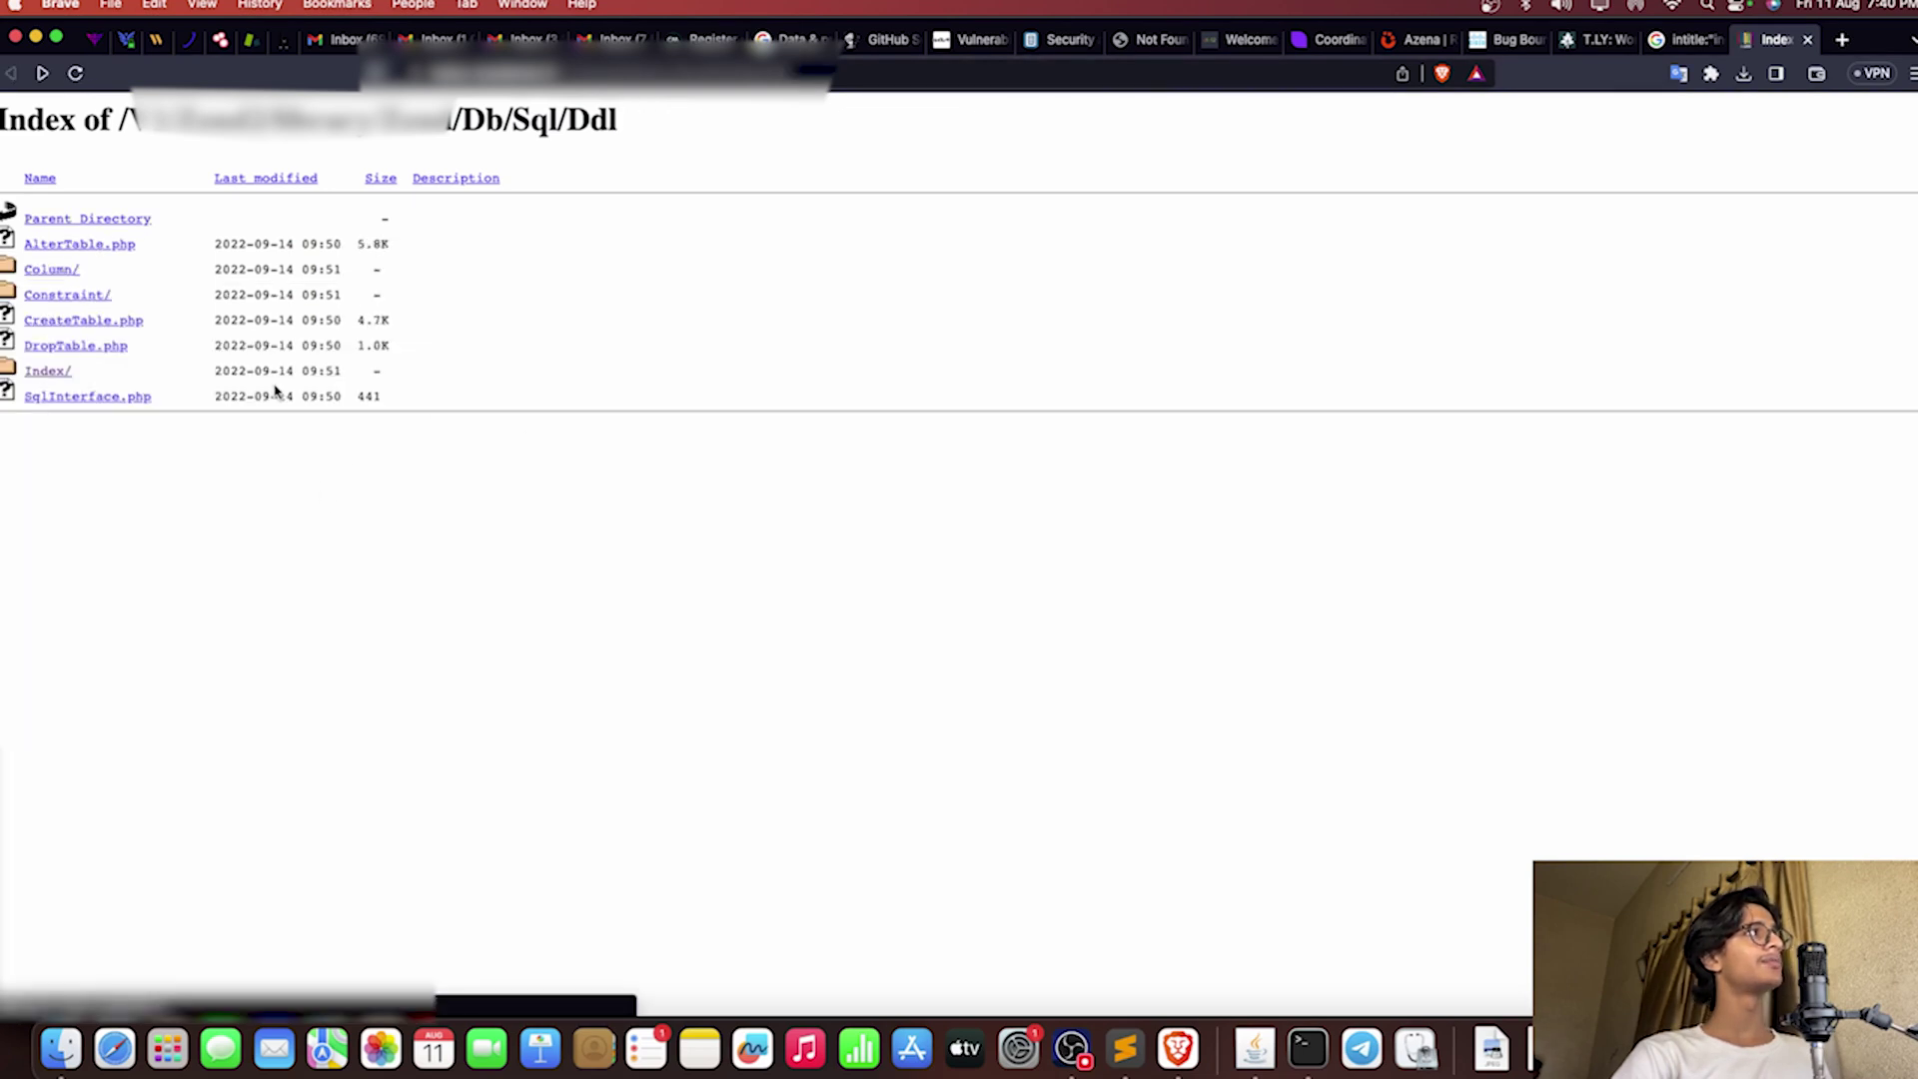
pyautogui.click(1807, 41)
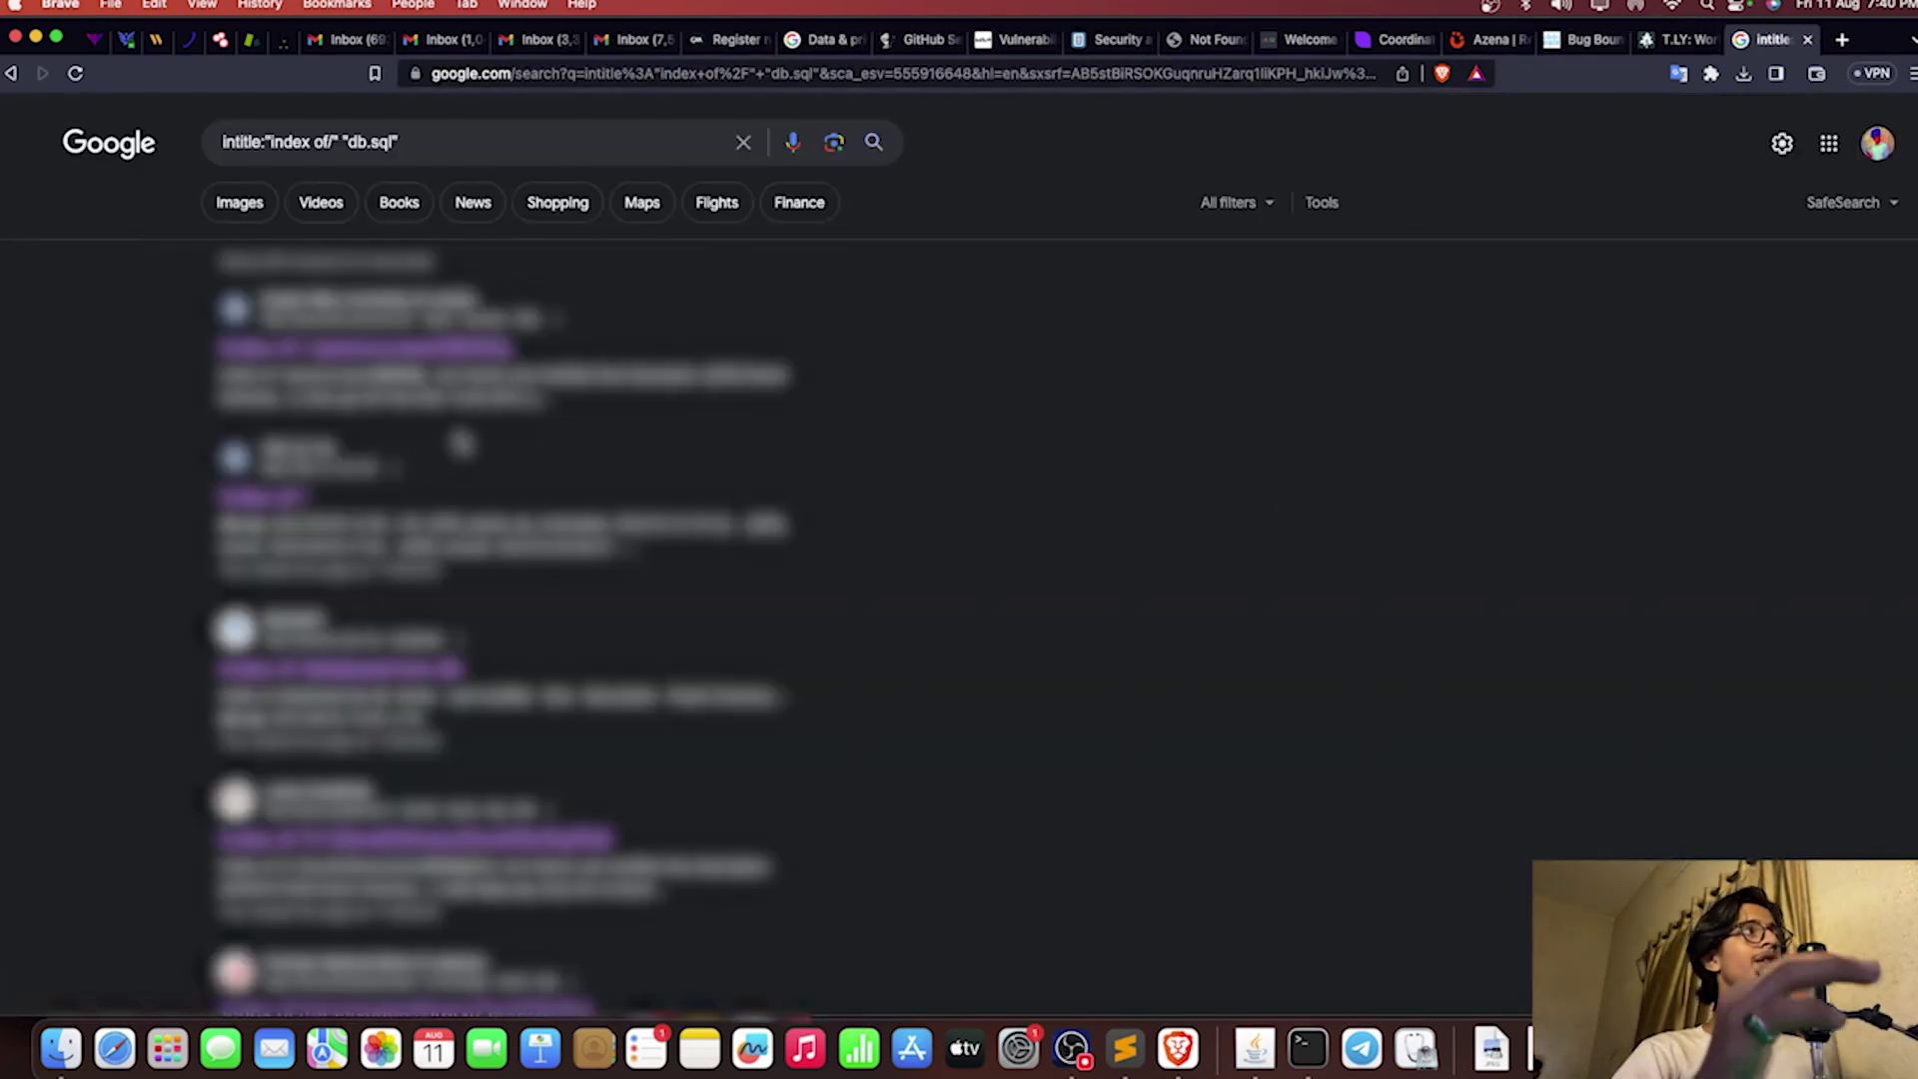
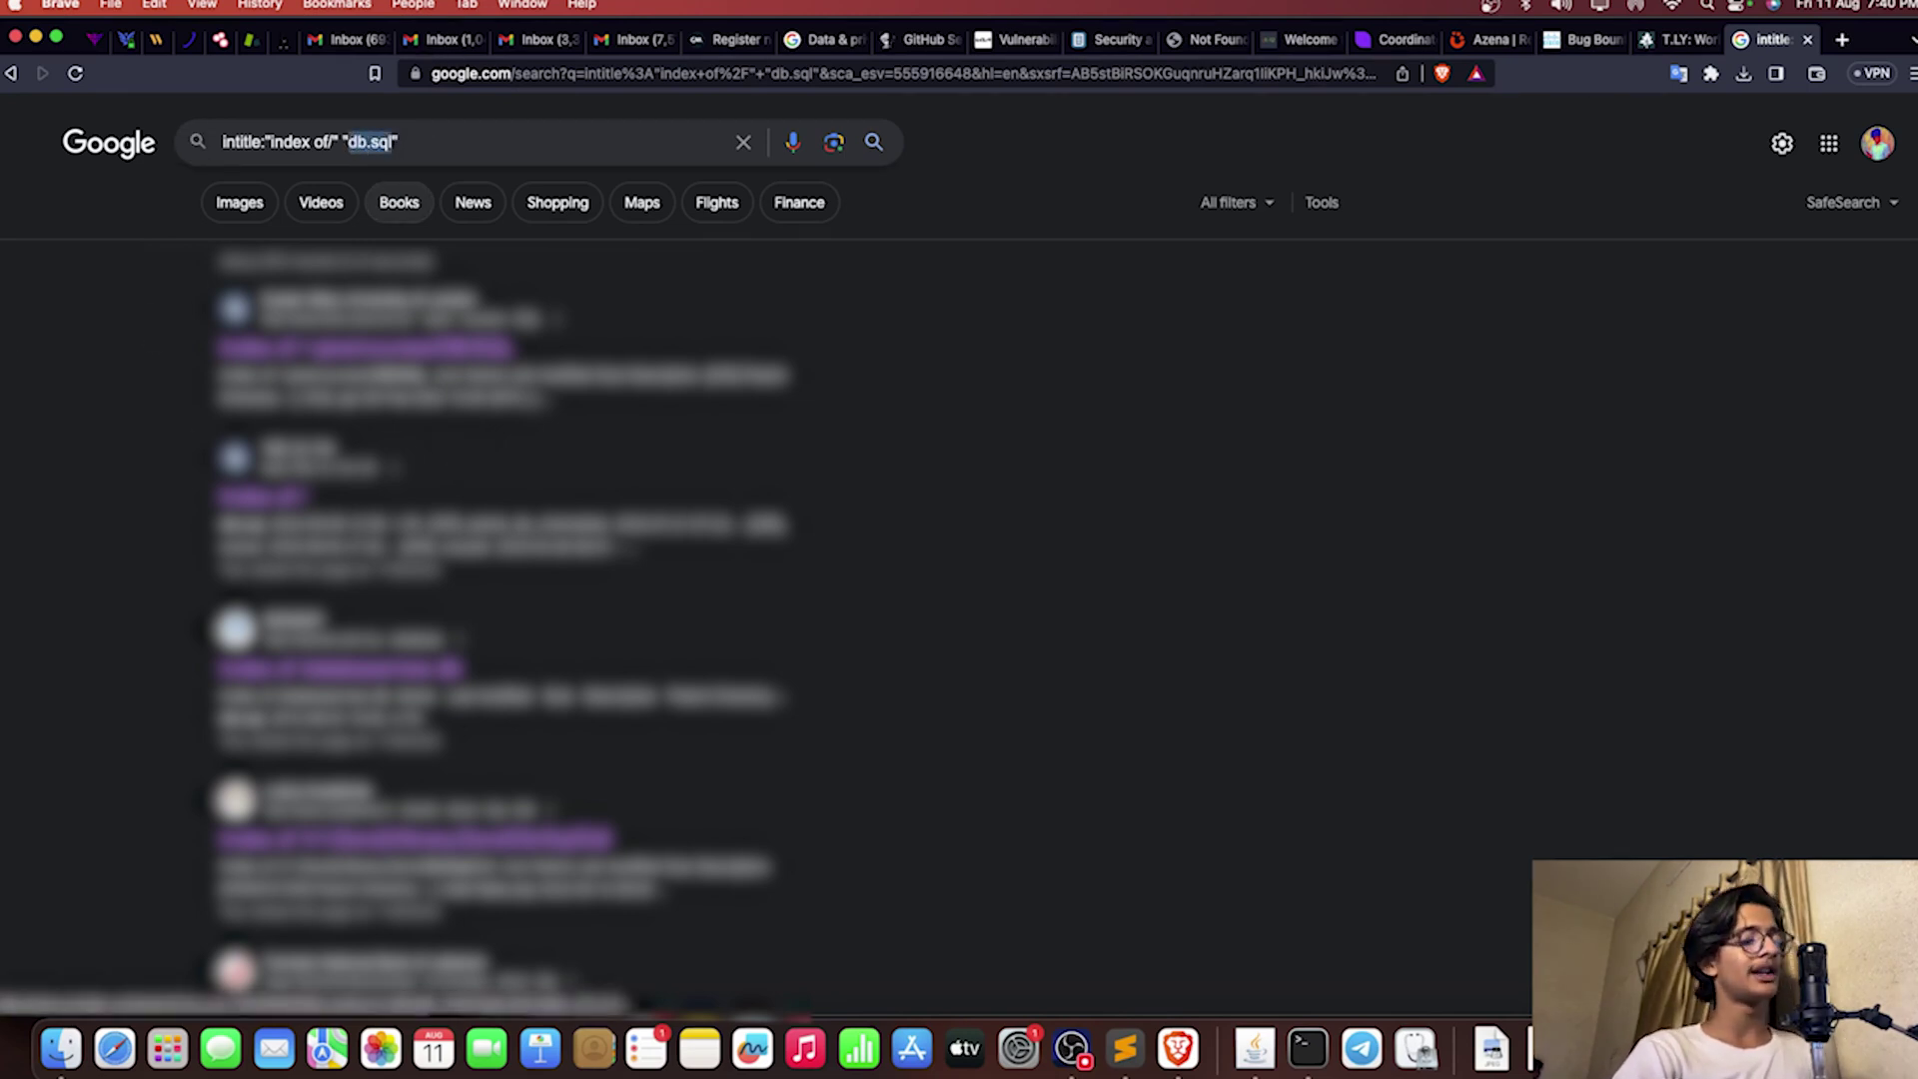
pyautogui.write('www.z')
pyautogui.write('ip')
pyautogui.press('Return')
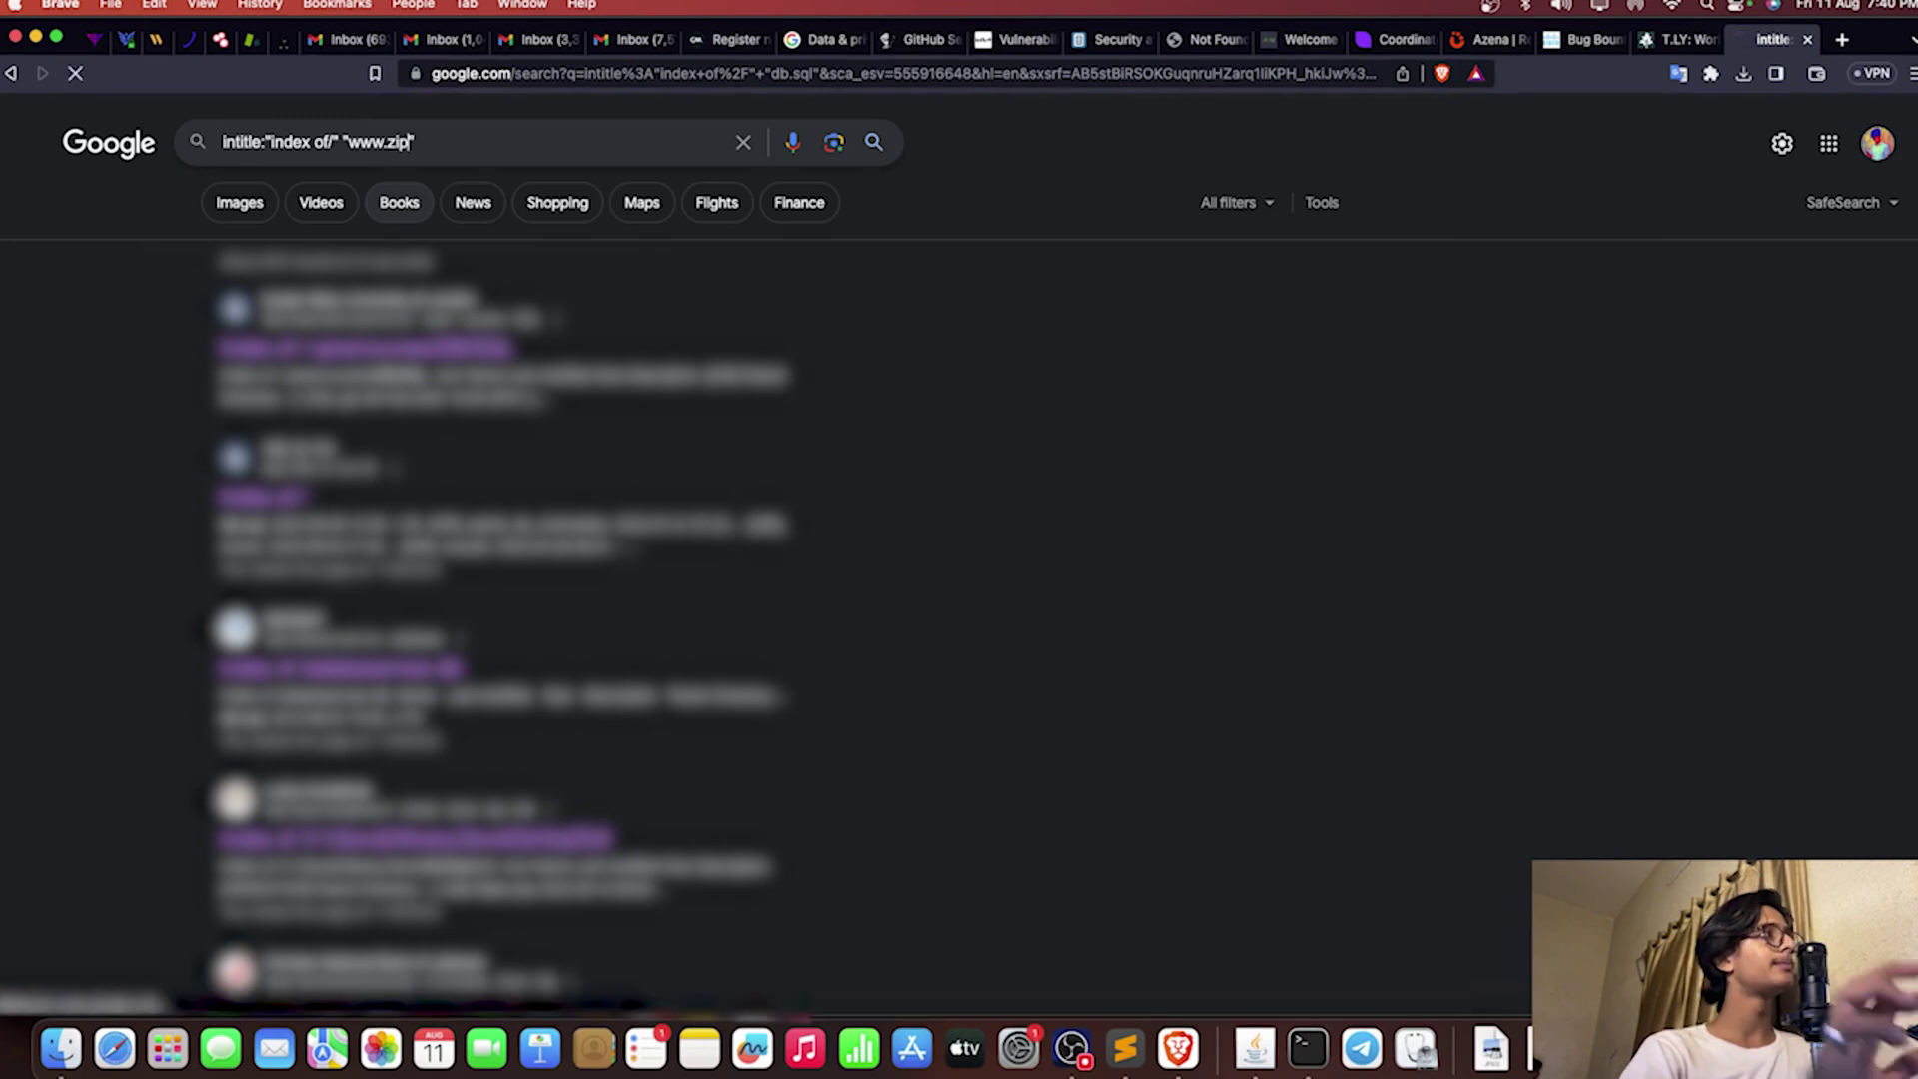
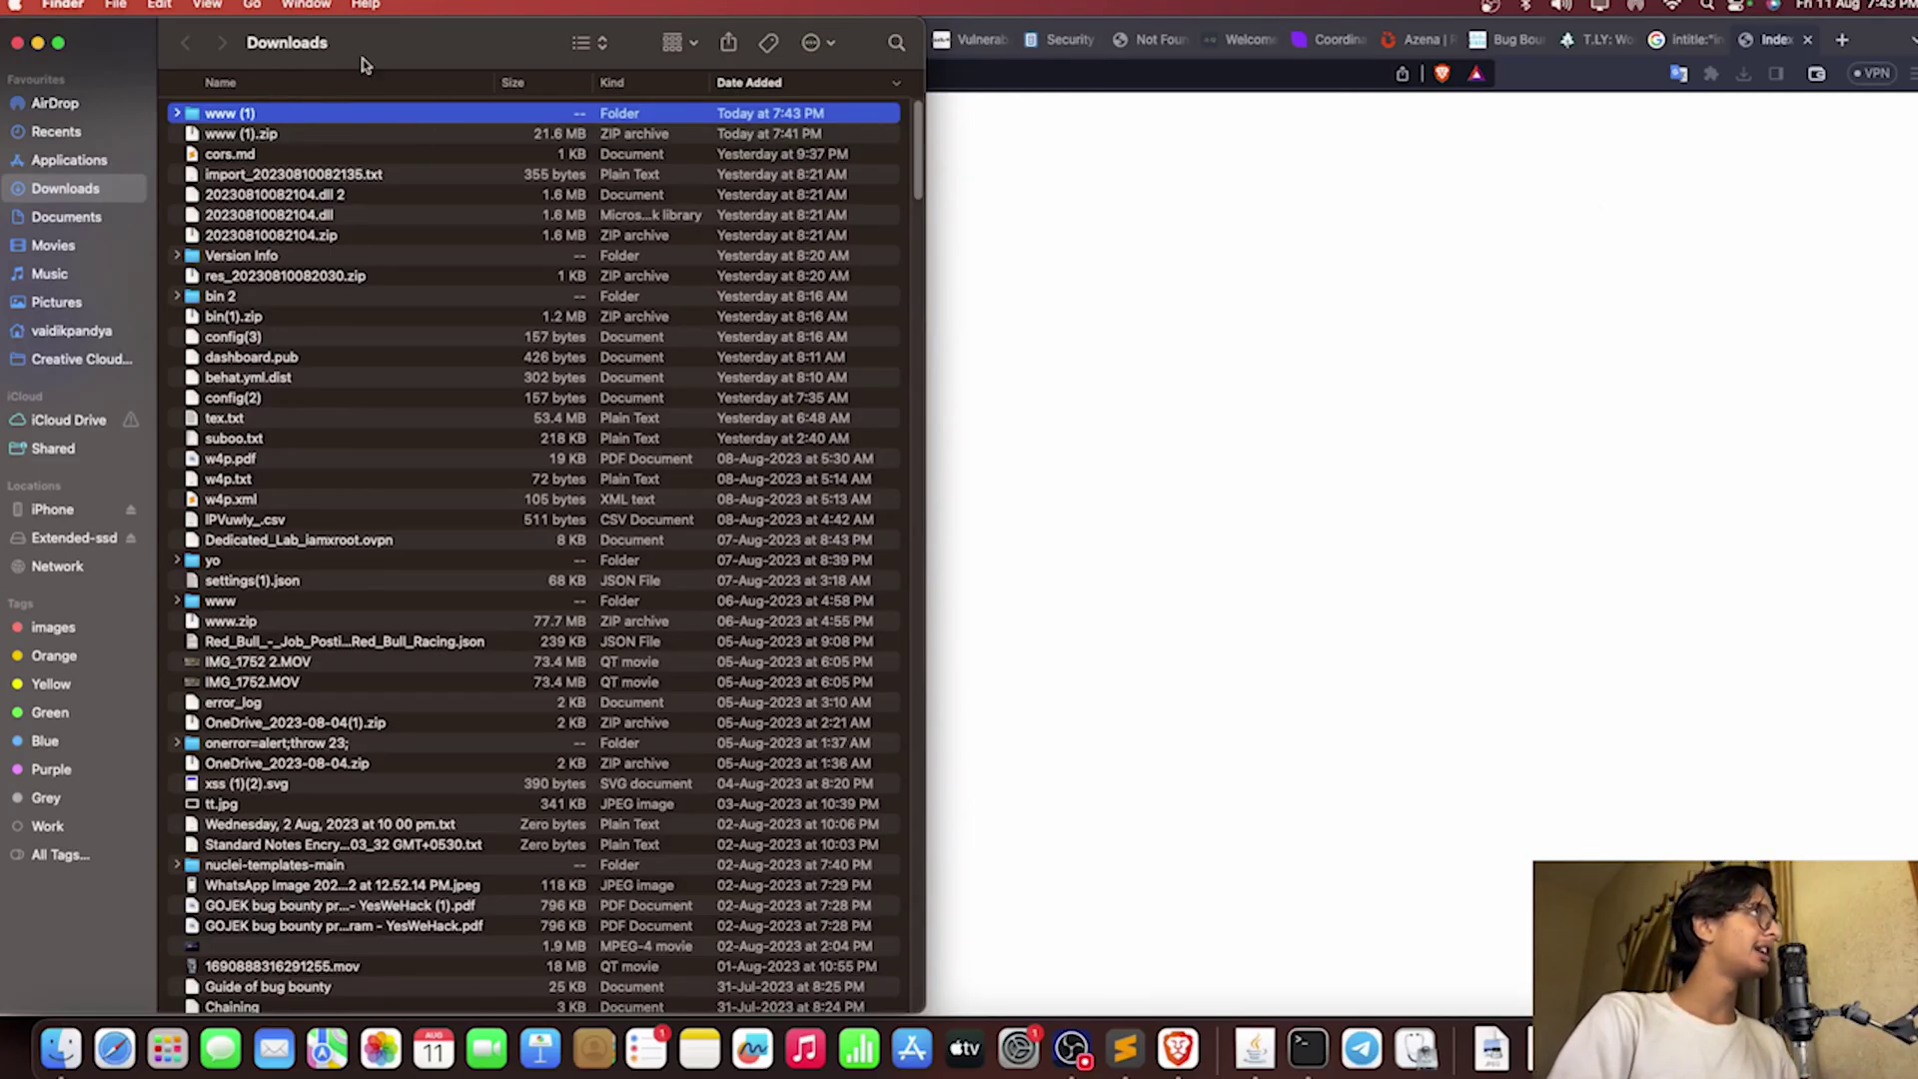
# Step: Open the extracted www (1) folder in Downloads and look inside its parameters folder
pyautogui.click(1135, 279)
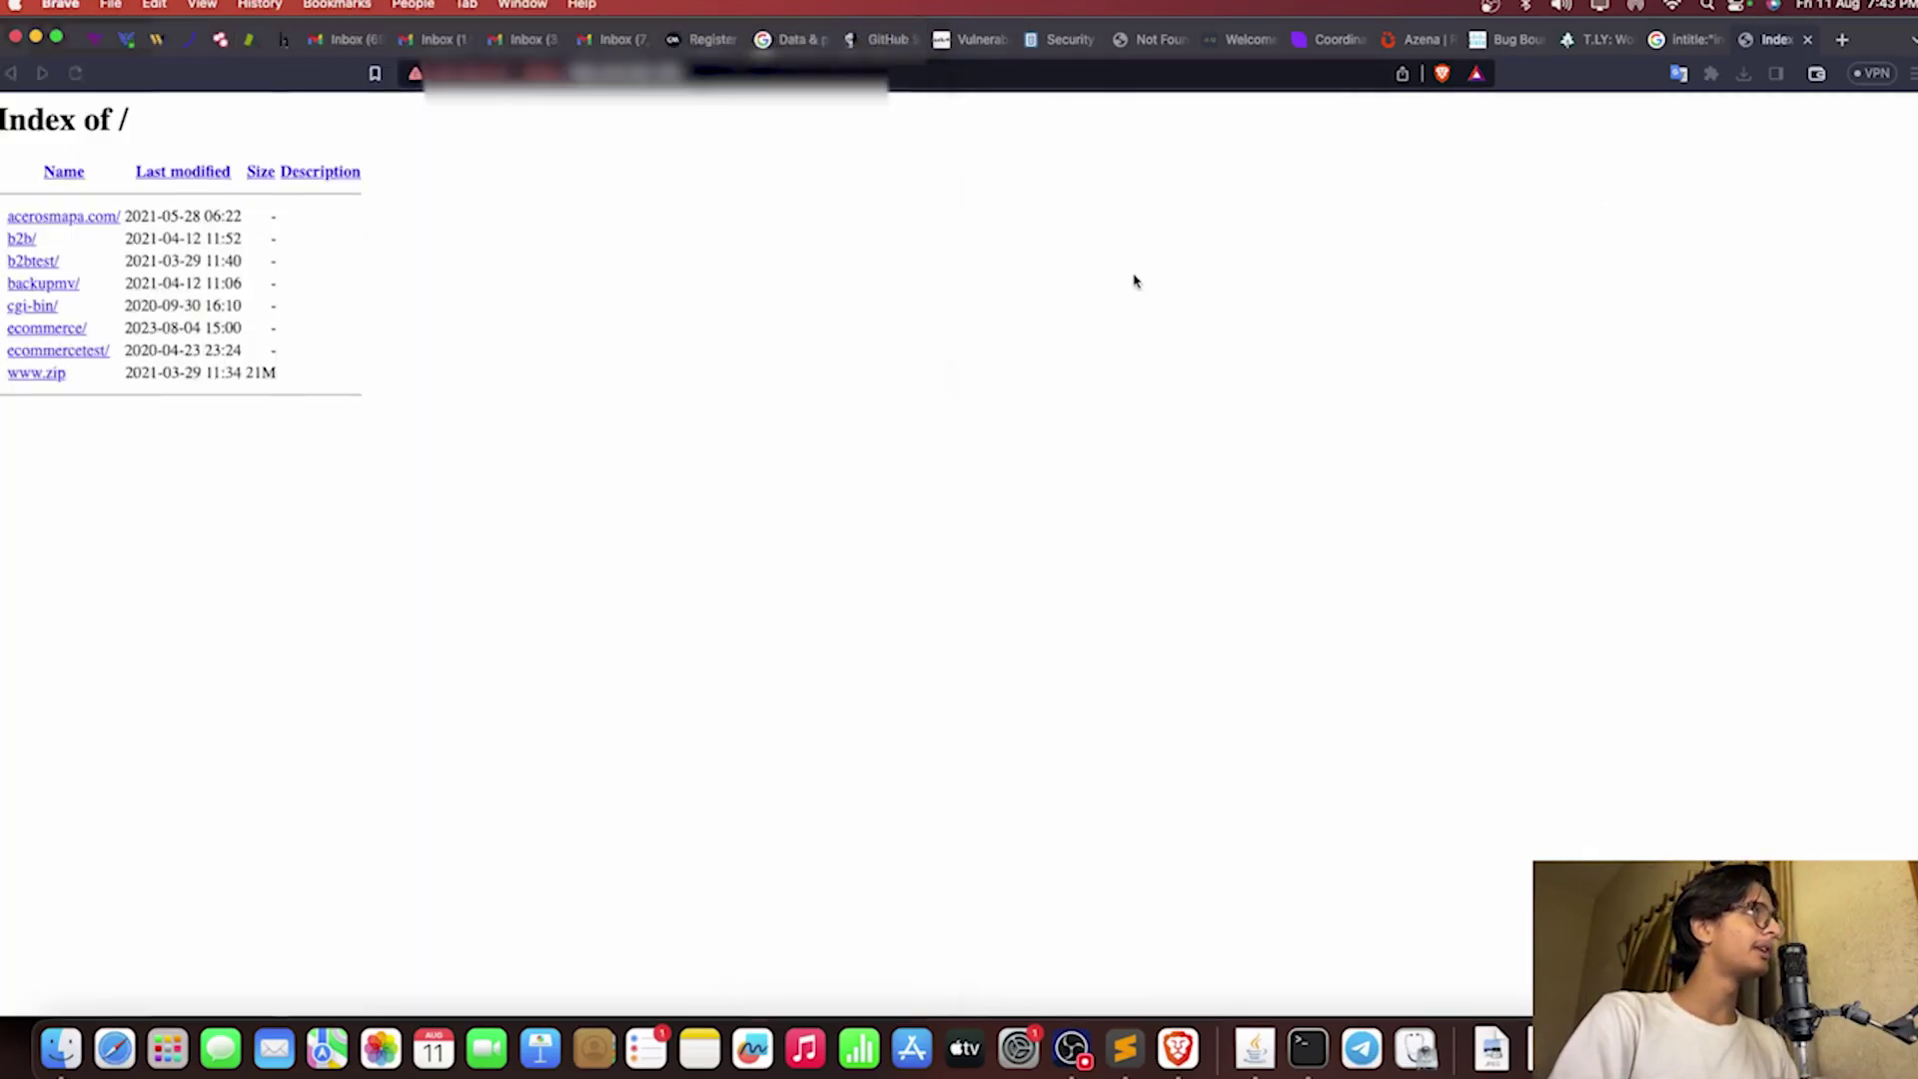
pyautogui.click(61, 1049)
pyautogui.doubleClick(312, 113)
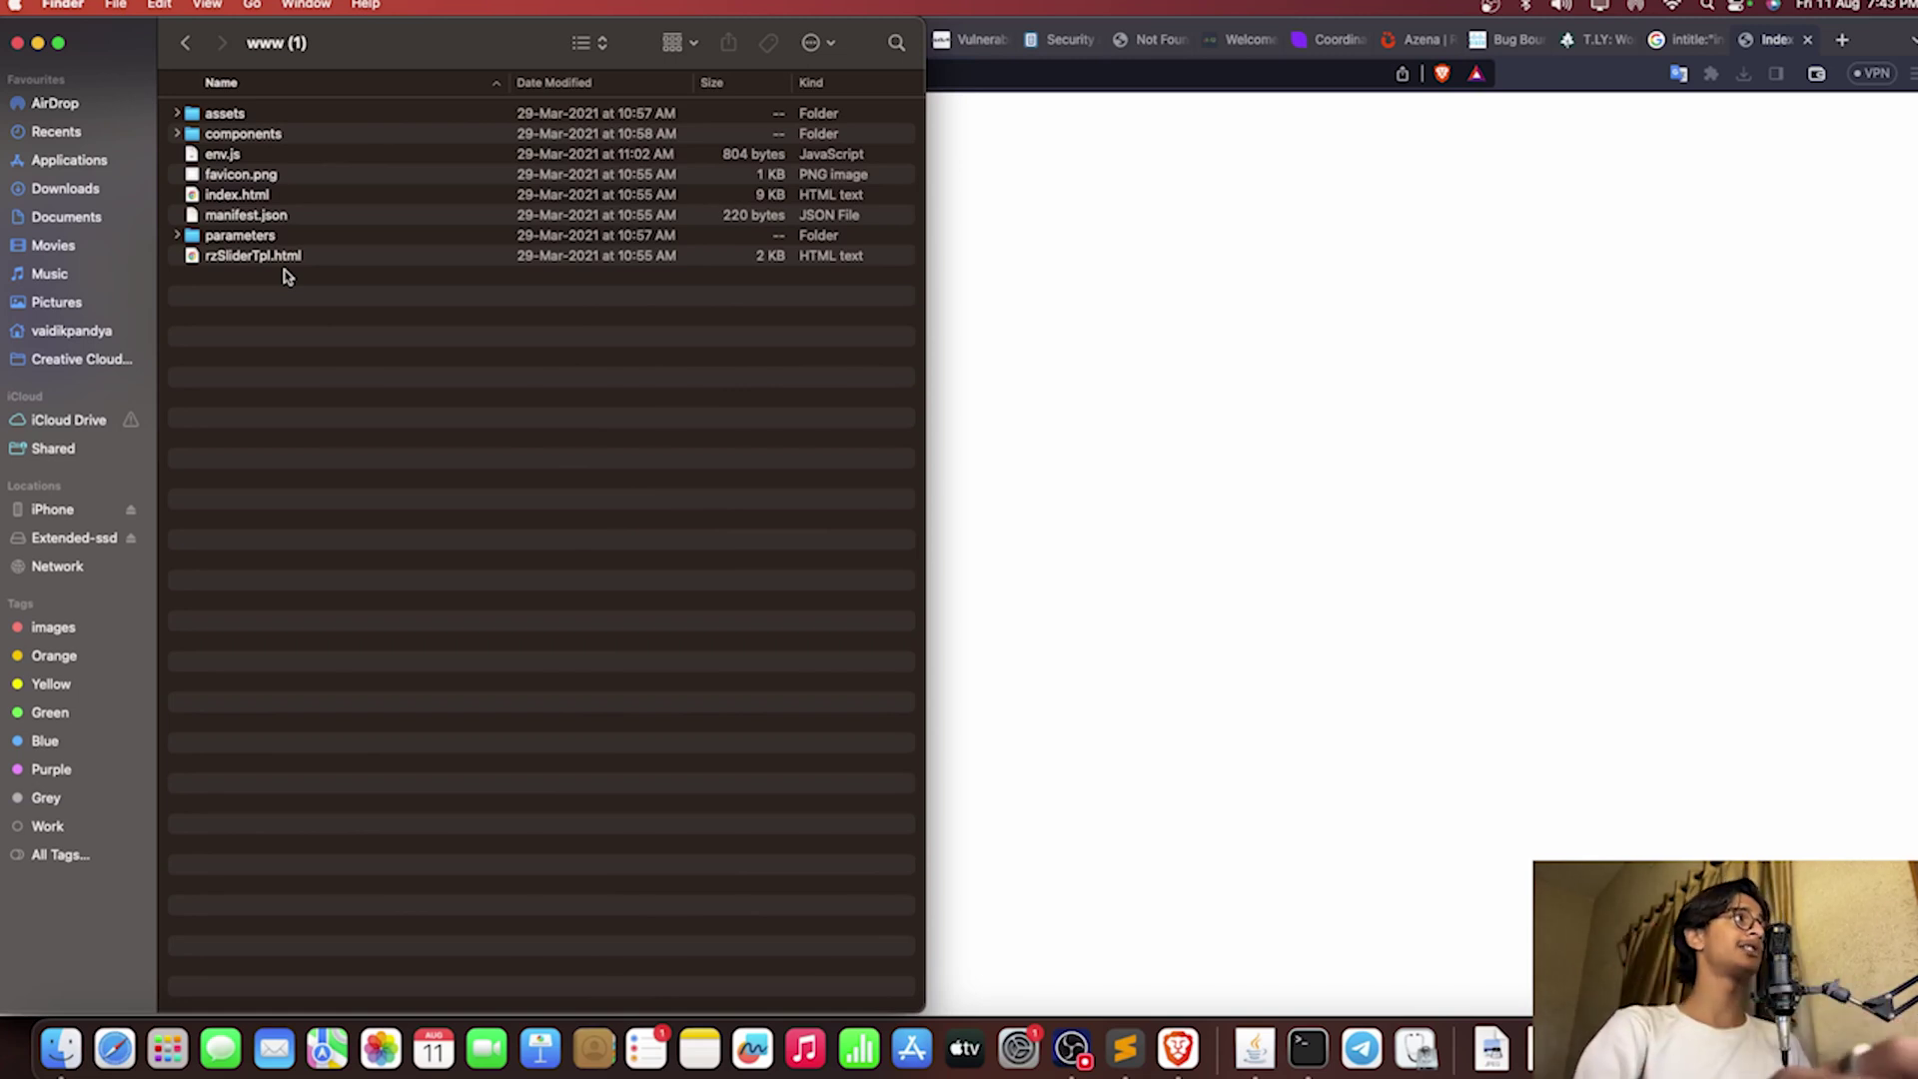
pyautogui.doubleClick(231, 242)
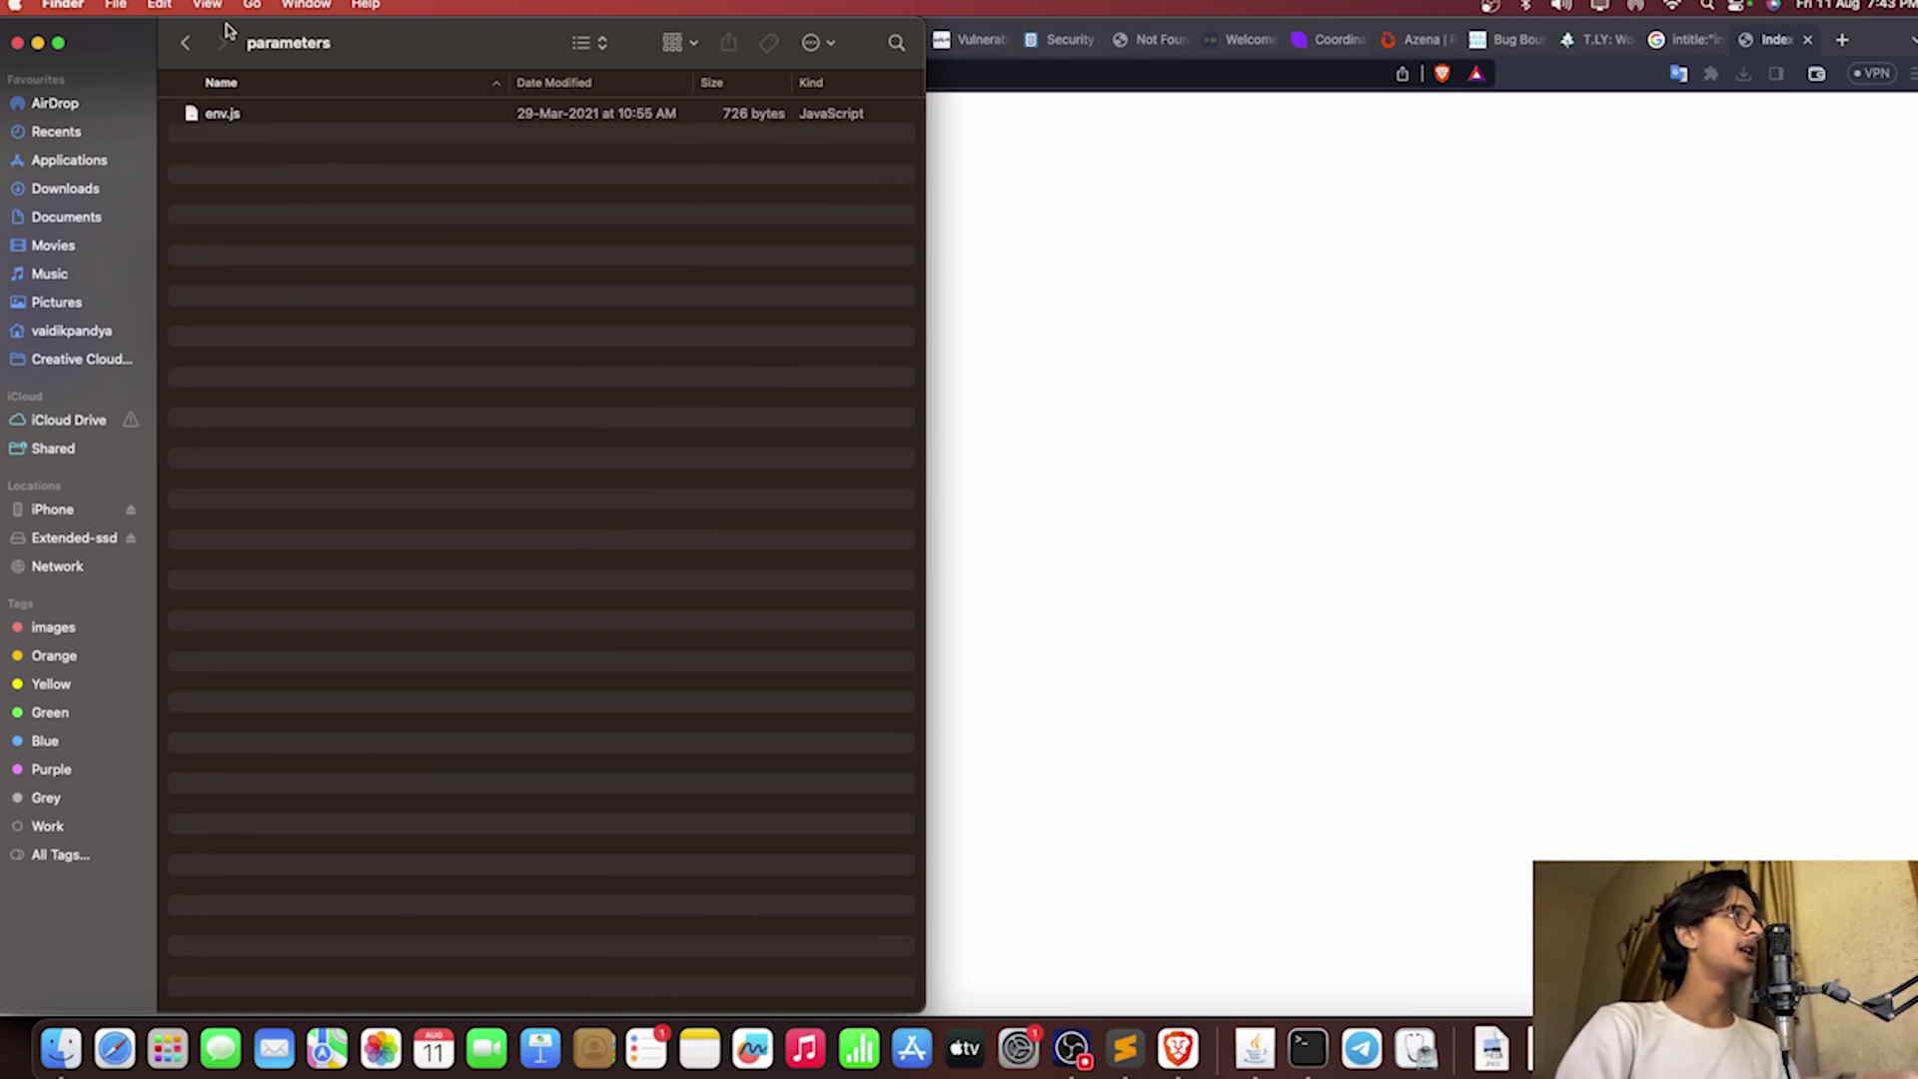
pyautogui.click(184, 42)
# Step: Open www (1)'s index.html in Chrome, which shows a blank page, then minimize it
pyautogui.doubleClick(240, 196)
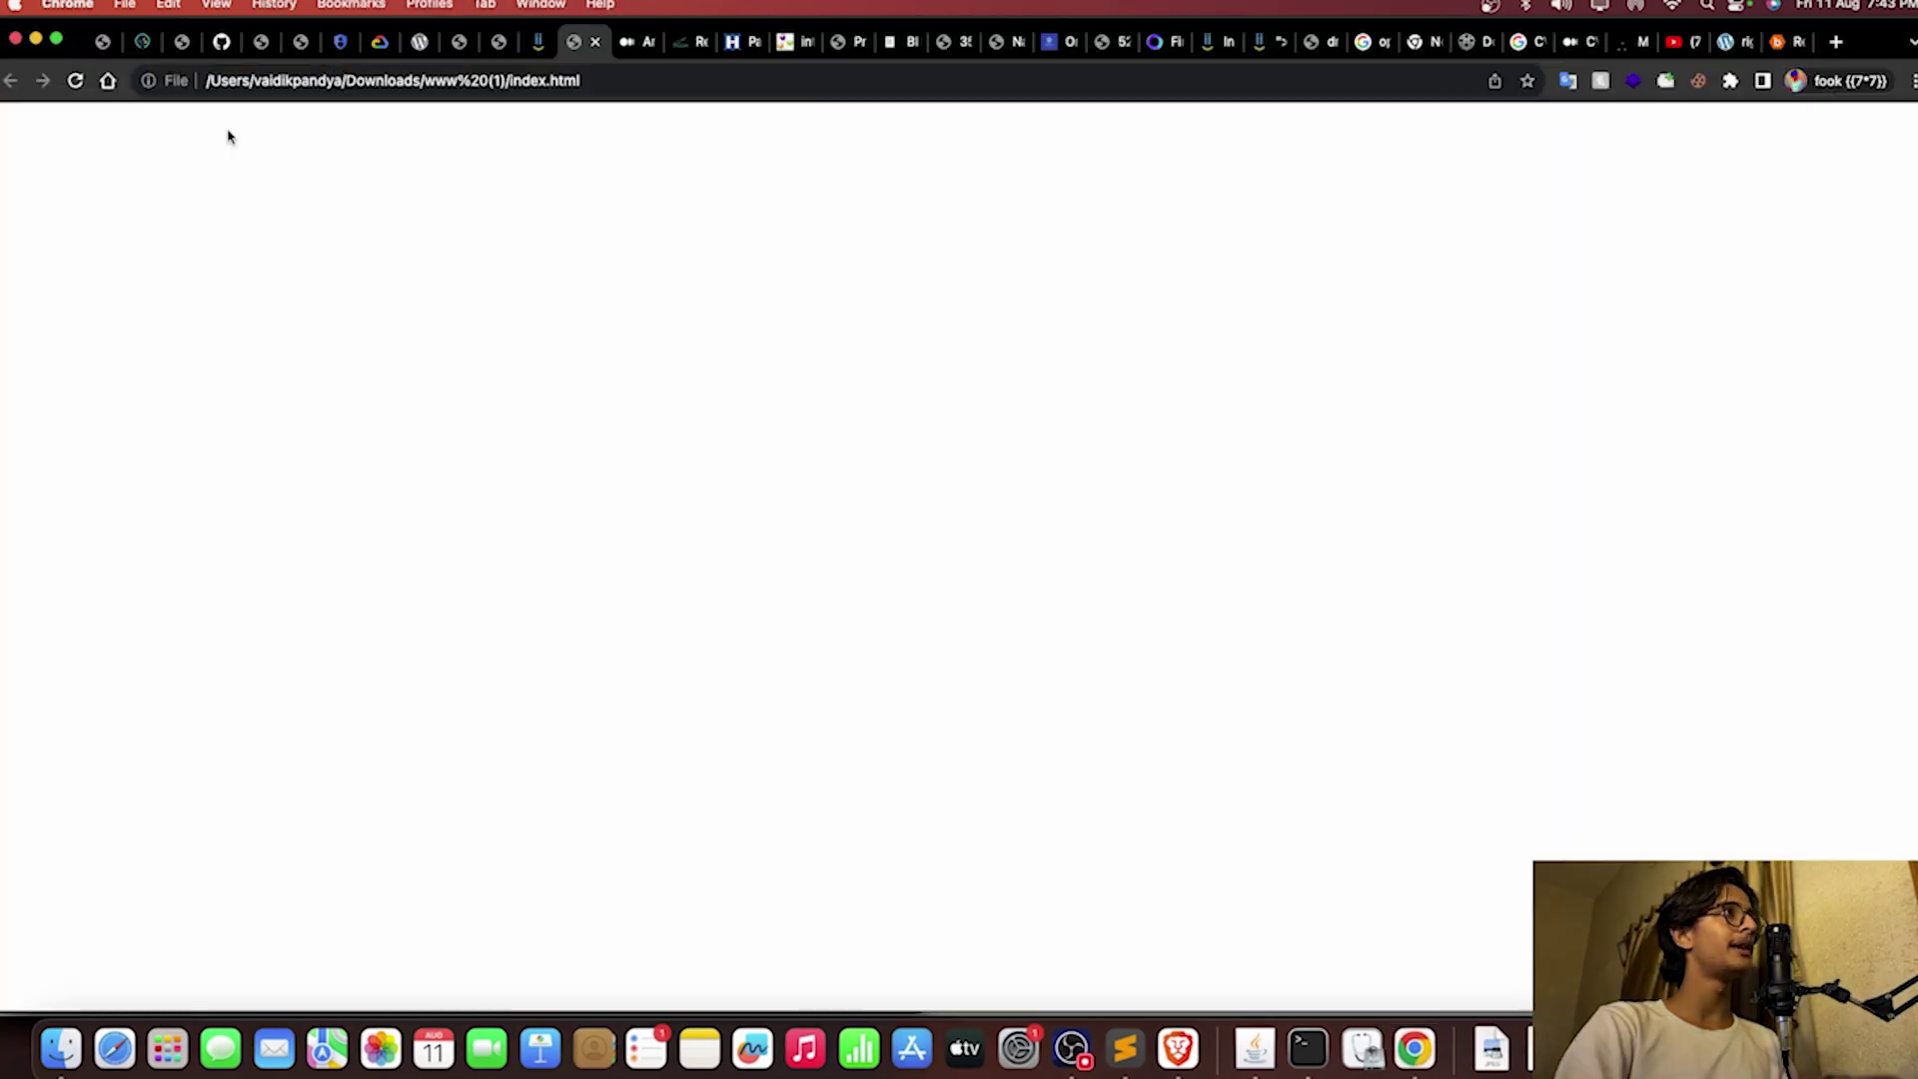
pyautogui.click(36, 41)
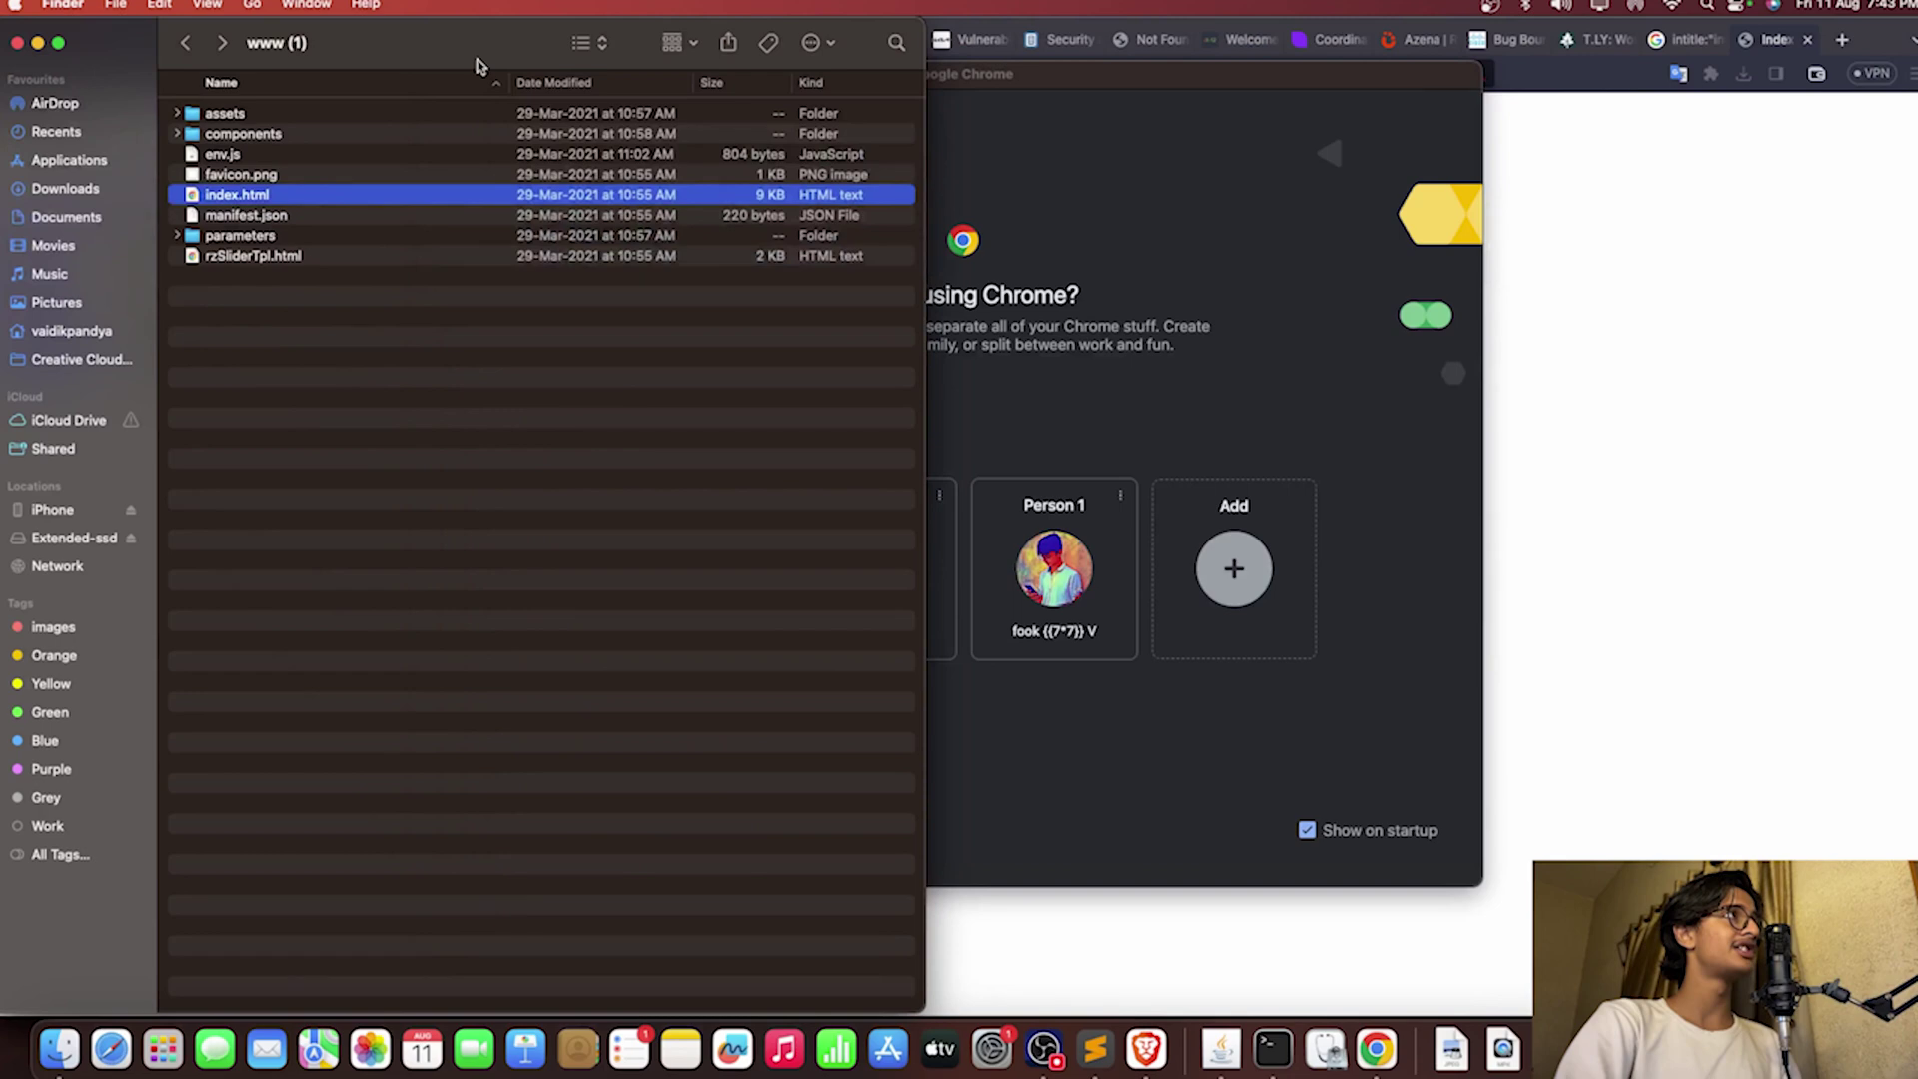
pyautogui.click(1168, 694)
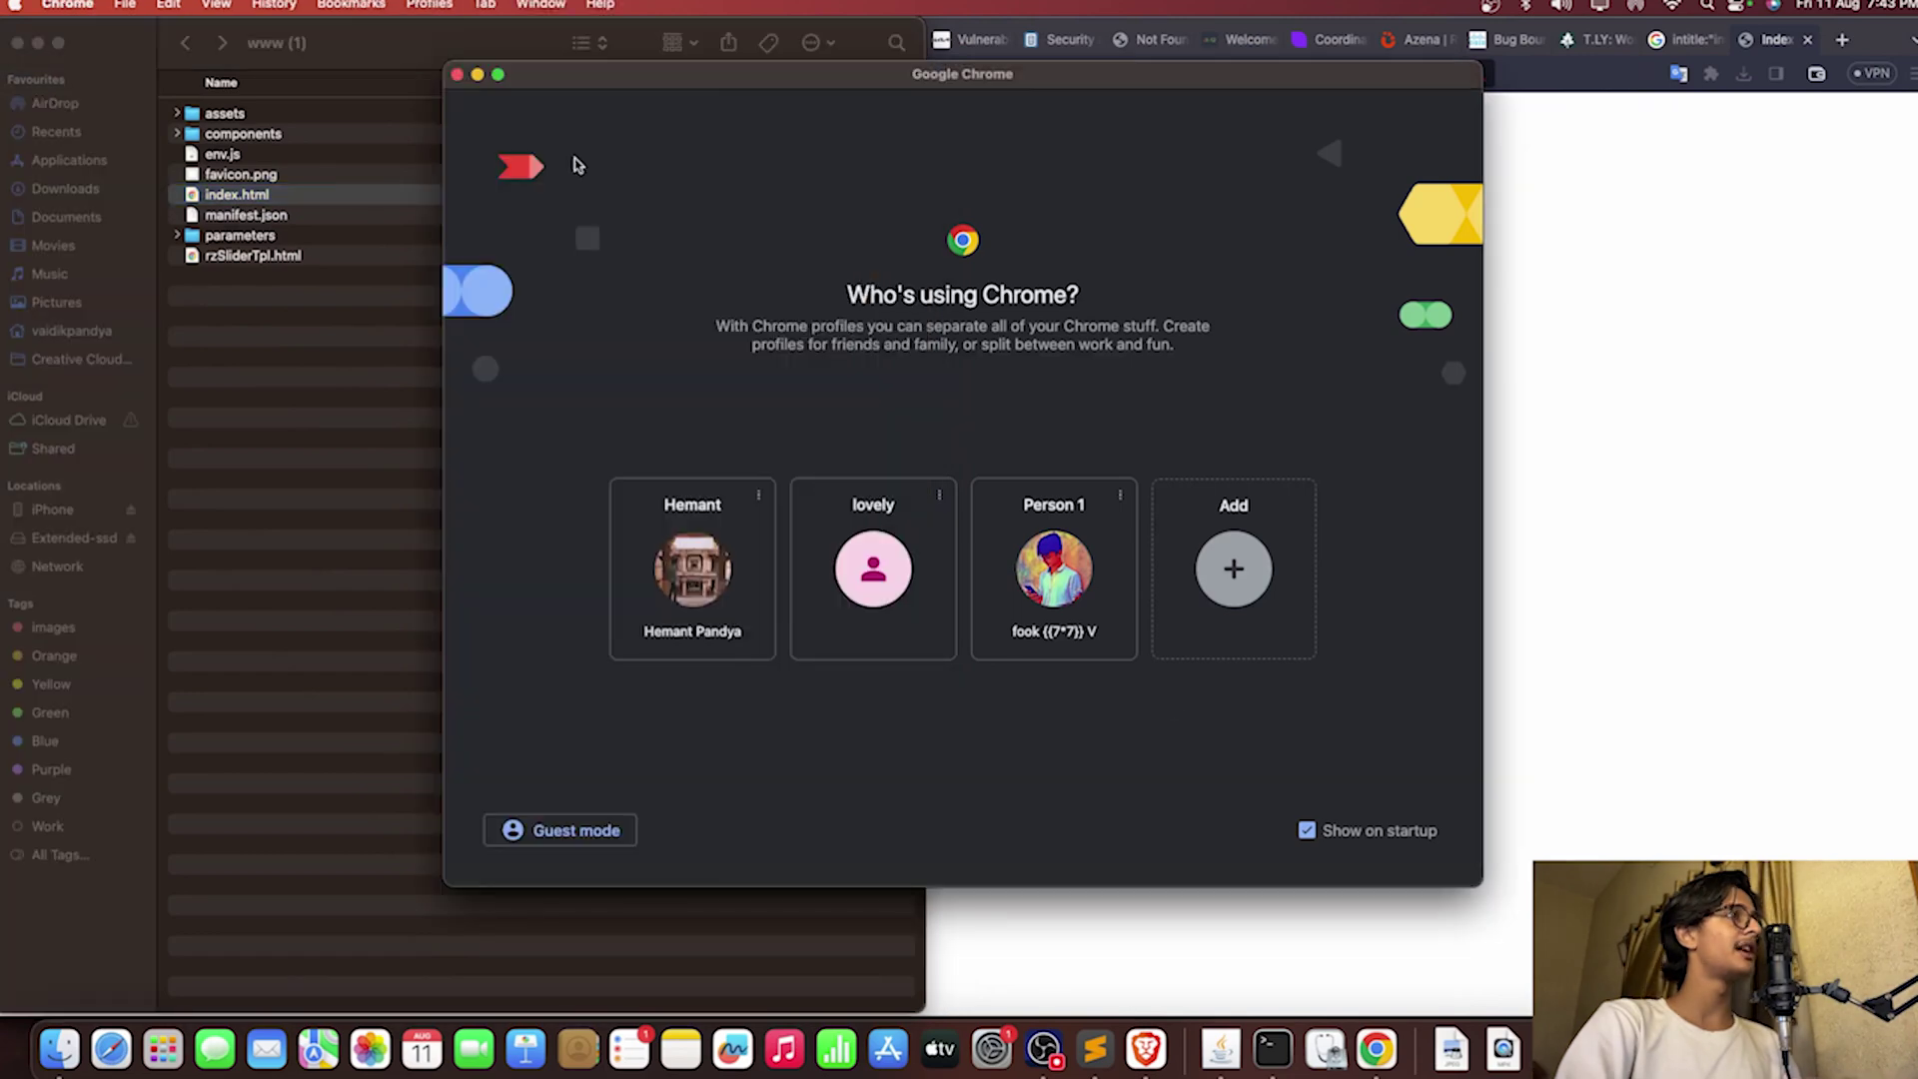
# Step: Search the components folder's file contents for 'api=', which finds no matches
pyautogui.click(457, 74)
pyautogui.doubleClick(243, 133)
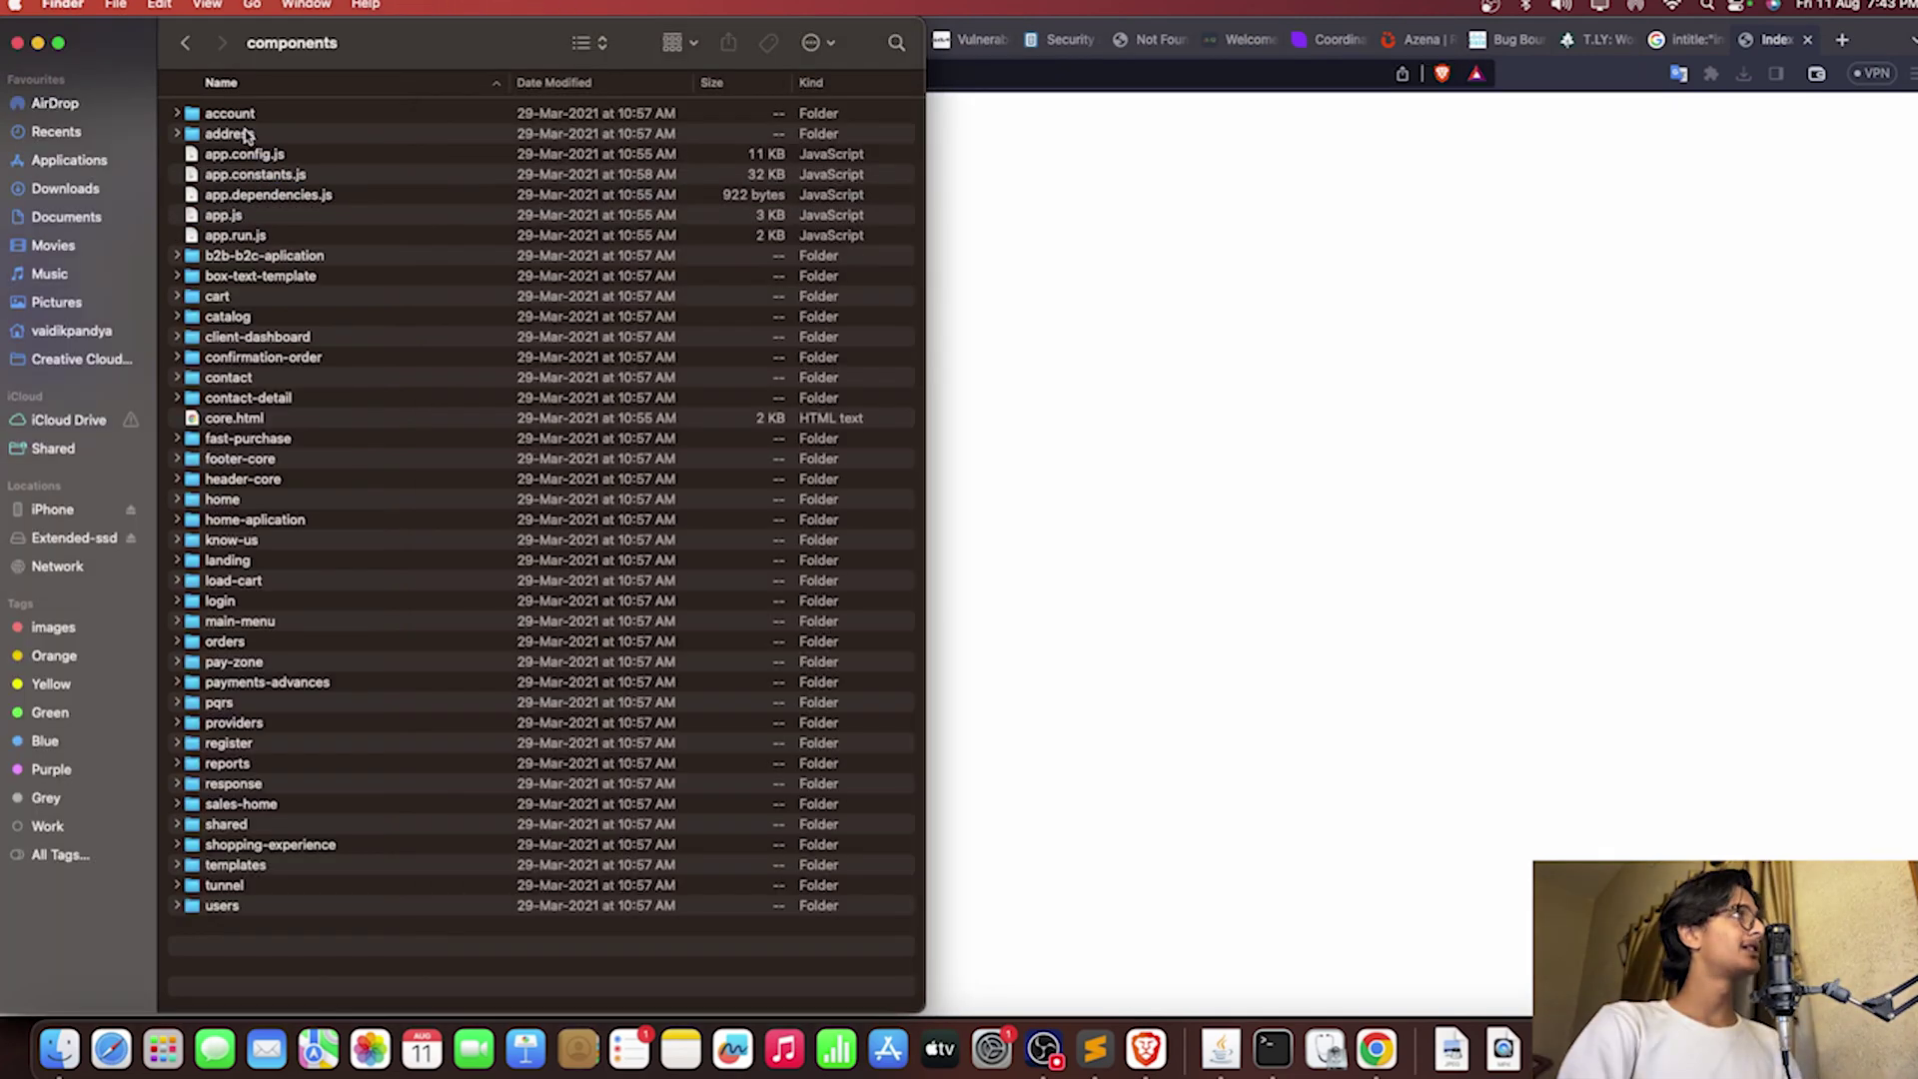
pyautogui.click(249, 135)
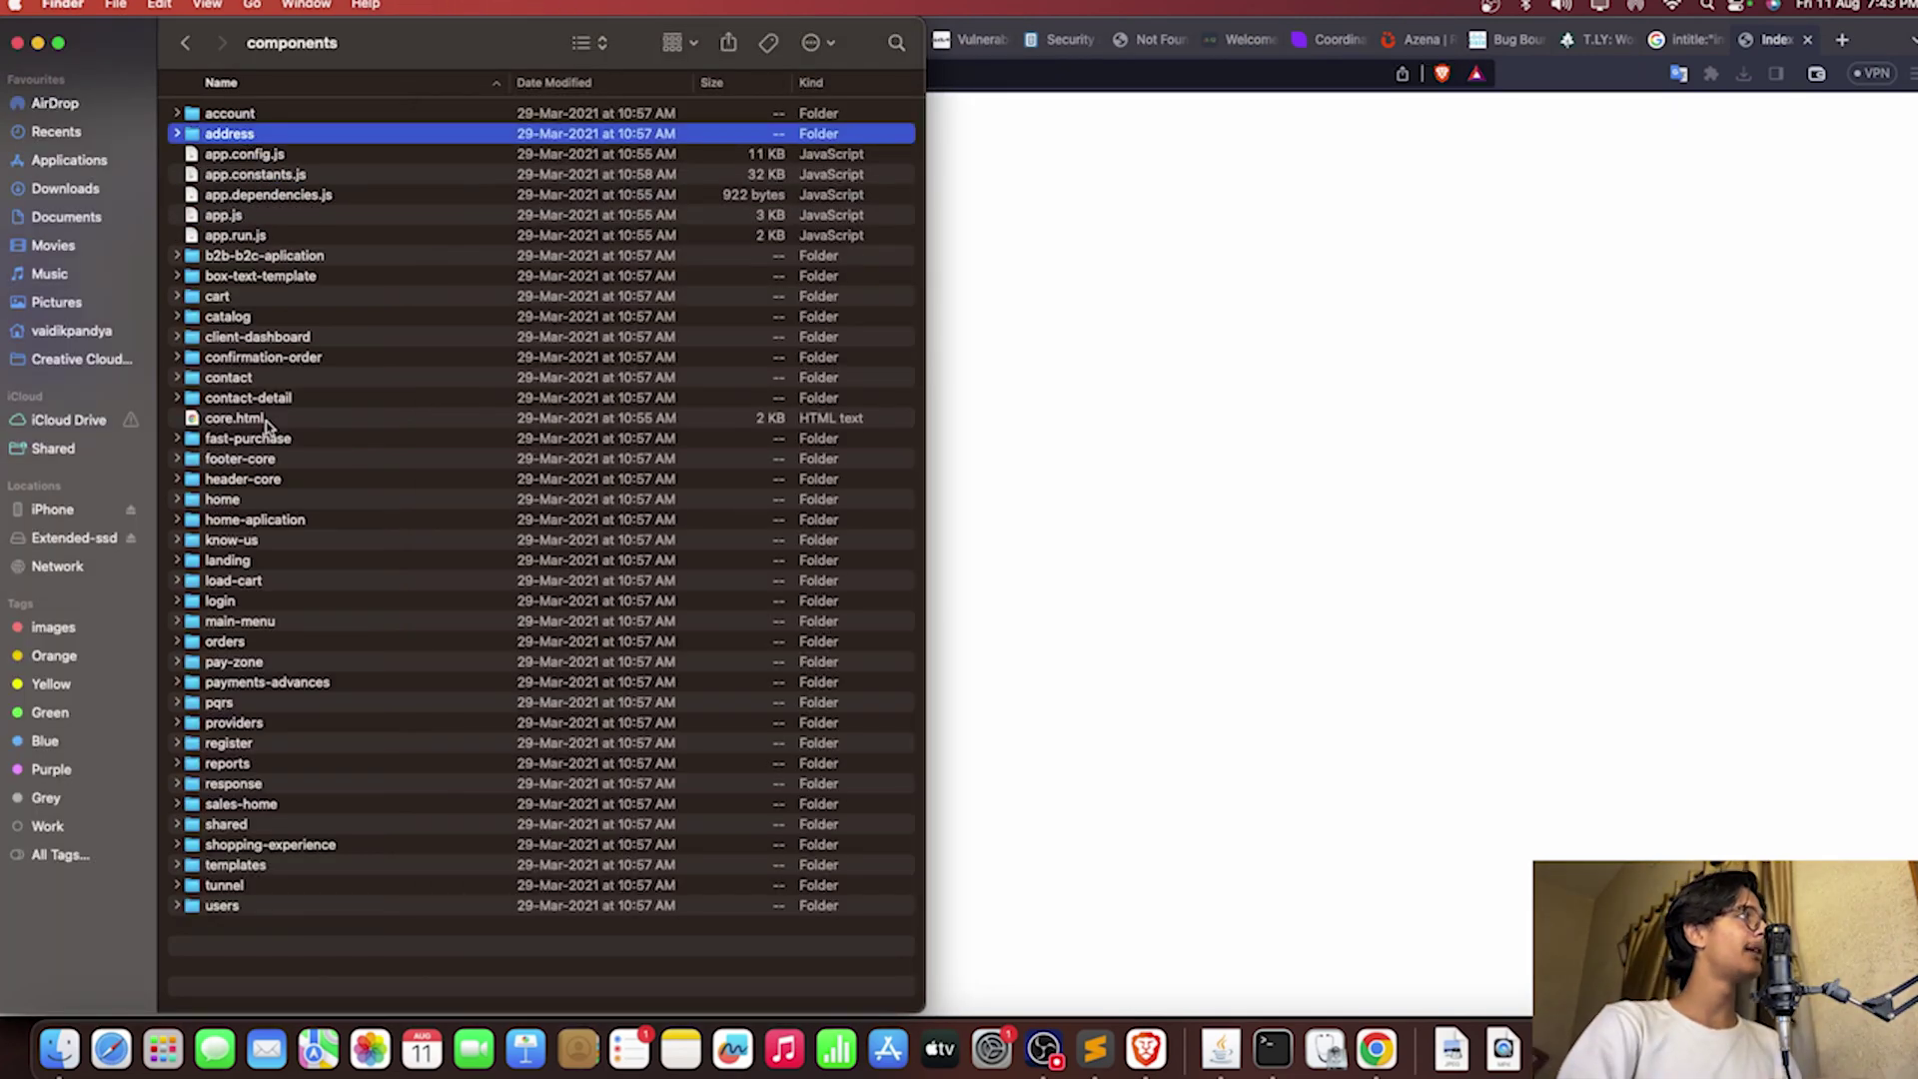
pyautogui.press('super+f')
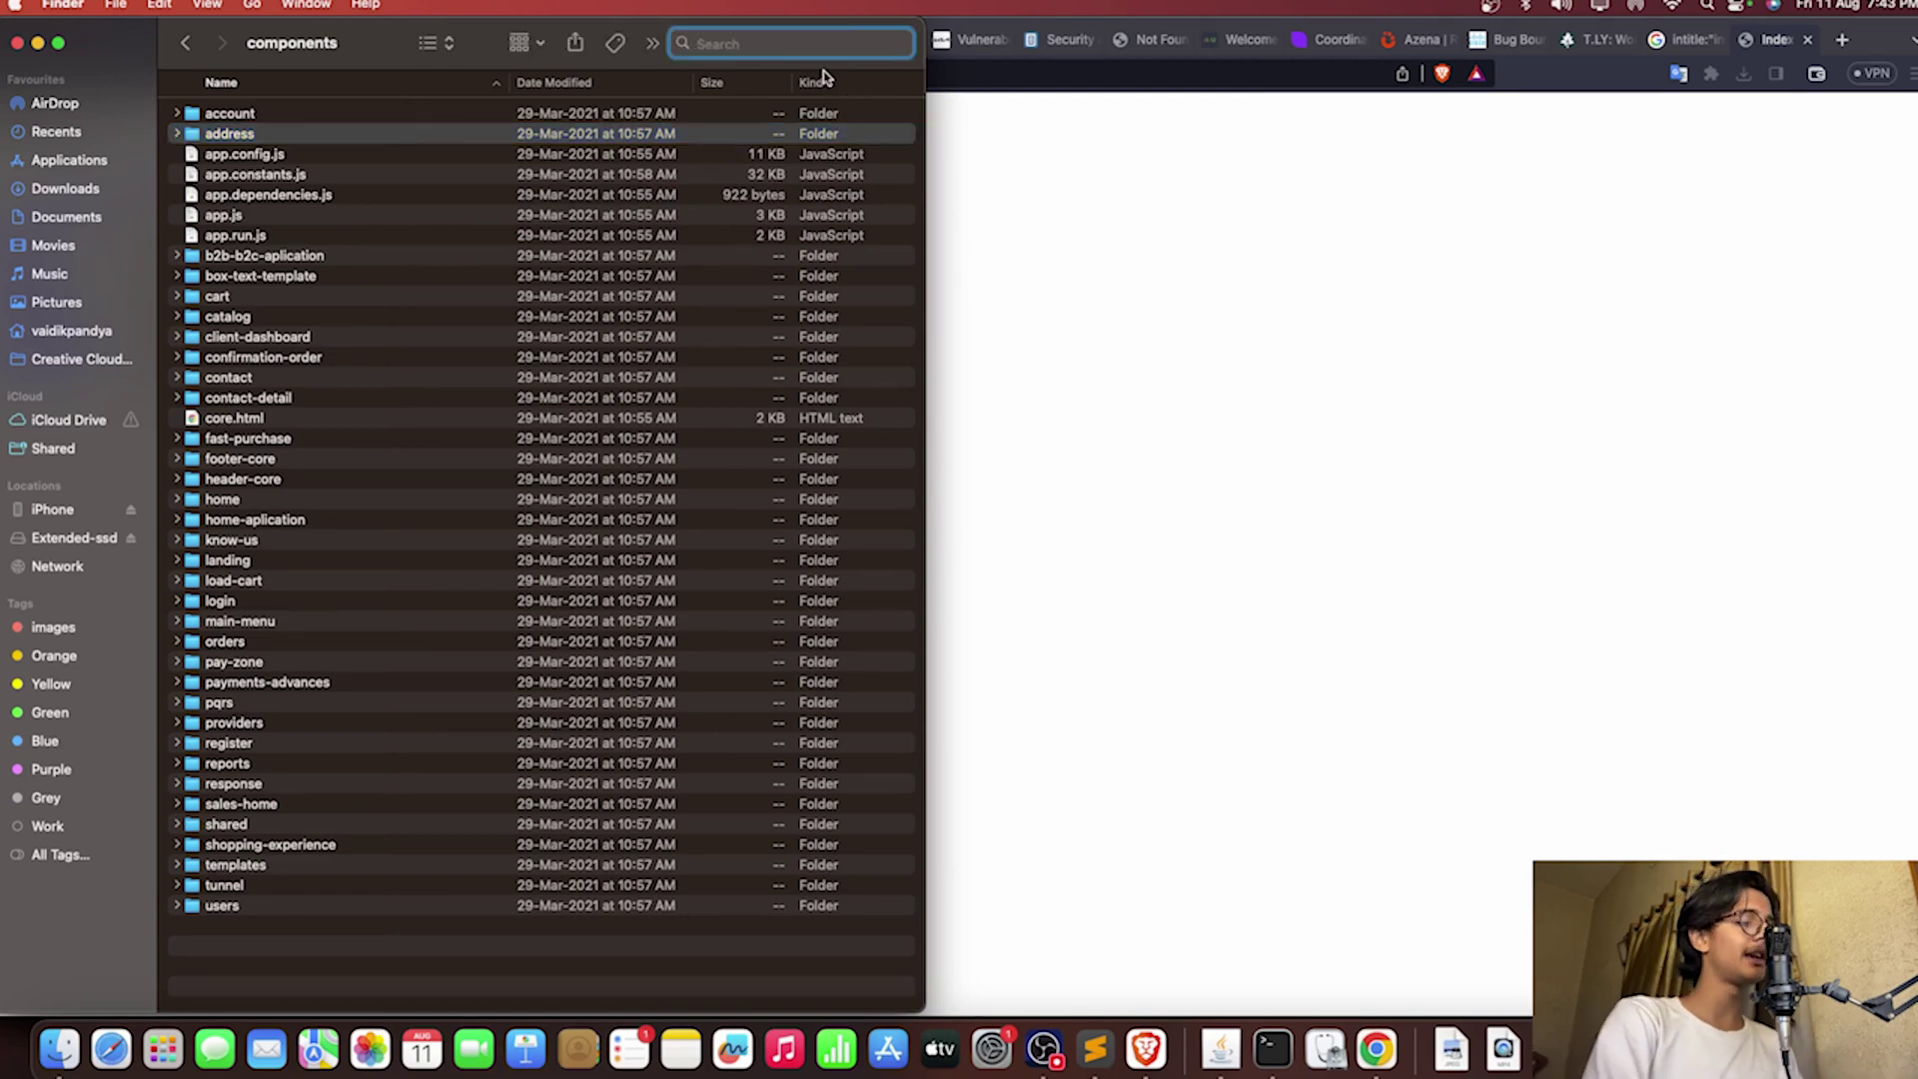
pyautogui.write('api=')
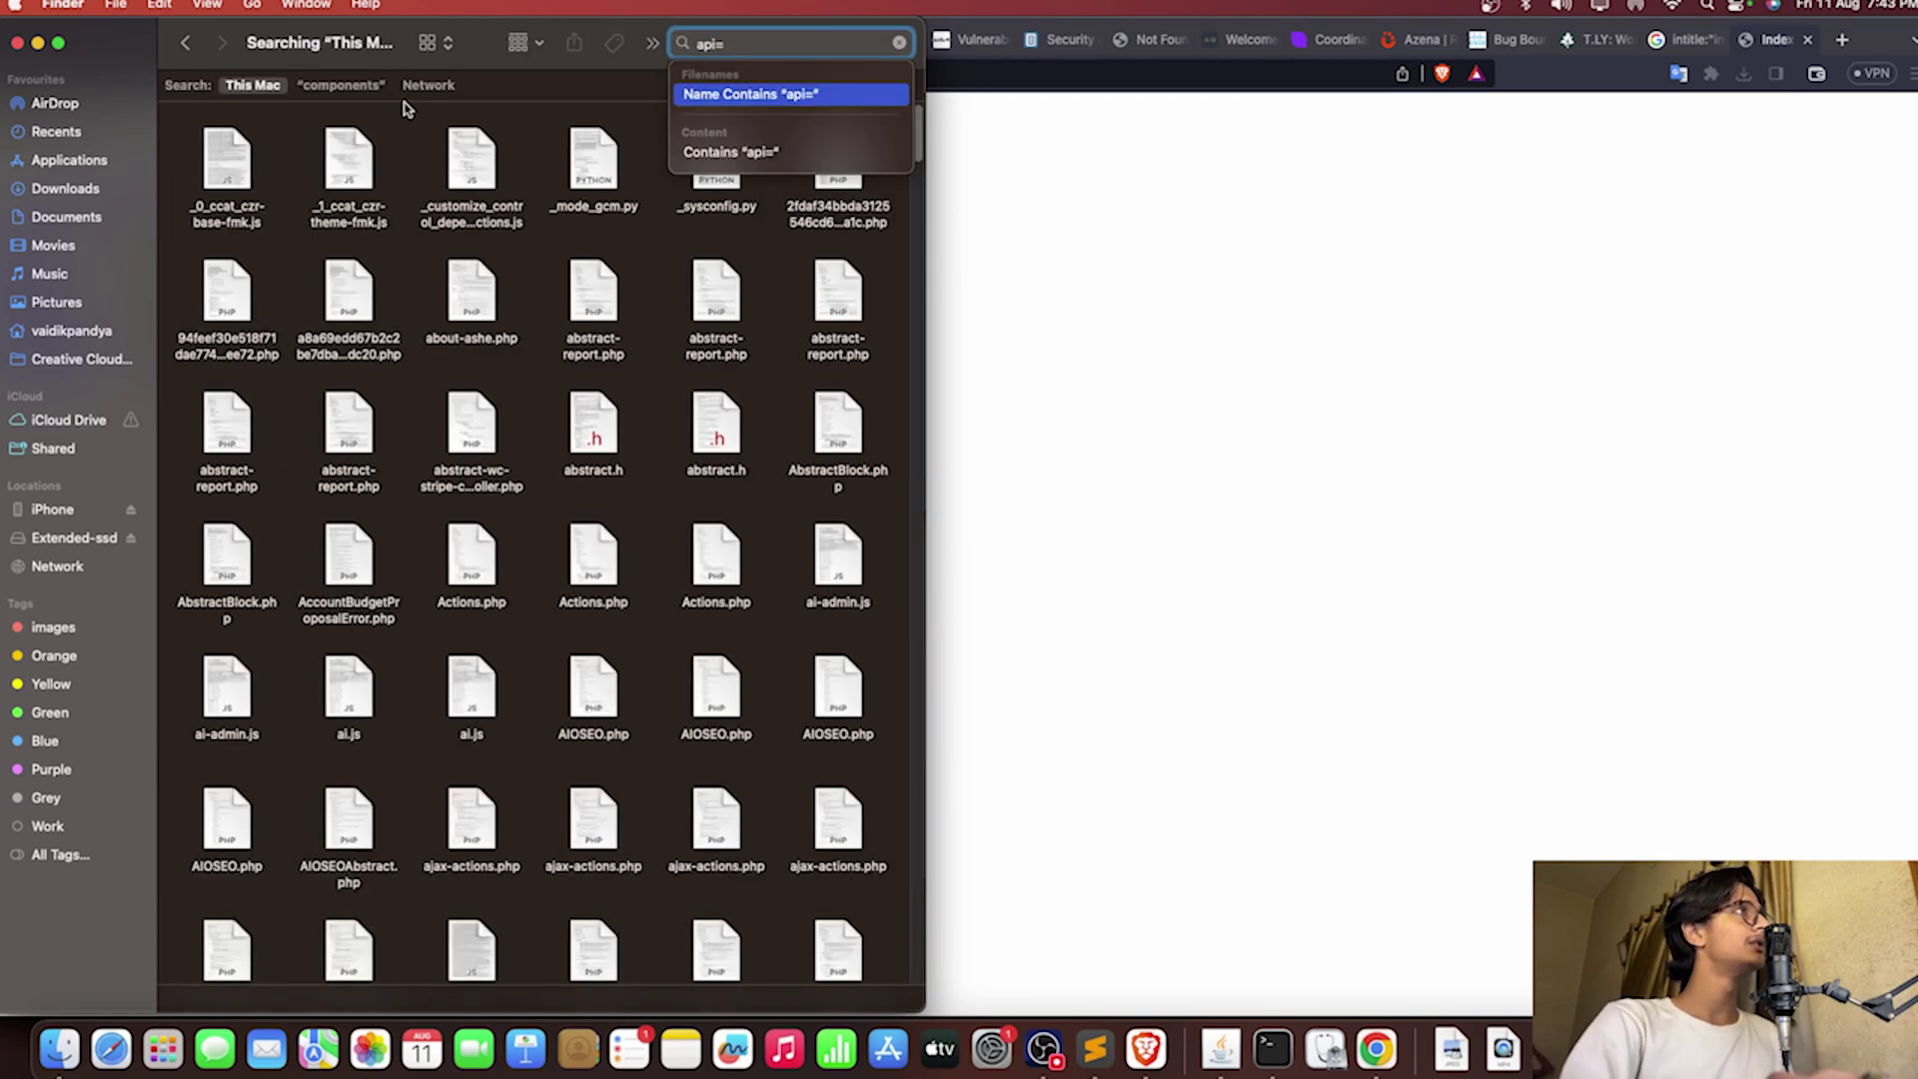
pyautogui.click(340, 85)
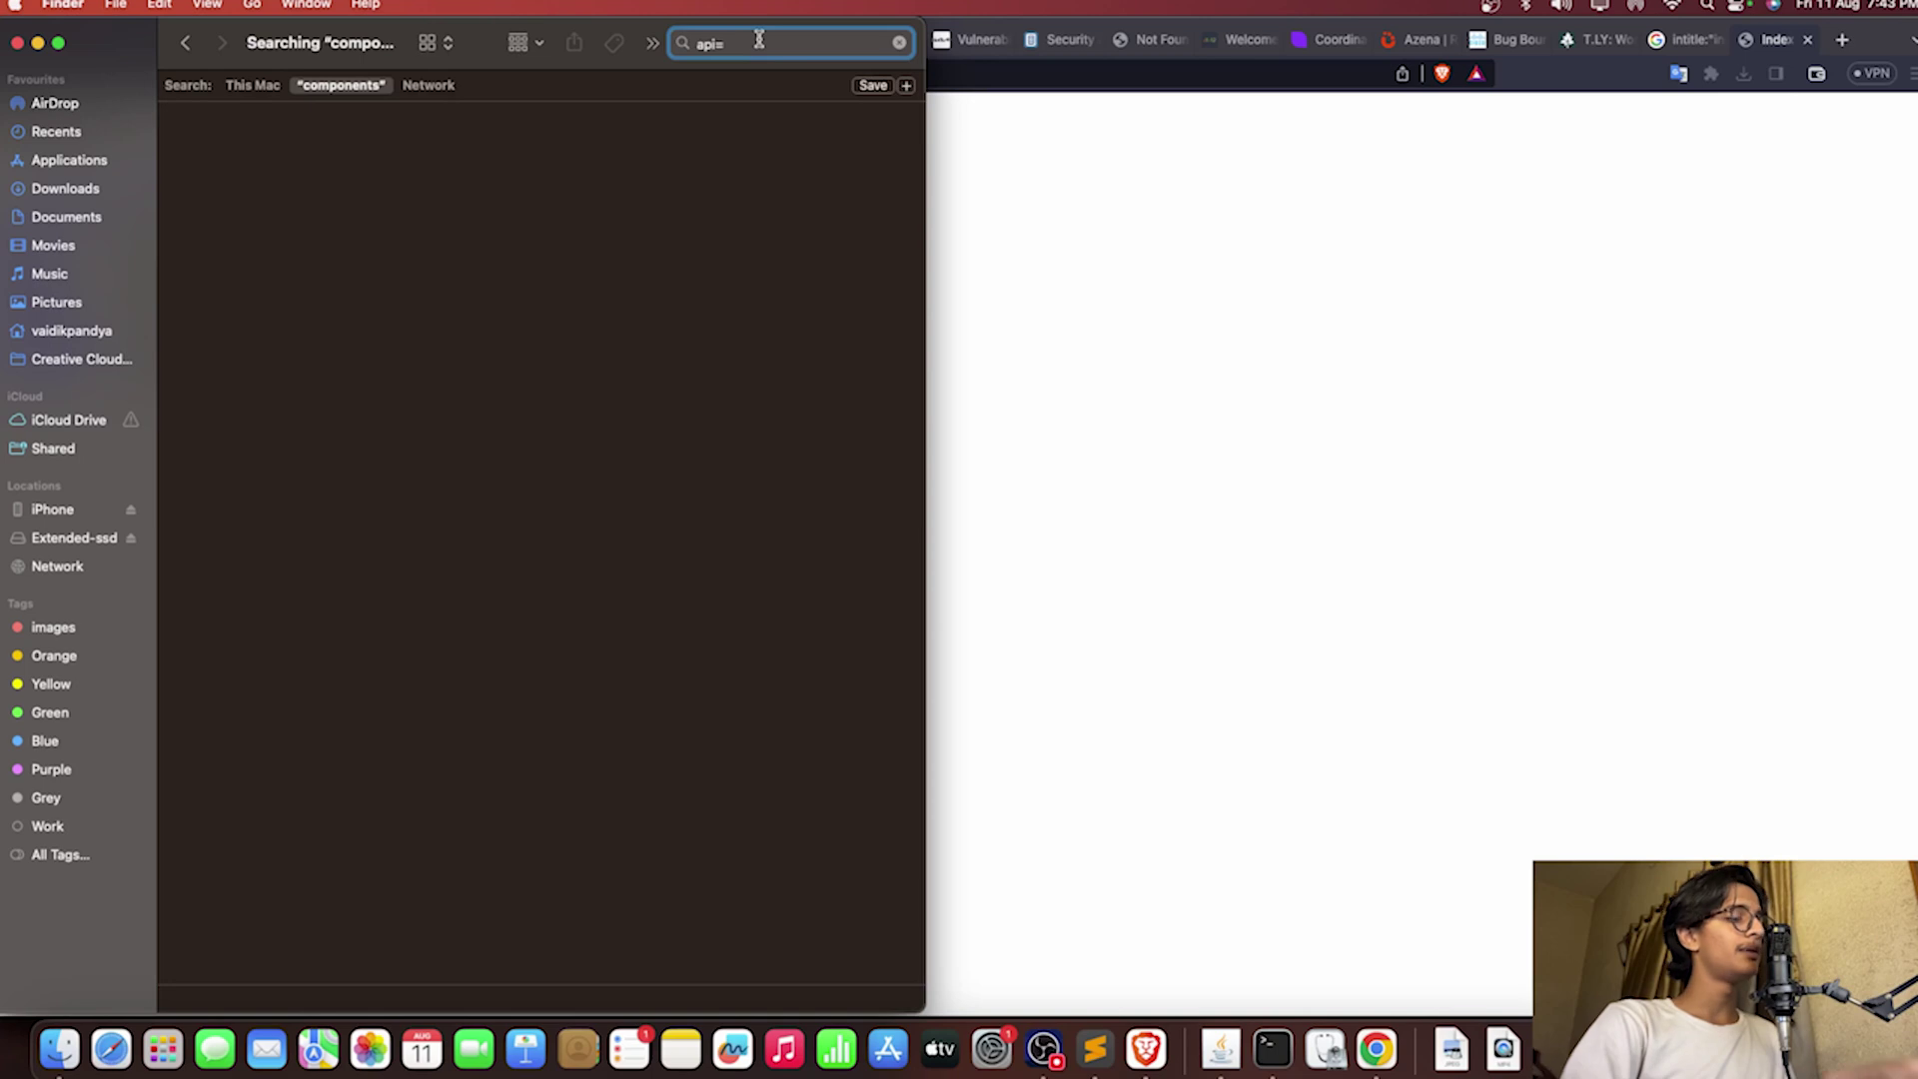
pyautogui.press('BackSpace')
pyautogui.write('=')
pyautogui.click(762, 153)
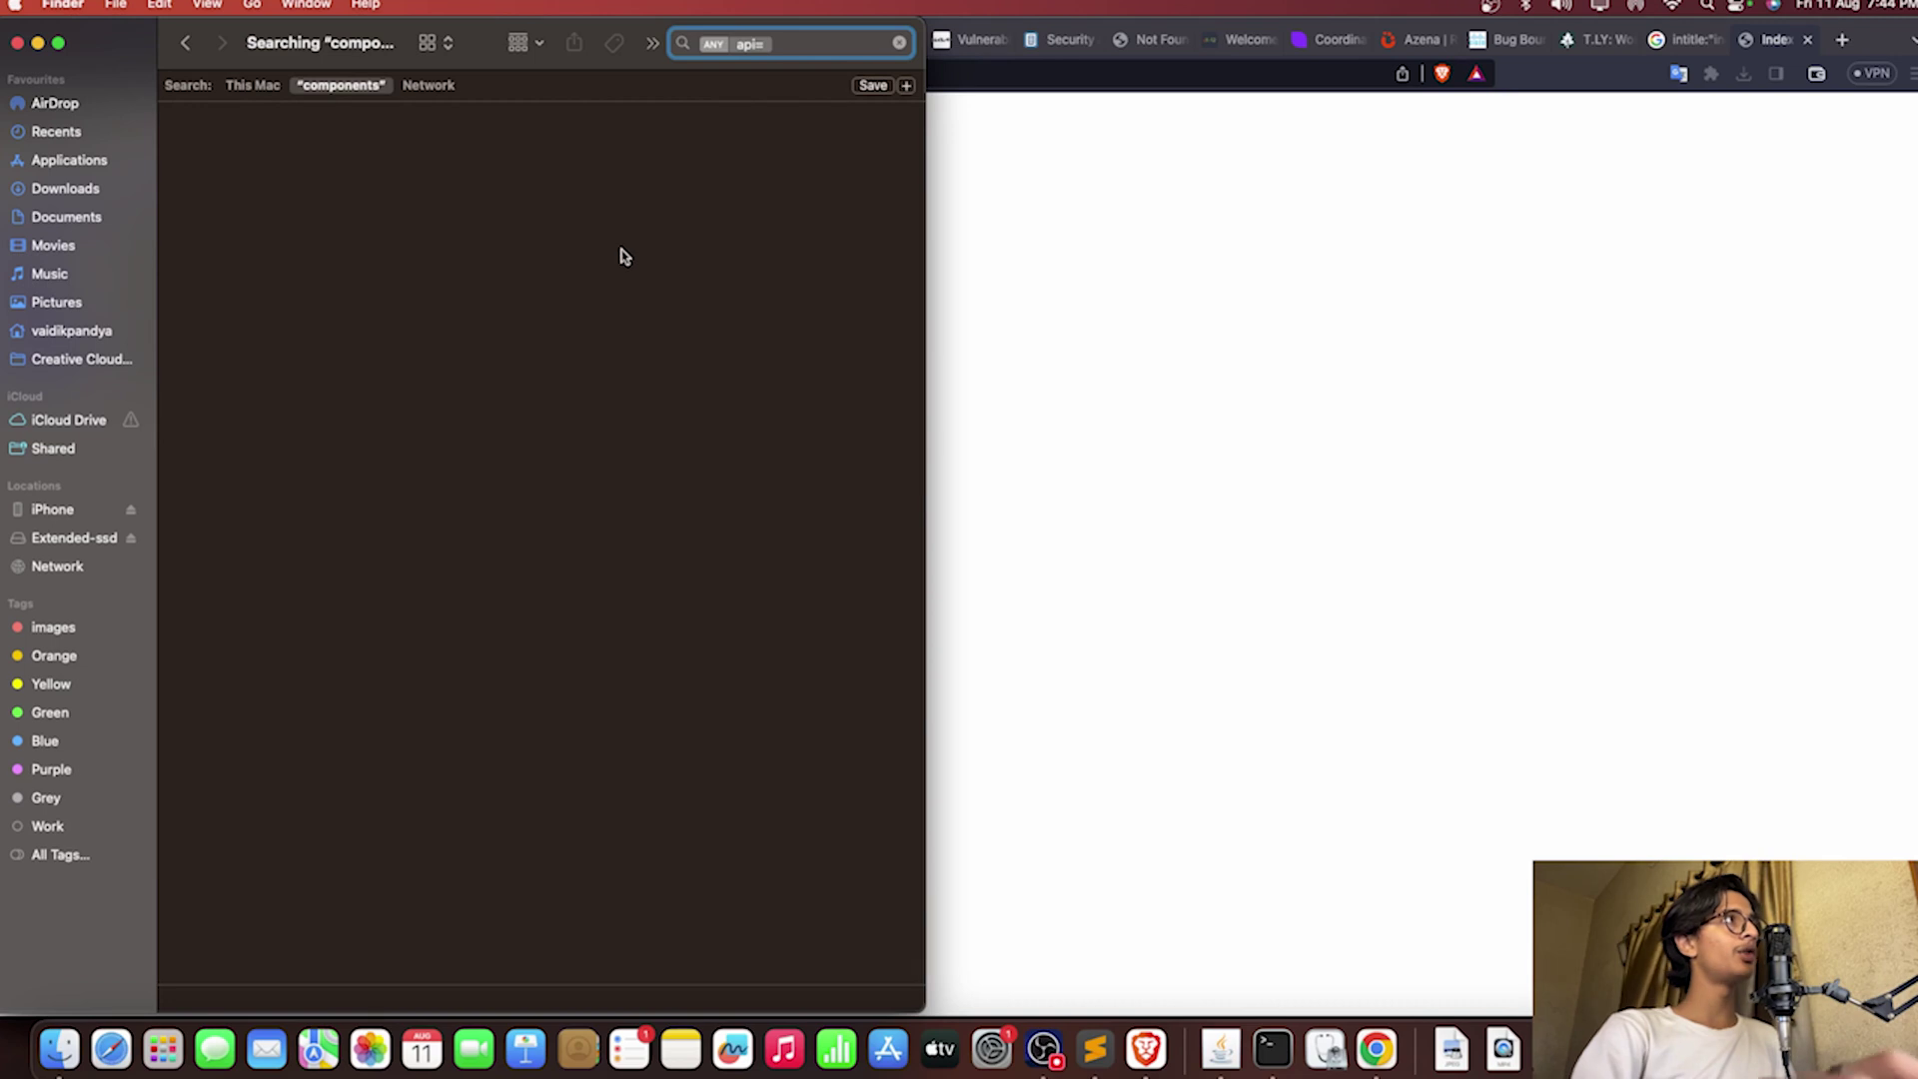
# Step: Close the Finder search window and the Index of / tab to return to the Google results
pyautogui.click(618, 245)
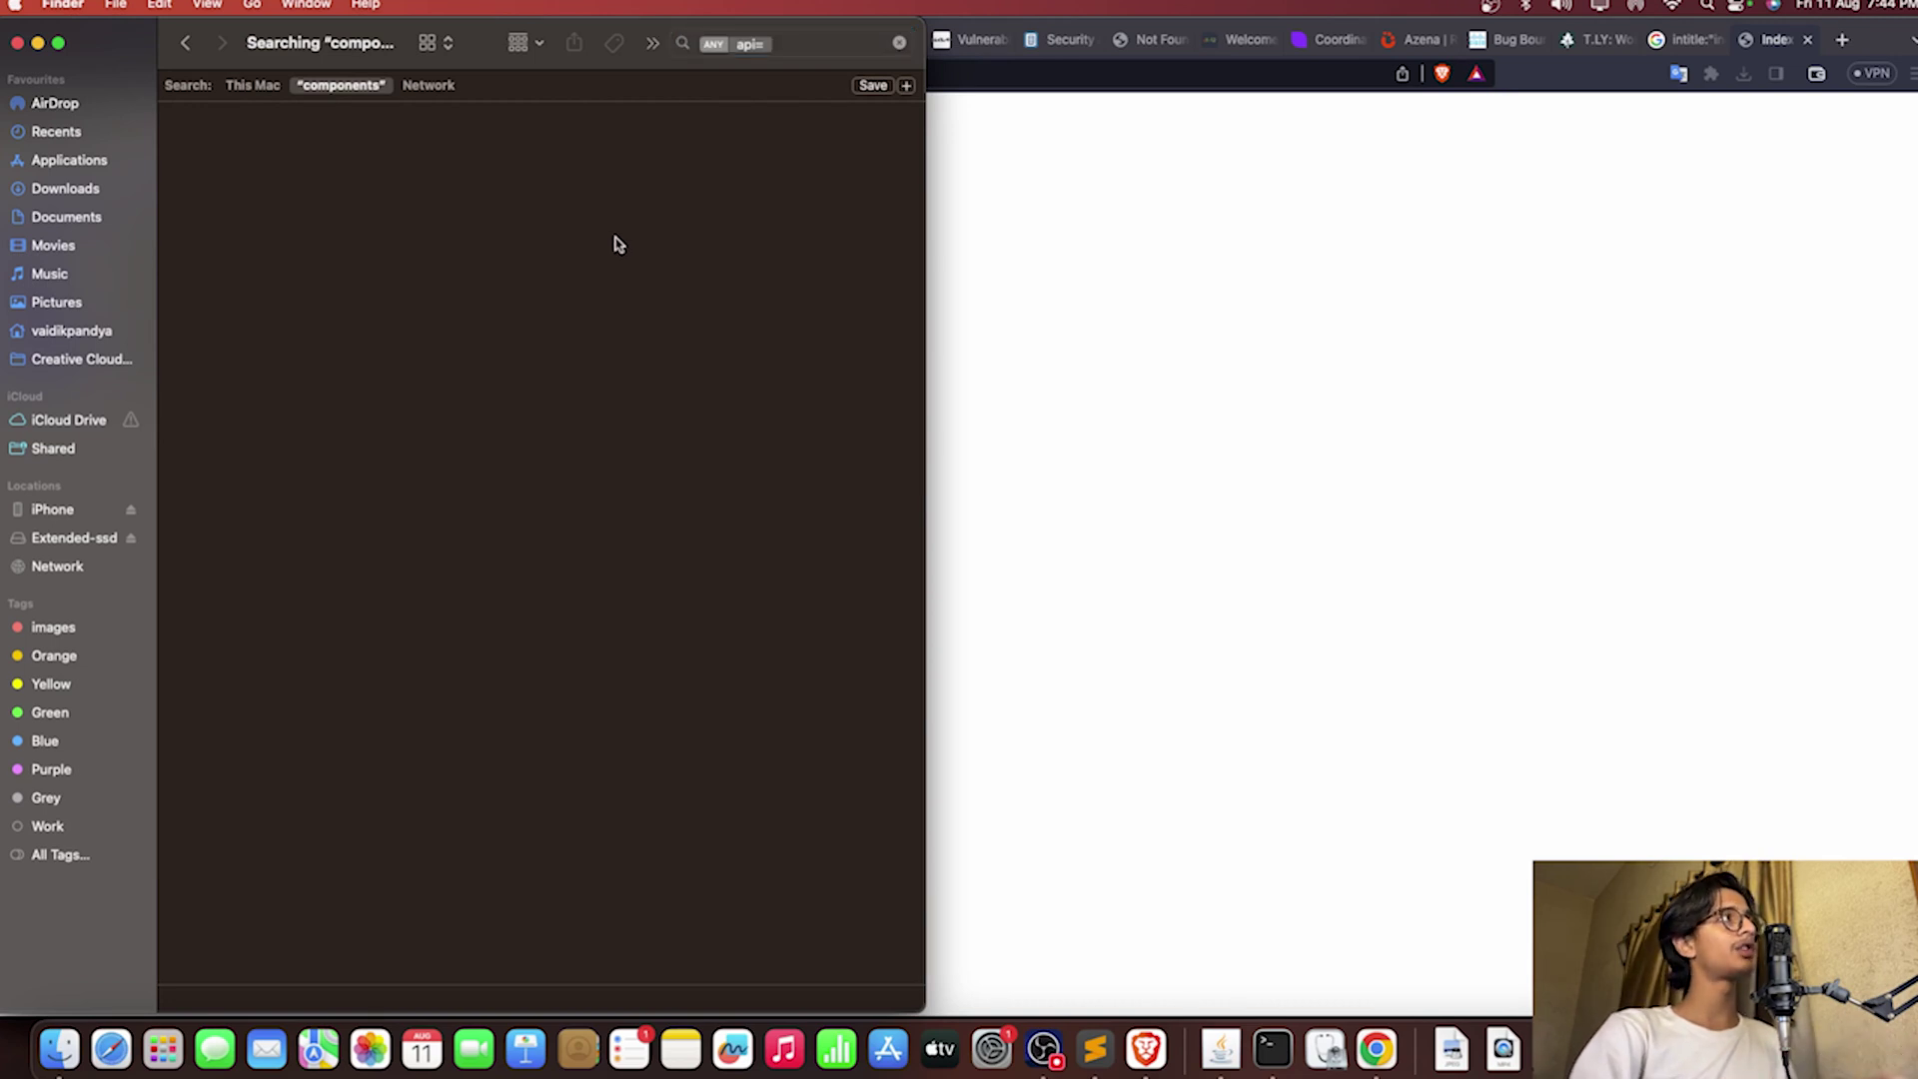
pyautogui.press('super+w')
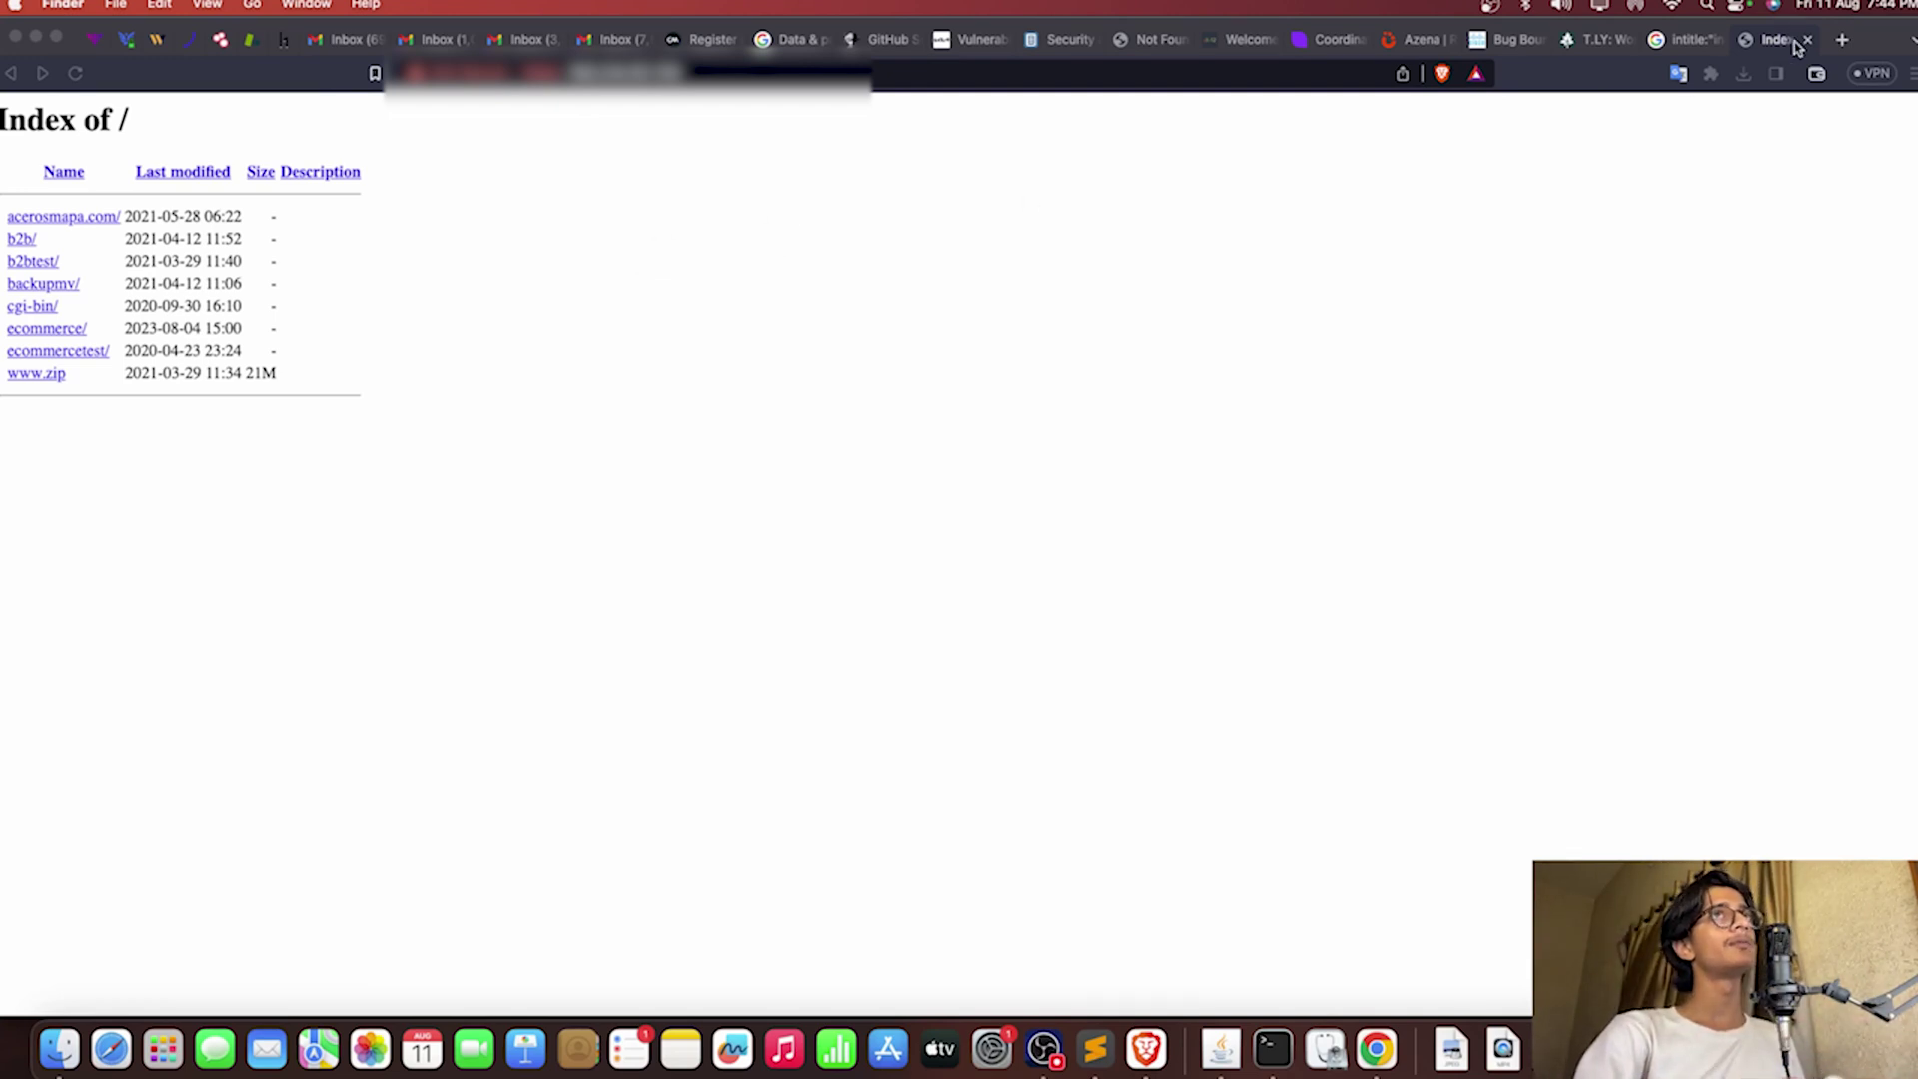
pyautogui.click(1808, 39)
pyautogui.click(1808, 39)
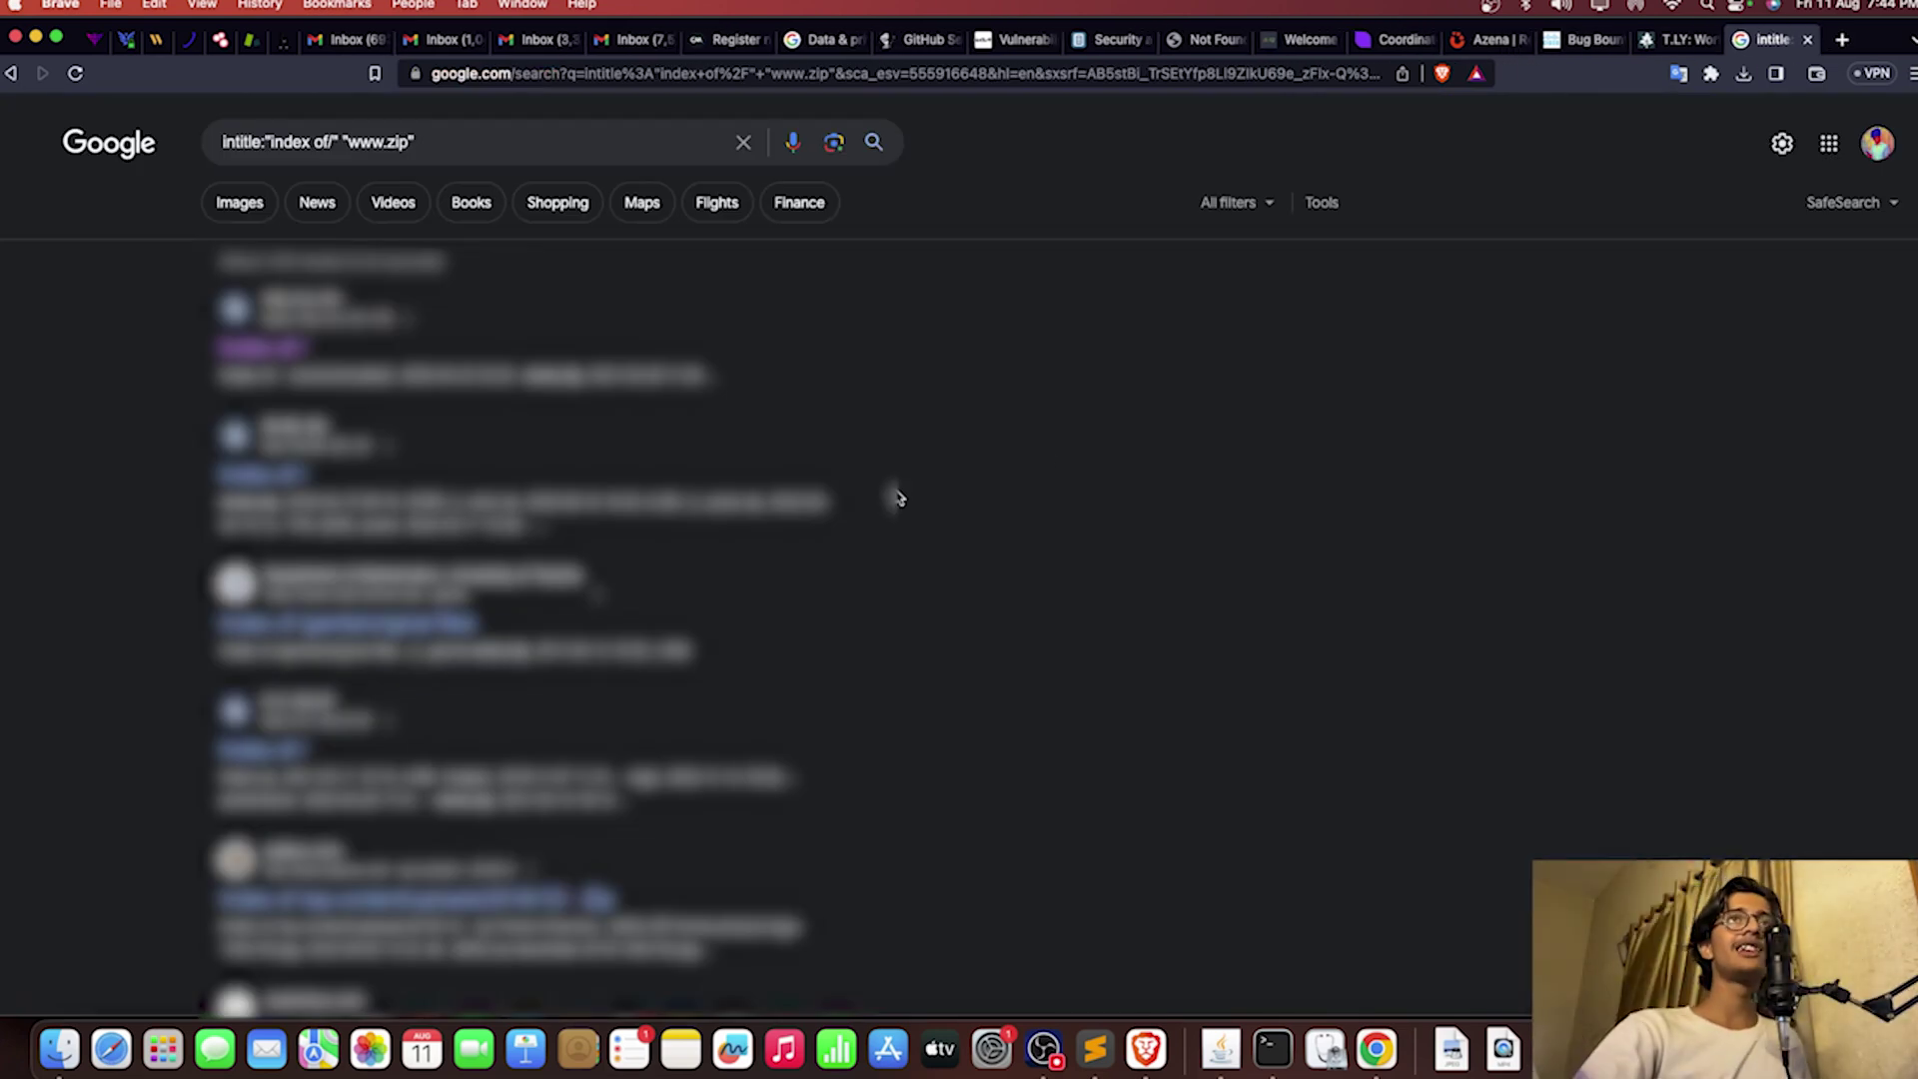
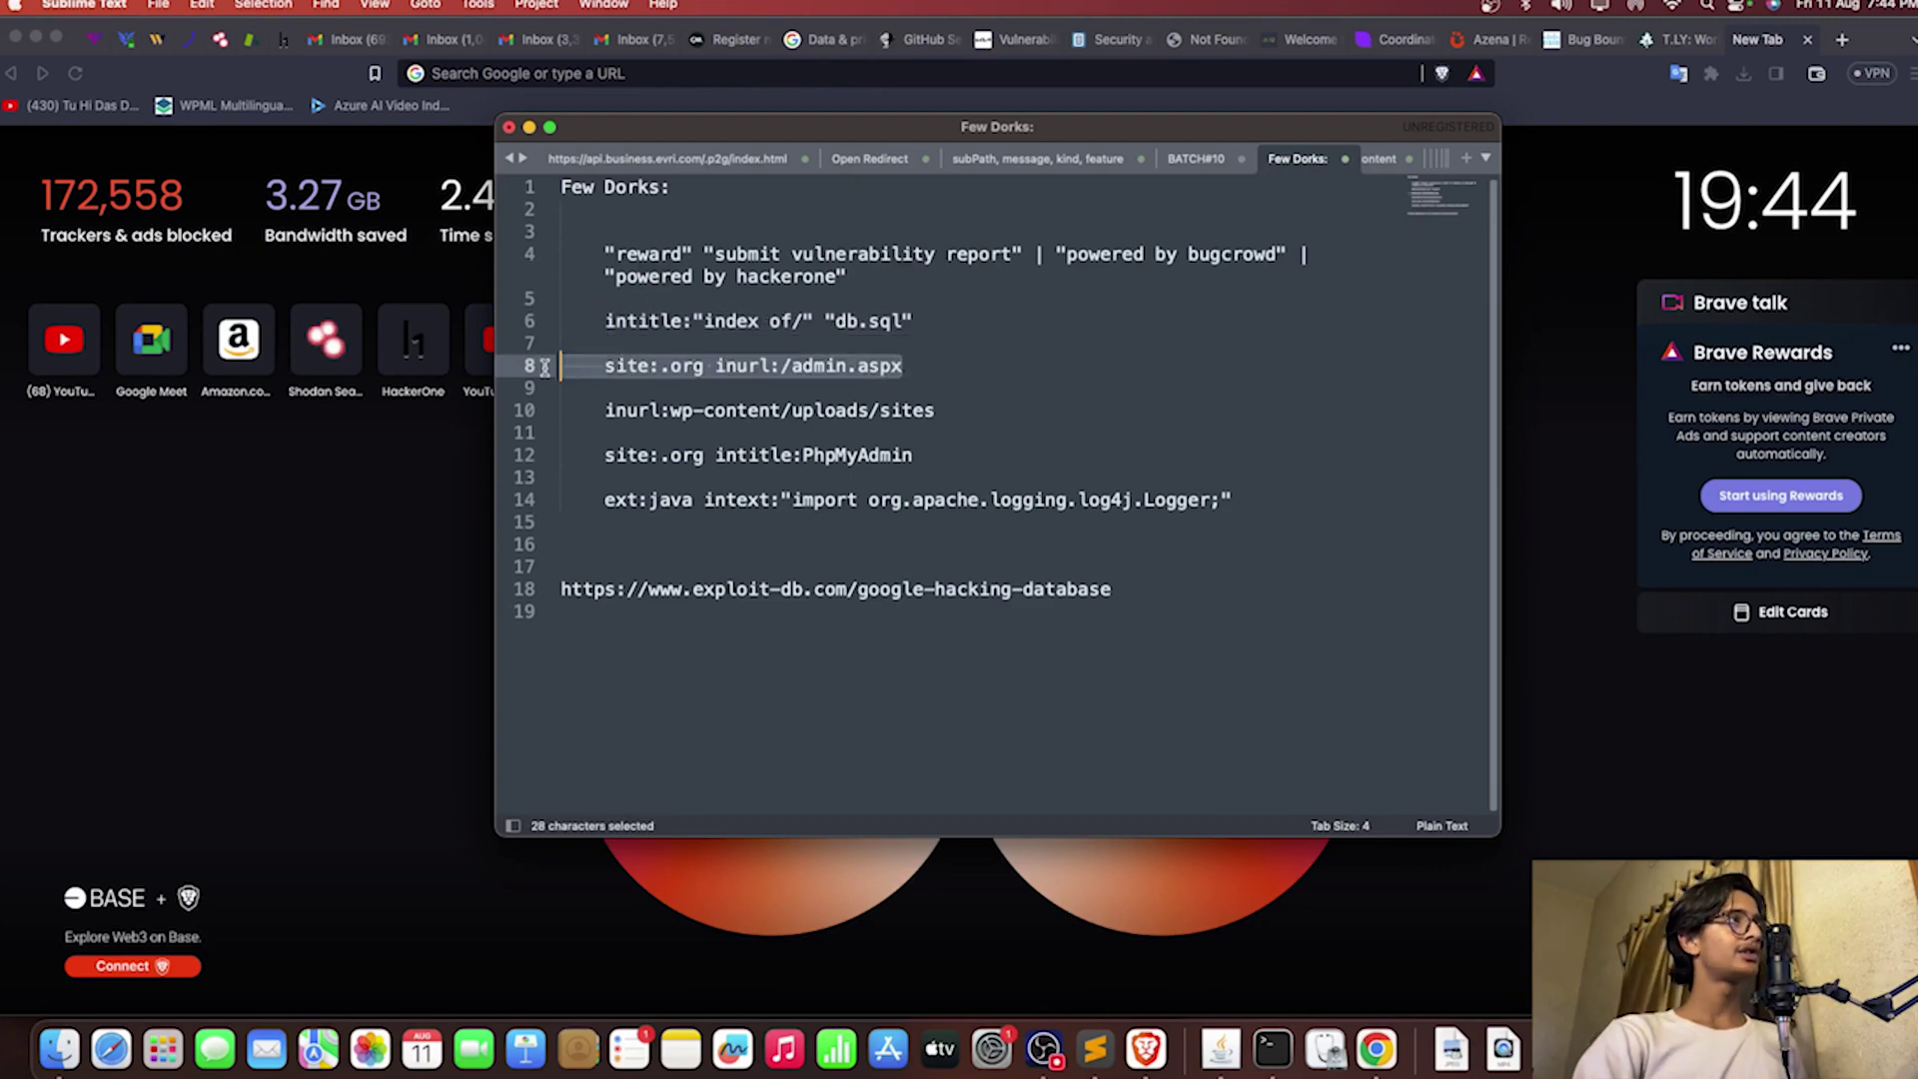
# Step: Copy the site:.org inurl:/admin.aspx dork from Sublime Text and bring Brave to the front
pyautogui.press('super+c')
pyautogui.press('super+Tab')
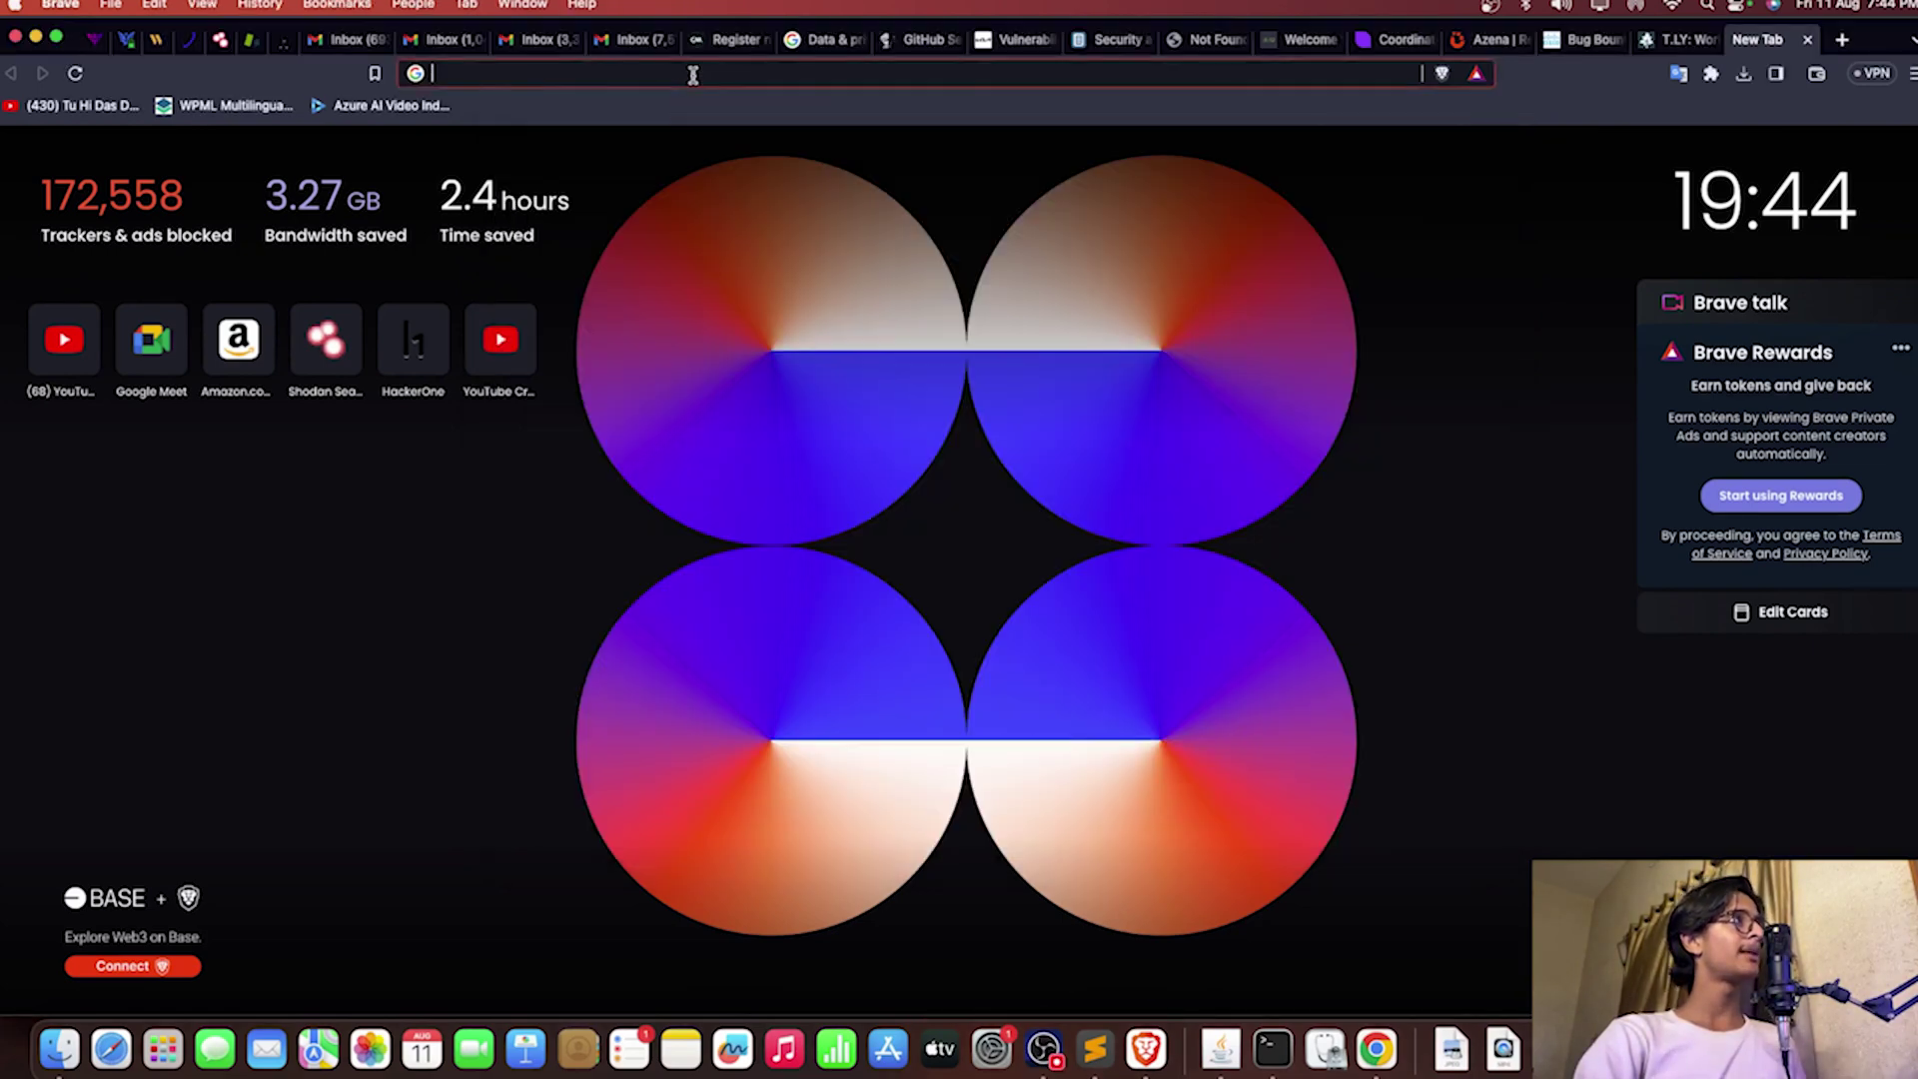
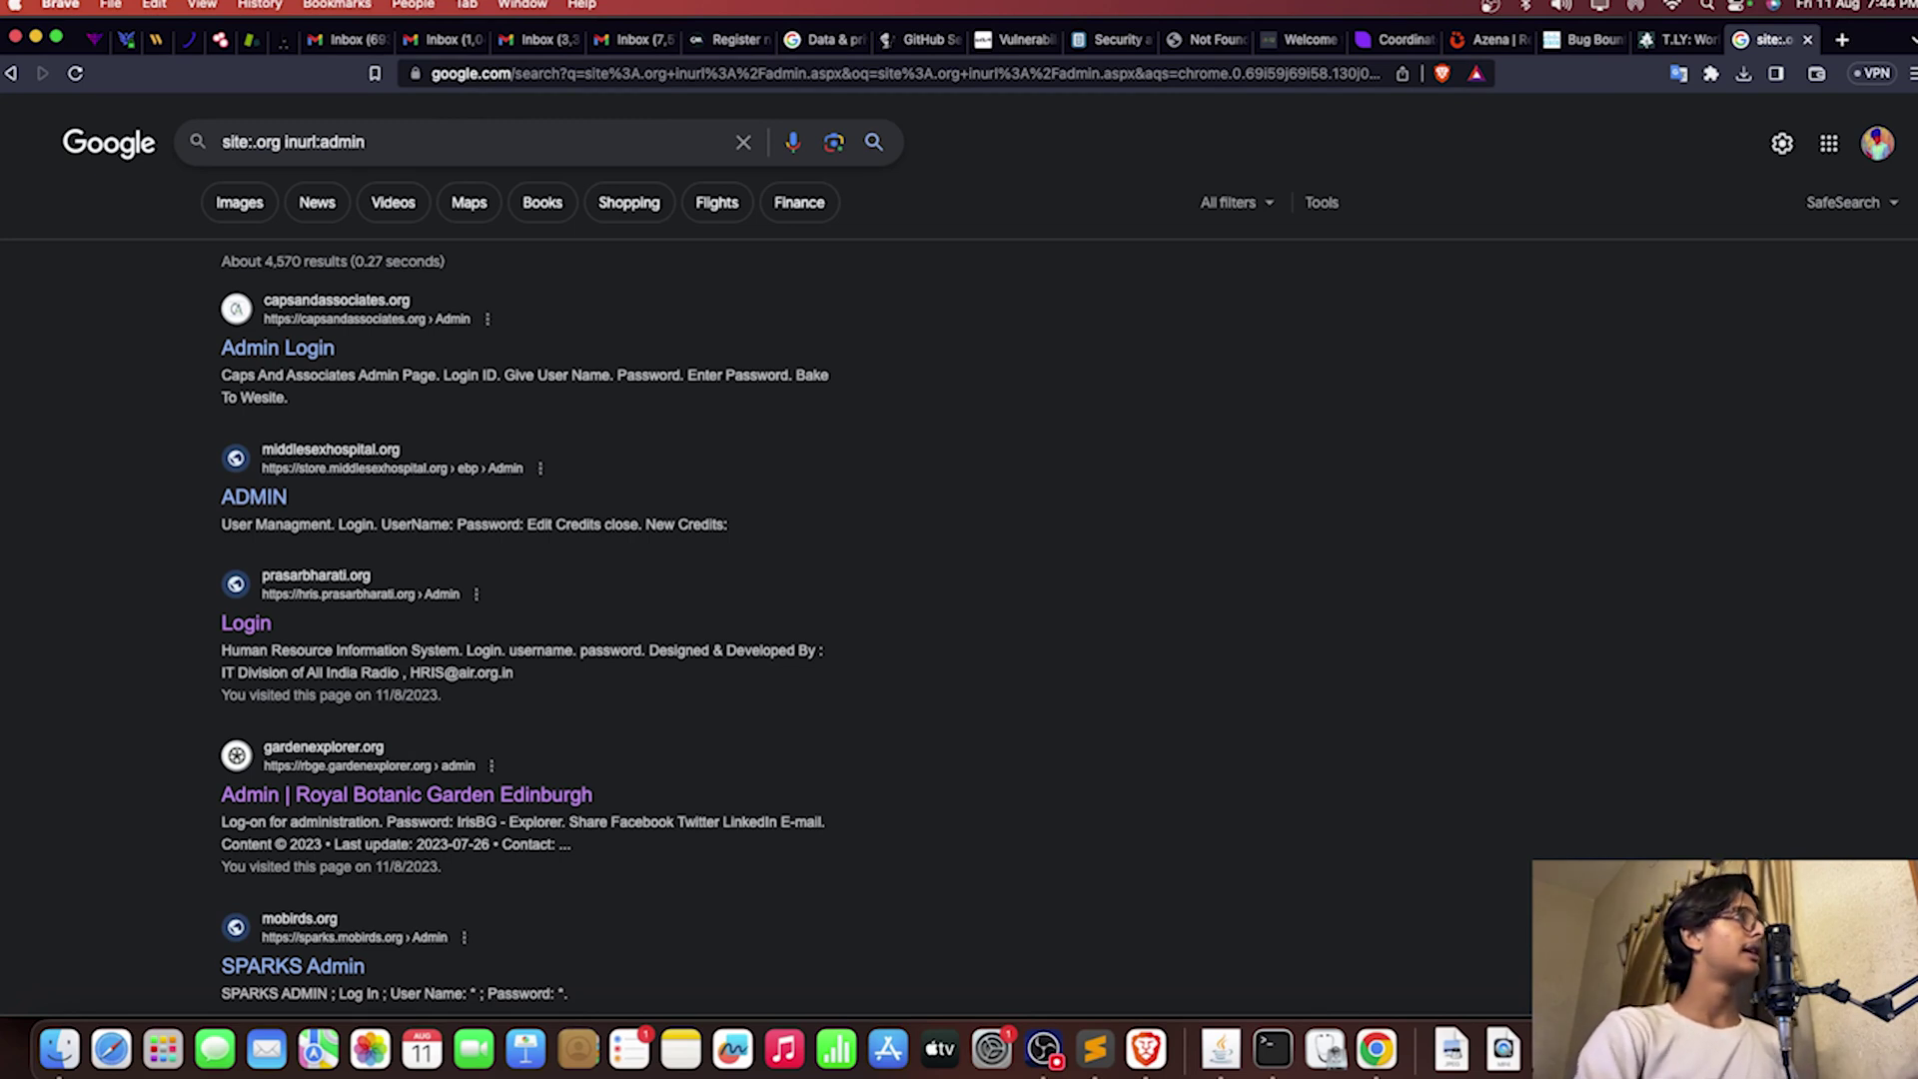
# Step: Replace 'org' with 'sony' in the Google query to search 'site:.sony inurl:admin'
pyautogui.doubleClick(262, 143)
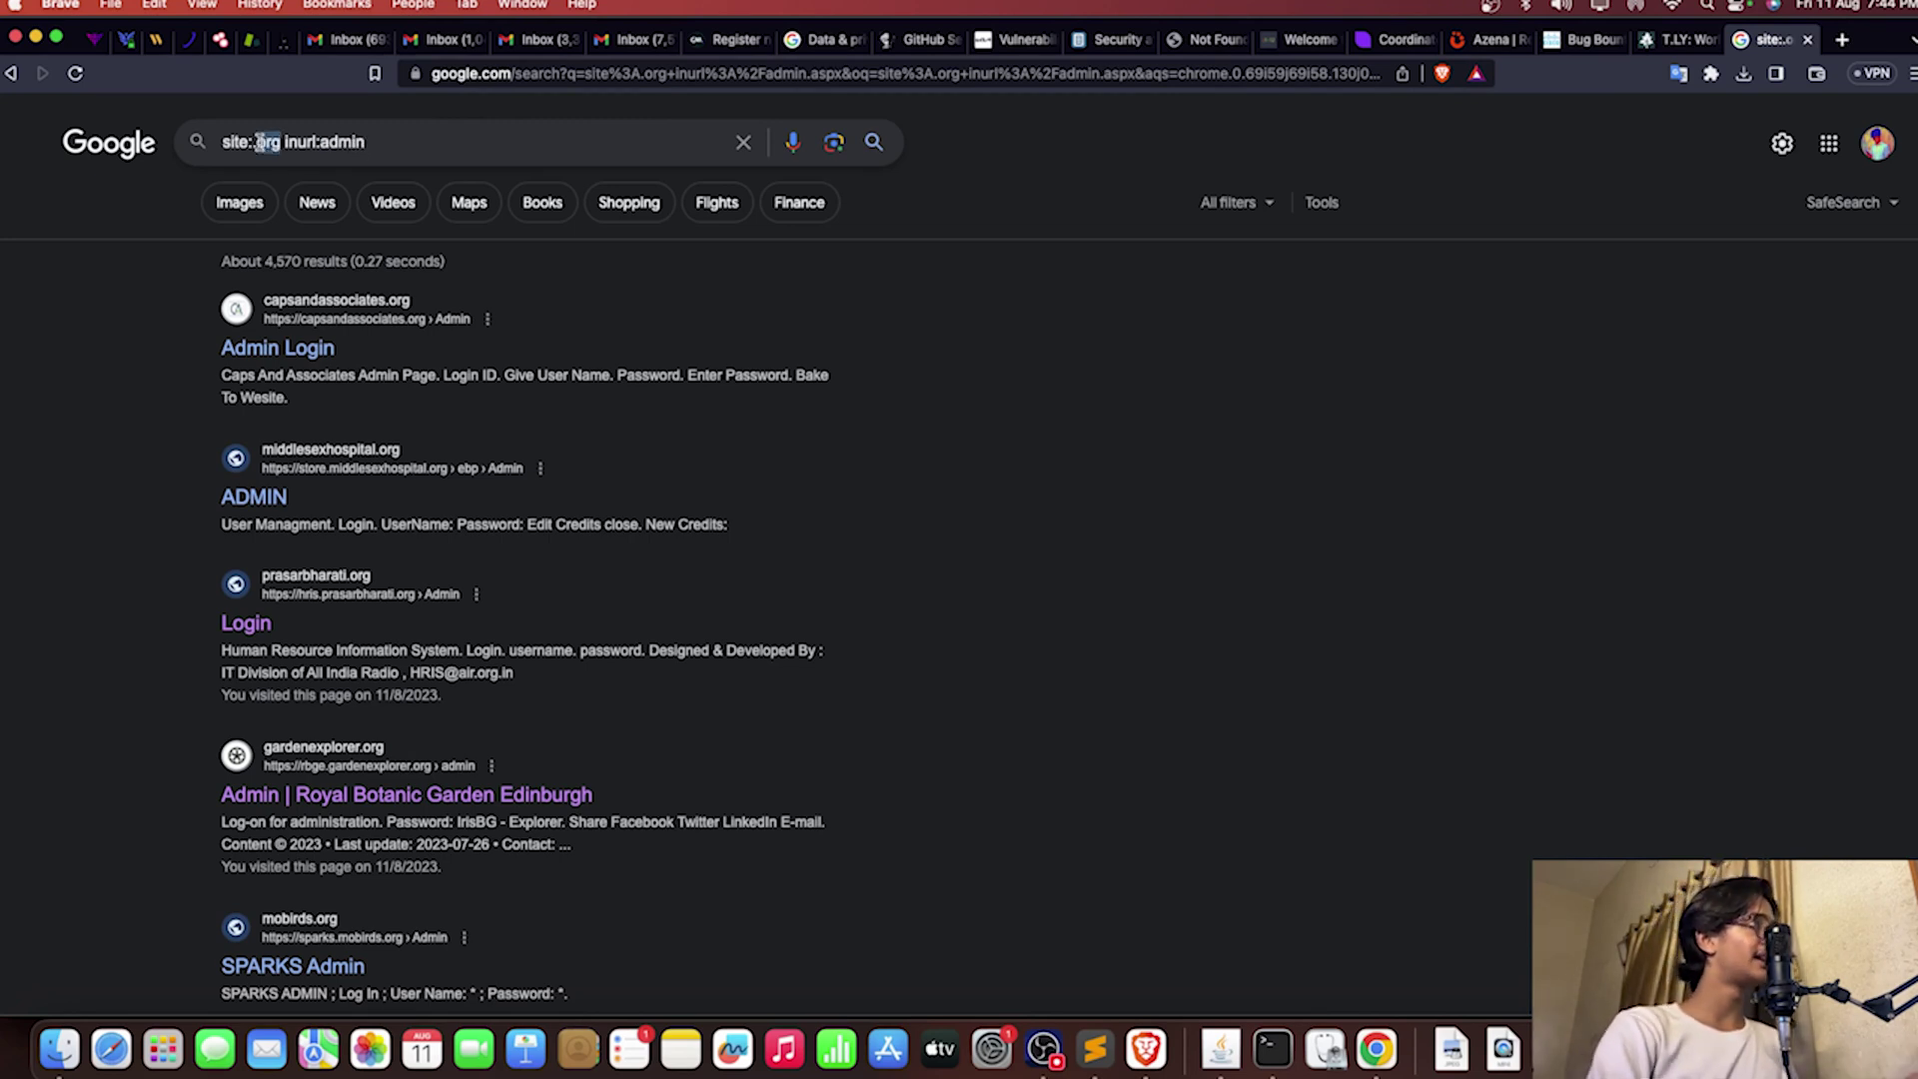
pyautogui.press('BackSpace')
pyautogui.write('sony')
pyautogui.press('Return')
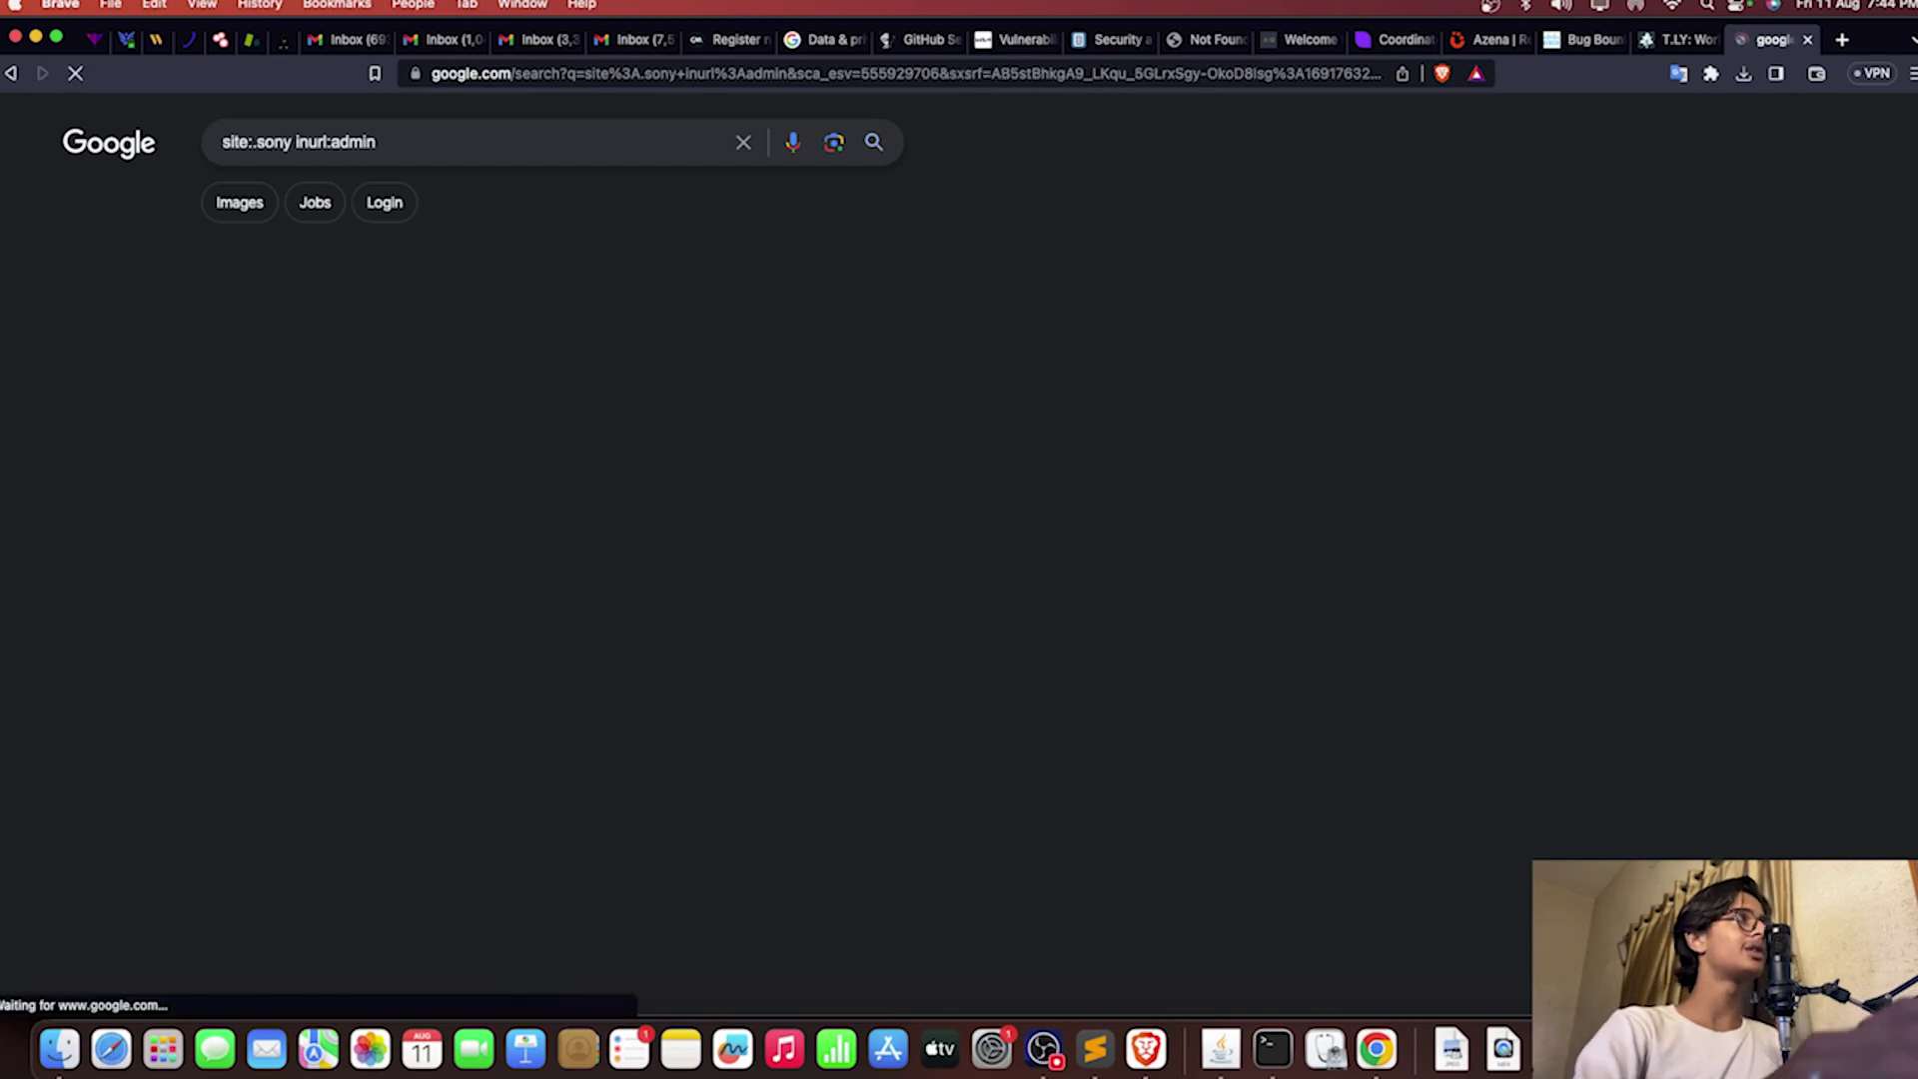
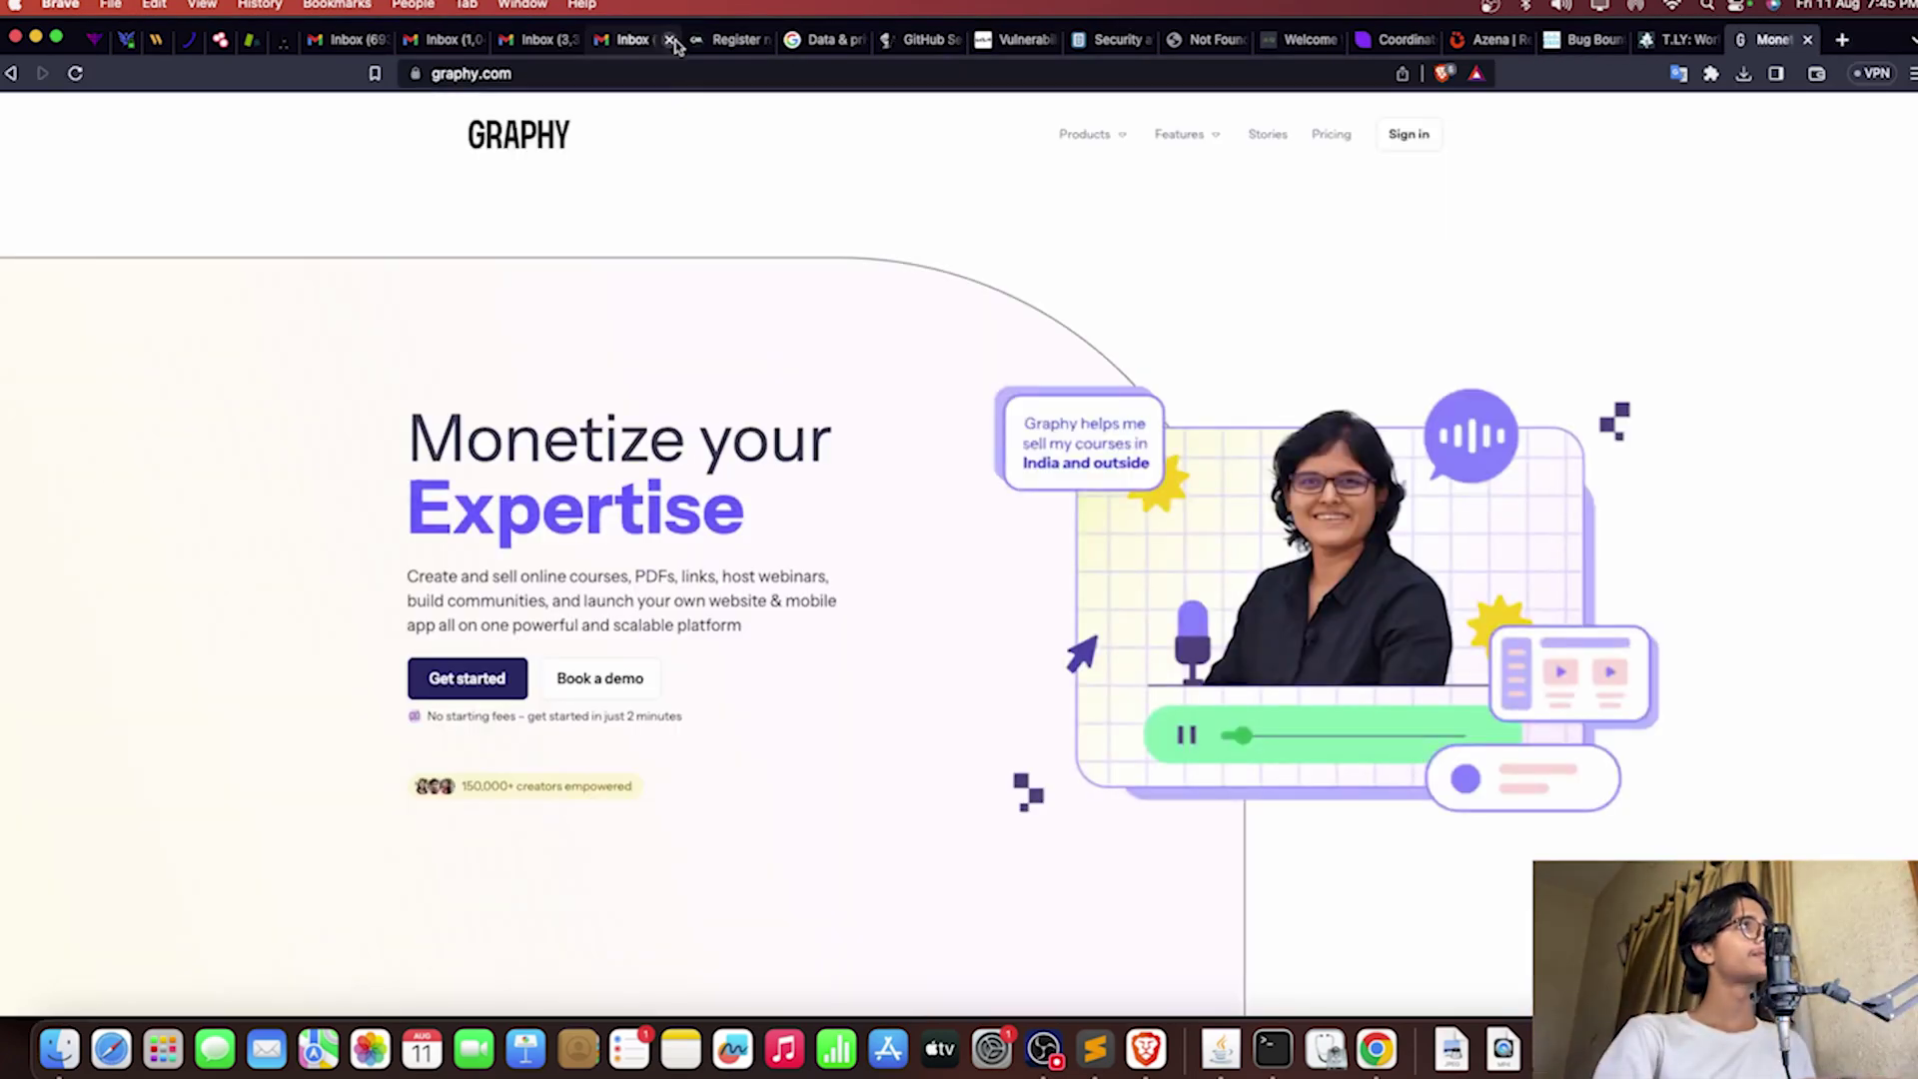
# Step: Load google.com in Brave, then select the dork text on line 10 of the 'Few Dorks' notes
pyautogui.click(694, 84)
pyautogui.write('go')
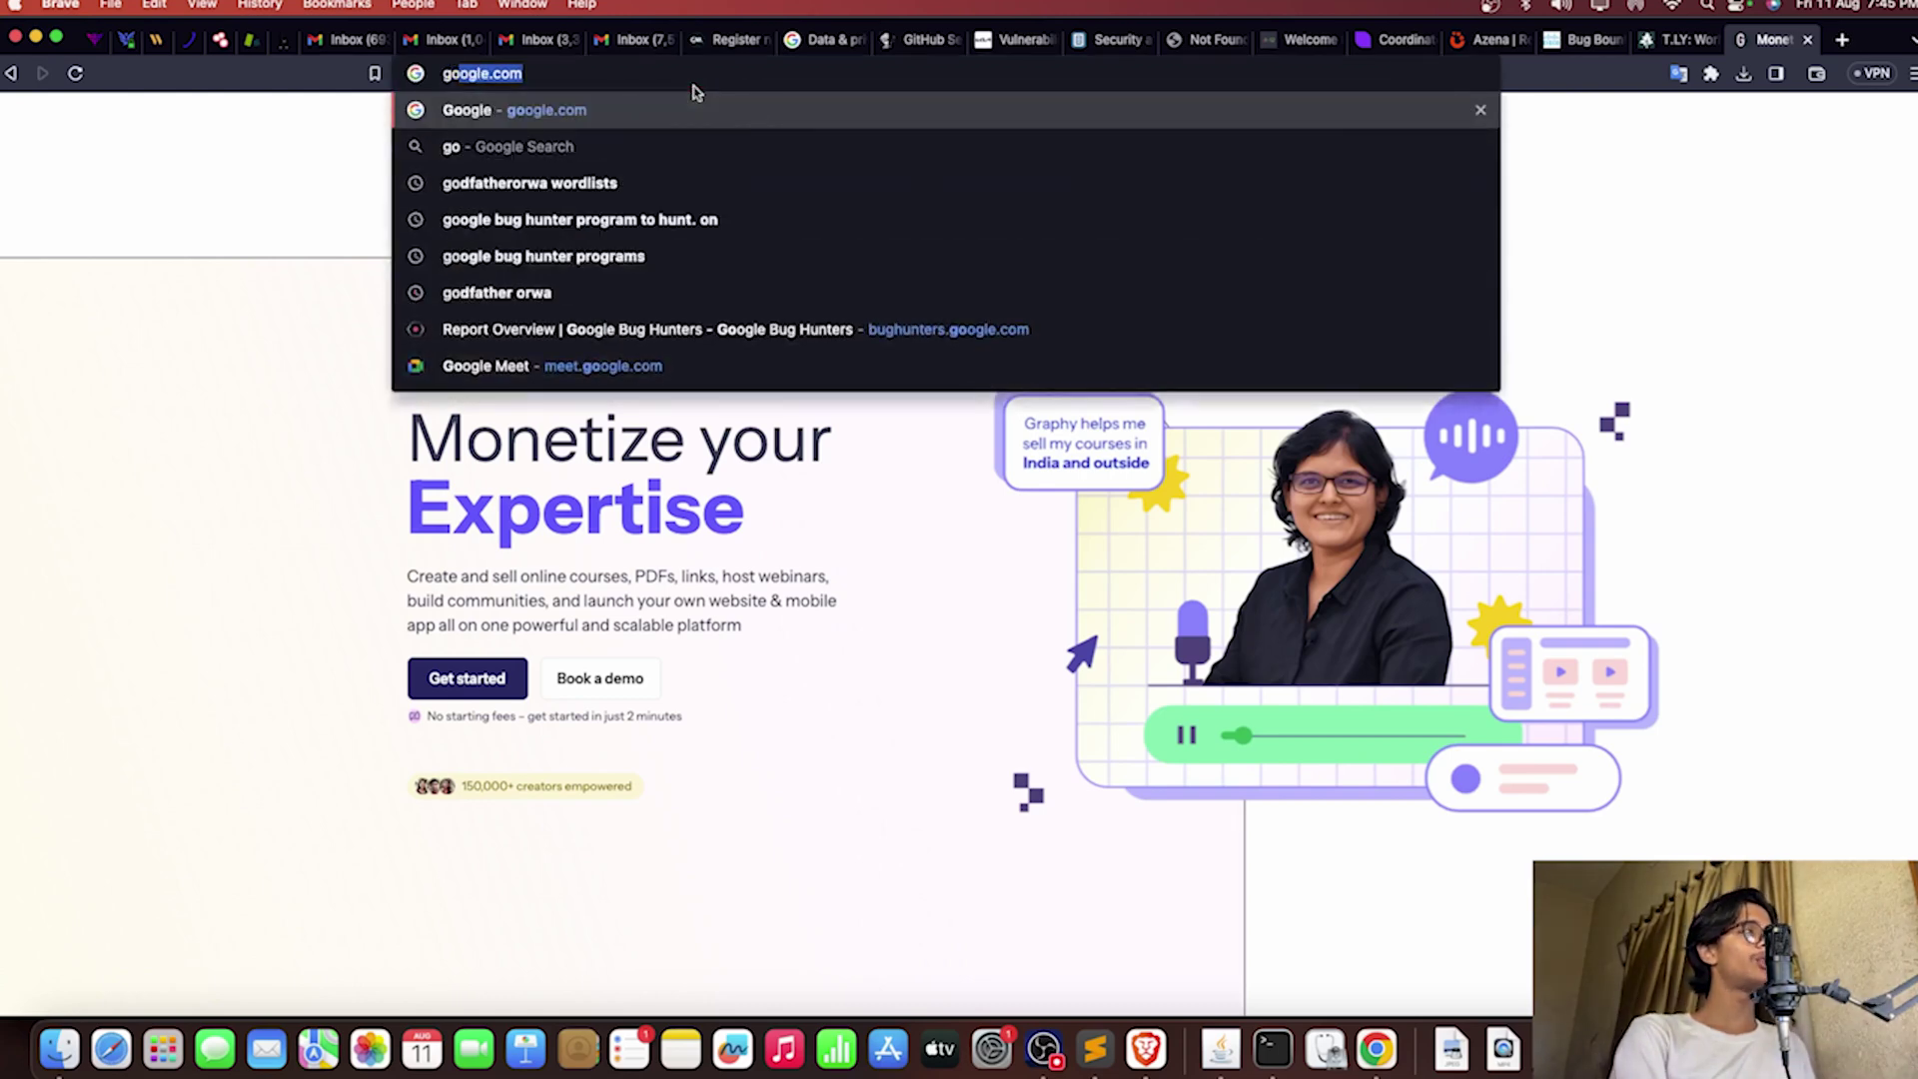
pyautogui.press('super+Tab')
pyautogui.press('super+Tab')
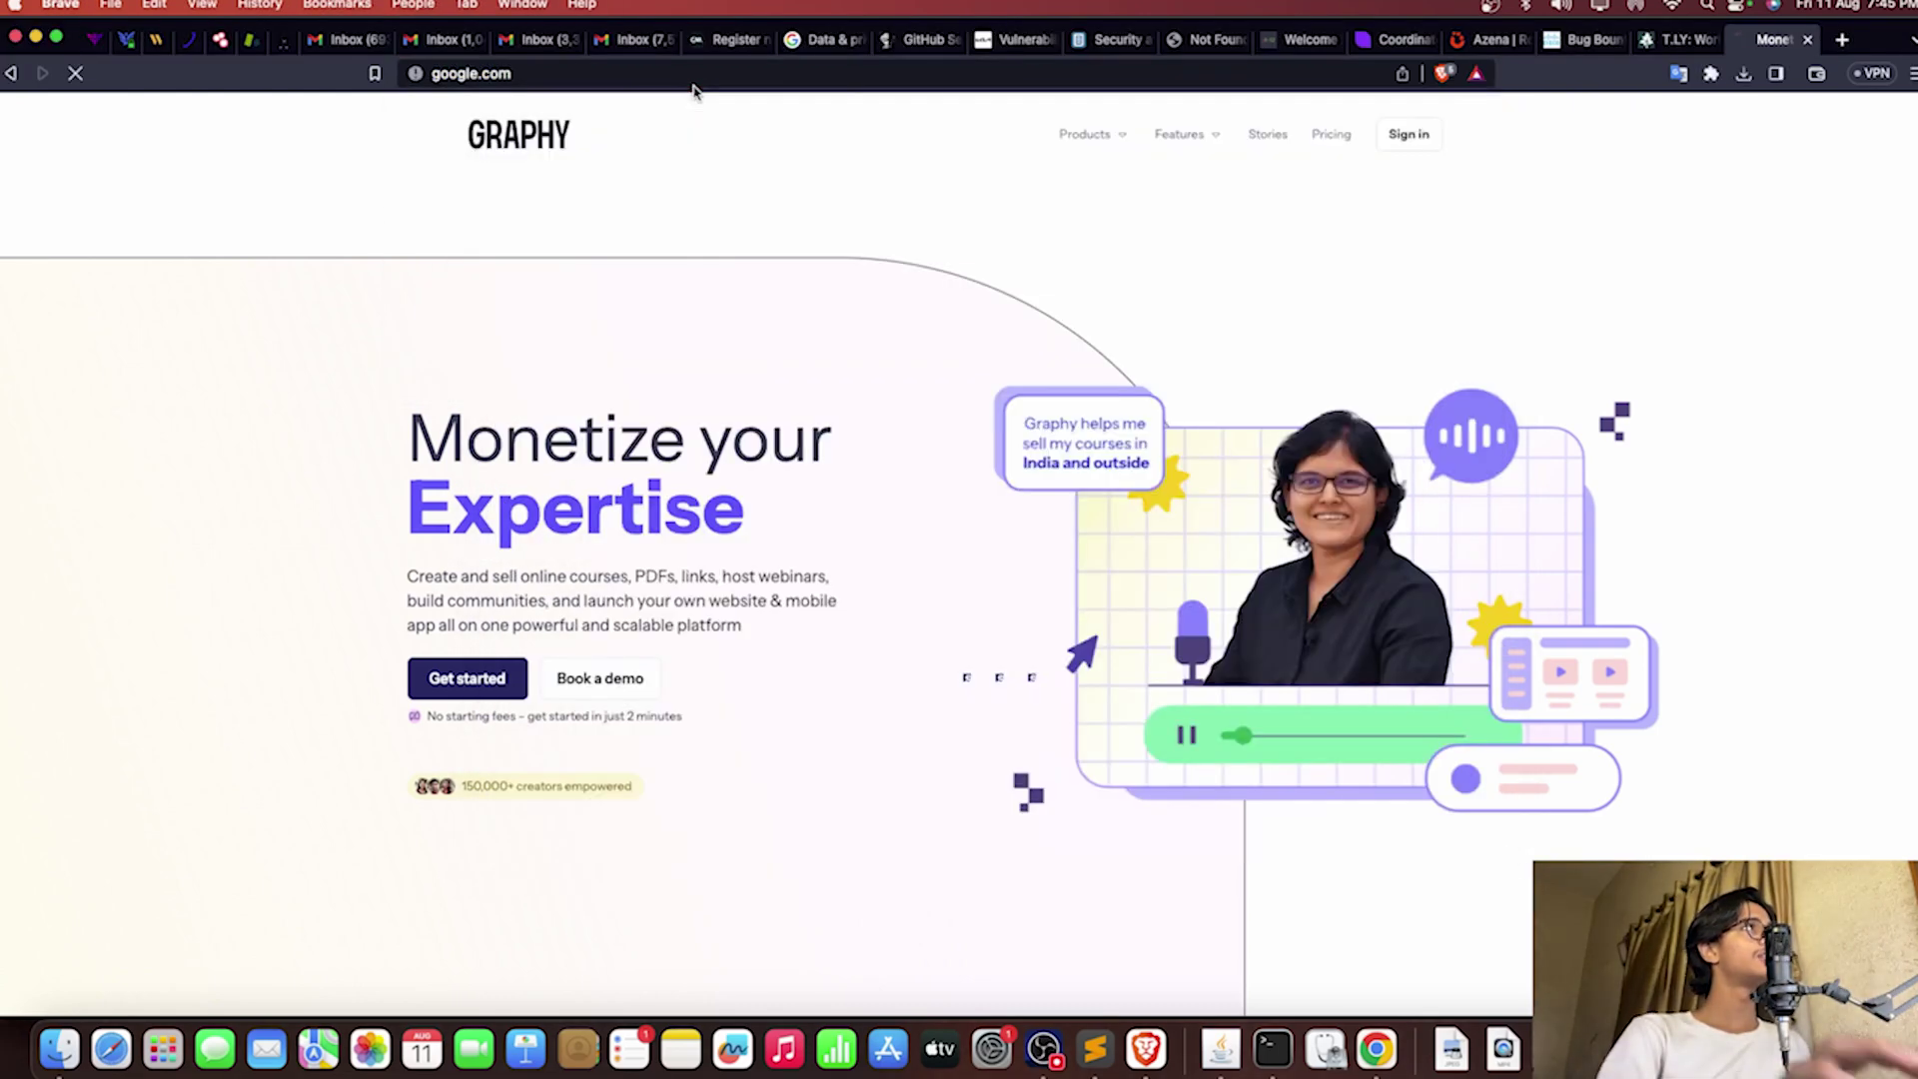
pyautogui.press('Return')
pyautogui.press('super+Tab')
pyautogui.moveTo(949, 410); pyautogui.dragTo(604, 417)
# Step: Delete the trailing '/sites' so line 10 reads 'inurl:wp-content/uploads'
pyautogui.click(603, 417)
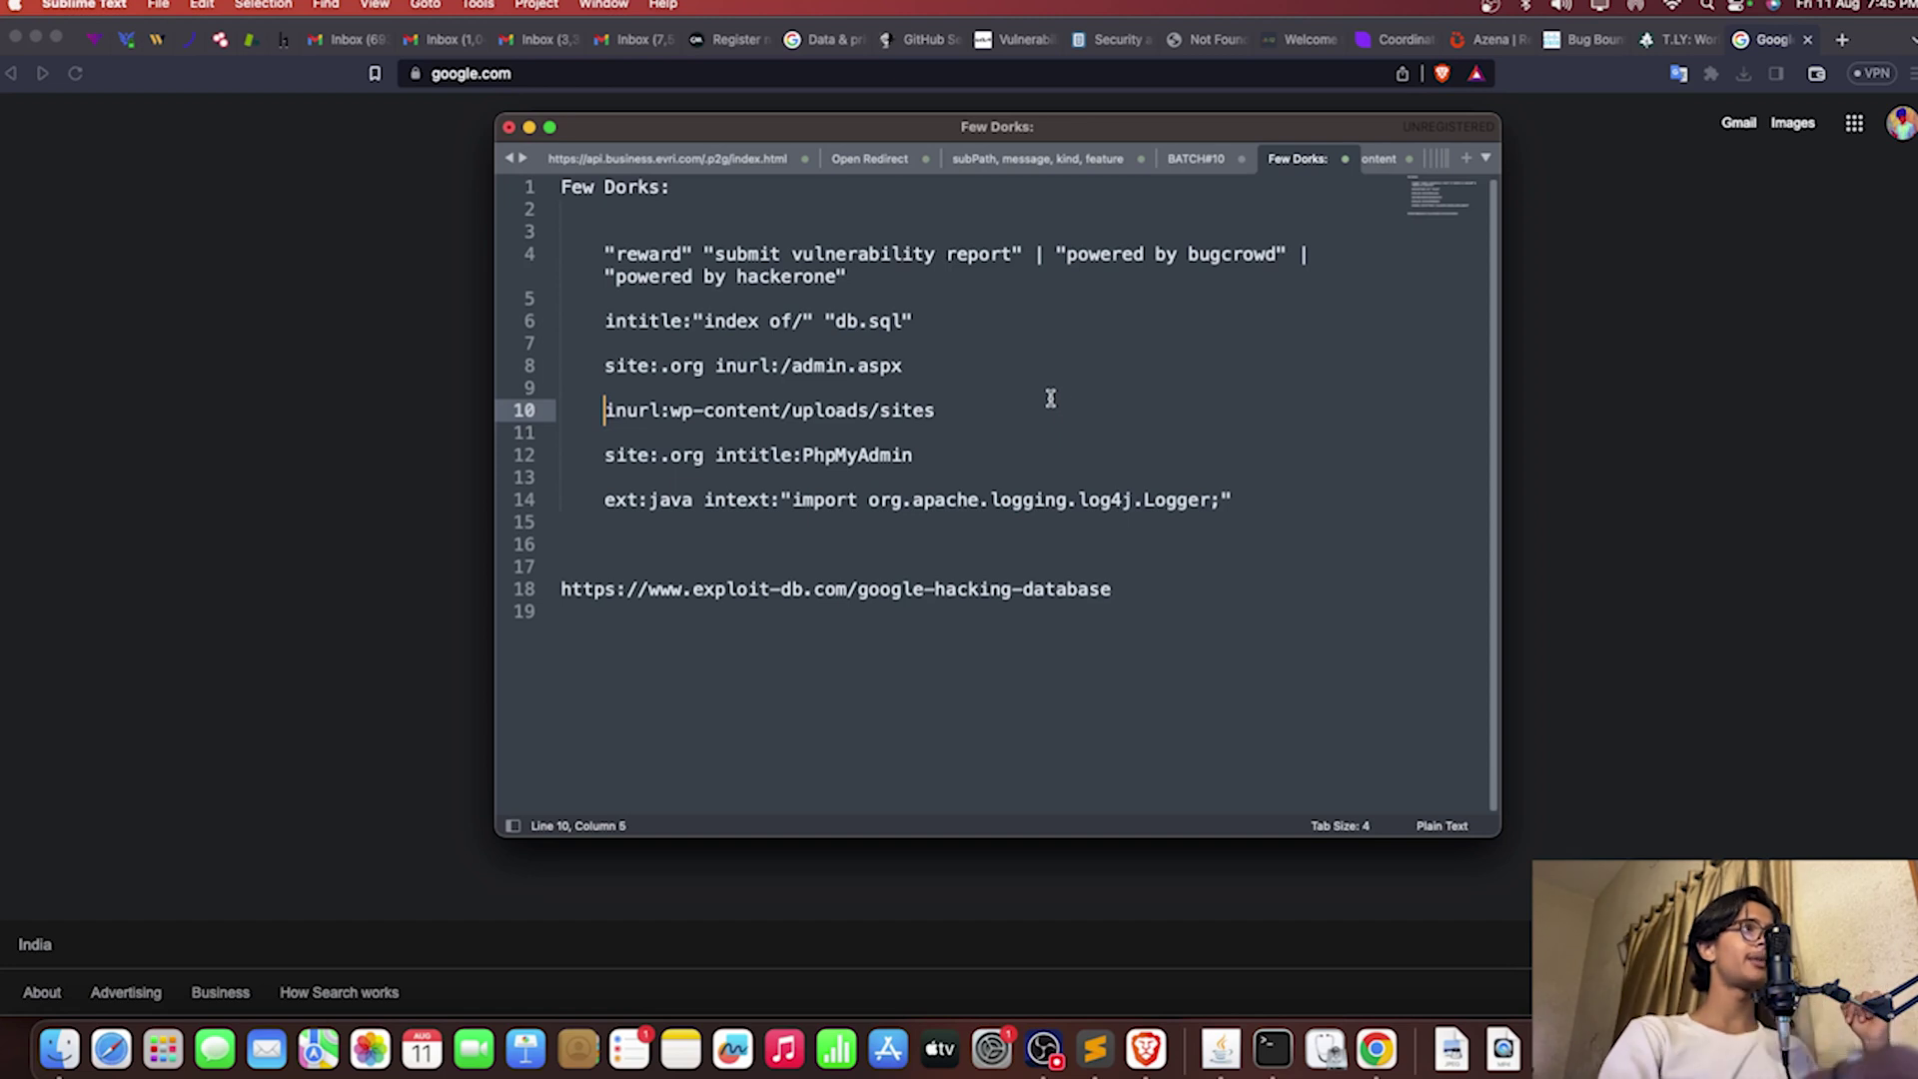
pyautogui.moveTo(671, 409); pyautogui.dragTo(781, 410)
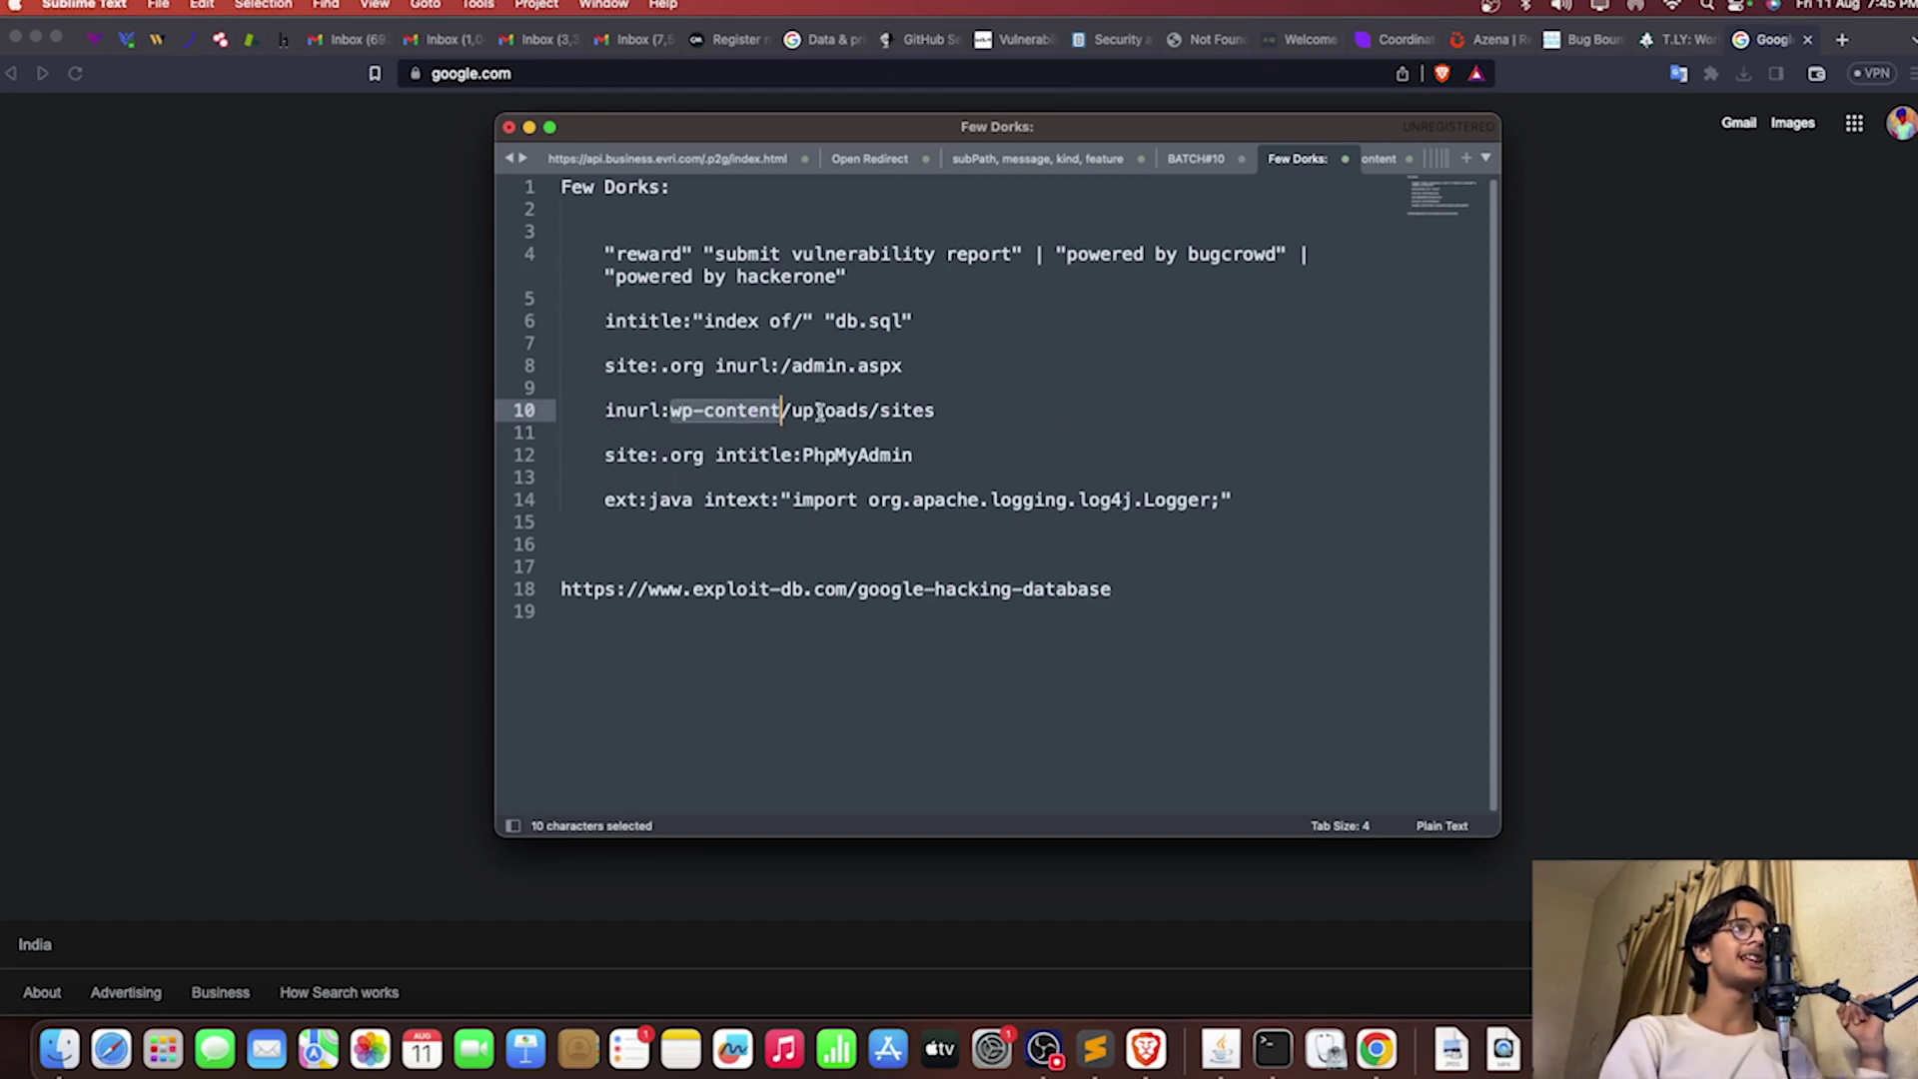
pyautogui.click(839, 409)
pyautogui.moveTo(935, 410); pyautogui.dragTo(788, 412)
pyautogui.press('BackSpace')
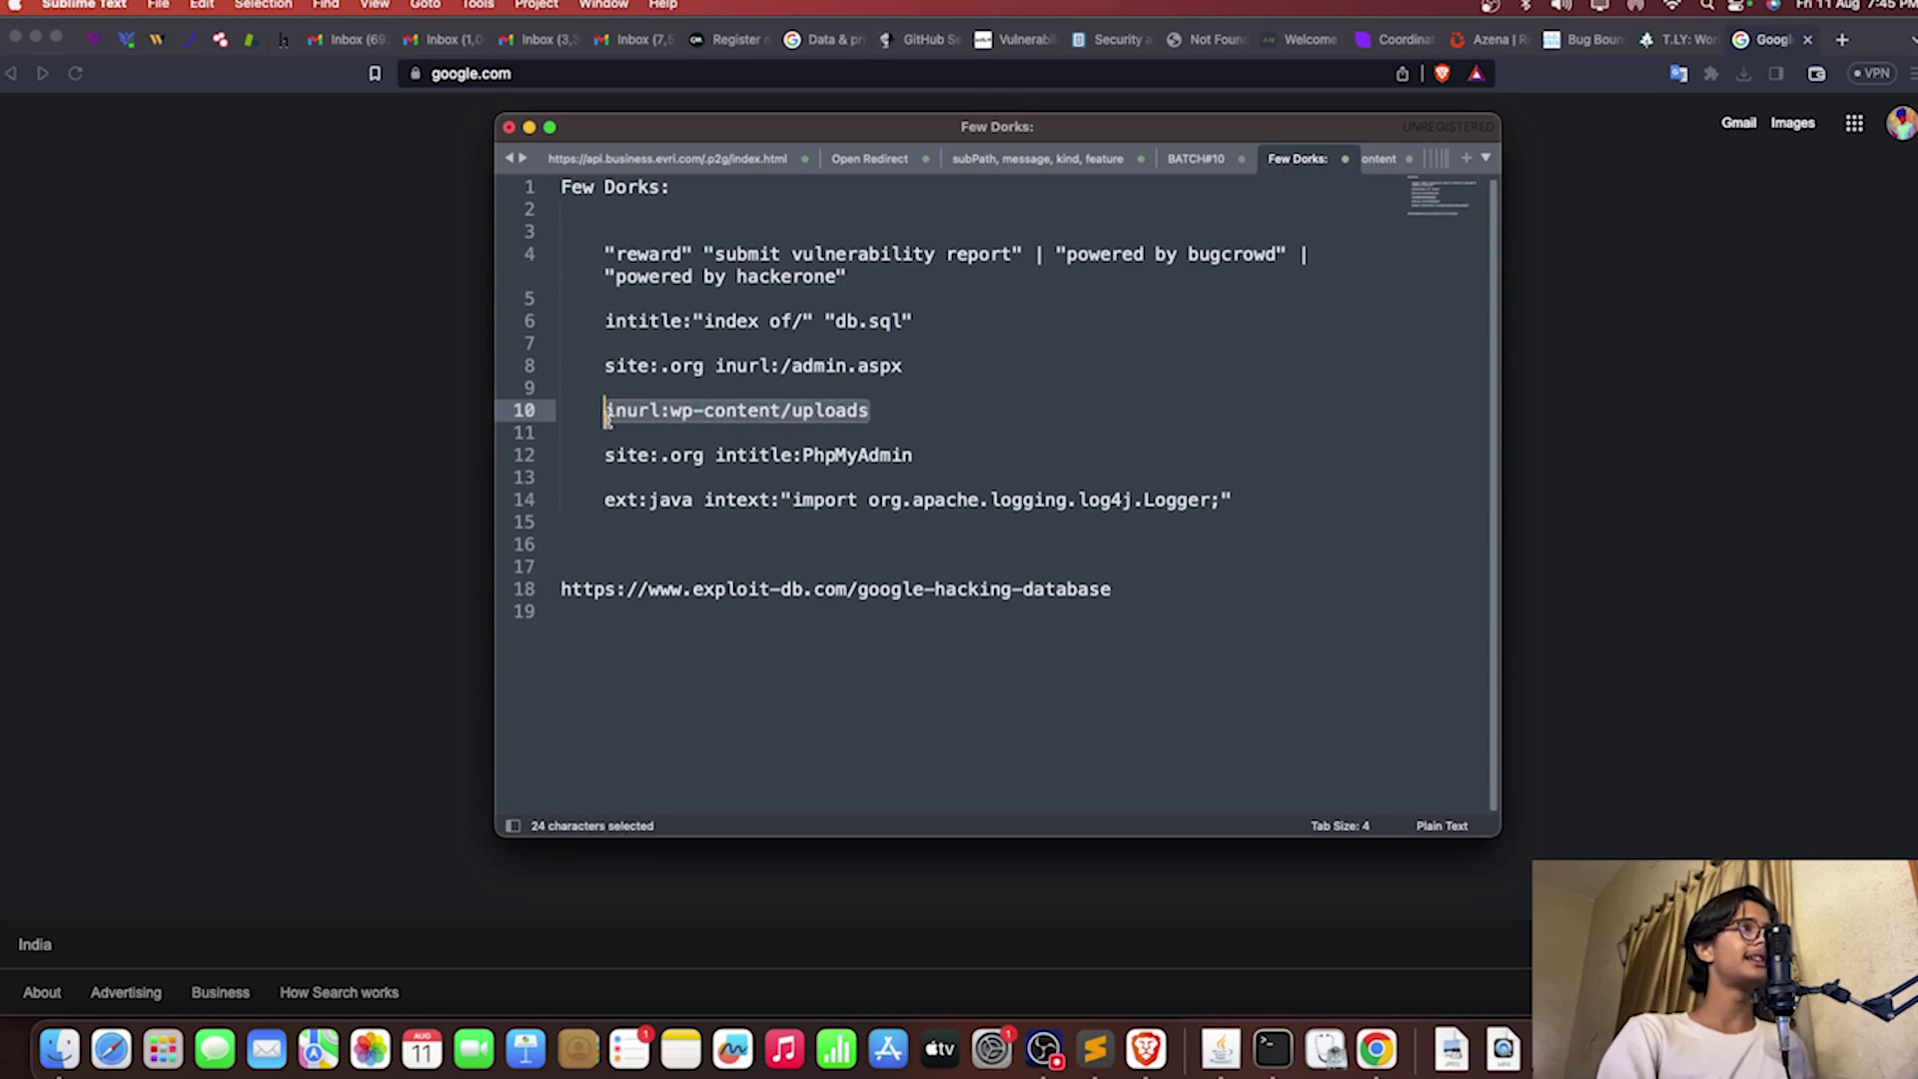
pyautogui.click(574, 68)
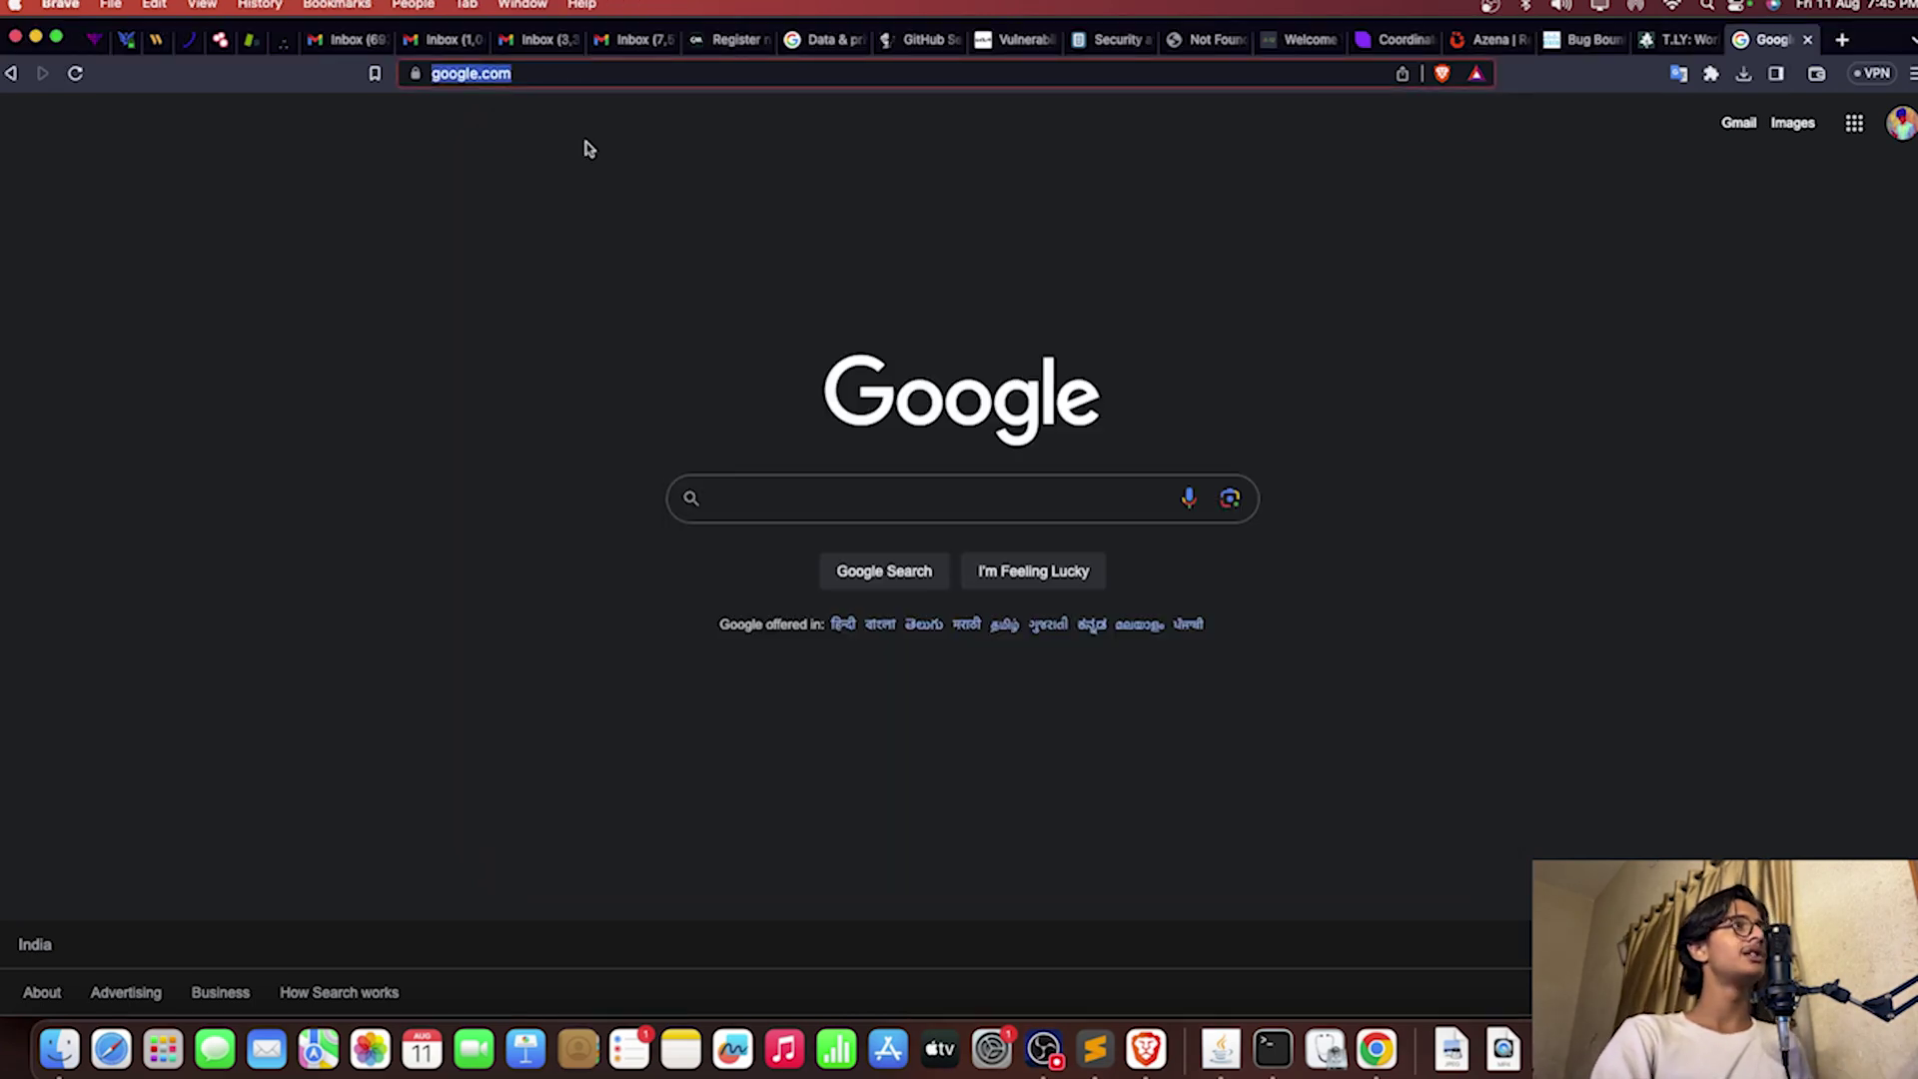
# Step: Paste 'inurl:wp-content/uploads' into Google's search box and run the search
pyautogui.click(761, 490)
pyautogui.write('inurl:wp-content/uploads')
pyautogui.press('Return')
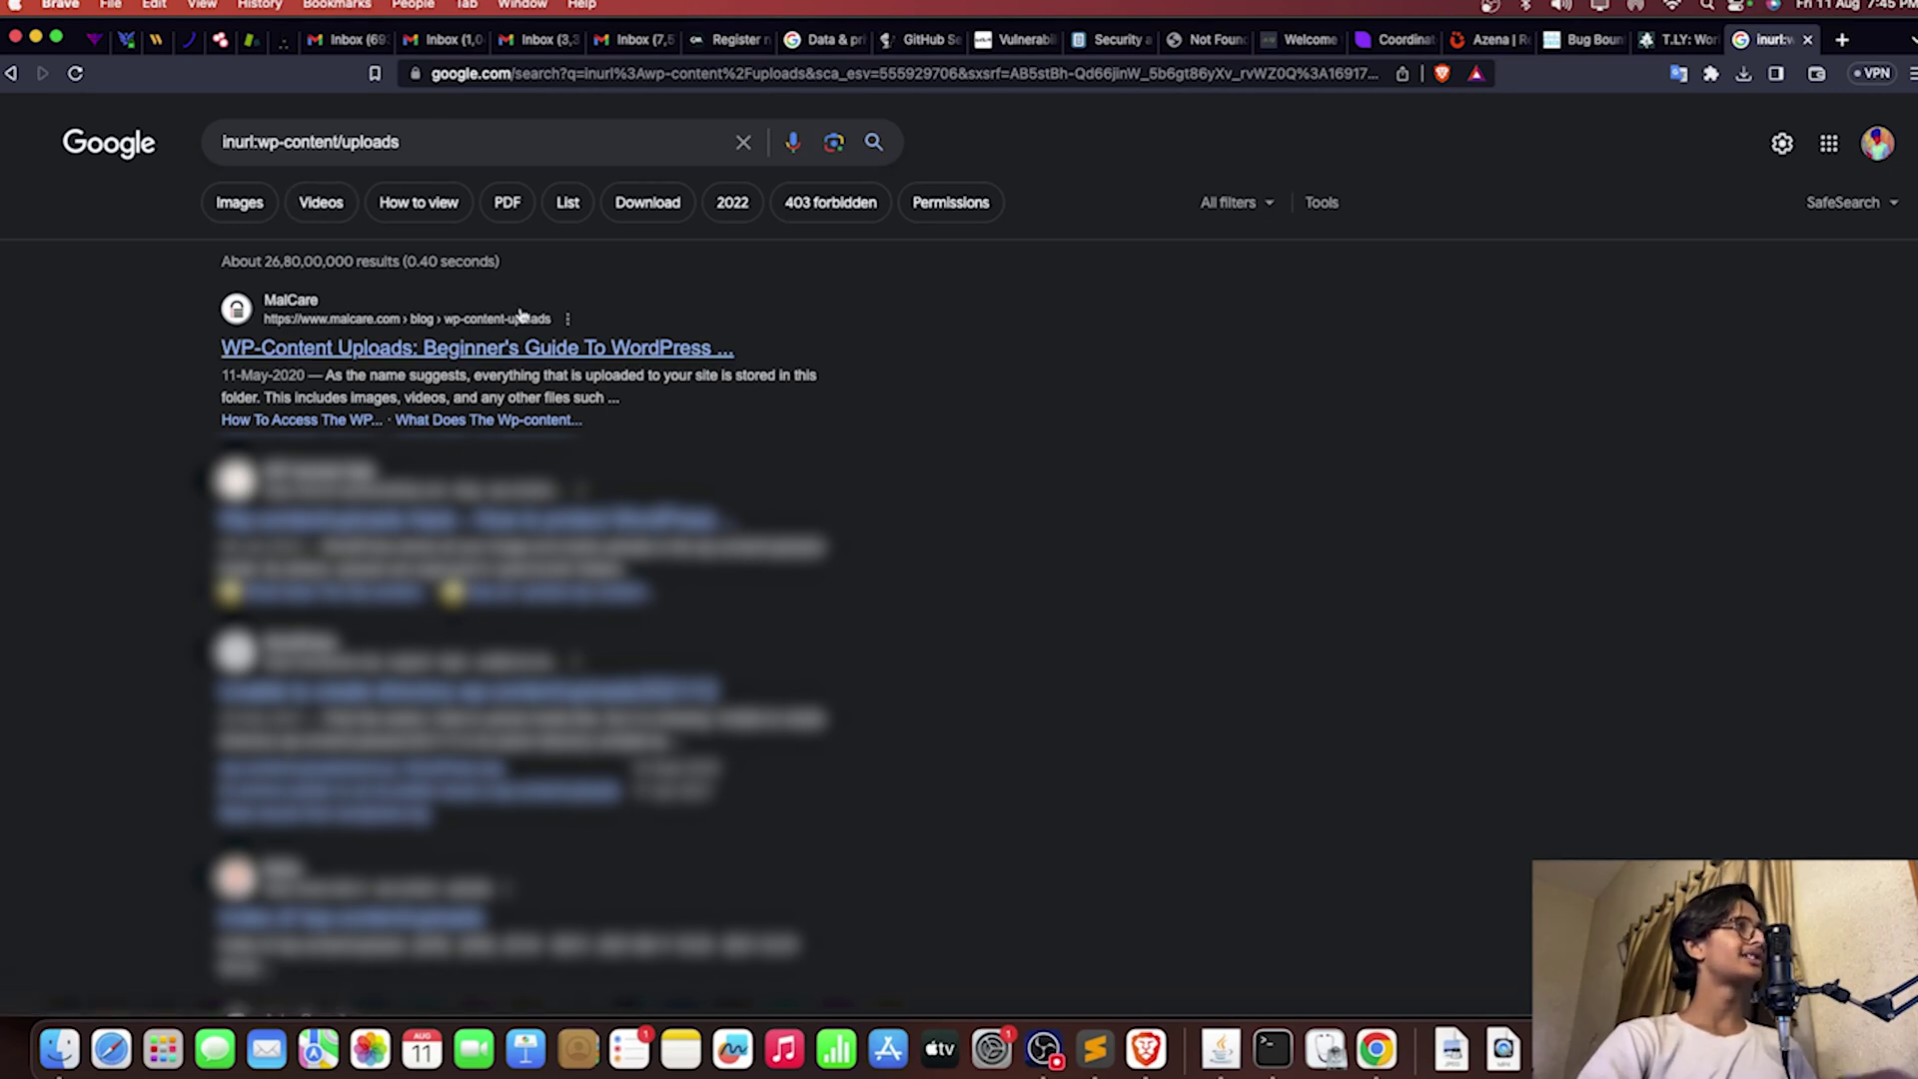
# Step: Open the MalCare wp-content guide result, then return to the Google results
pyautogui.click(538, 351)
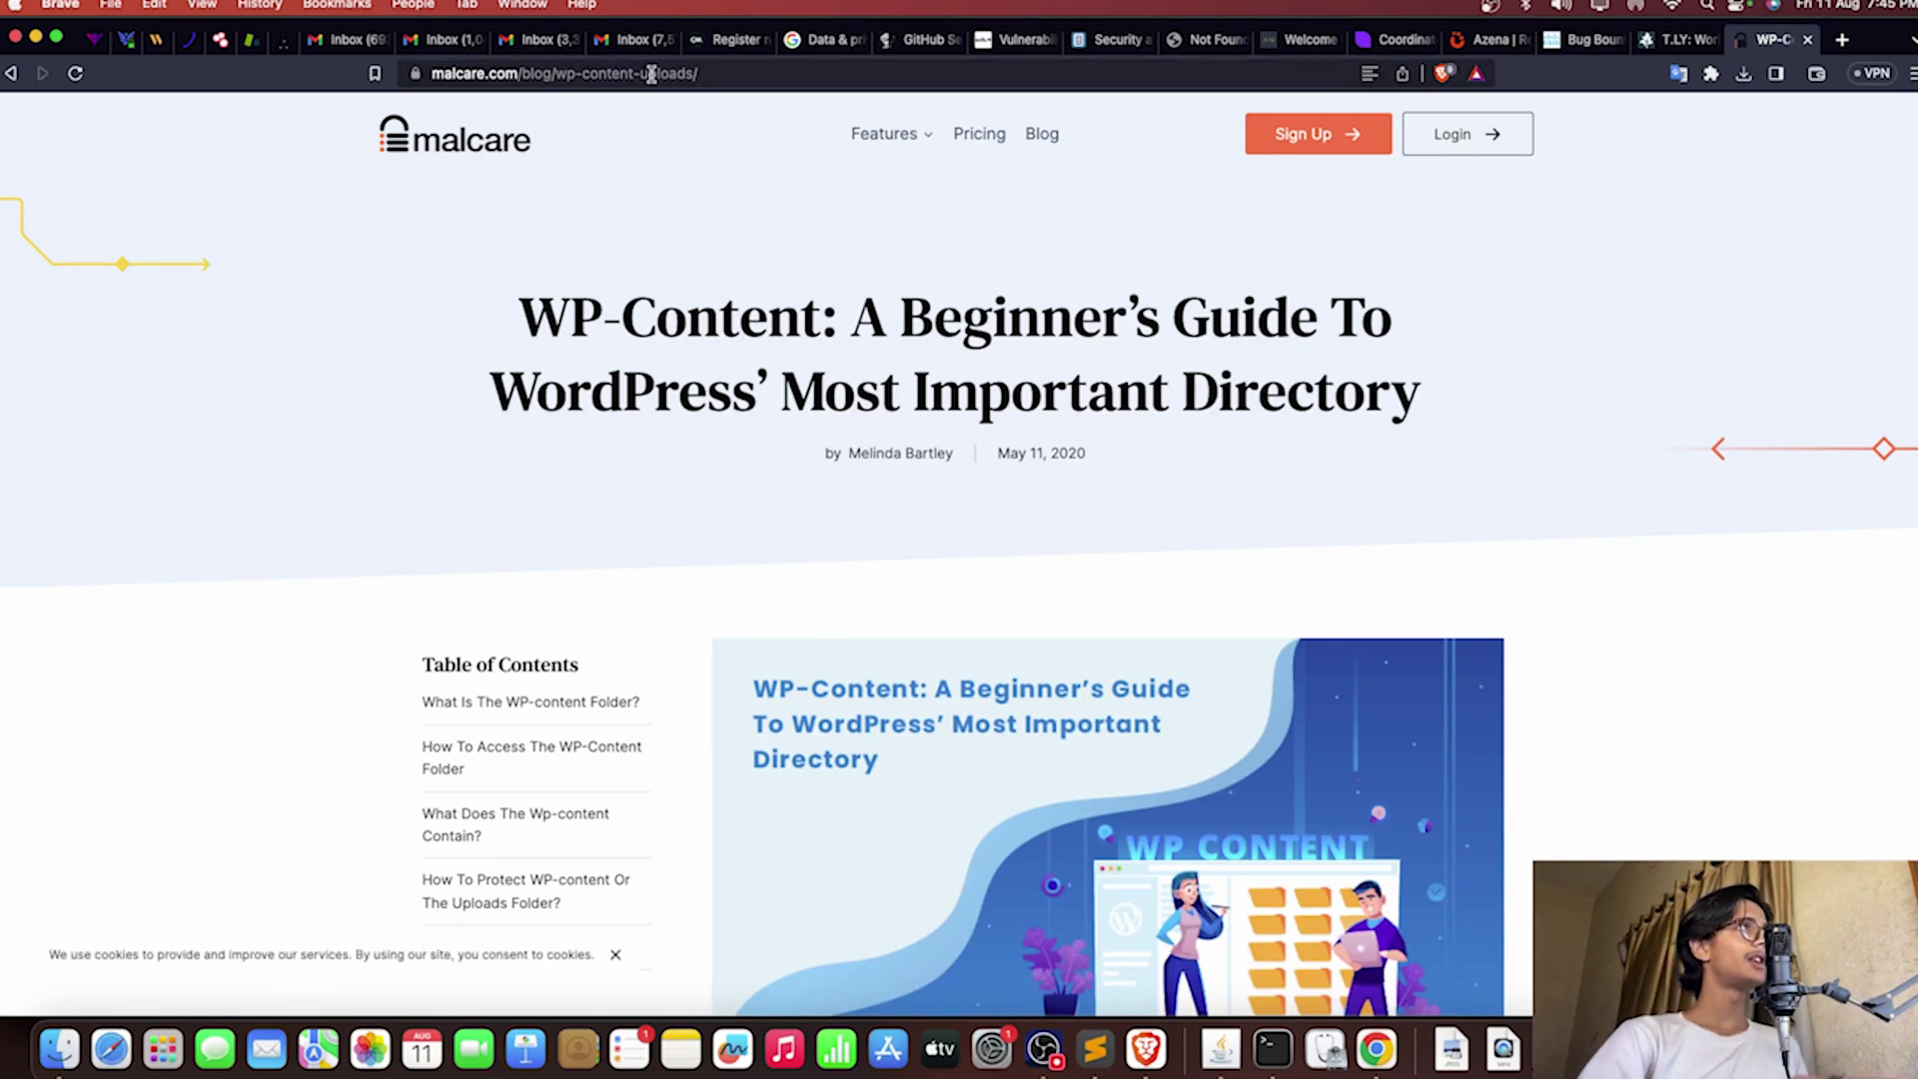
pyautogui.moveTo(642, 74); pyautogui.dragTo(619, 74)
pyautogui.hscroll(-5, 721, 161)
pyautogui.press('super+bracketleft')
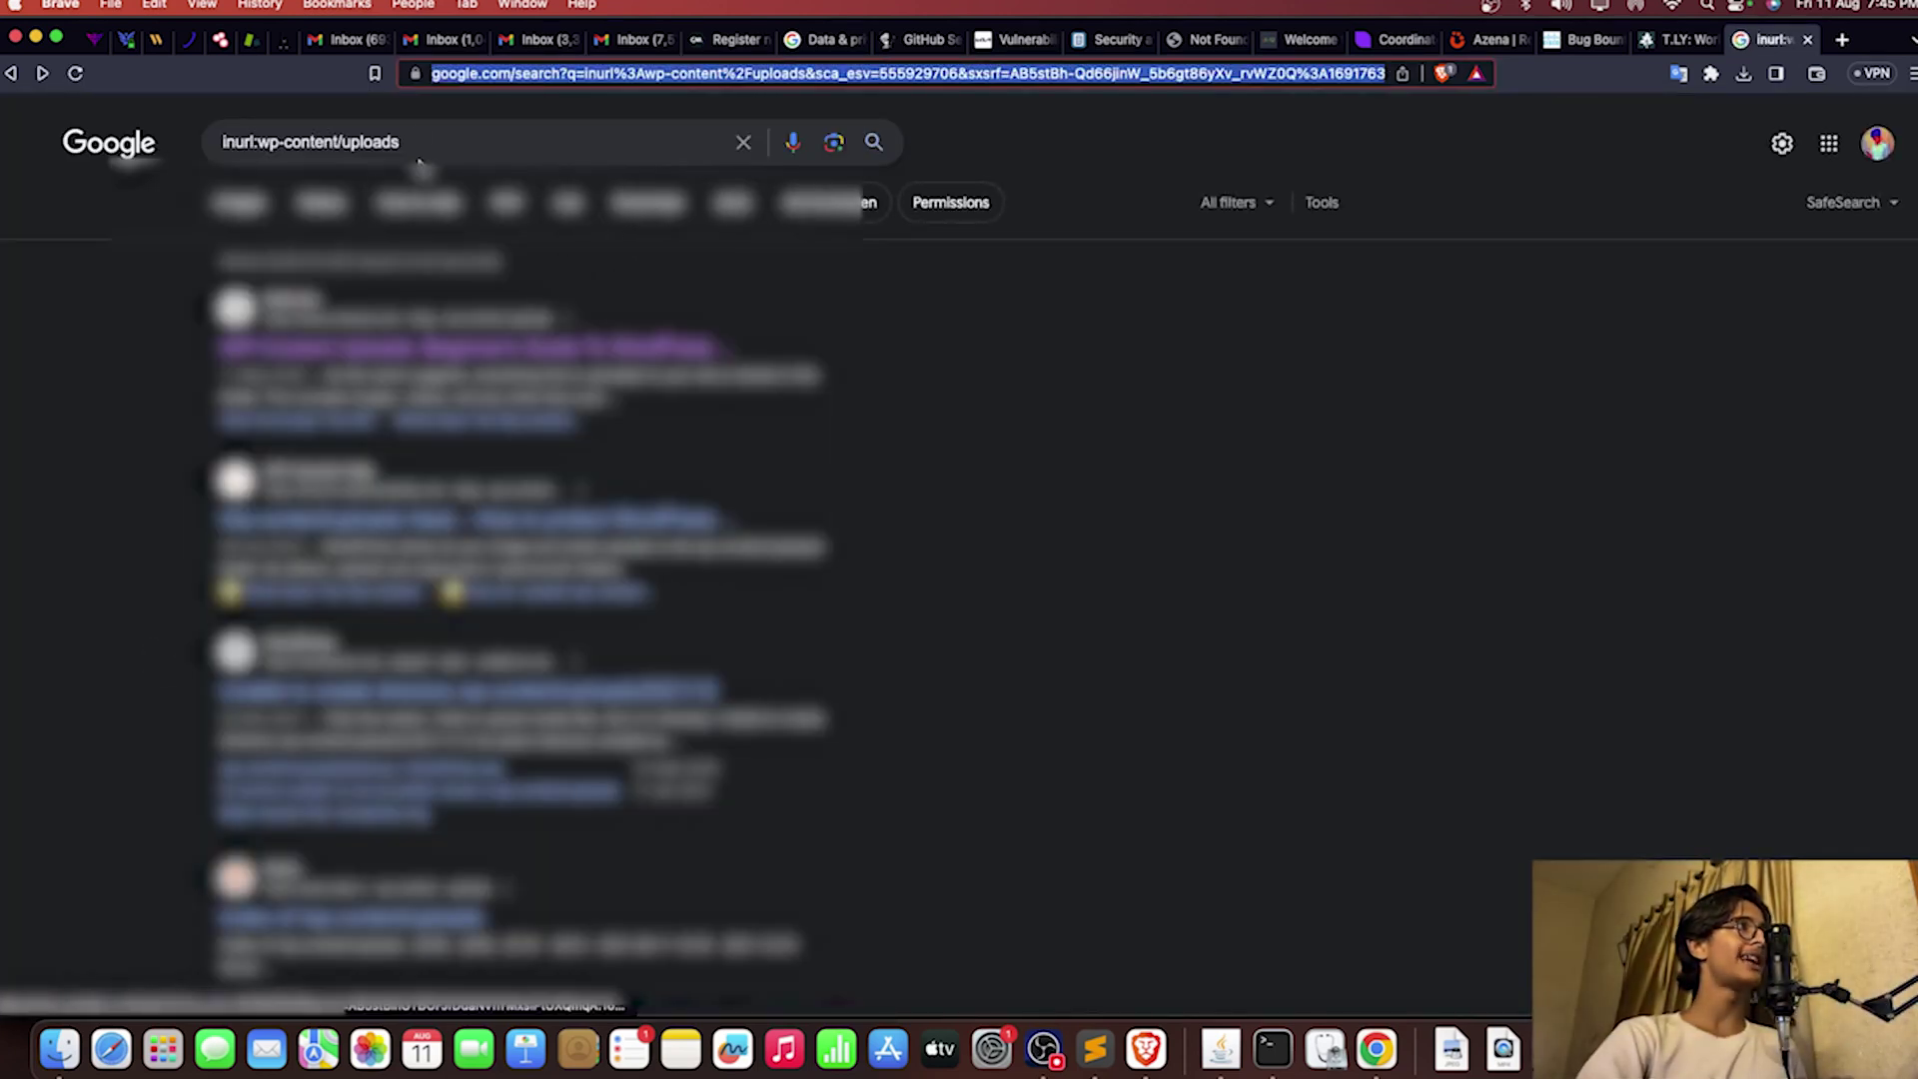
pyautogui.scroll(-2, 542, 636)
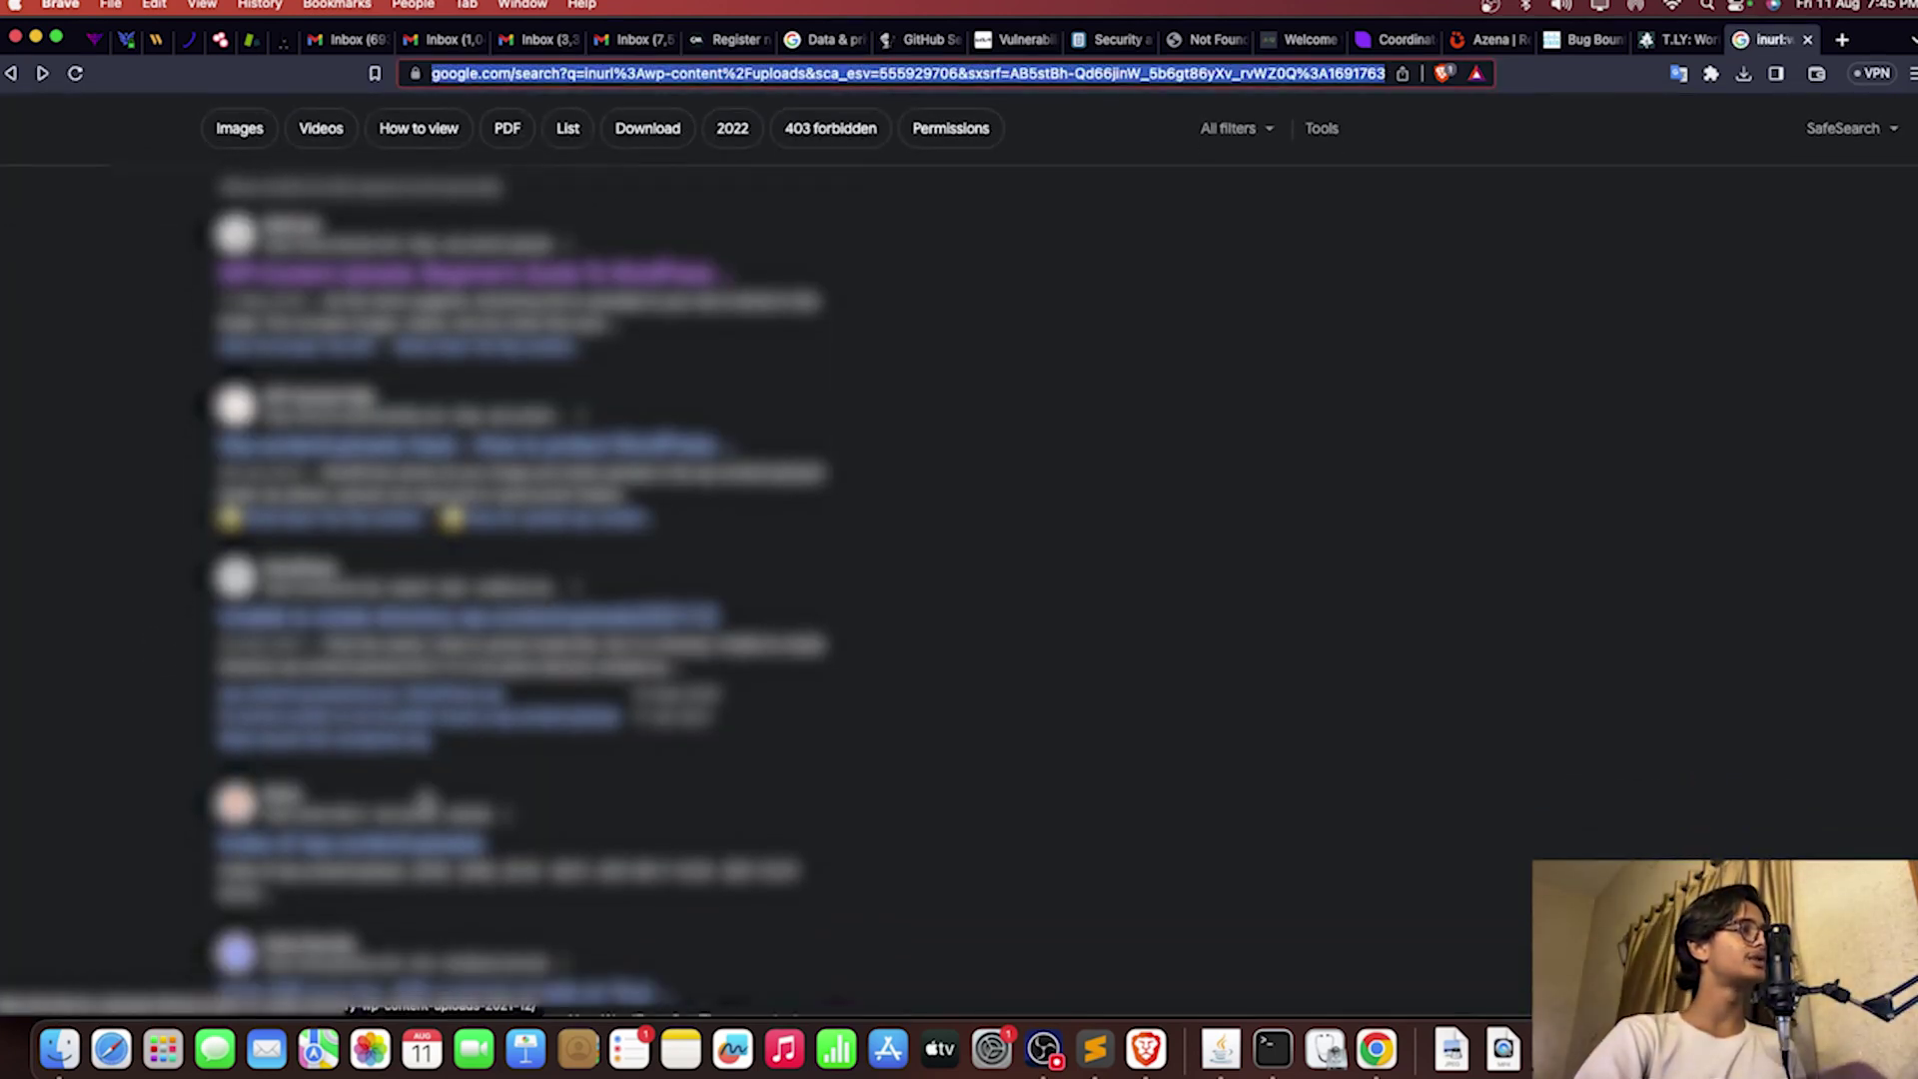
pyautogui.keyDown('super'); pyautogui.click(404, 848); pyautogui.keyUp('super')
pyautogui.scroll(-4, 409, 799)
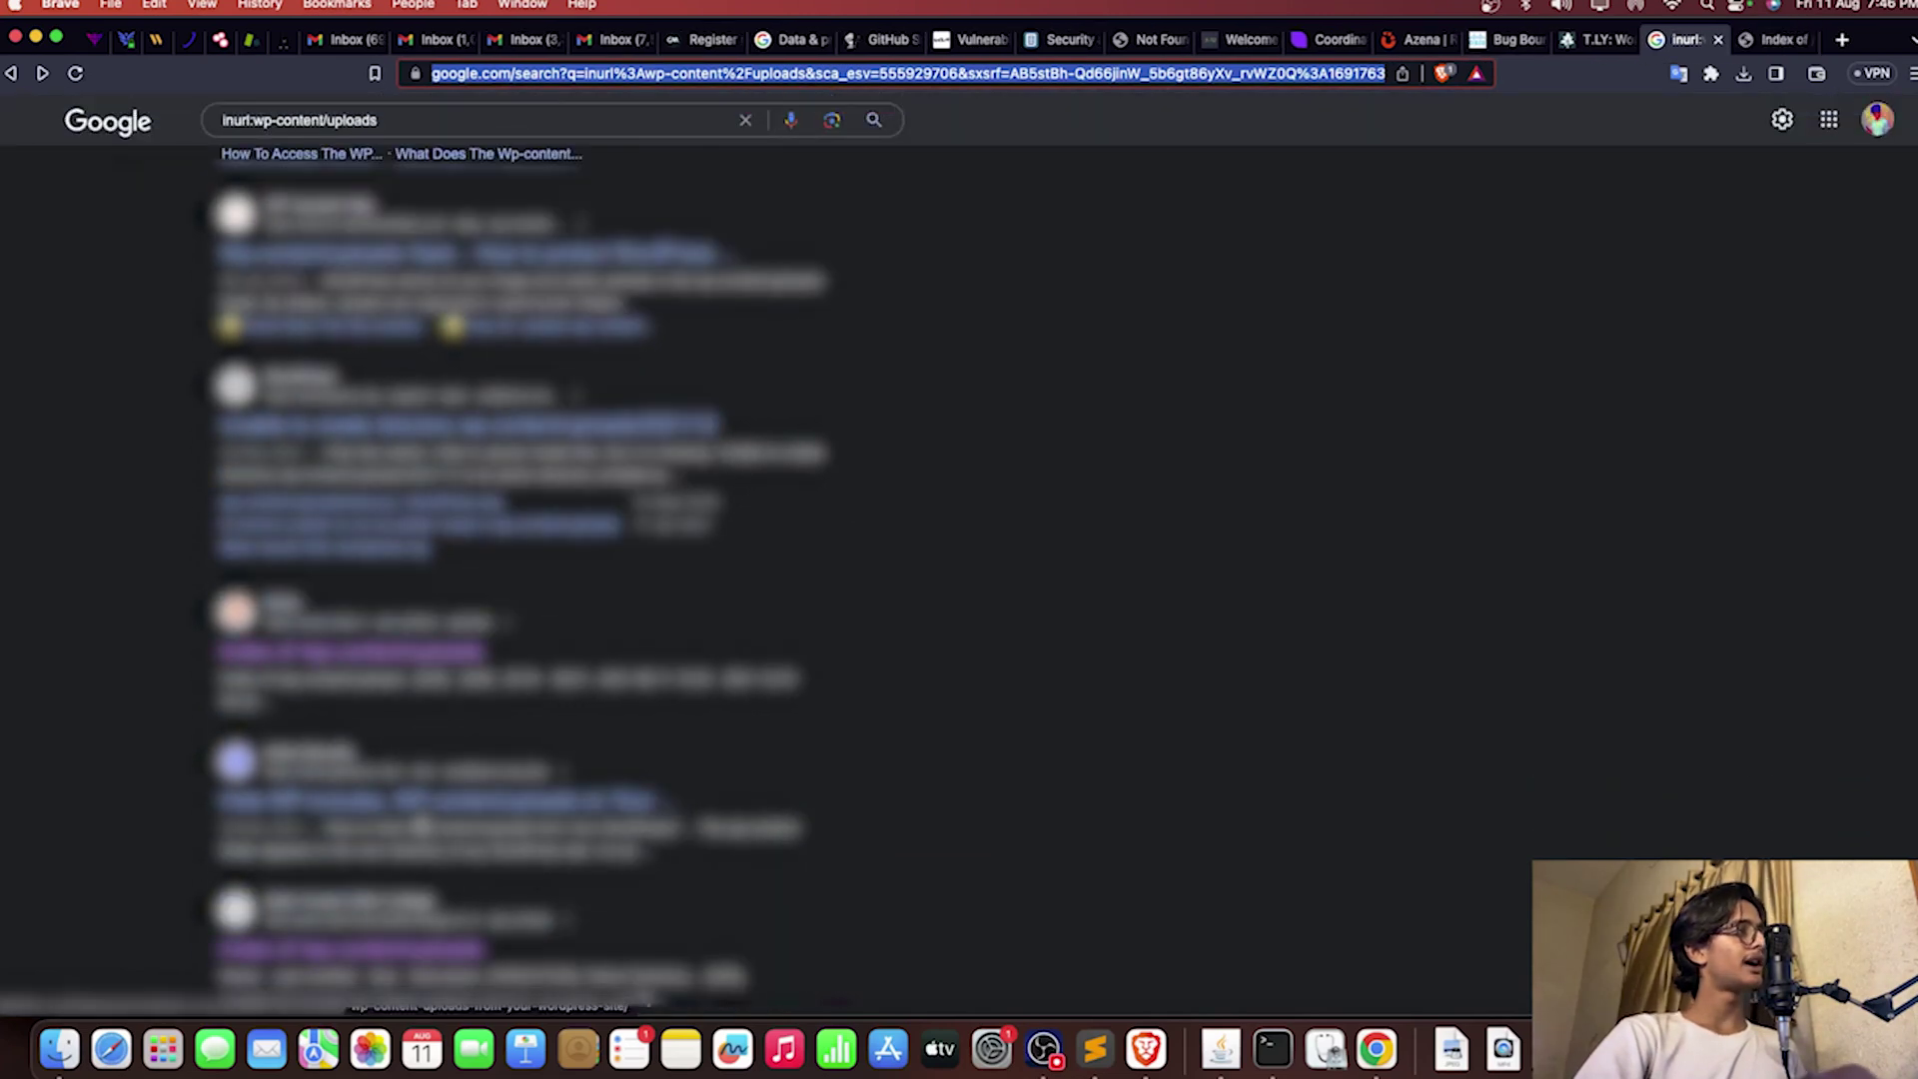
pyautogui.keyDown('super'); pyautogui.click(414, 949); pyautogui.keyUp('super')
pyautogui.scroll(-10, 405, 759)
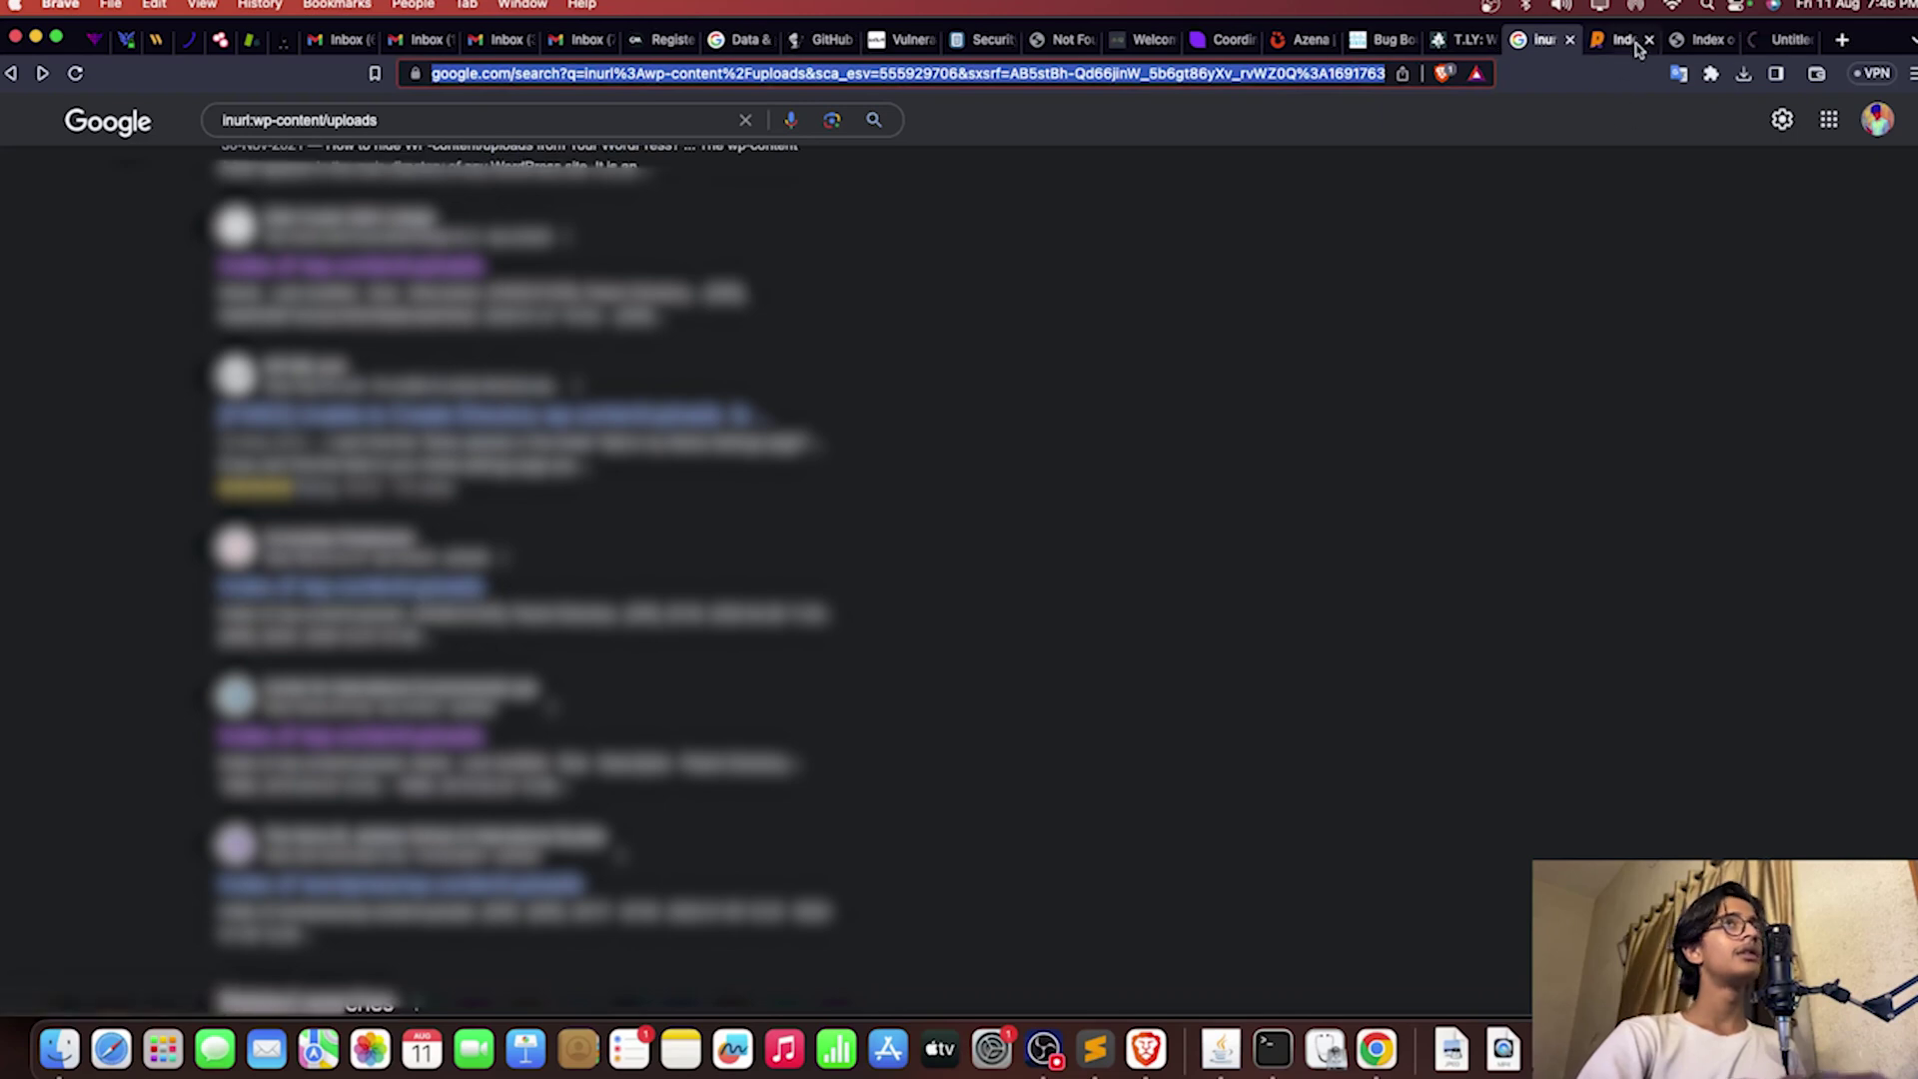
pyautogui.click(1618, 39)
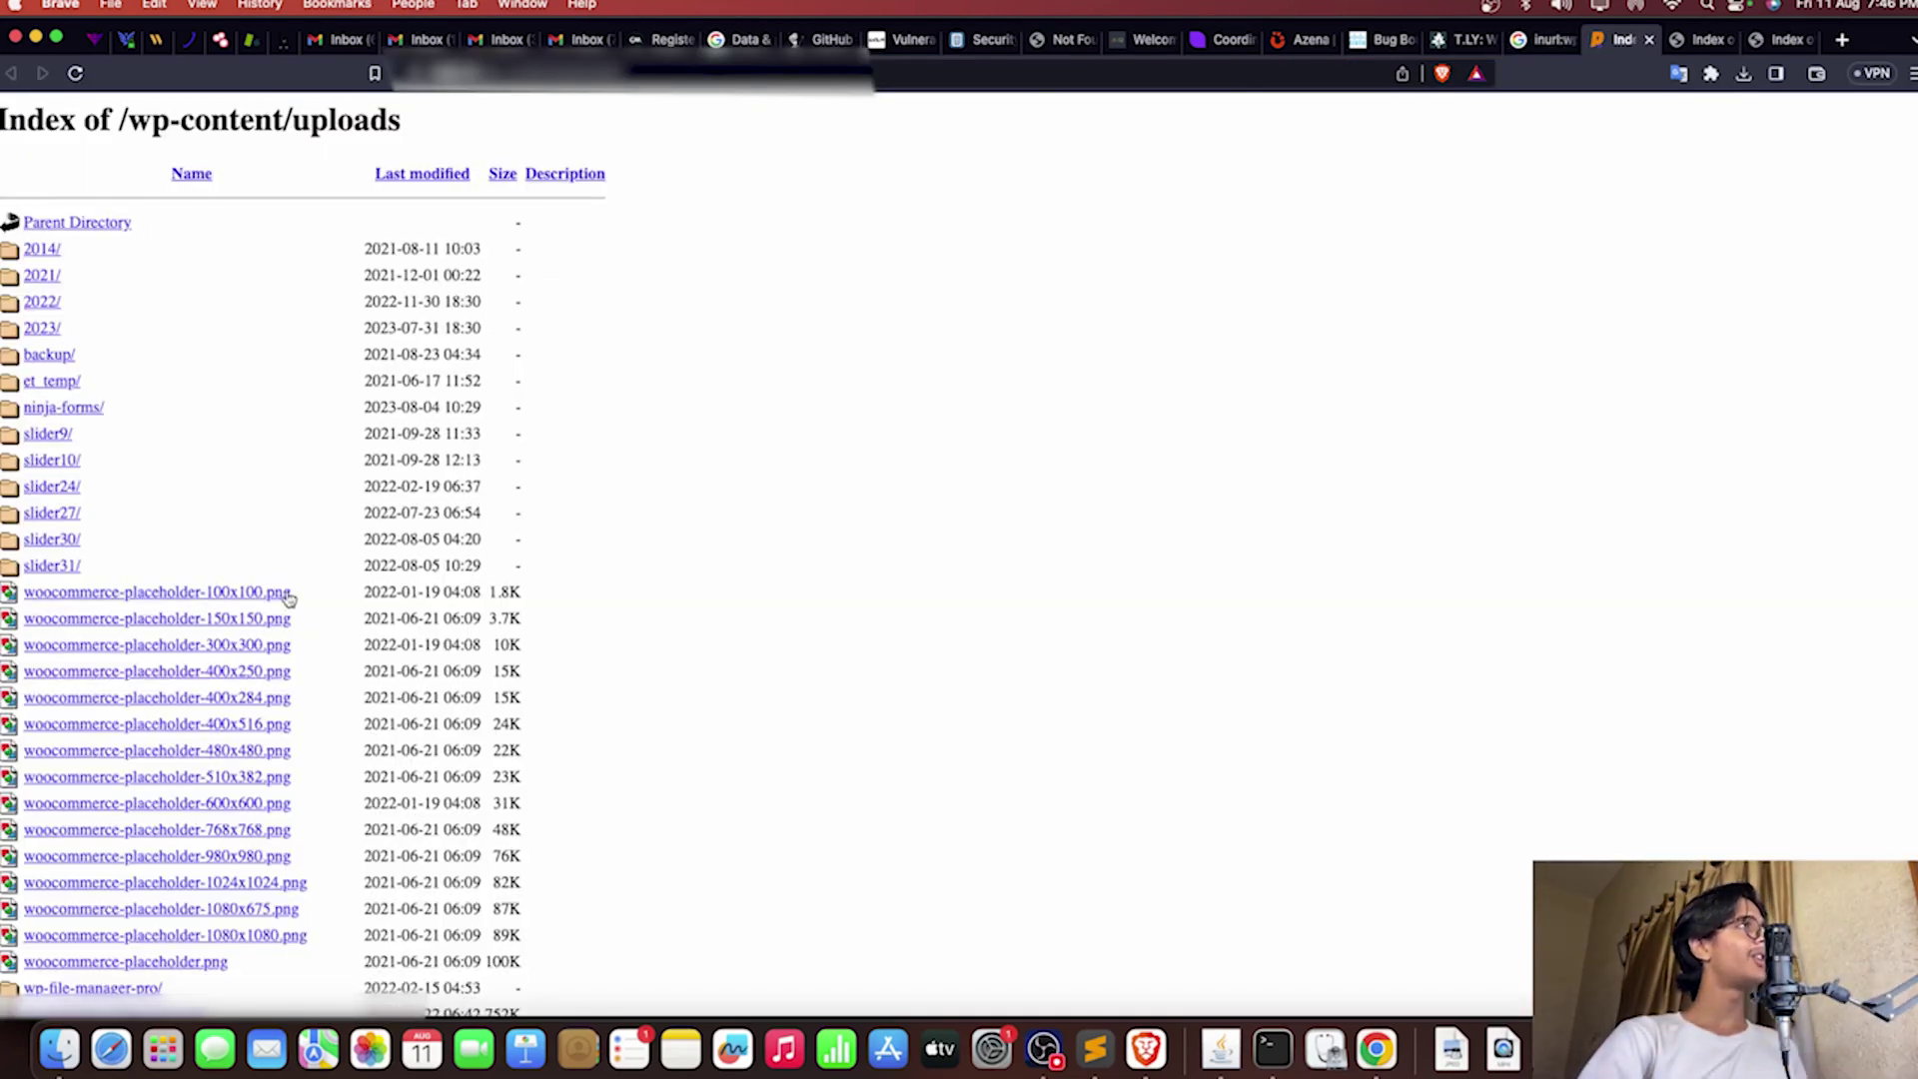
pyautogui.scroll(-2, 85, 520)
pyautogui.scroll(2, 71, 554)
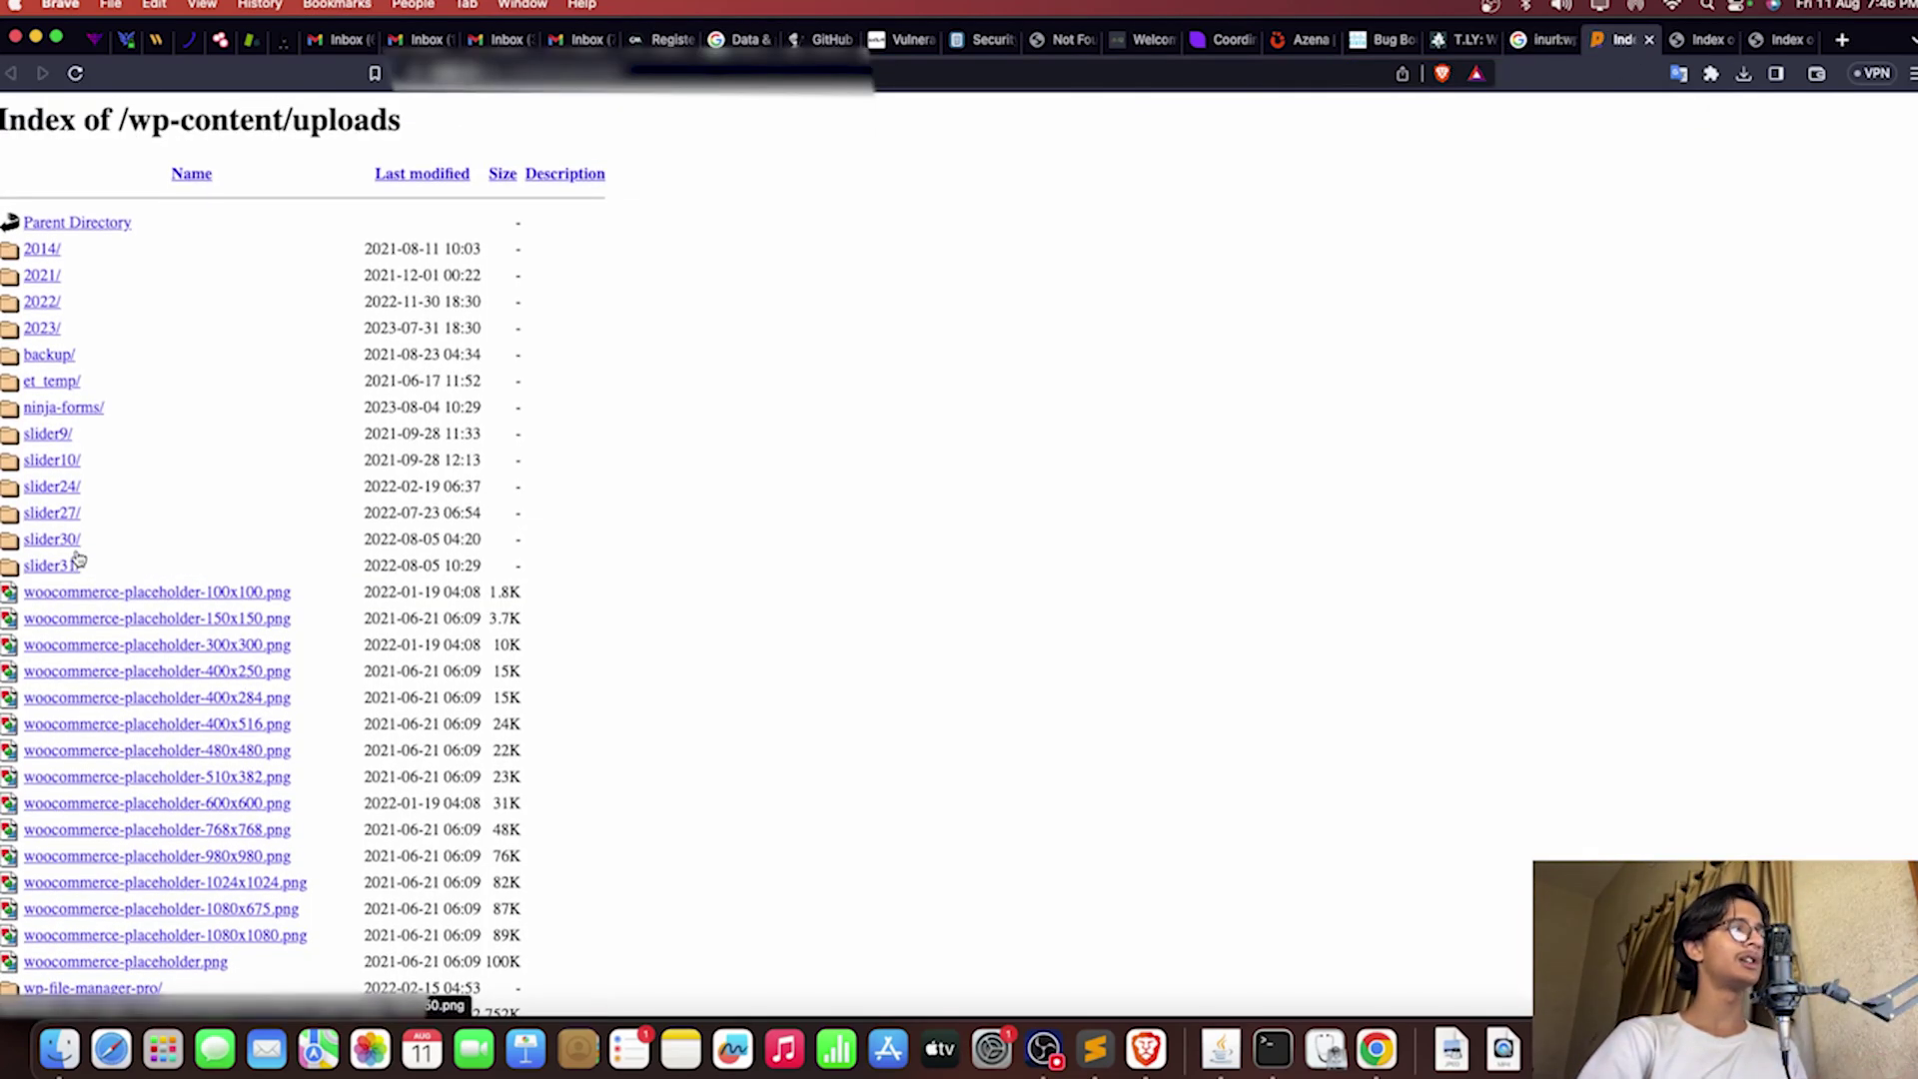
pyautogui.click(110, 223)
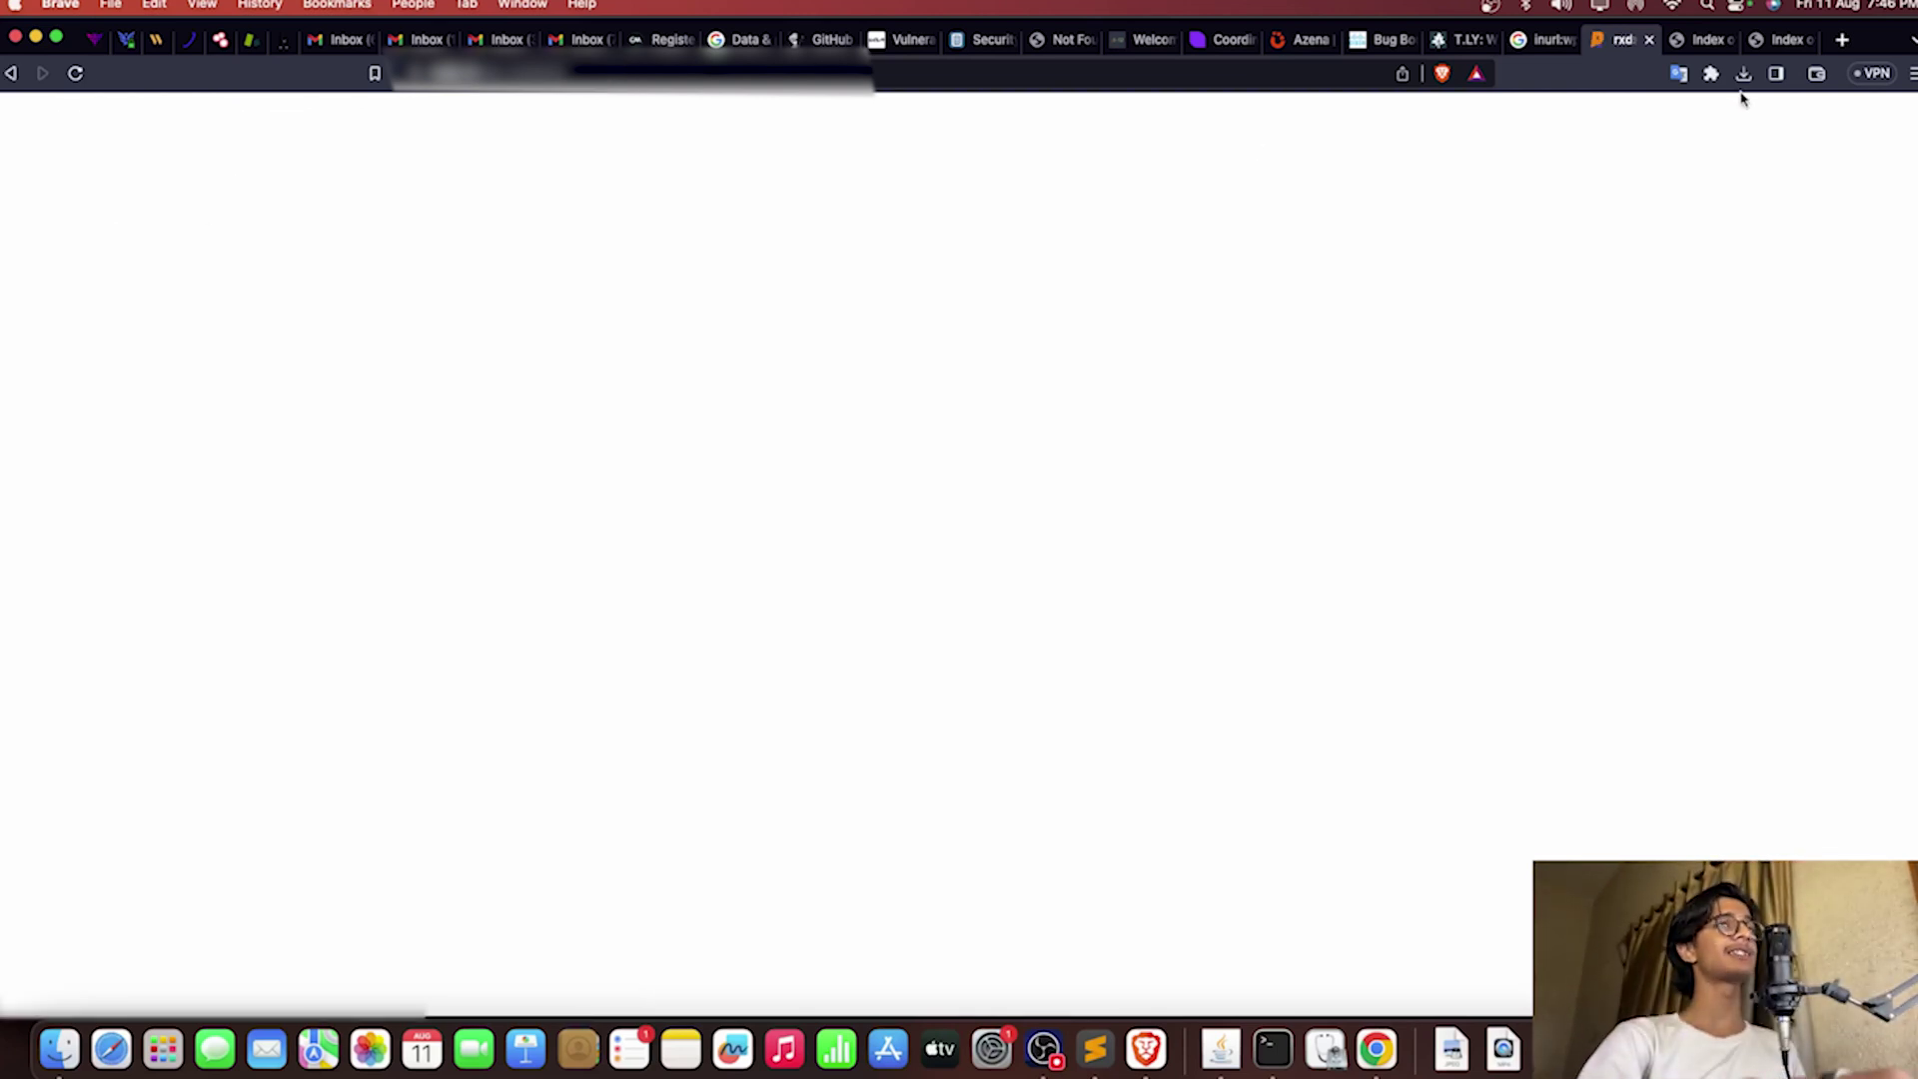
pyautogui.click(1650, 40)
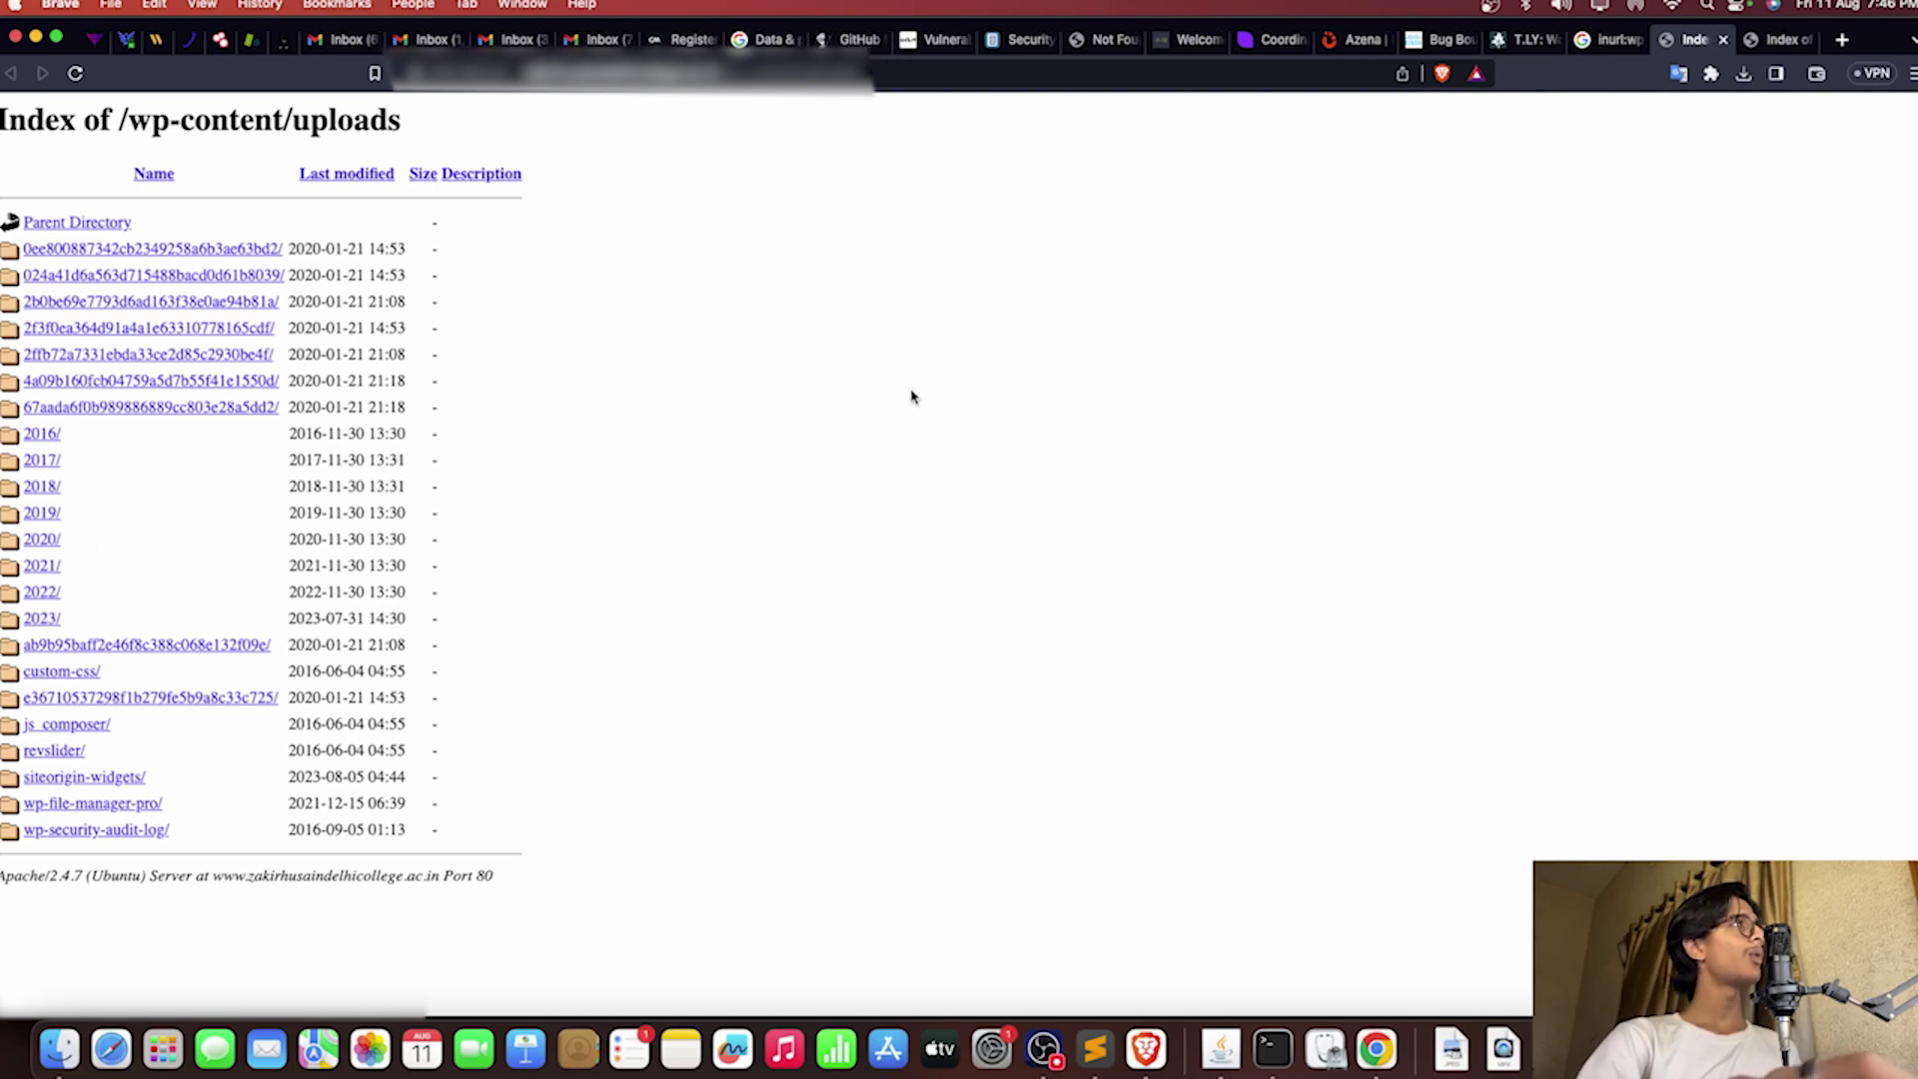
pyautogui.click(1724, 41)
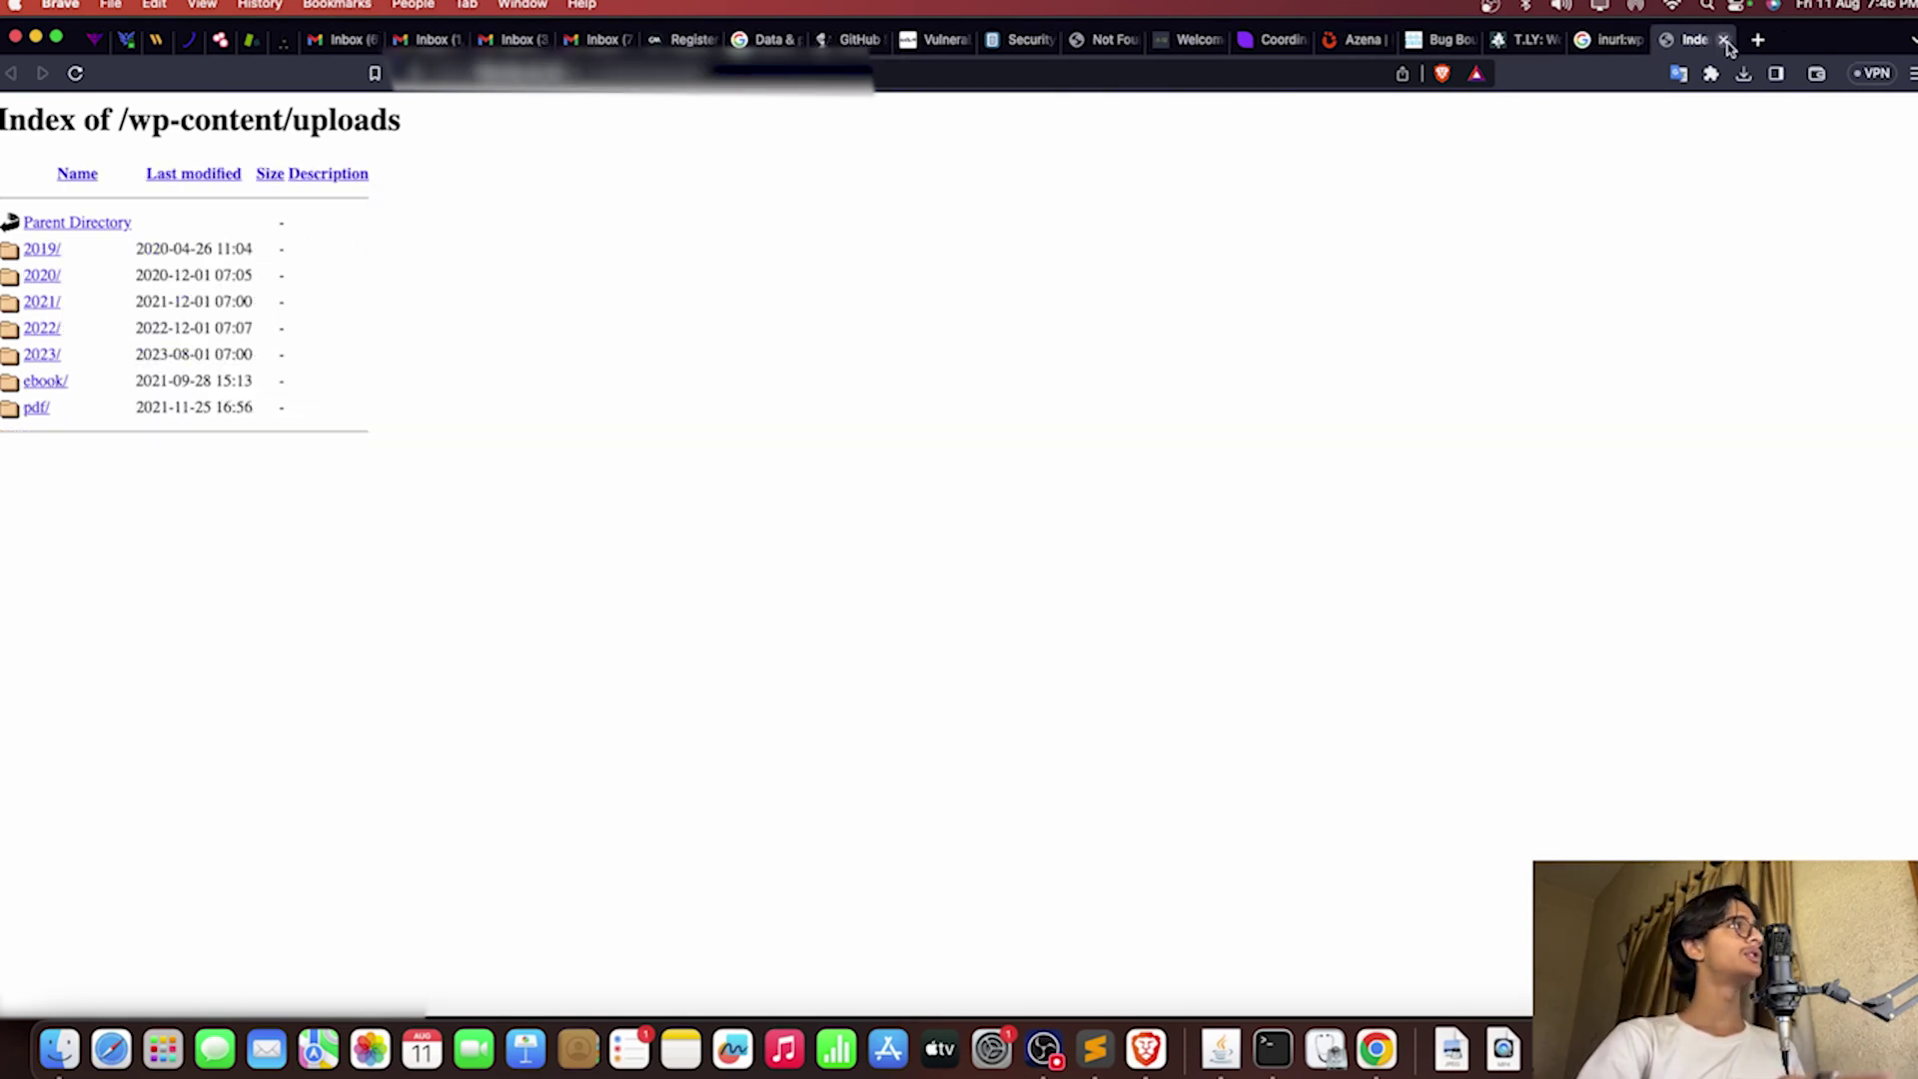
pyautogui.click(1724, 41)
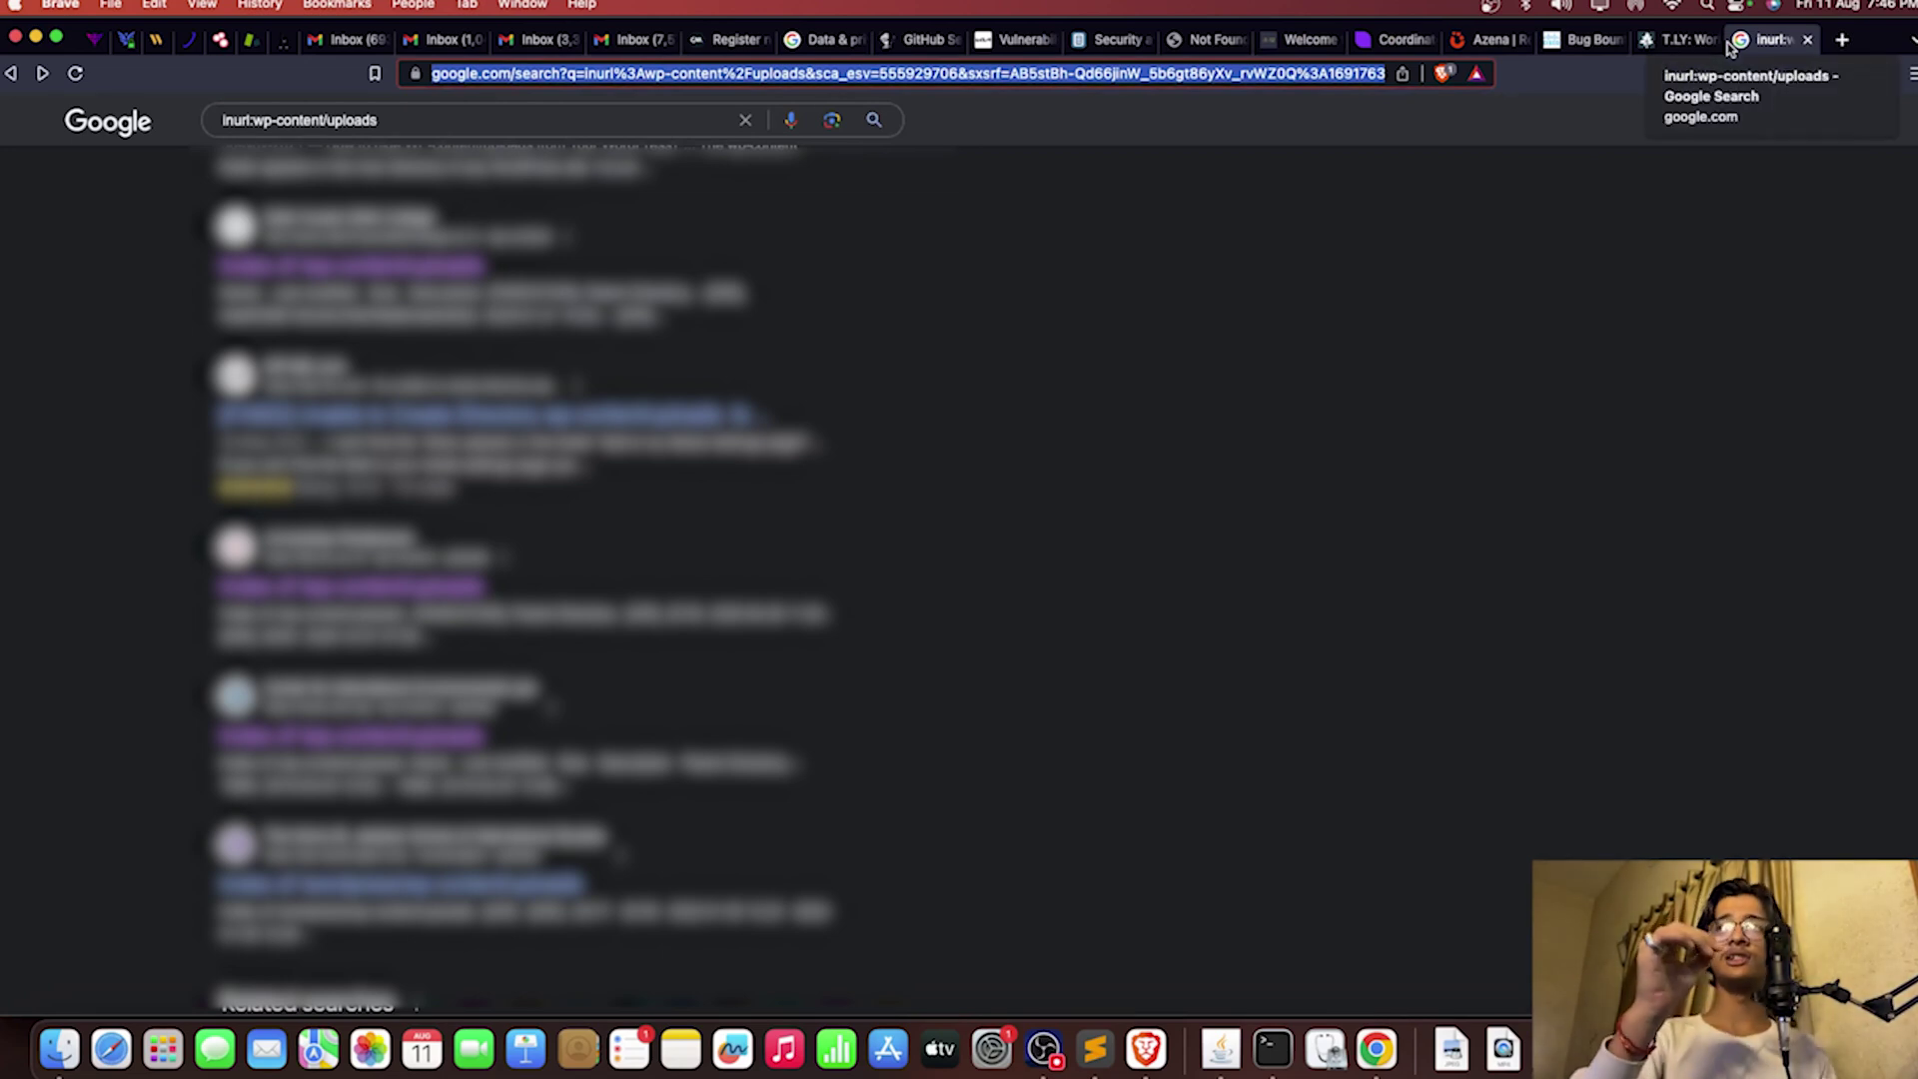
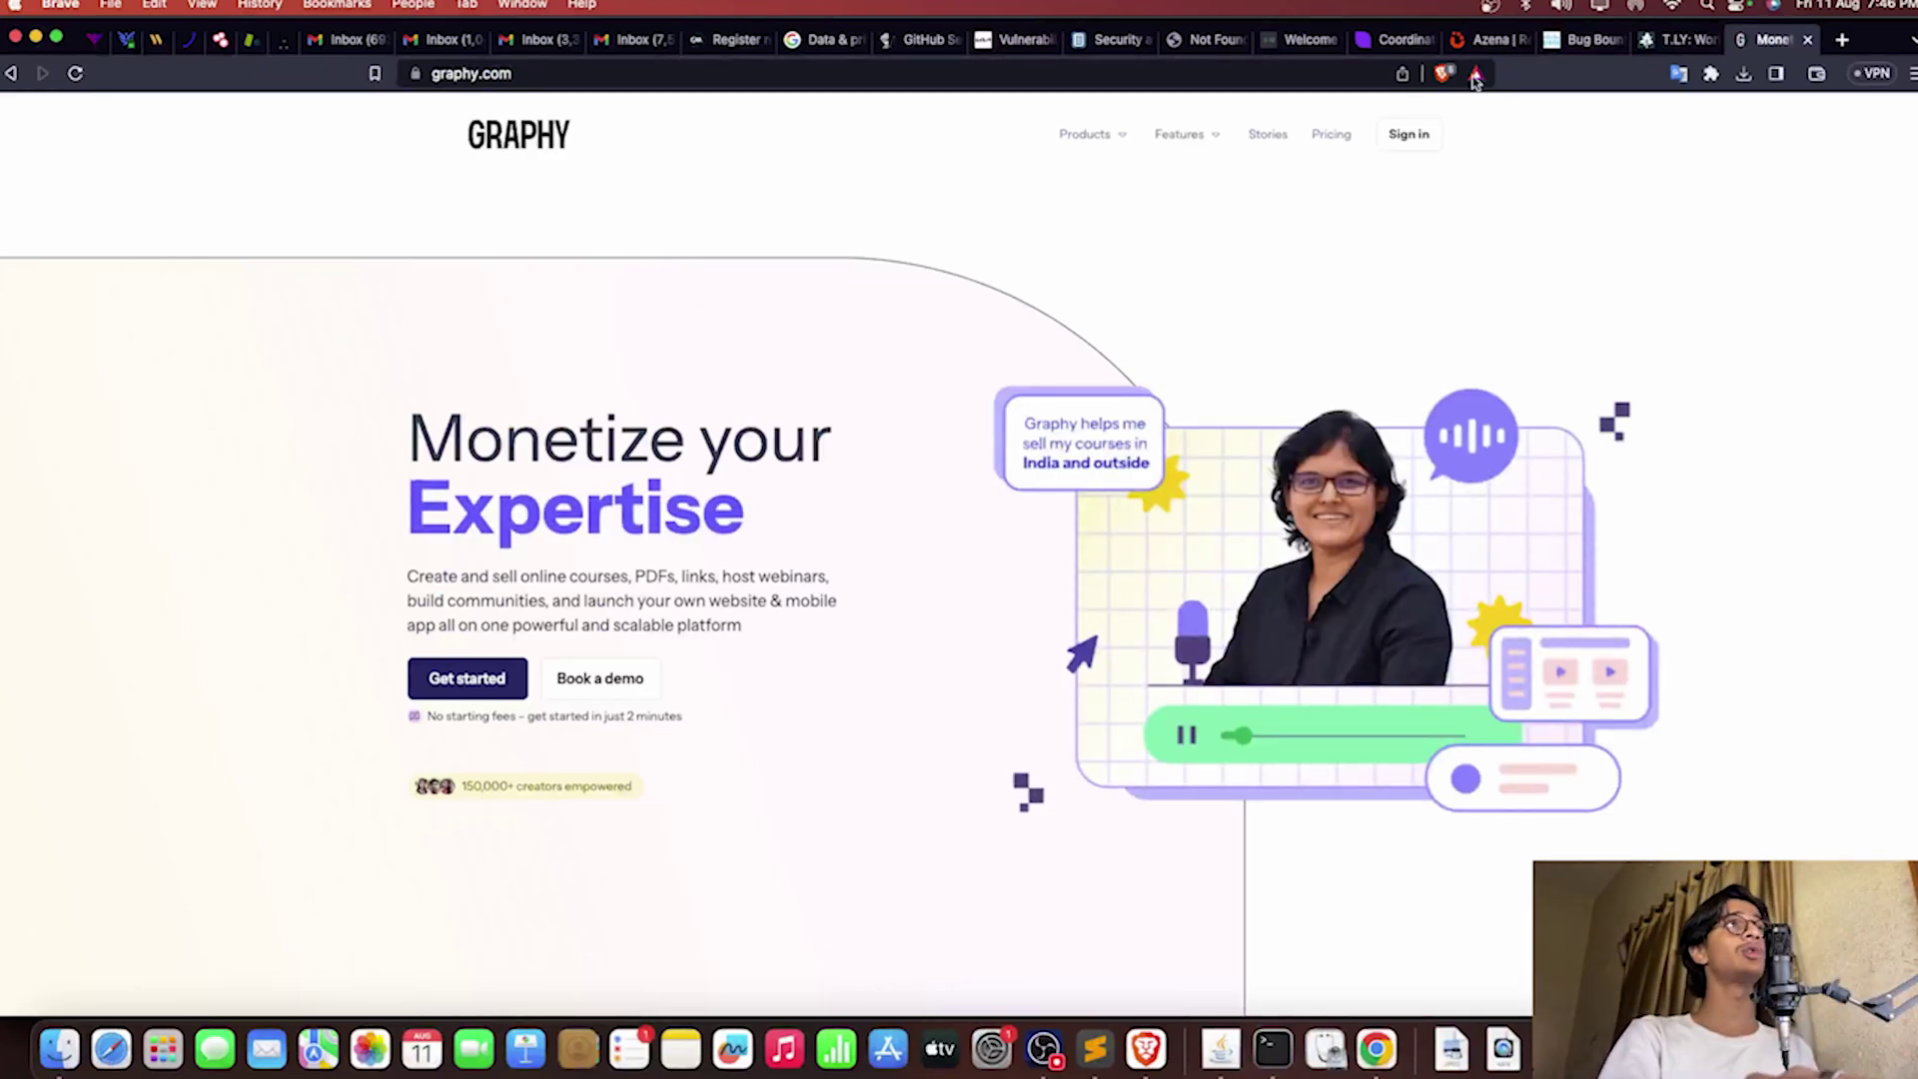
# Step: Replace the graphy.com address with 'goo' so google.com autocompletes in the address bar
pyautogui.click(1363, 72)
pyautogui.write('goo')
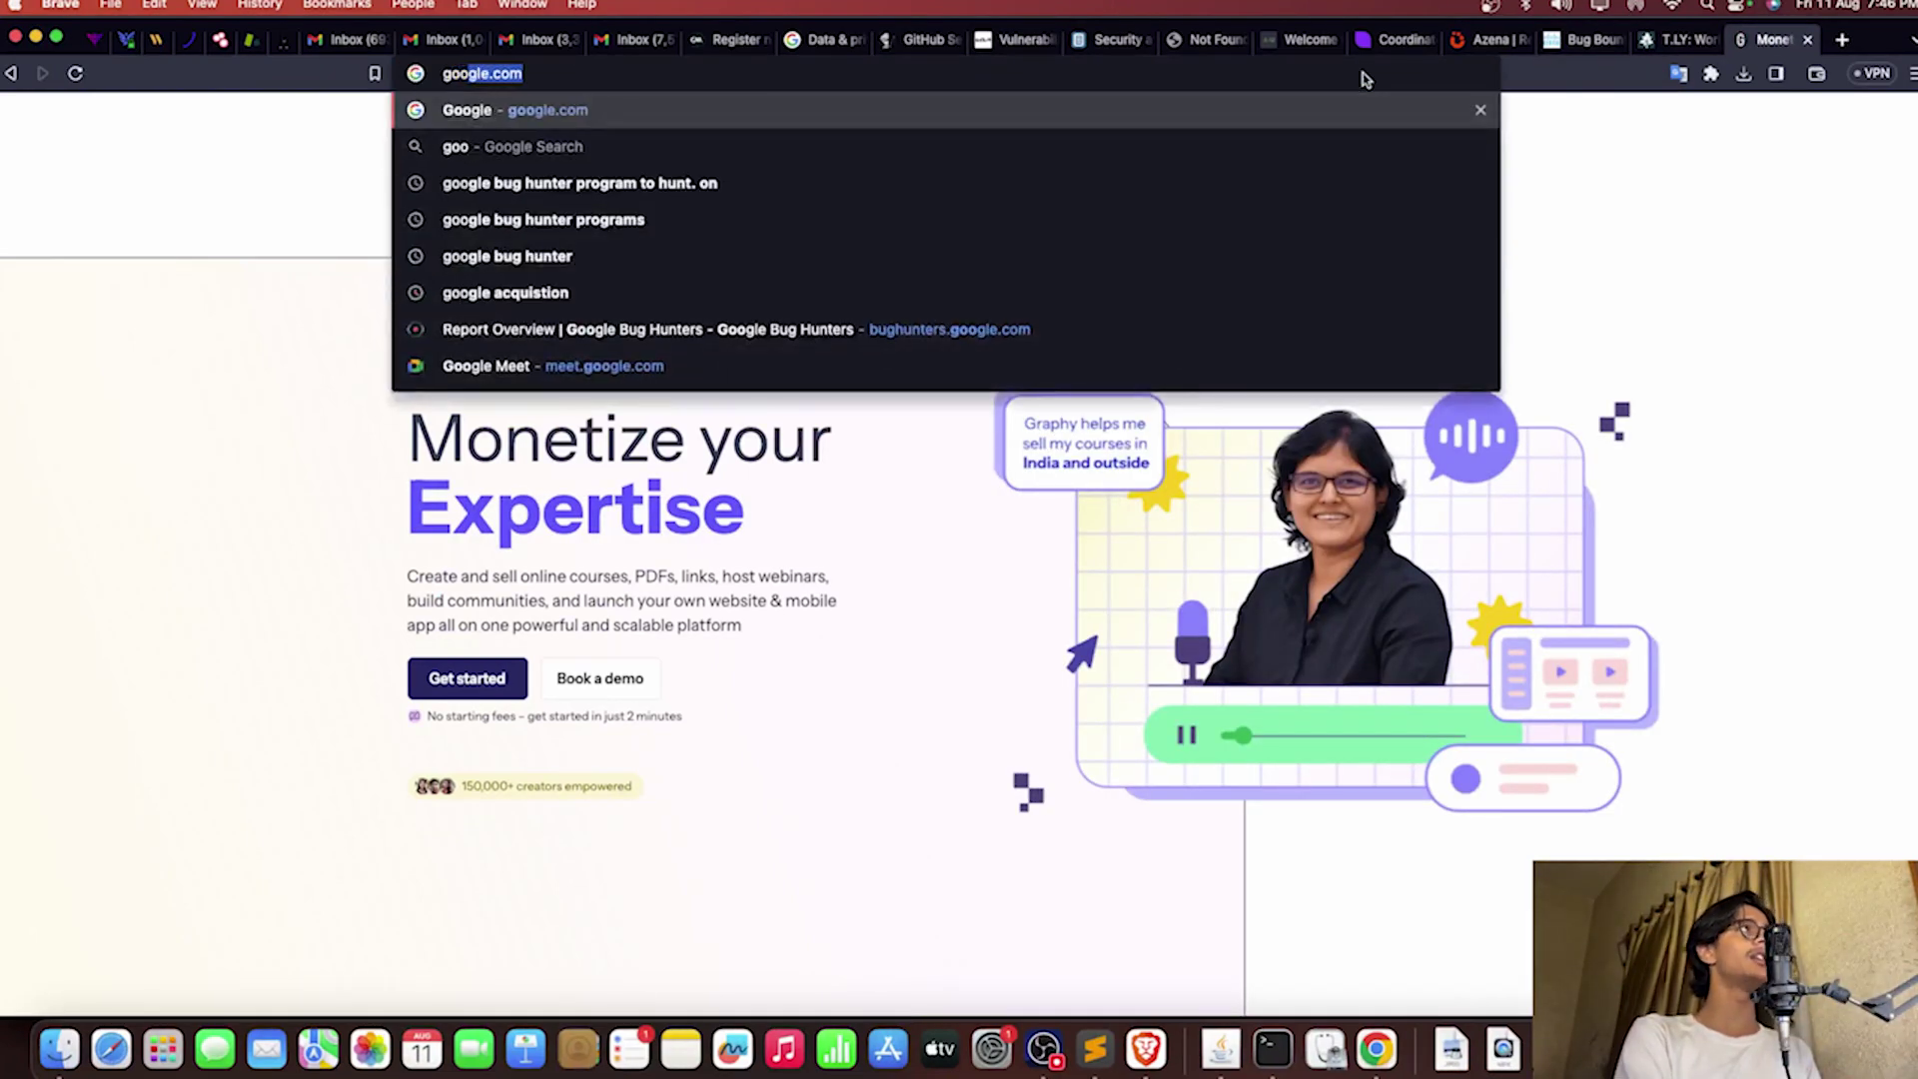
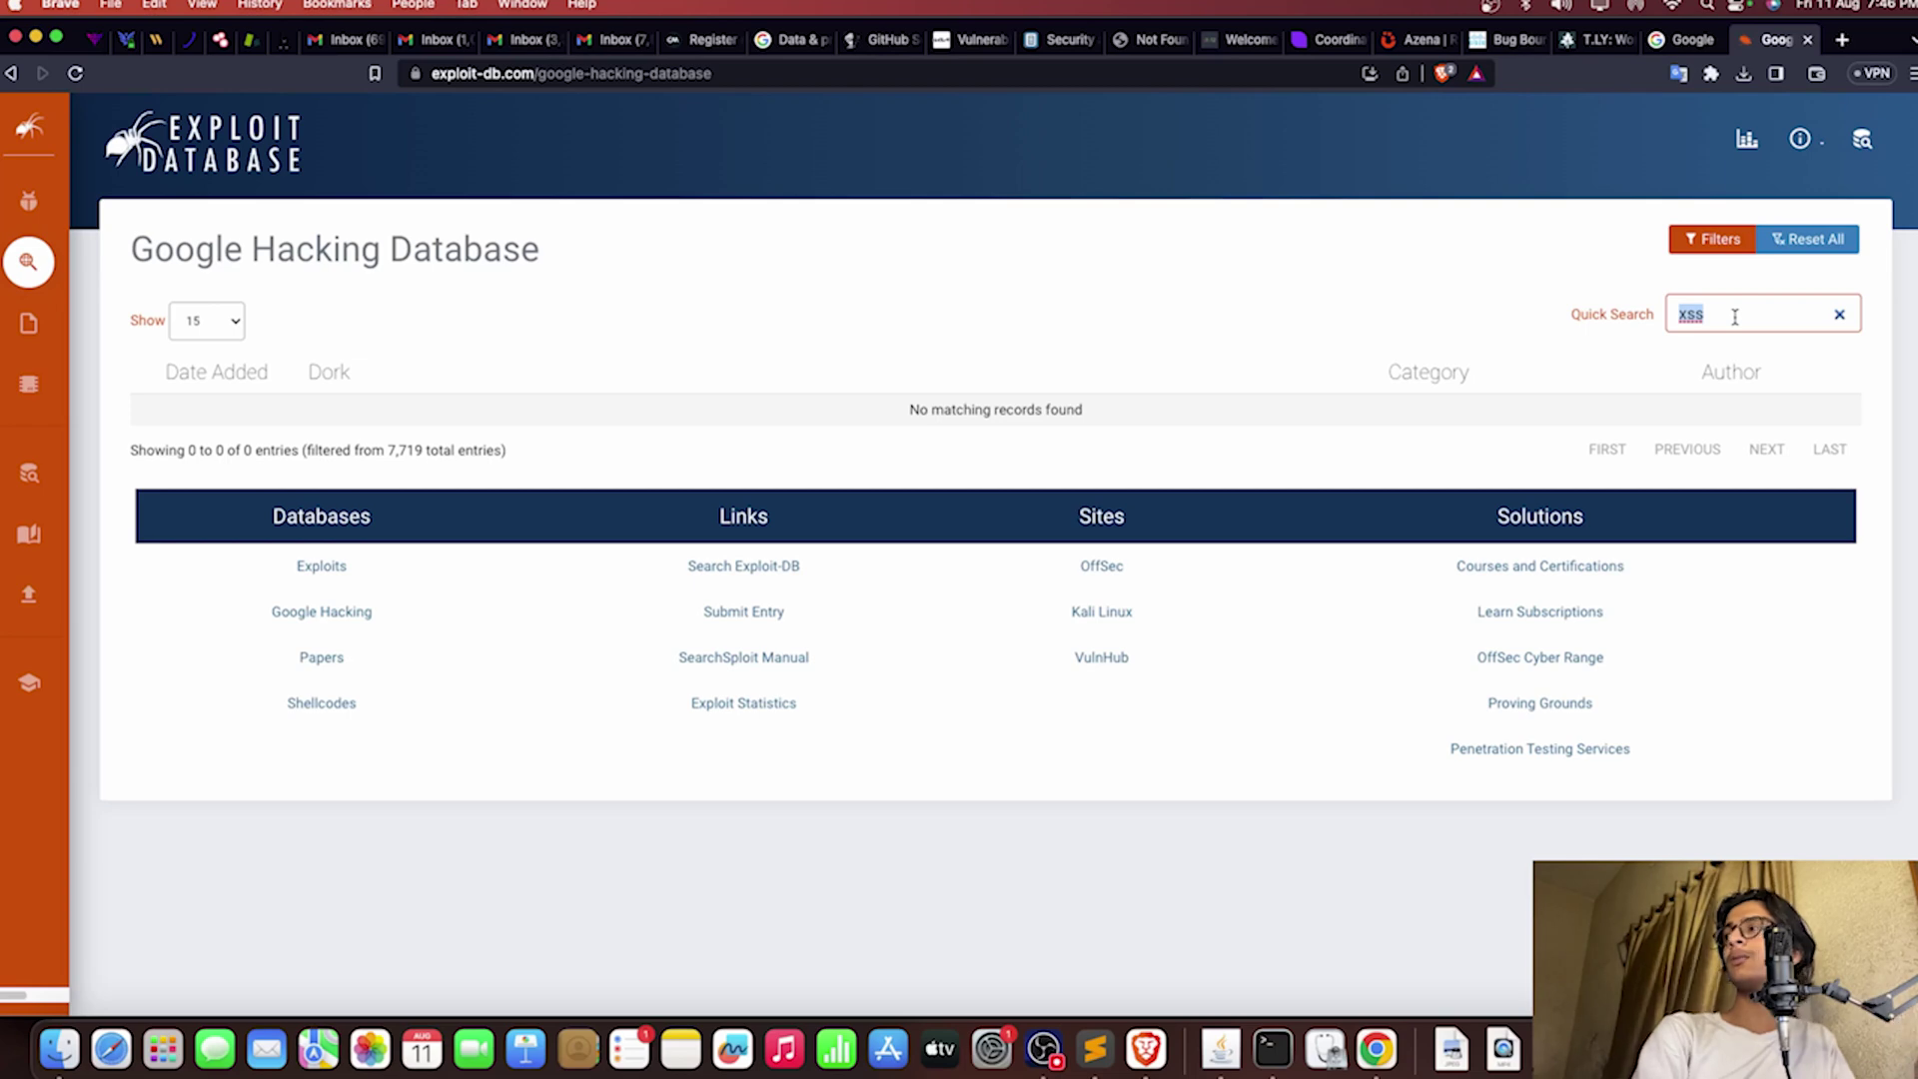
# Step: Search the dorks for 'key=' and highlight the private_key.pem and AWS_SECRET_KEY gitlab results
pyautogui.press('BackSpace')
pyautogui.write('k')
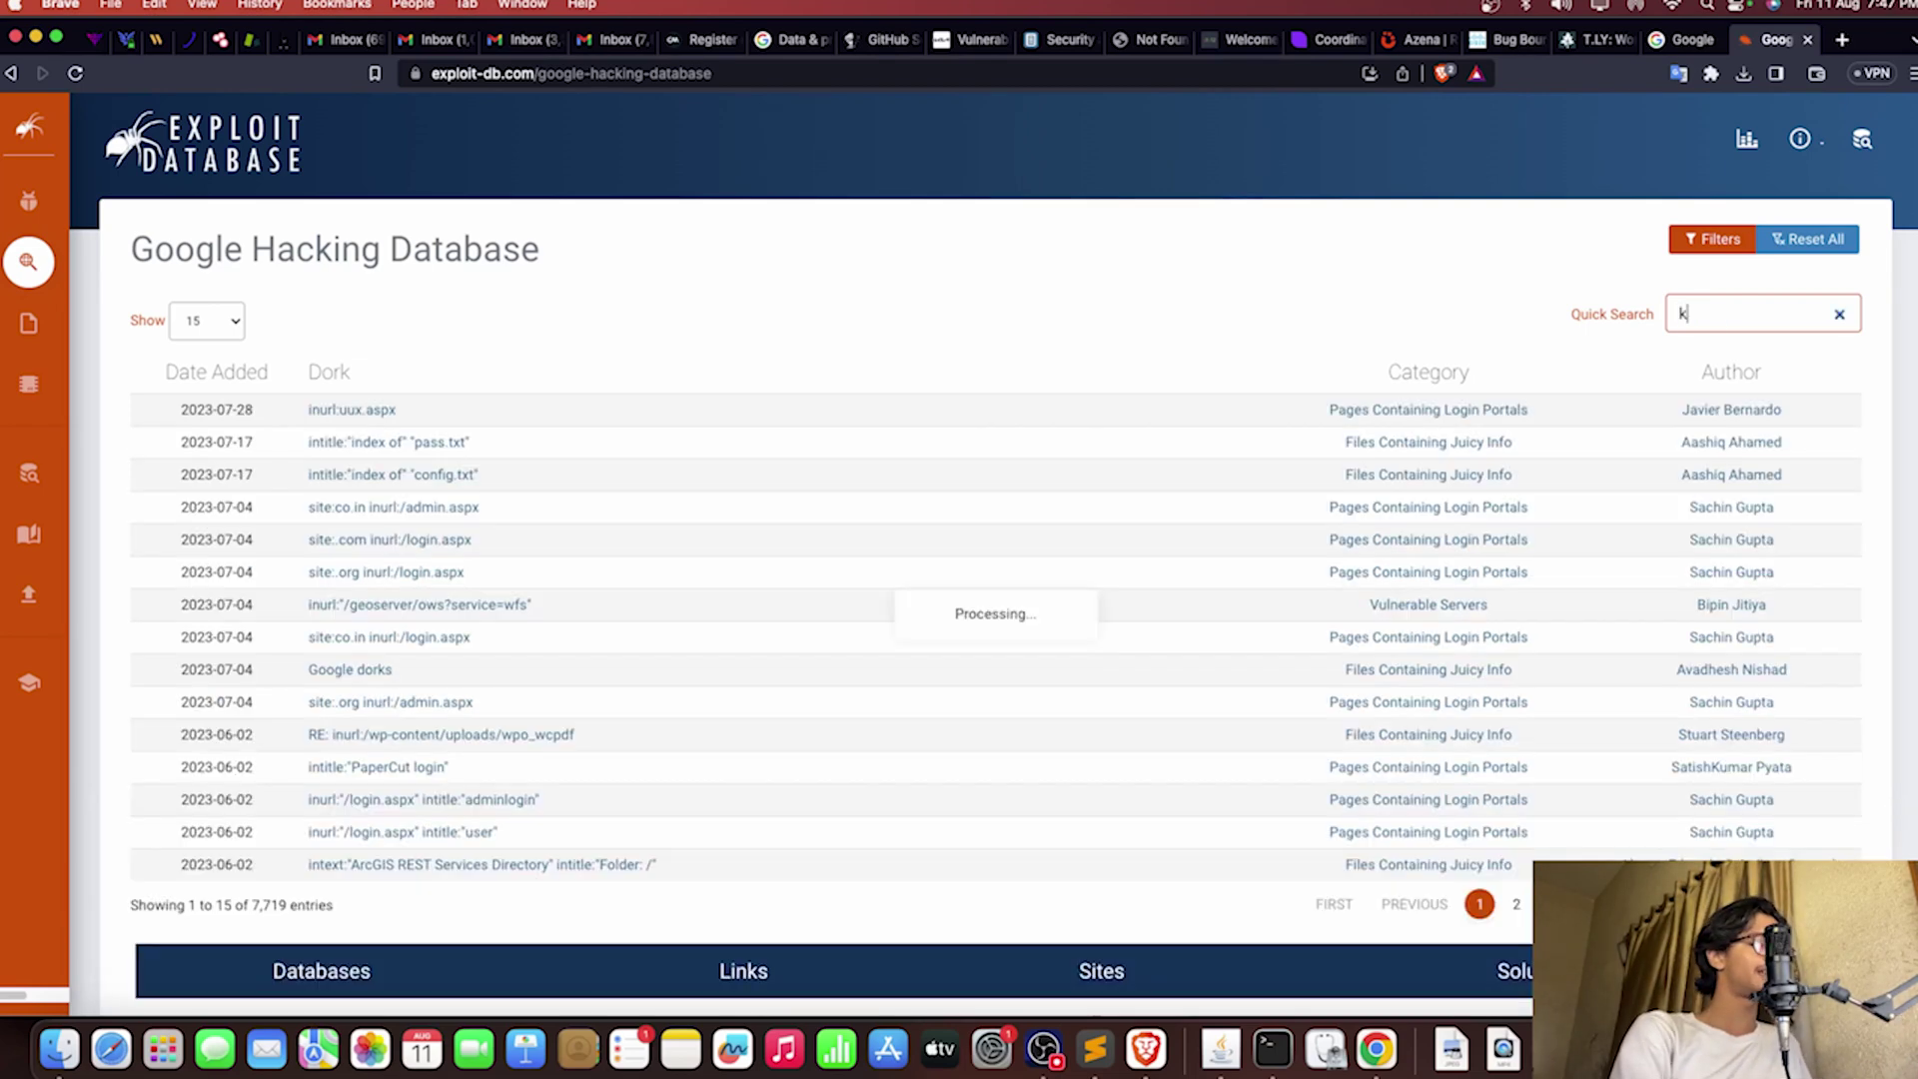
pyautogui.write('ey-')
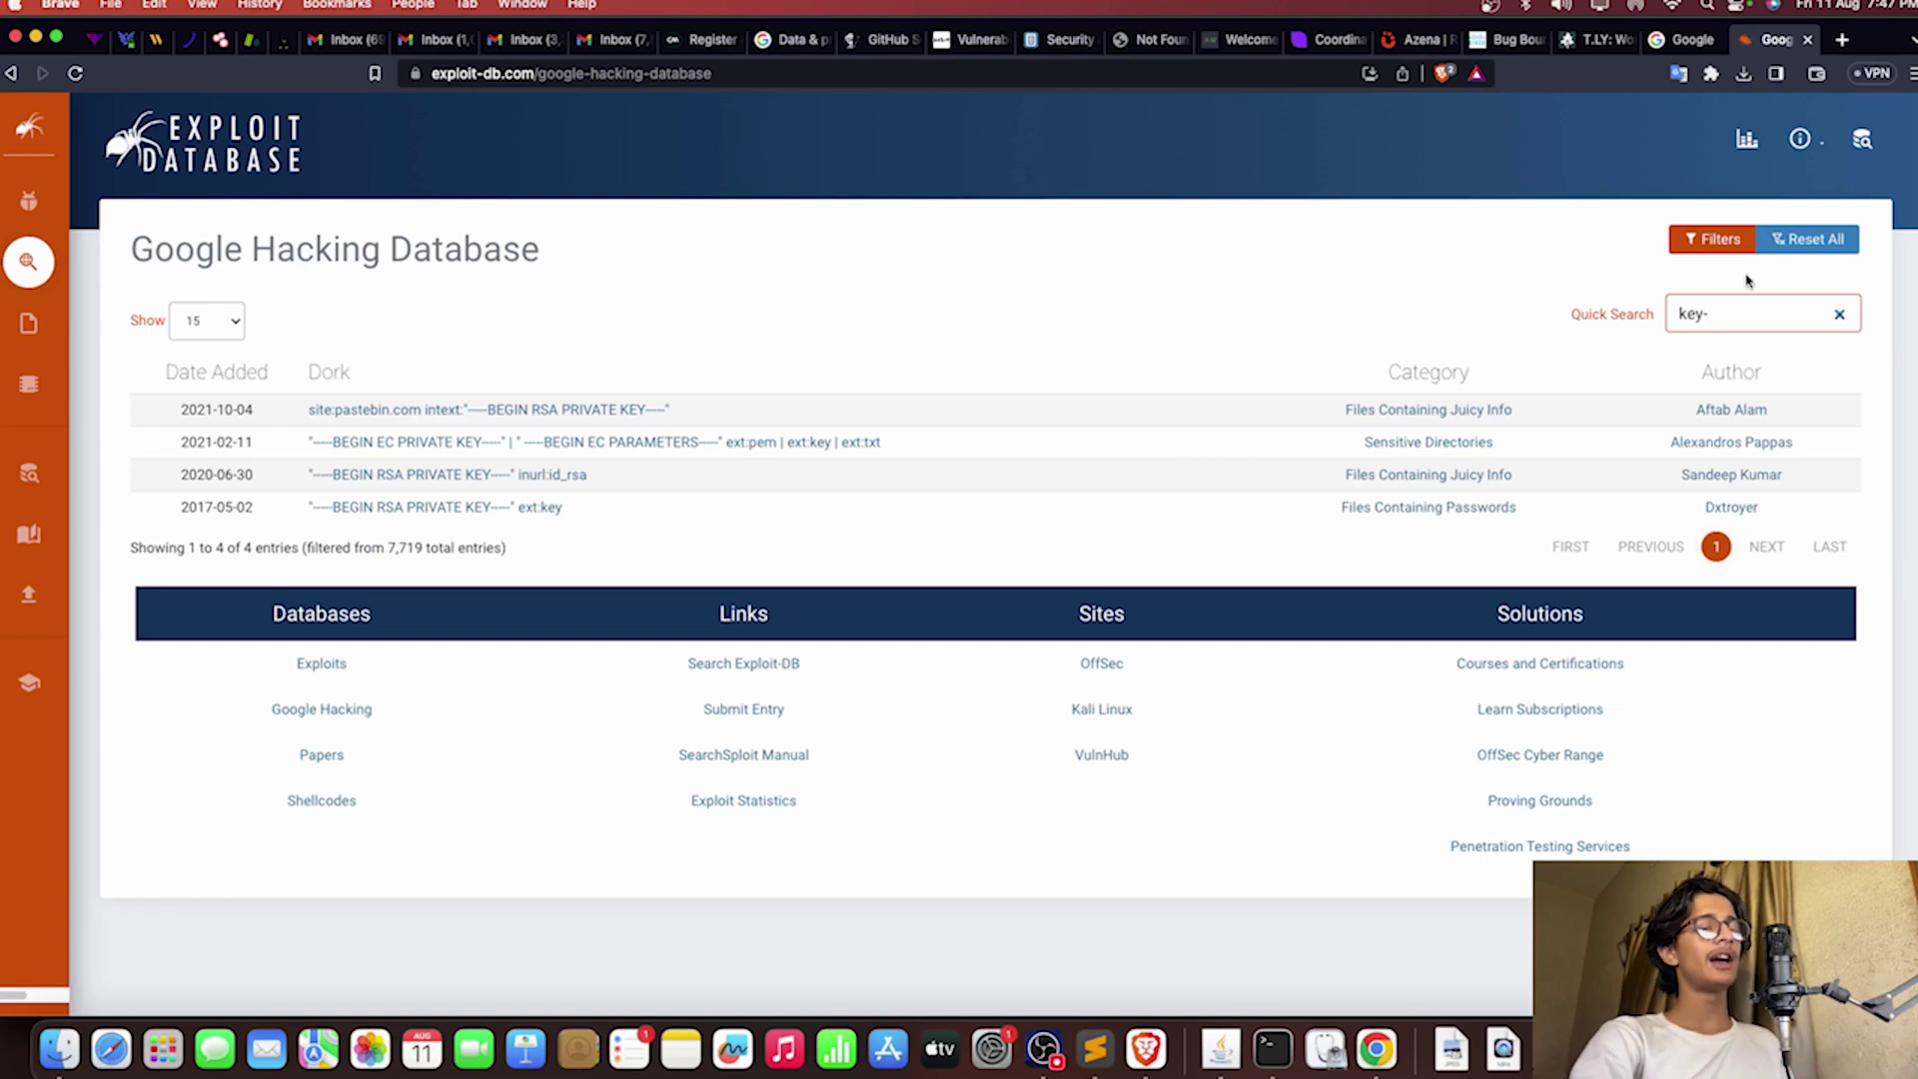
pyautogui.press('BackSpace')
pyautogui.write('=')
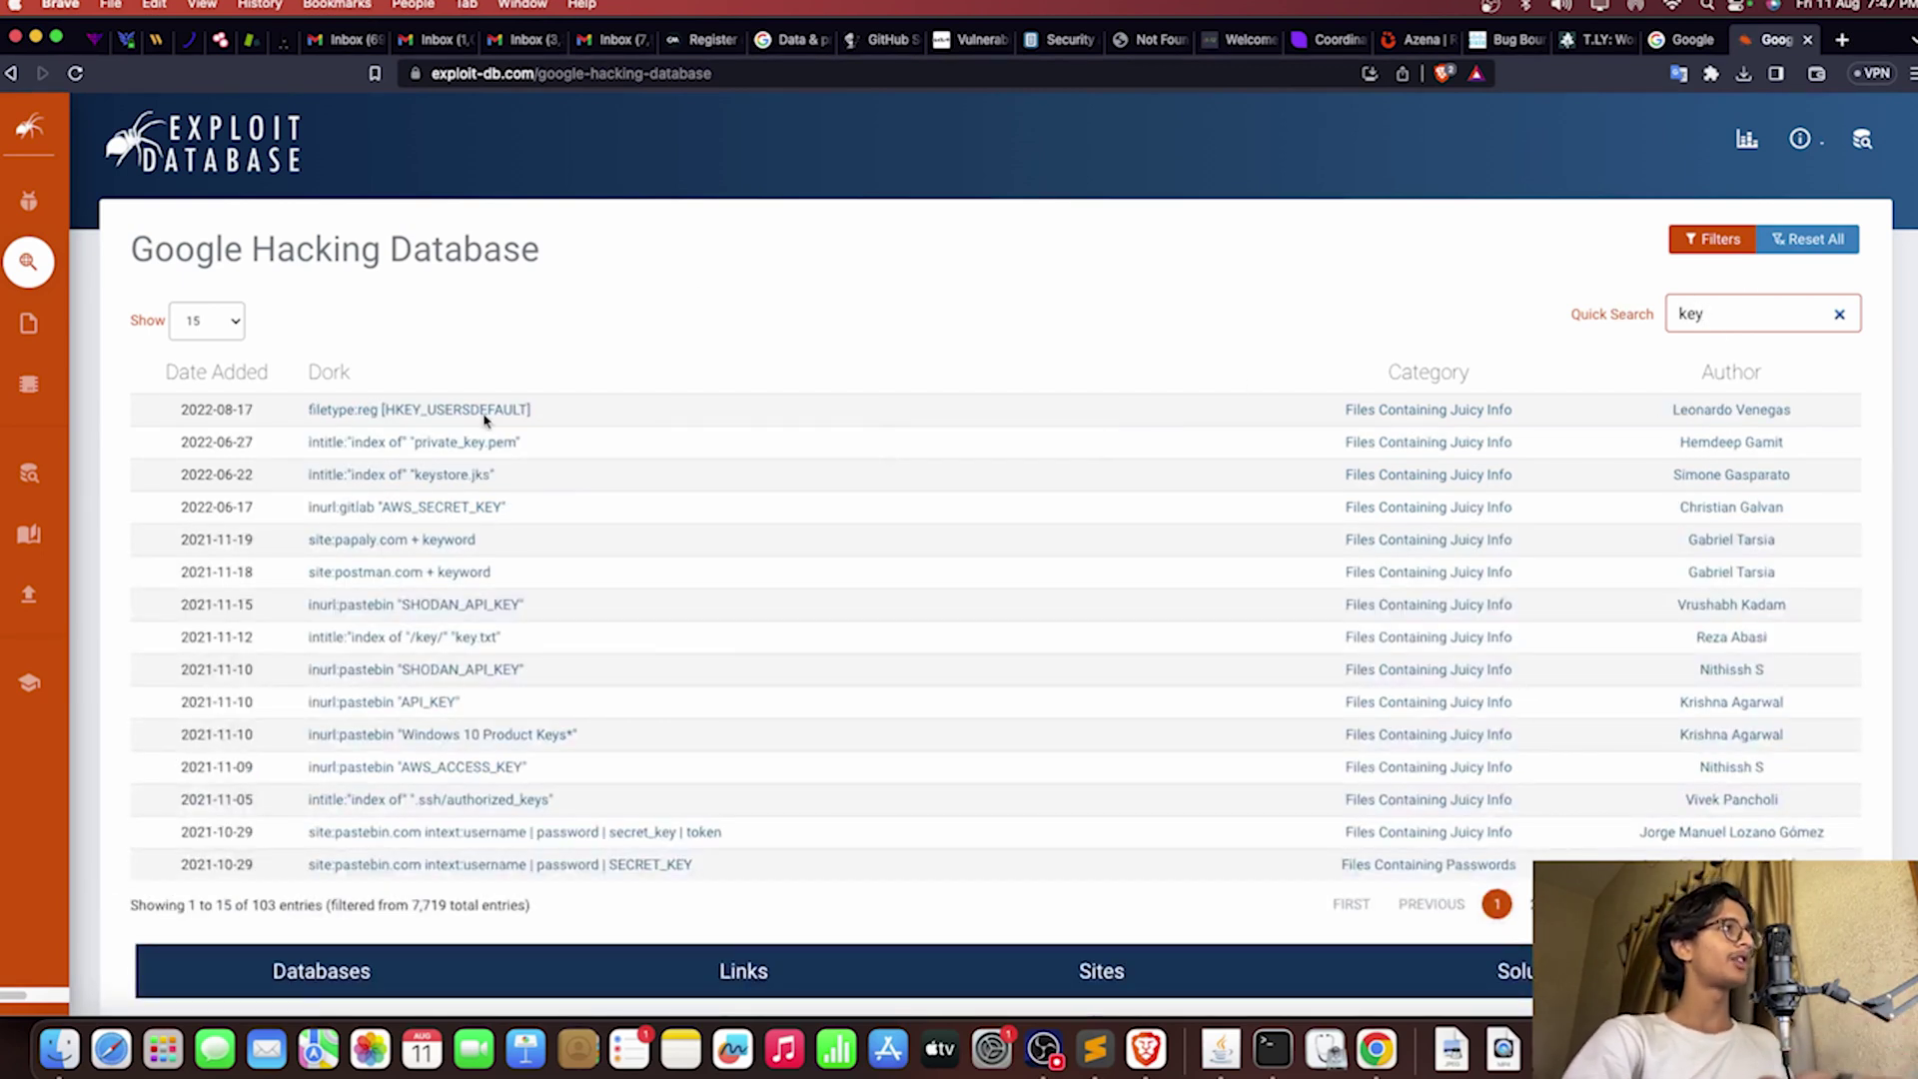
pyautogui.moveTo(517, 444); pyautogui.dragTo(400, 443)
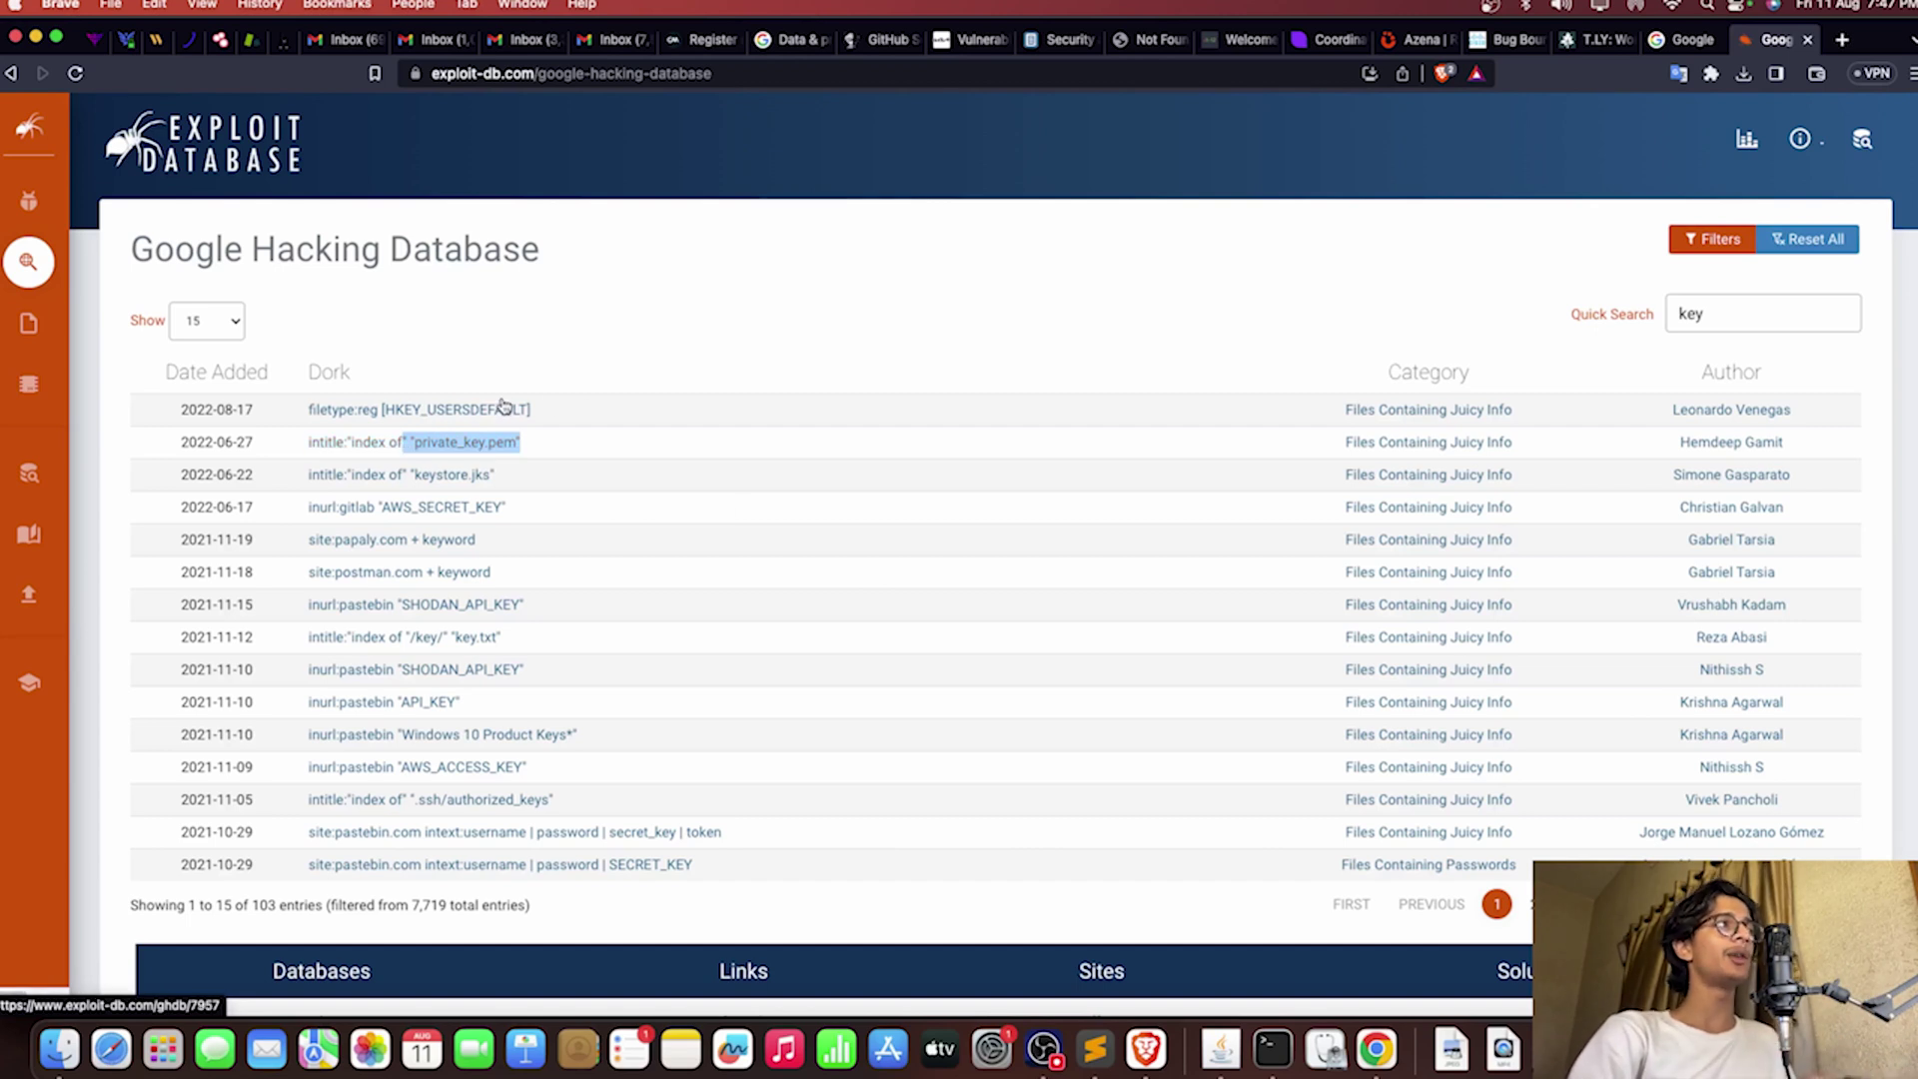
pyautogui.click(735, 291)
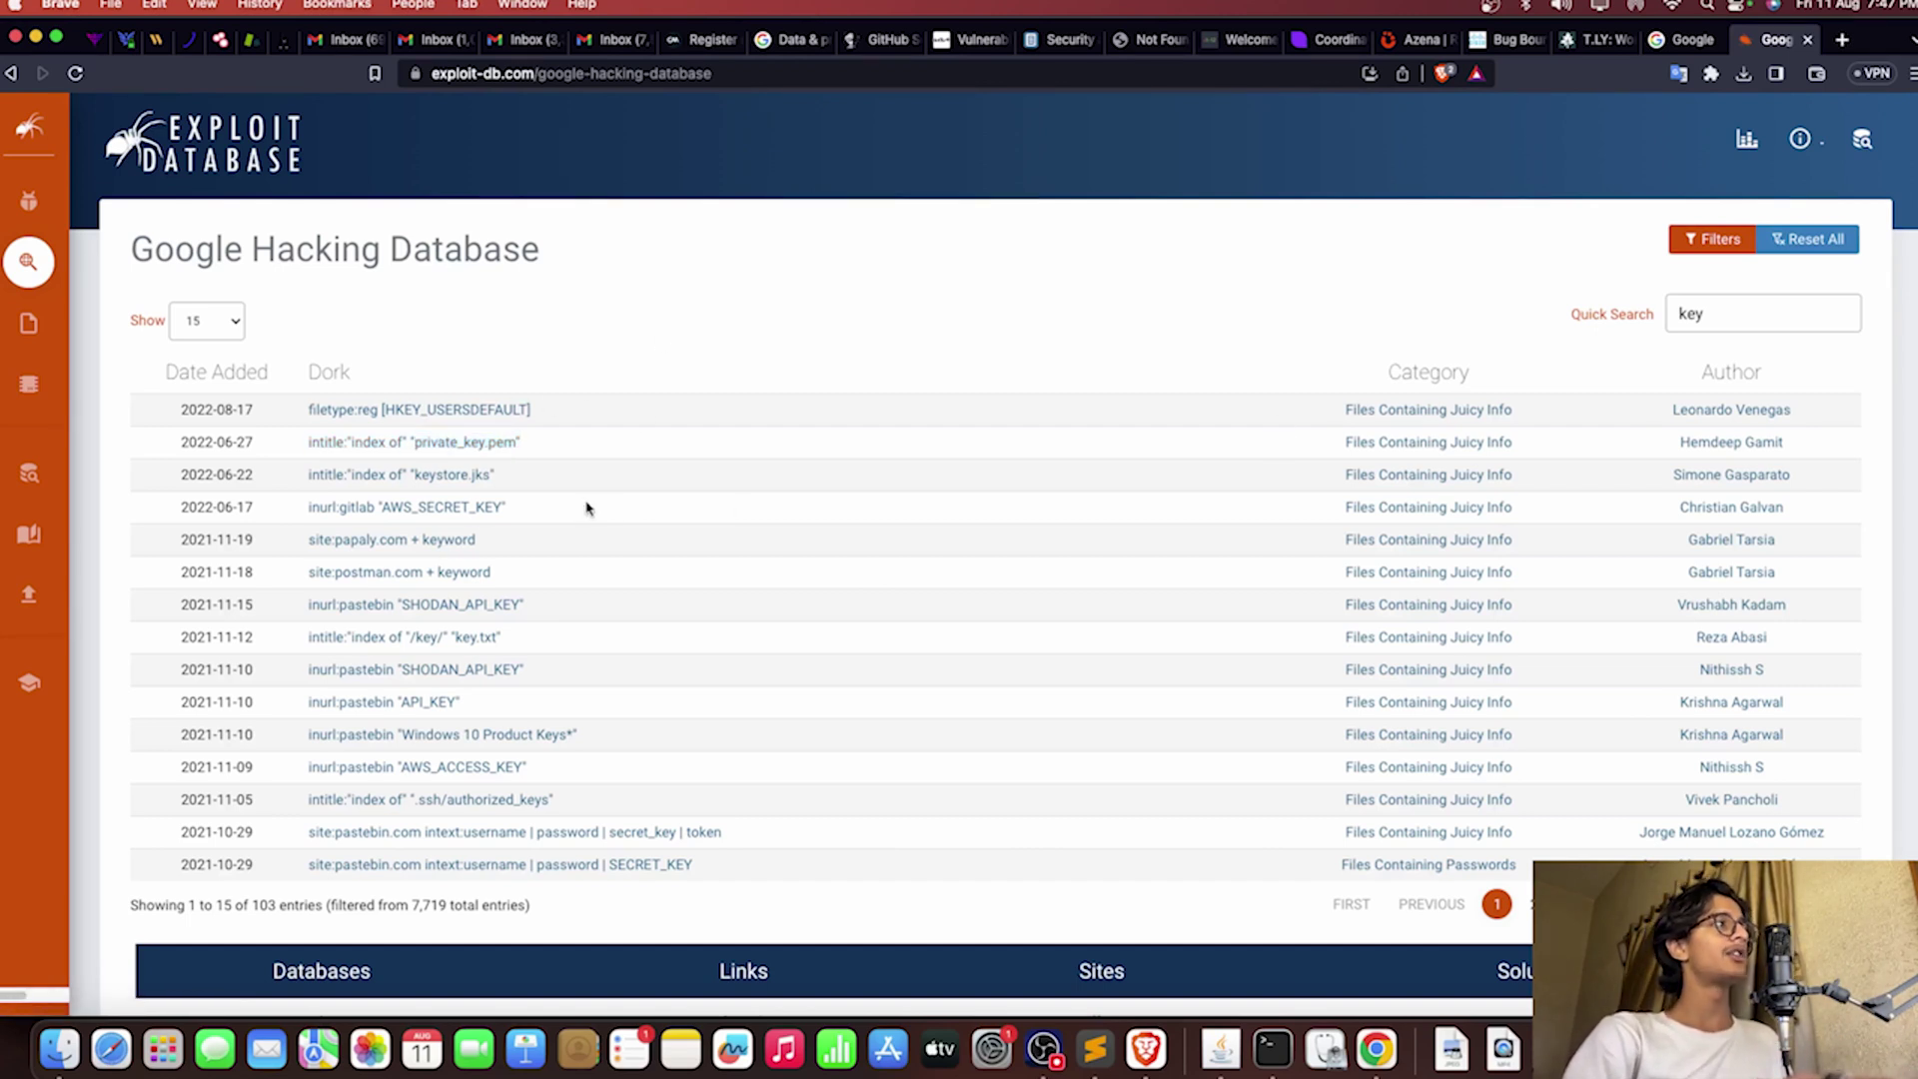
pyautogui.moveTo(505, 513); pyautogui.dragTo(306, 513)
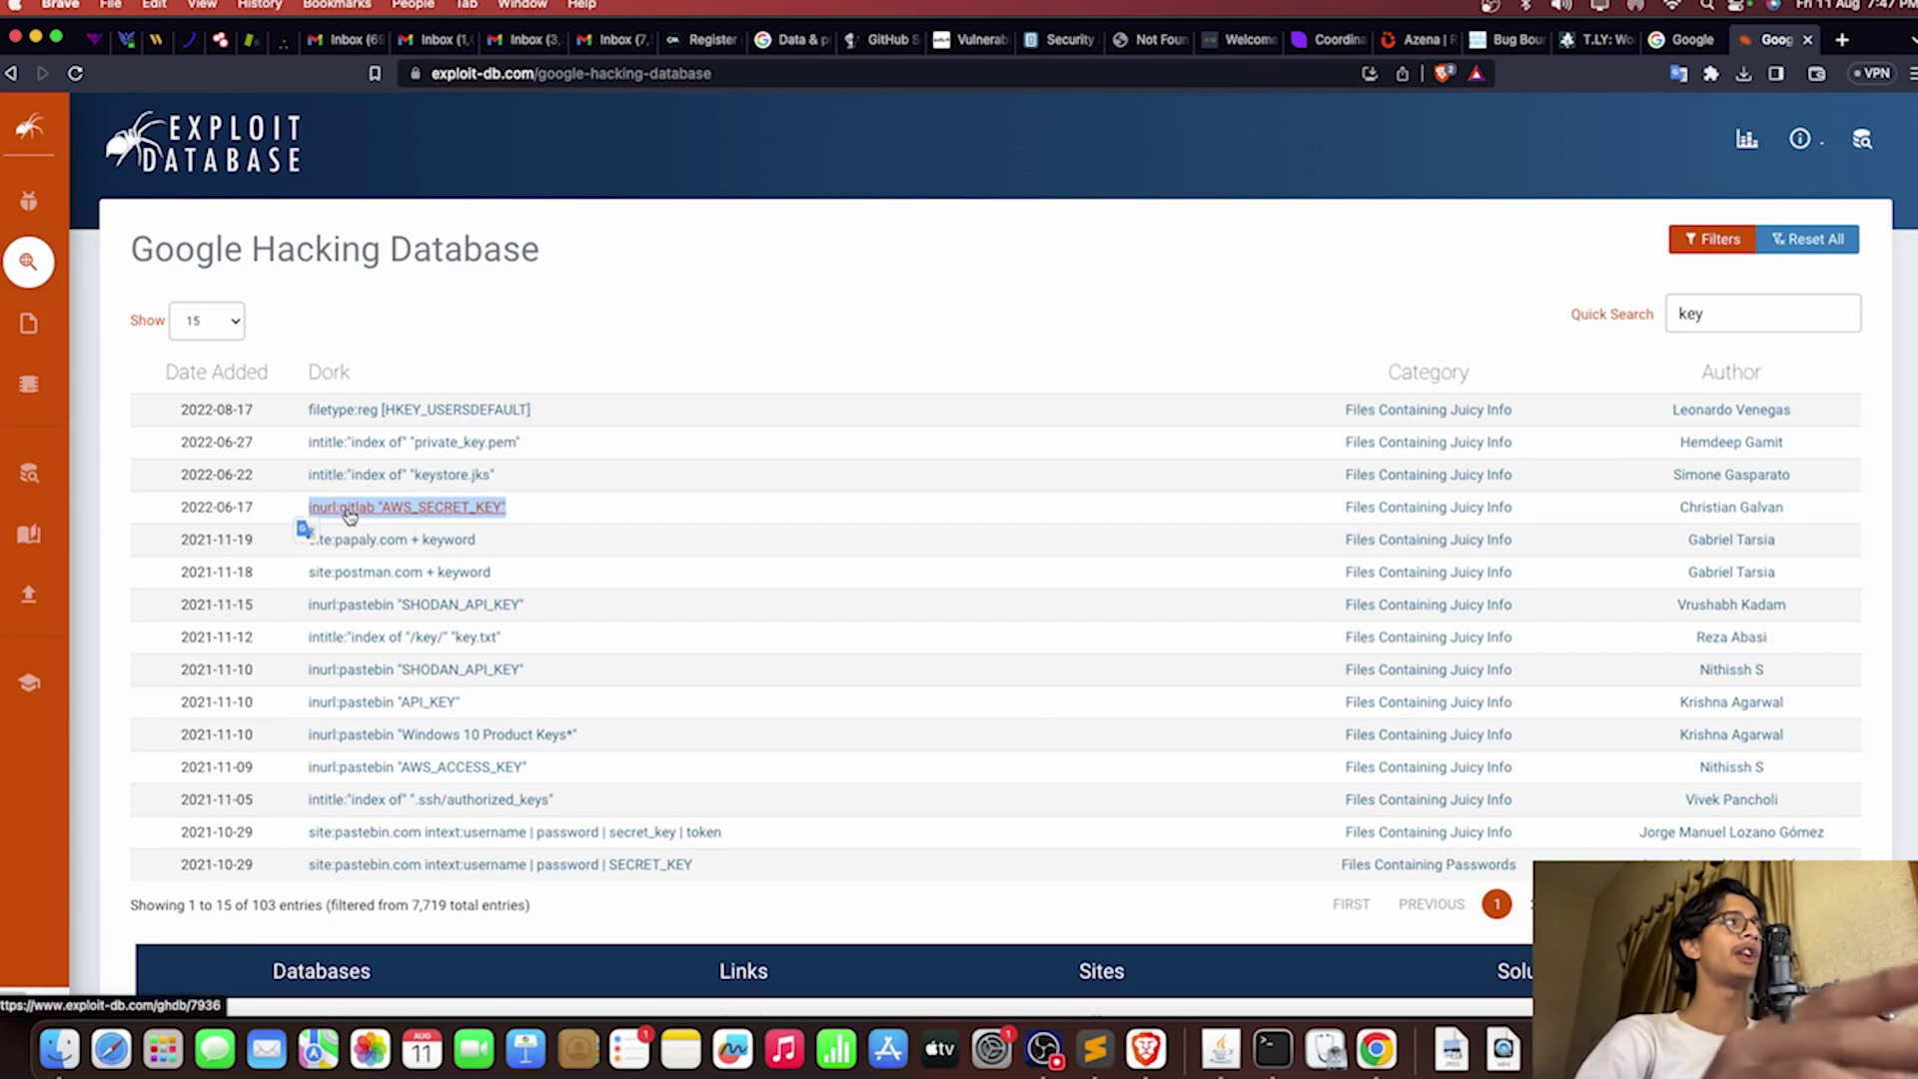
# Step: Clear the Quick Search back to all 7,719 dorks and minimize Brave
pyautogui.click(1715, 317)
pyautogui.press('super+a')
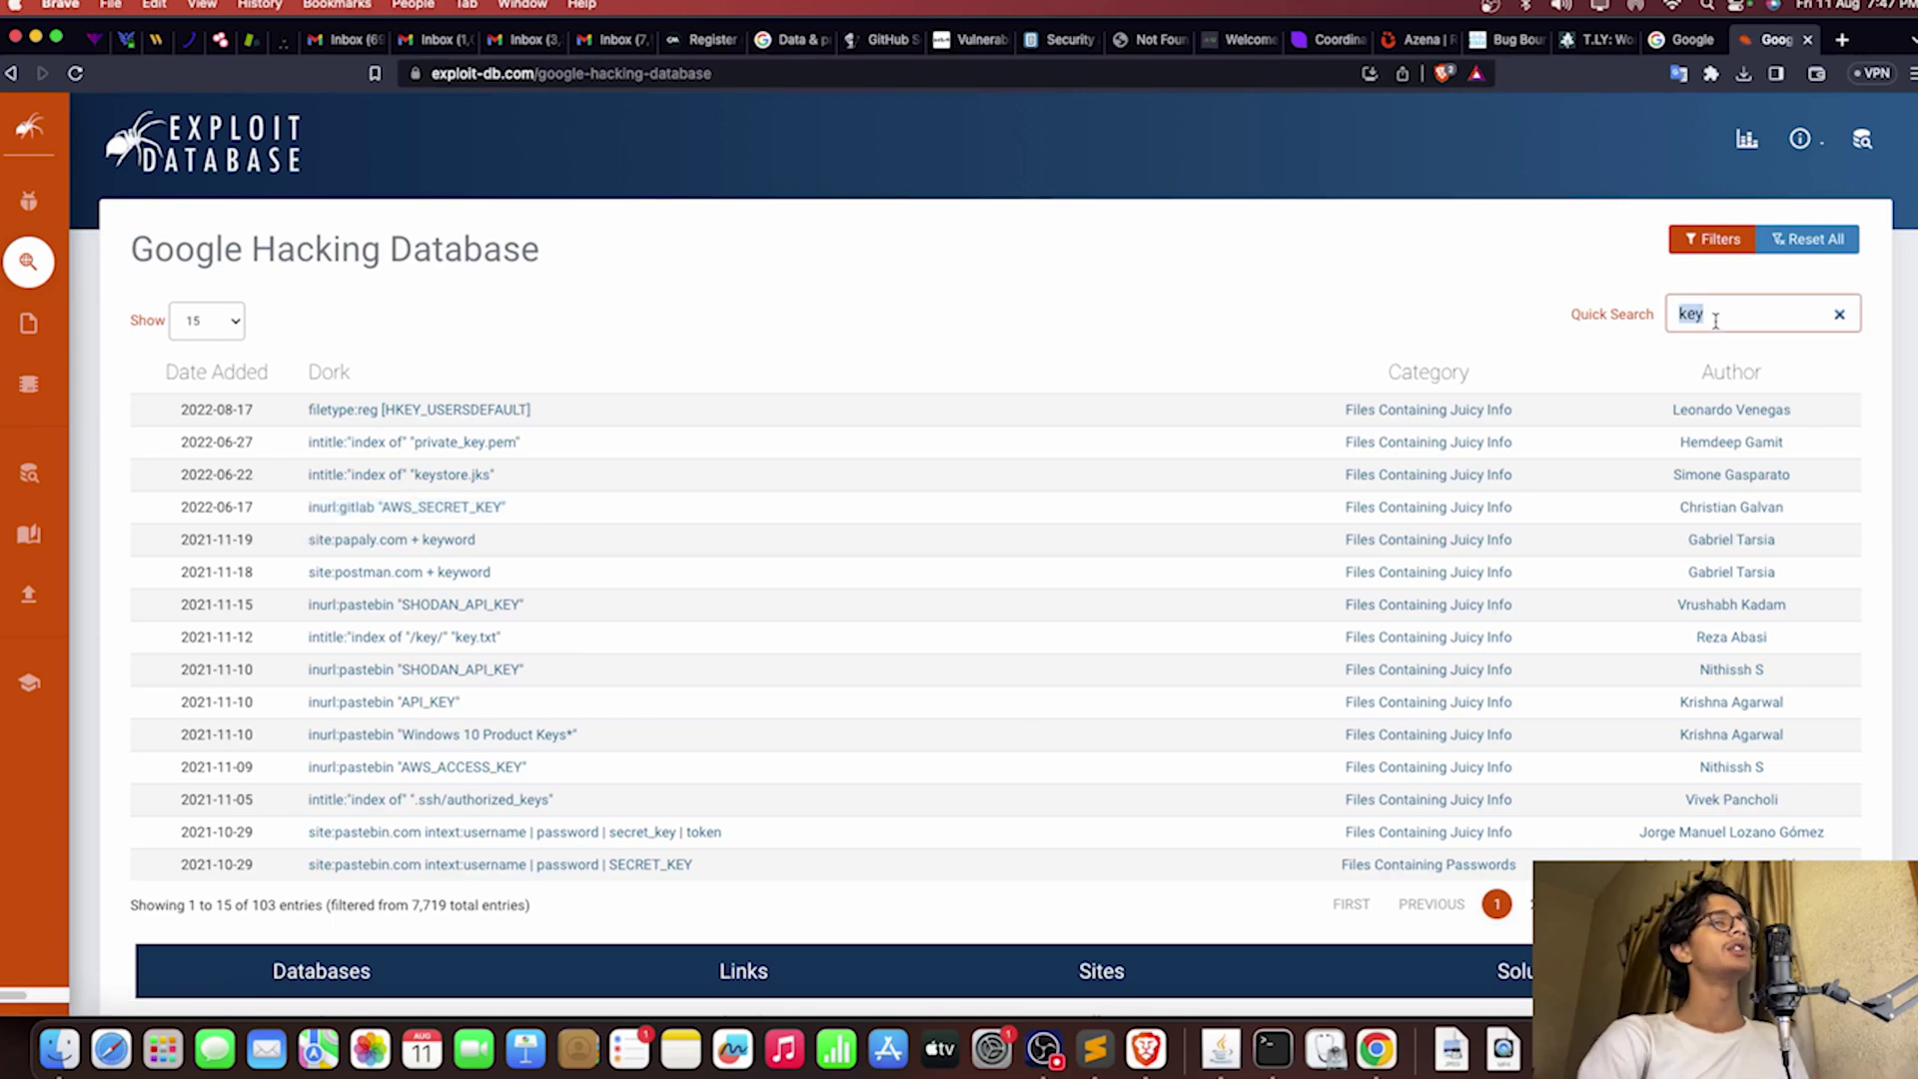
pyautogui.press('BackSpace')
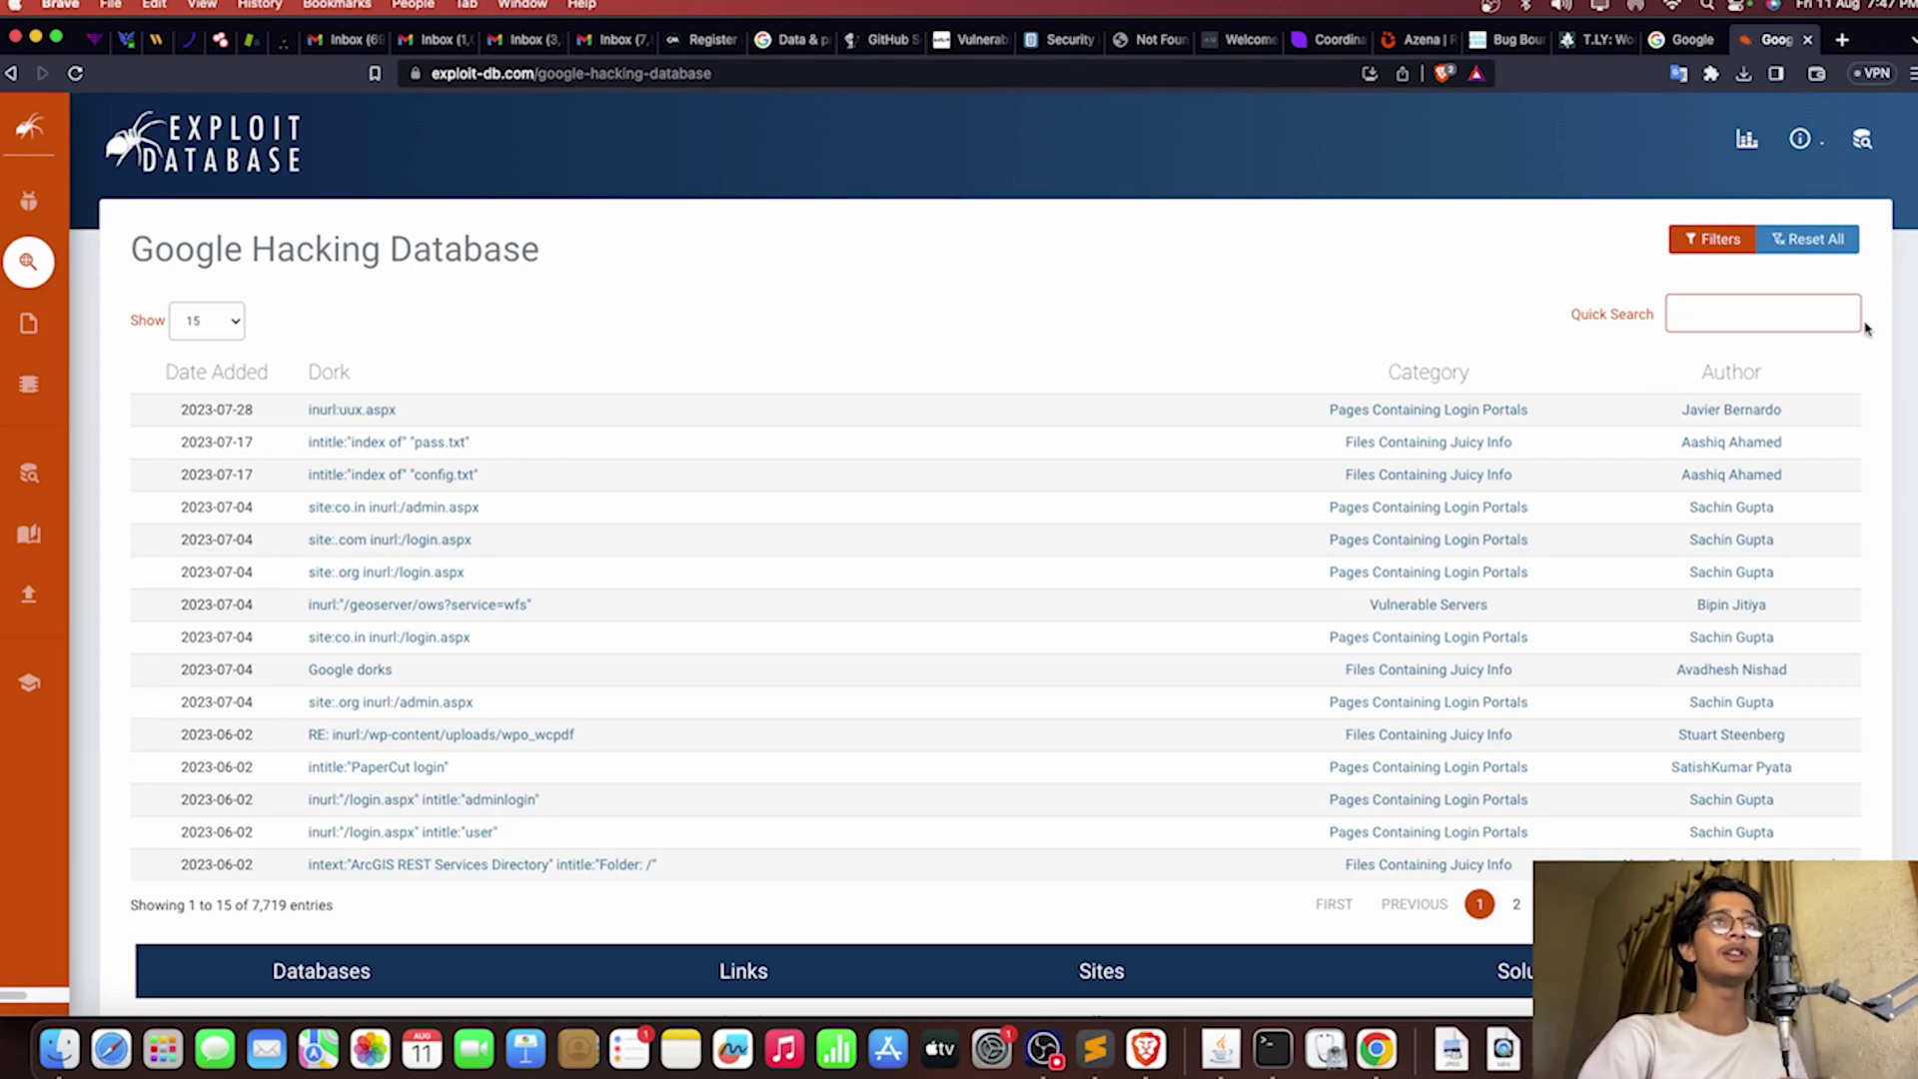
pyautogui.click(35, 40)
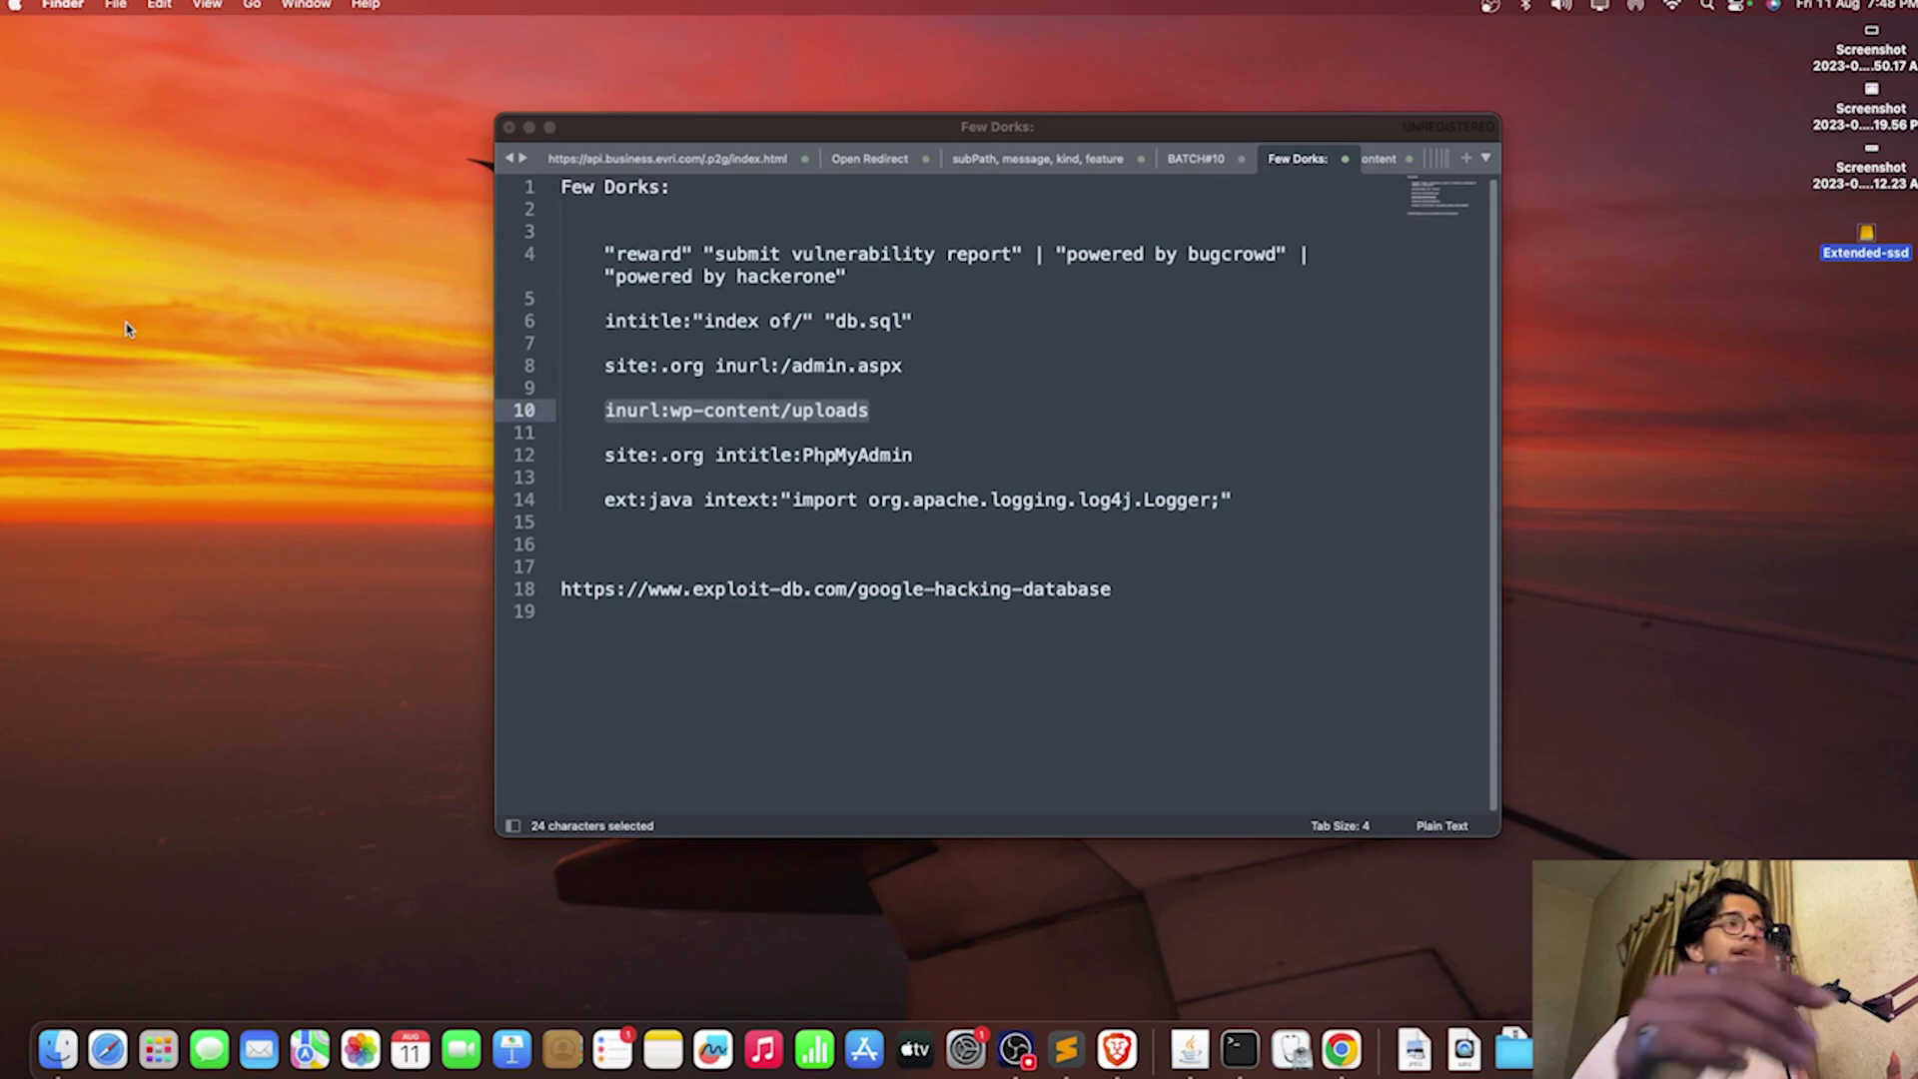
# Step: In the Few Dorks notes, append '/setup' to the PhpMyAdmin dork on line 12
pyautogui.click(1280, 494)
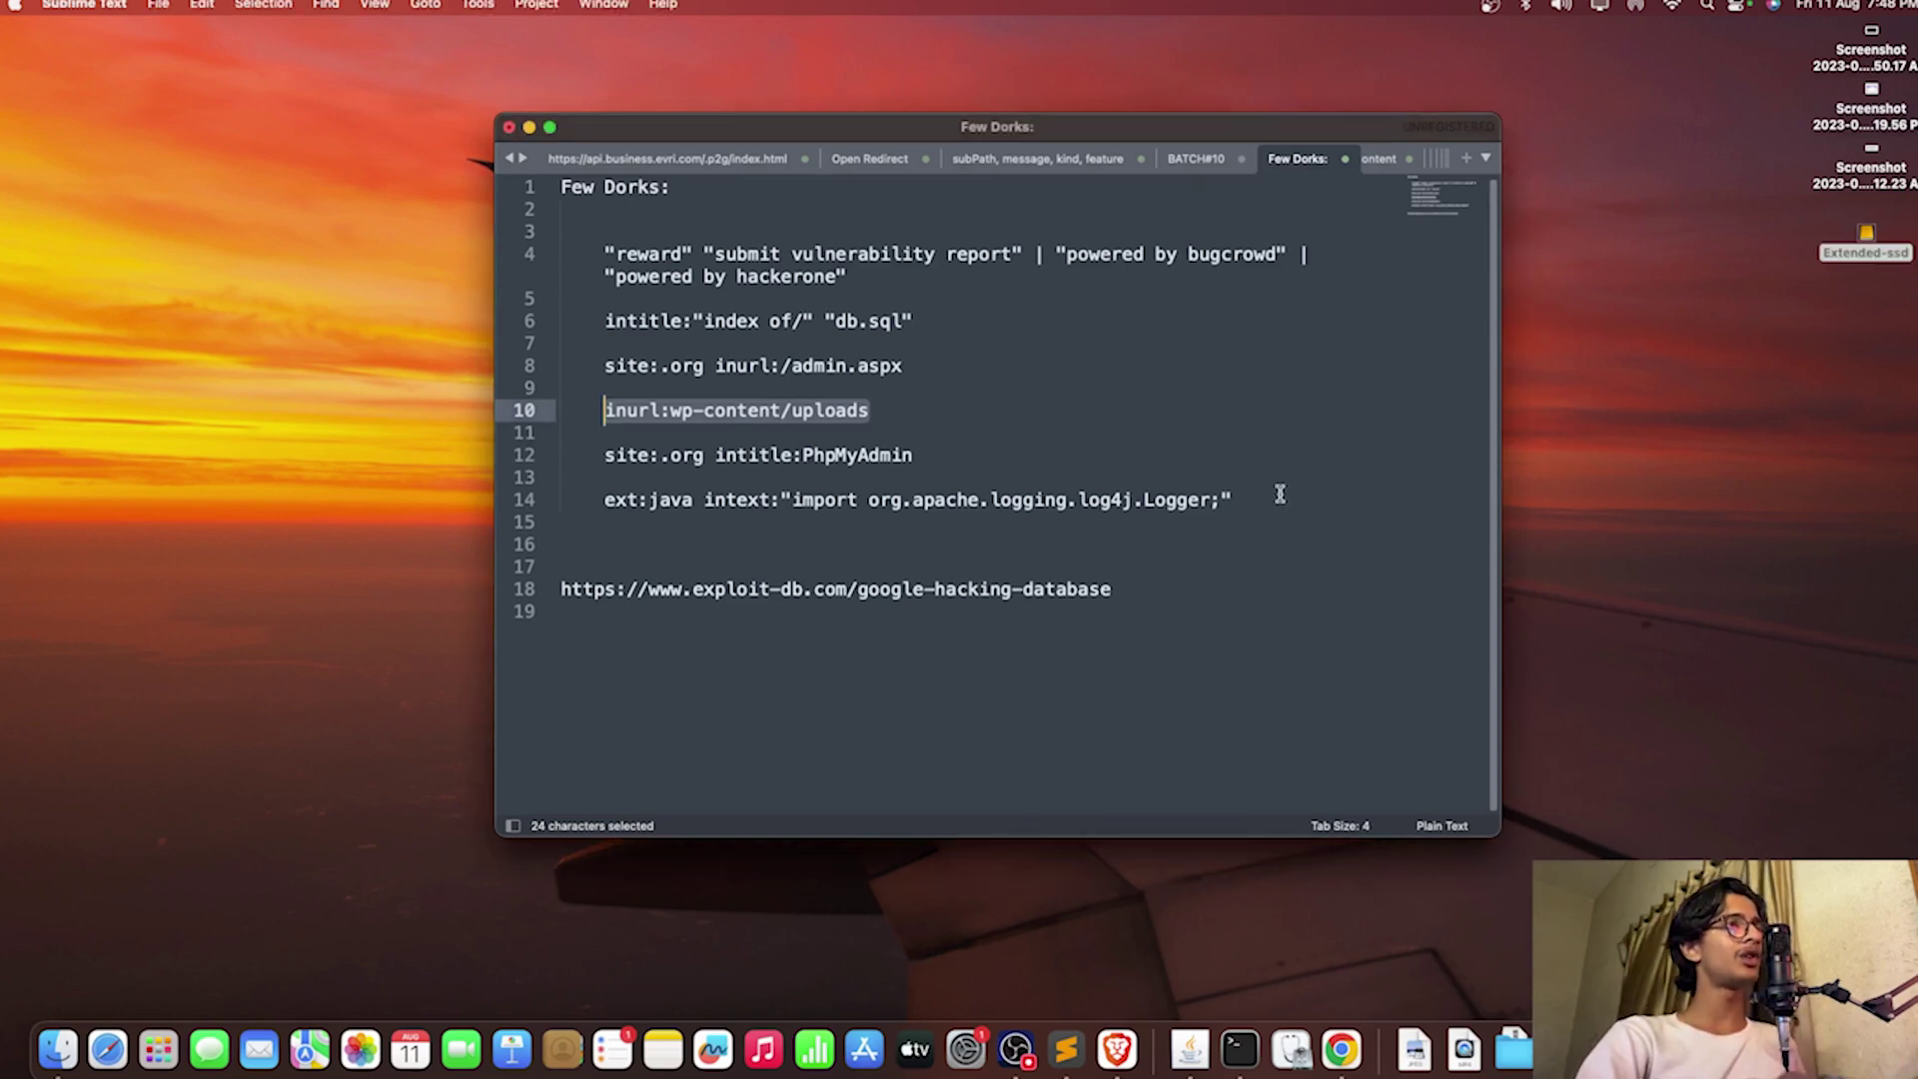
pyautogui.moveTo(1280, 493); pyautogui.dragTo(588, 456)
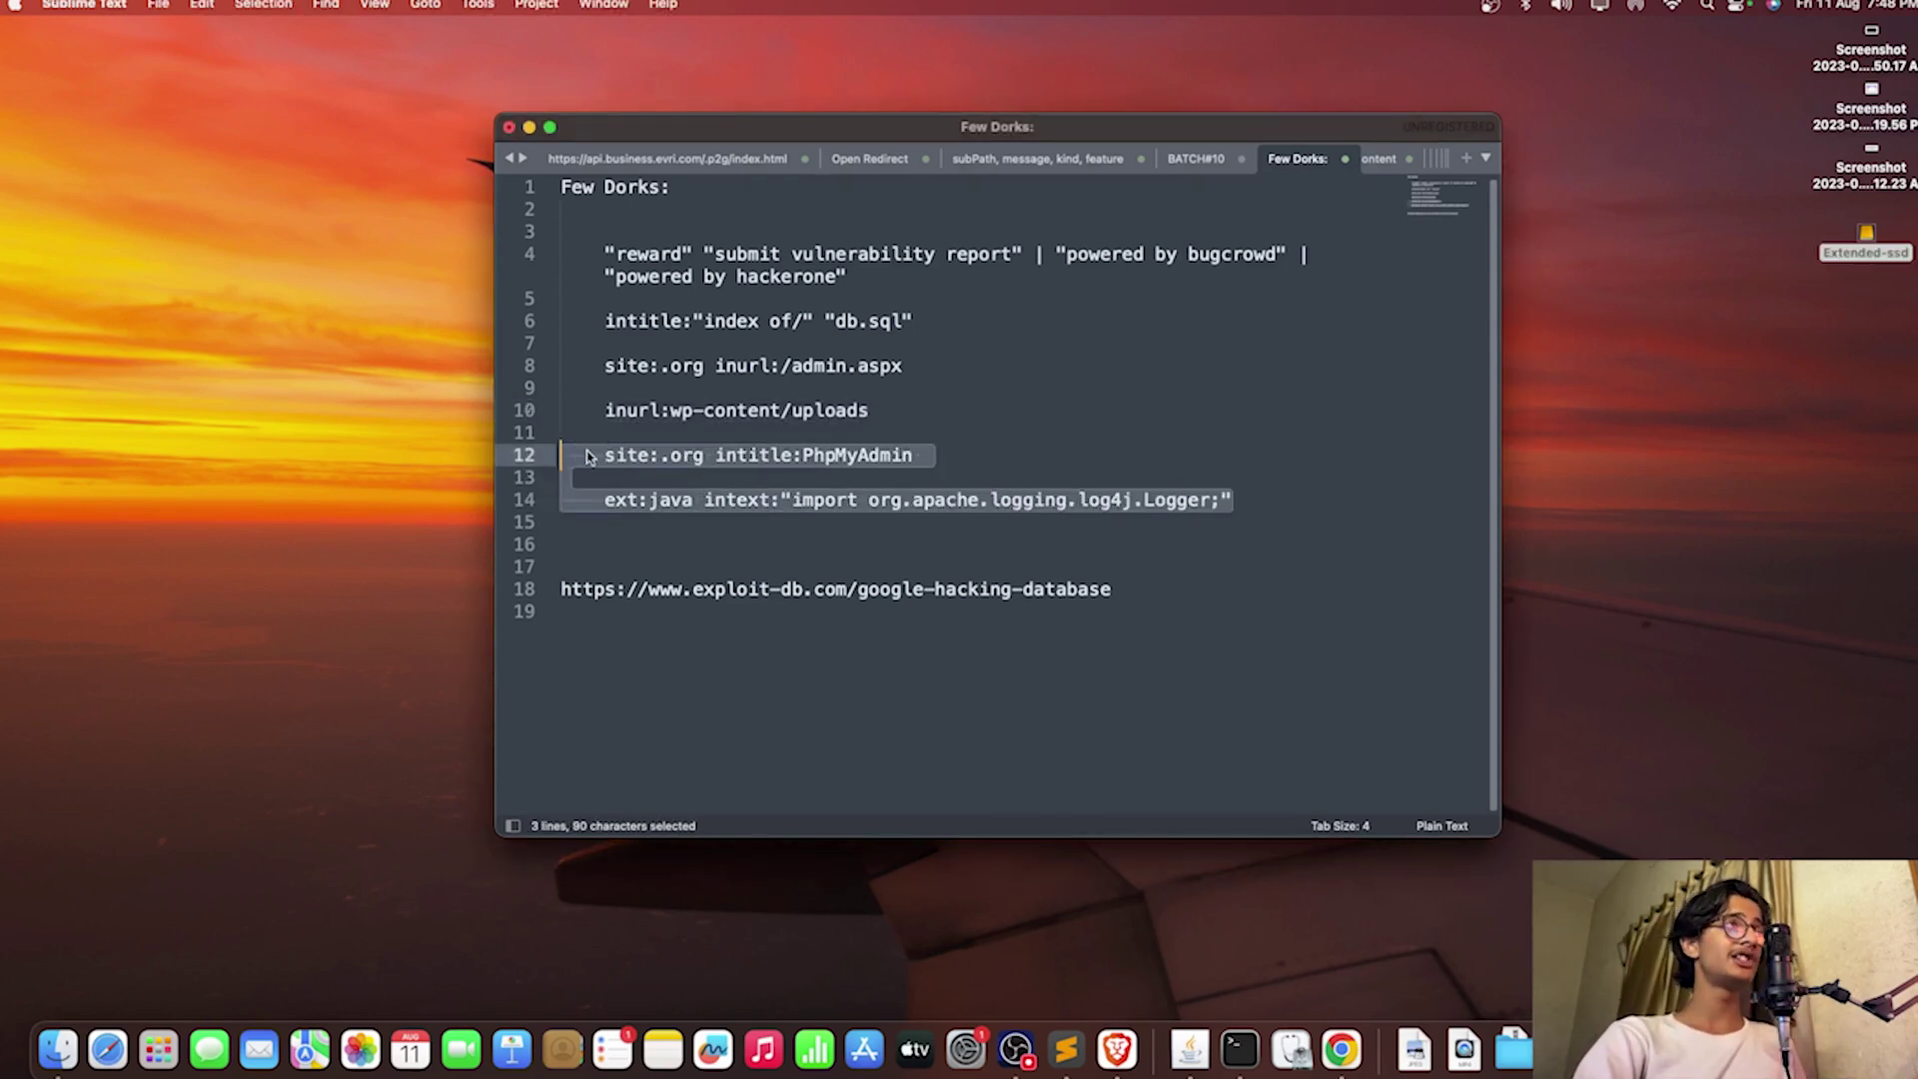
pyautogui.moveTo(942, 455); pyautogui.dragTo(662, 461)
pyautogui.click(939, 456)
pyautogui.click(667, 471)
pyautogui.doubleClick(809, 458)
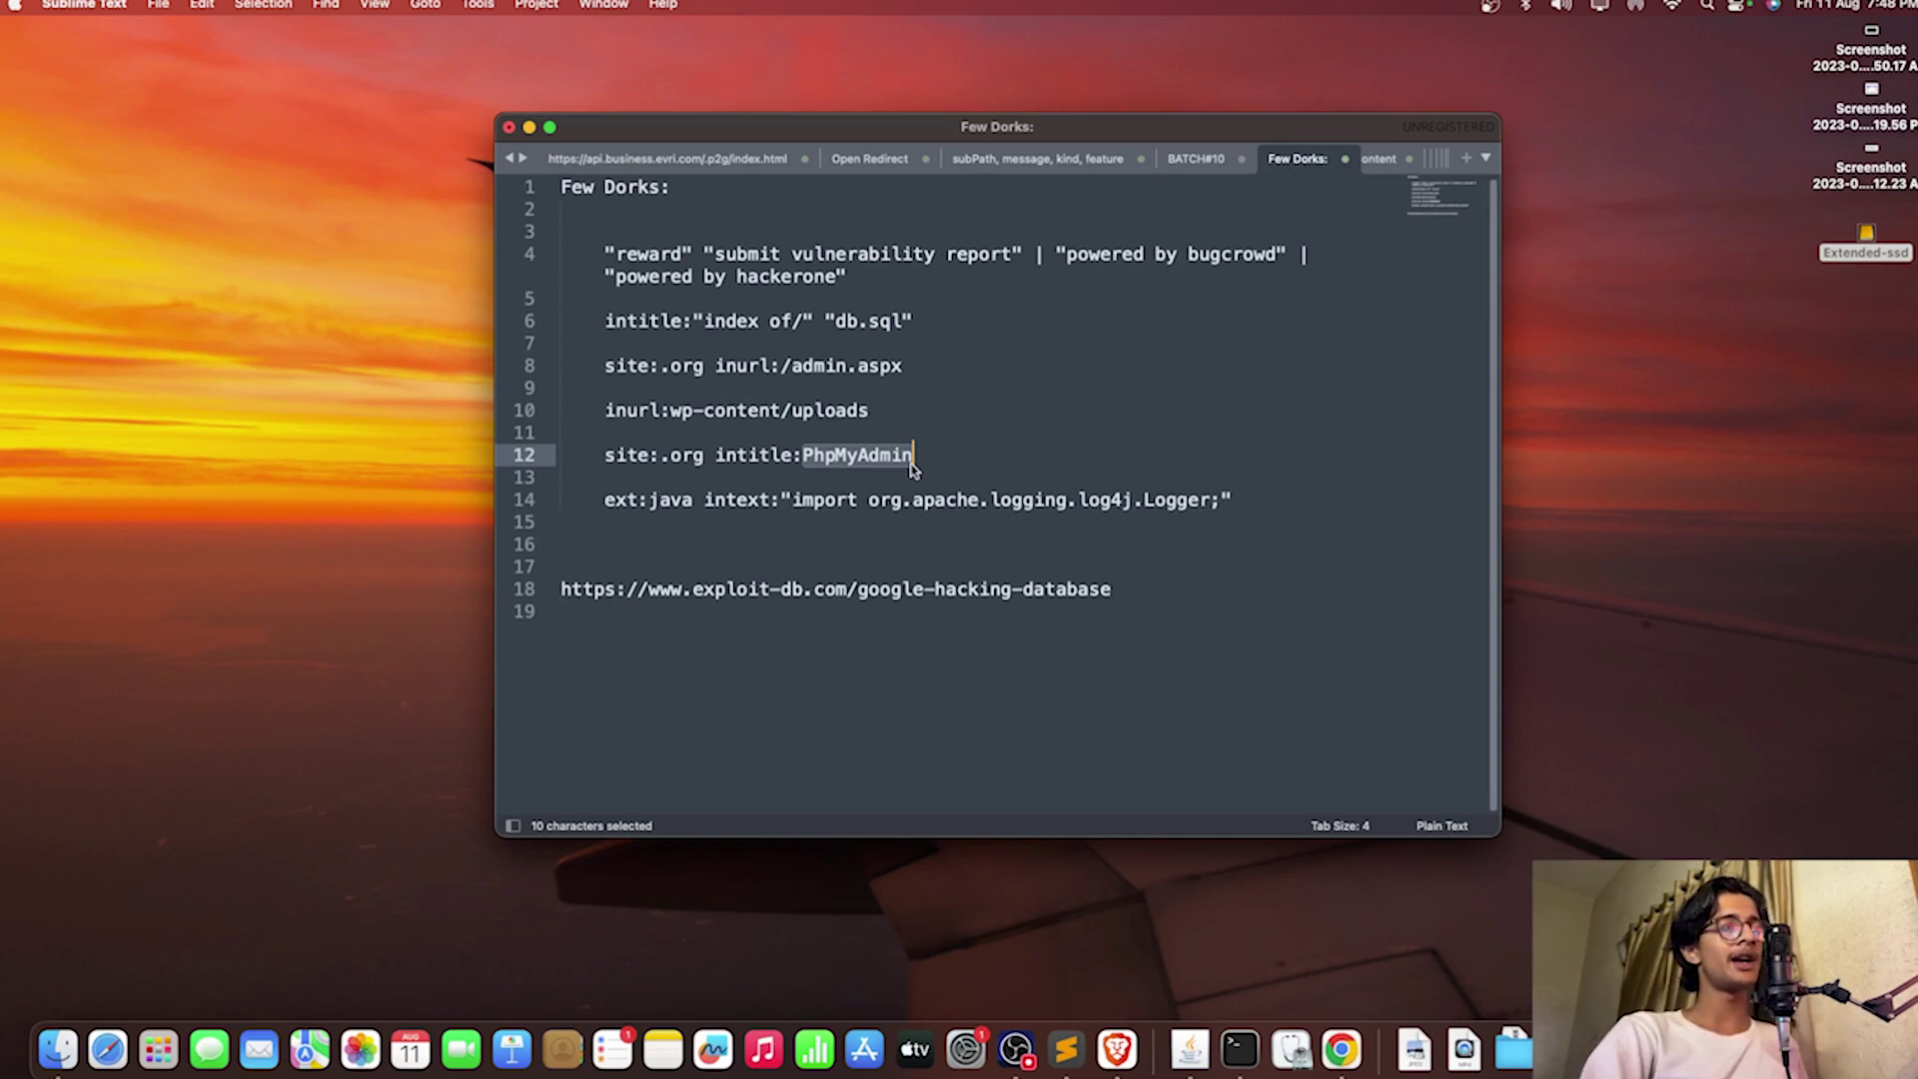
pyautogui.press('Right')
pyautogui.write('/setup')
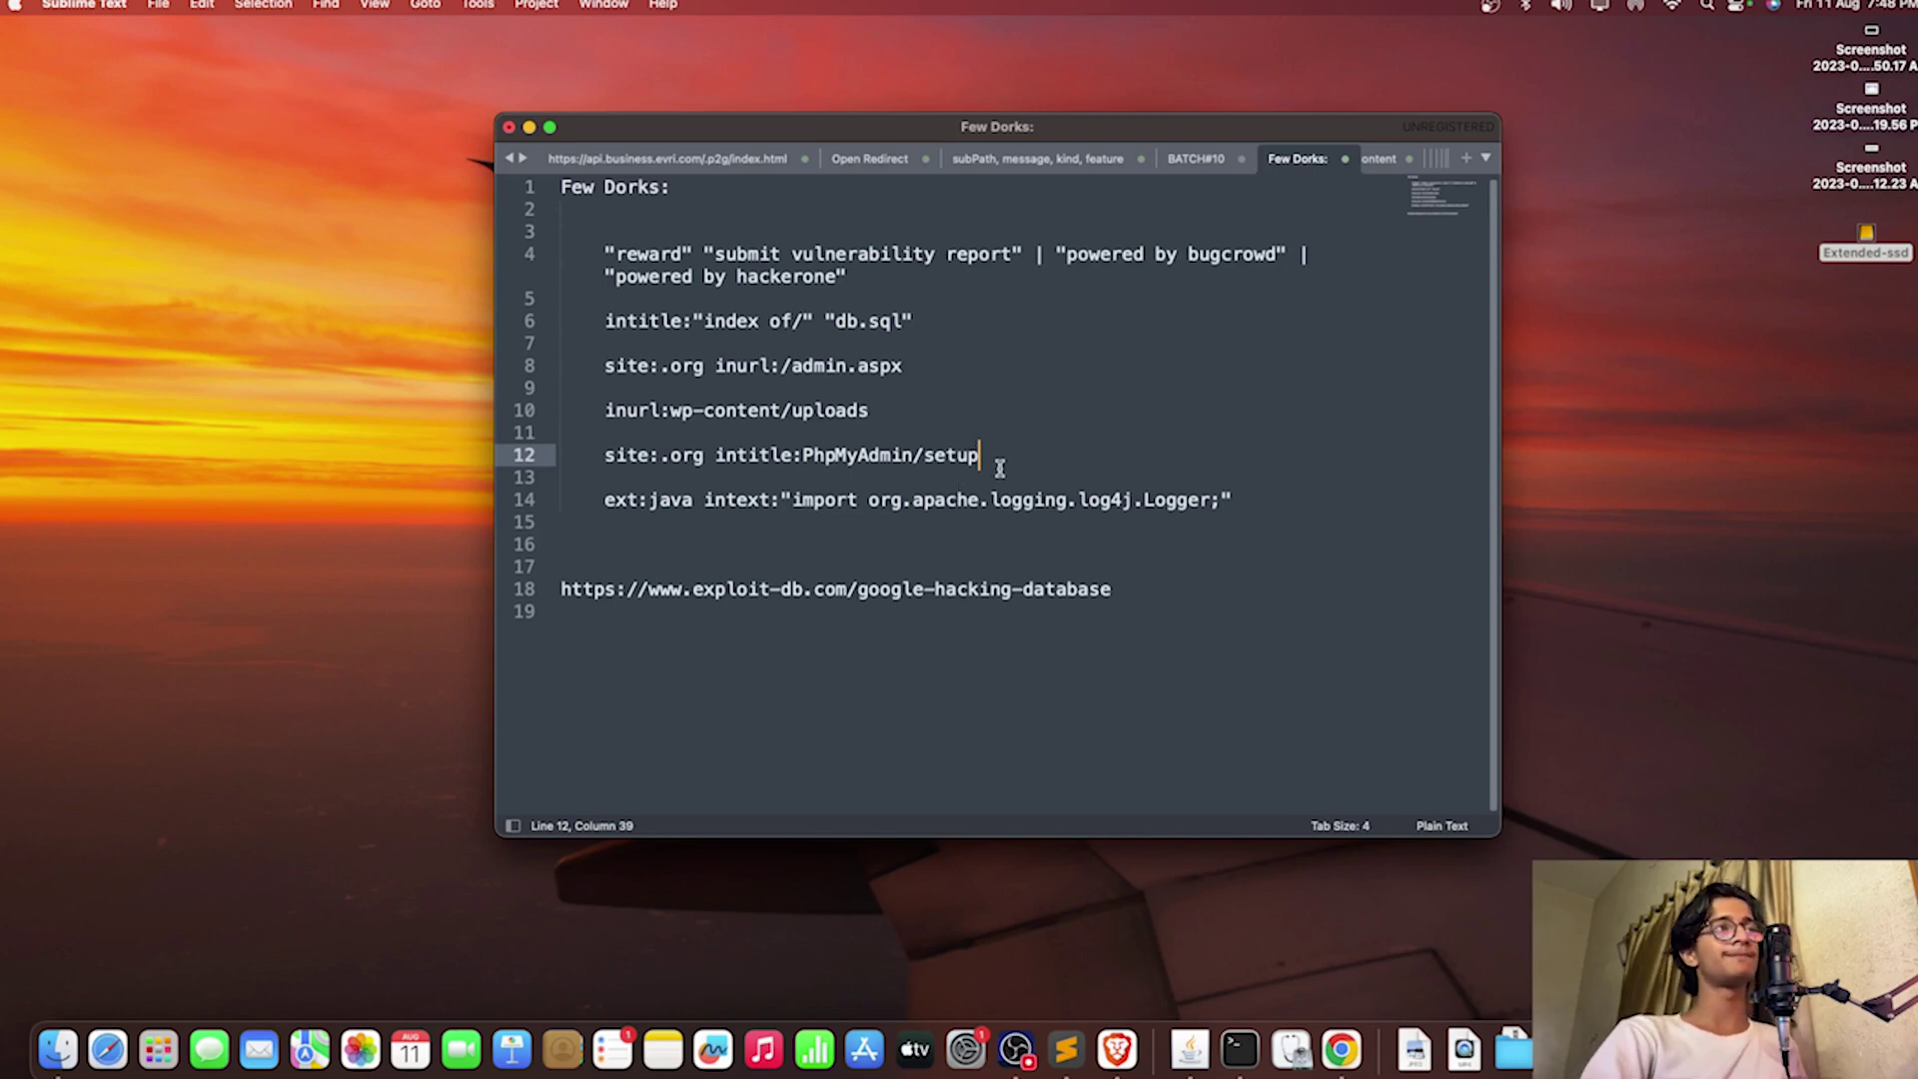
pyautogui.moveTo(999, 461); pyautogui.dragTo(603, 457)
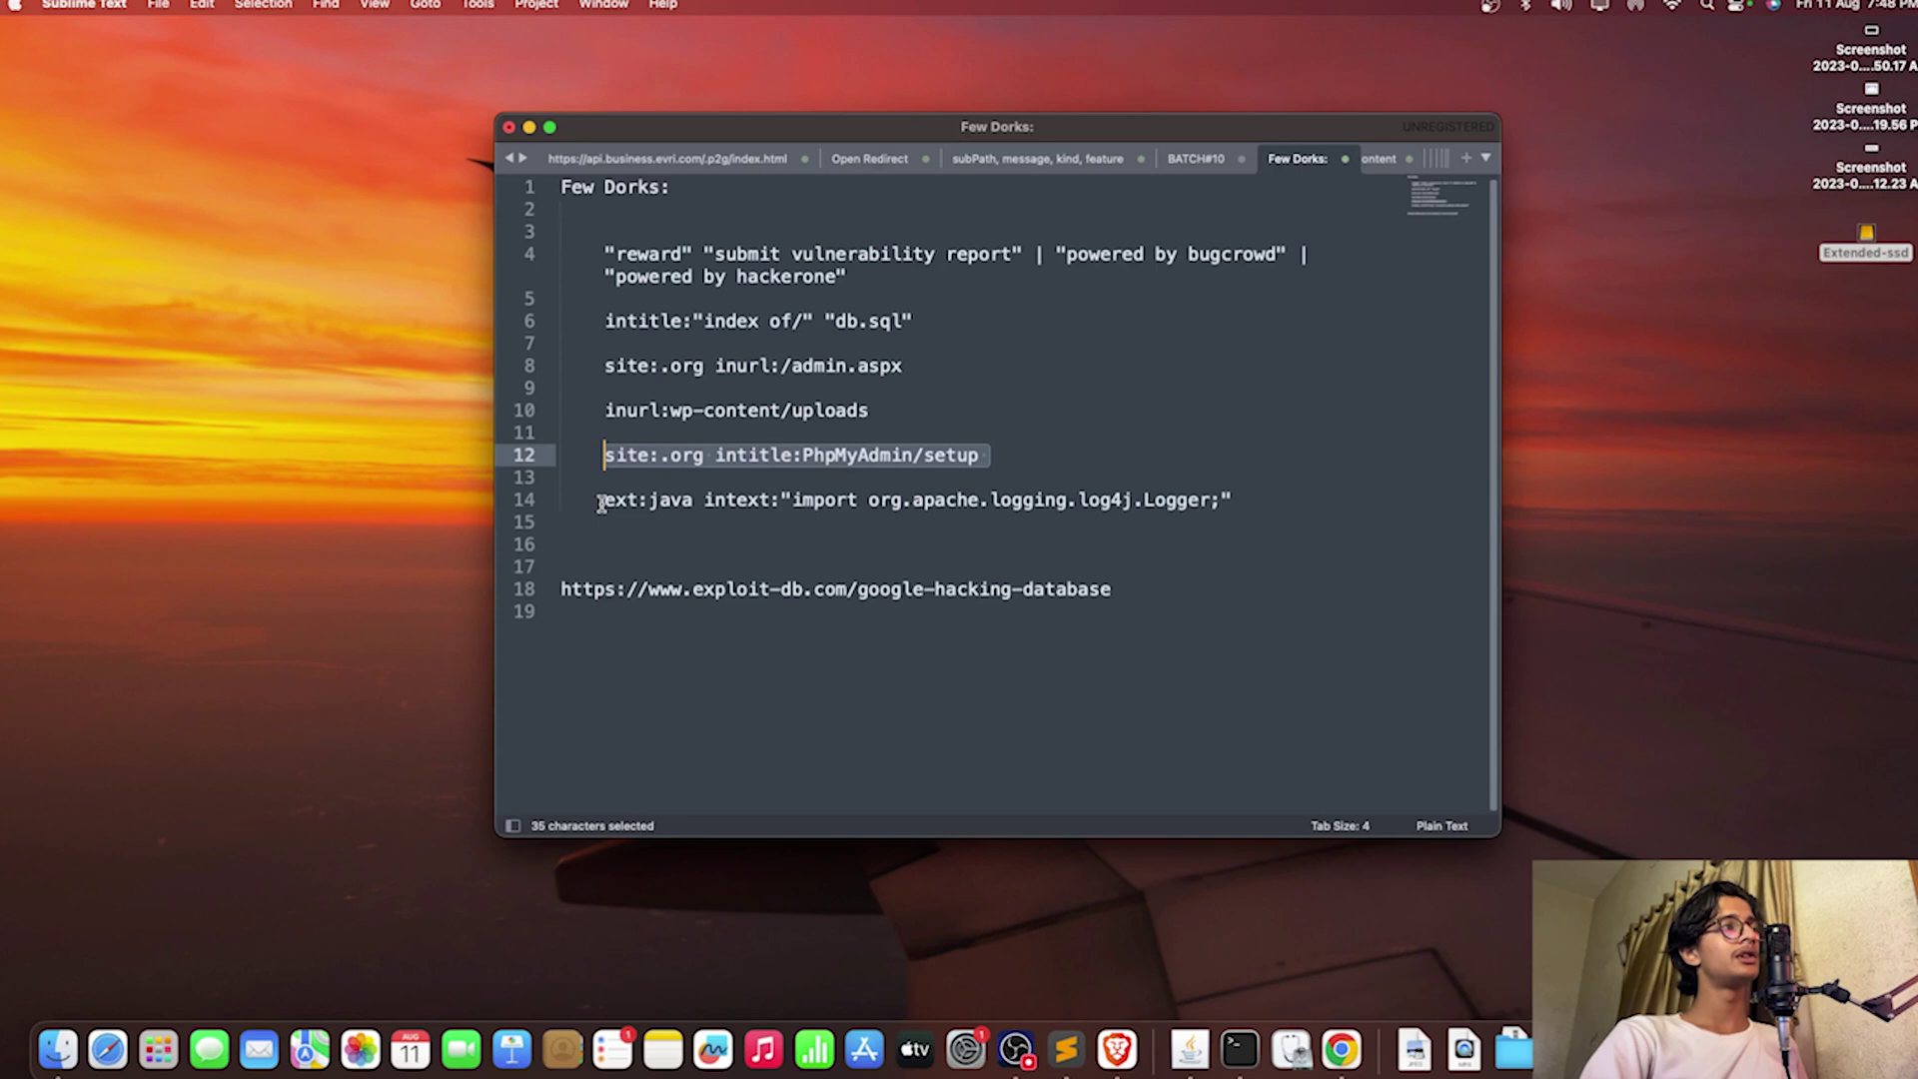
pyautogui.moveTo(605, 500); pyautogui.dragTo(1315, 519)
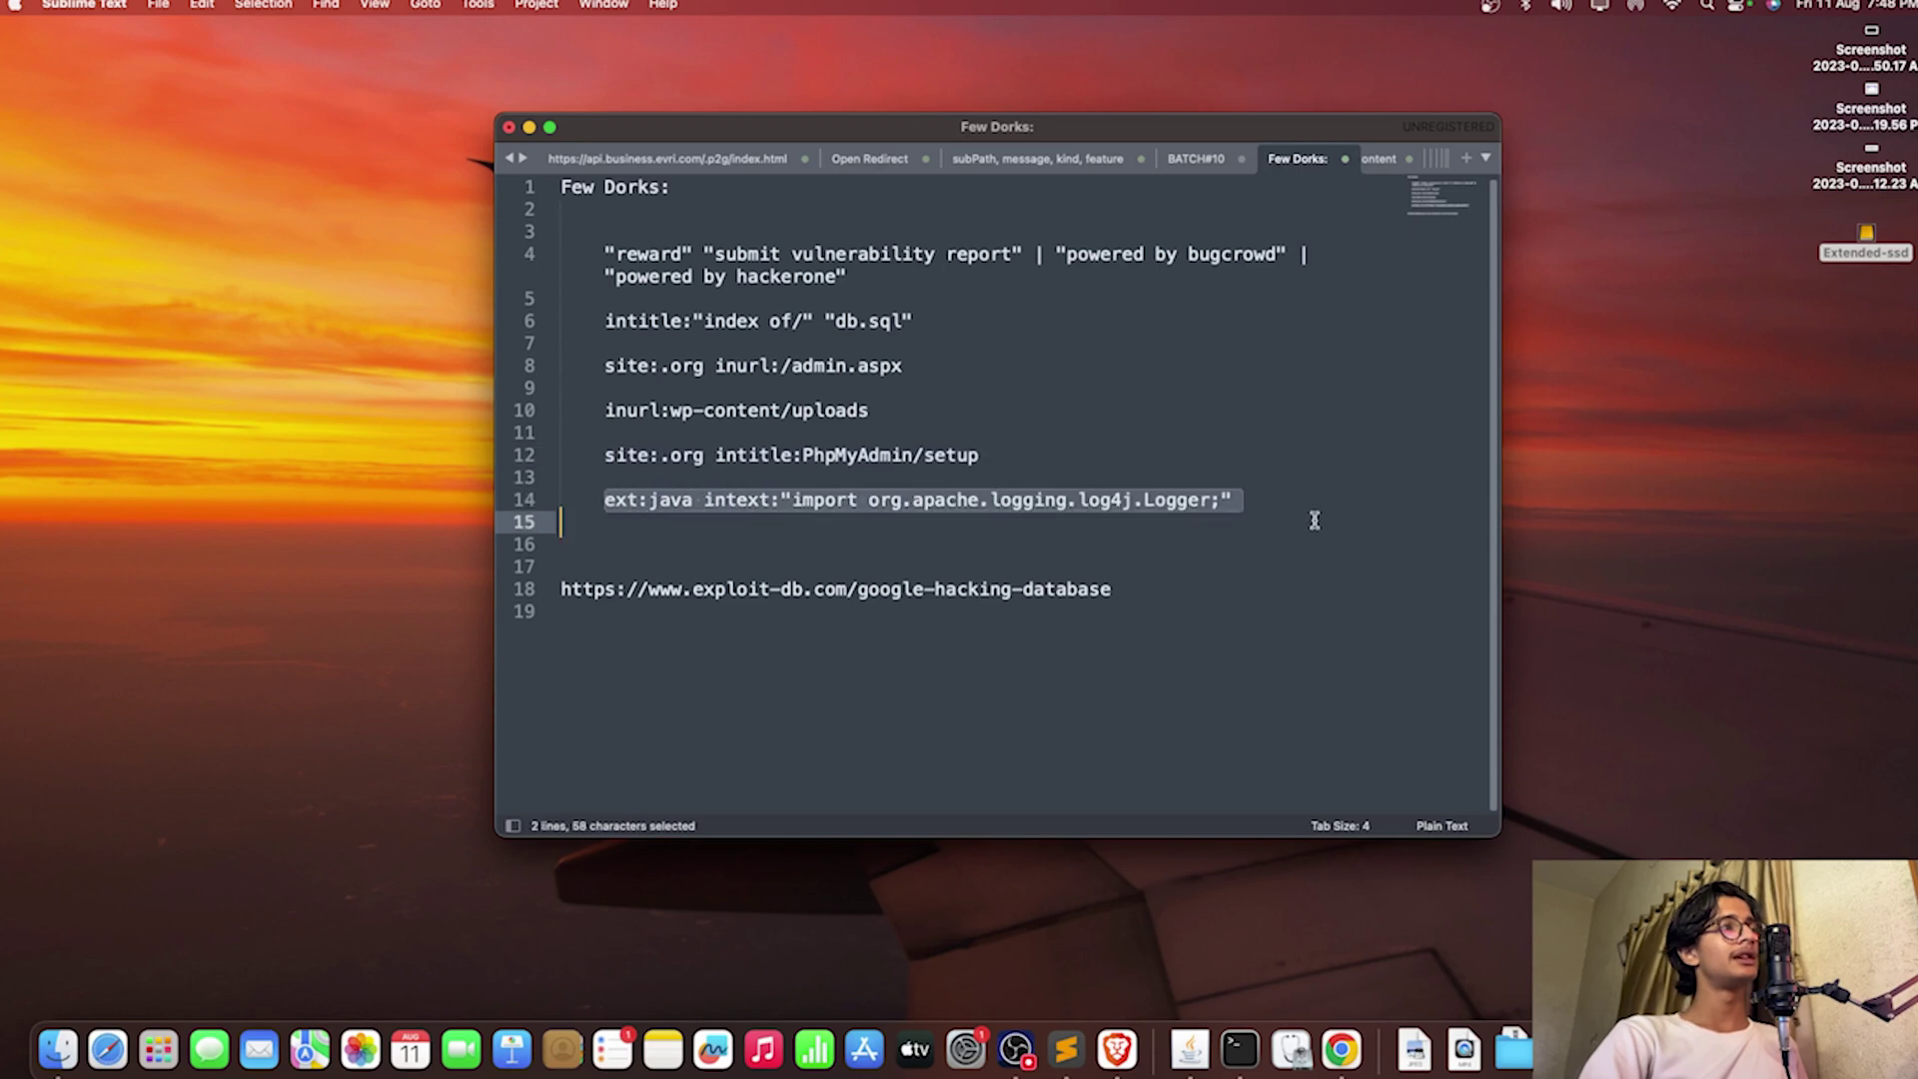
pyautogui.click(656, 501)
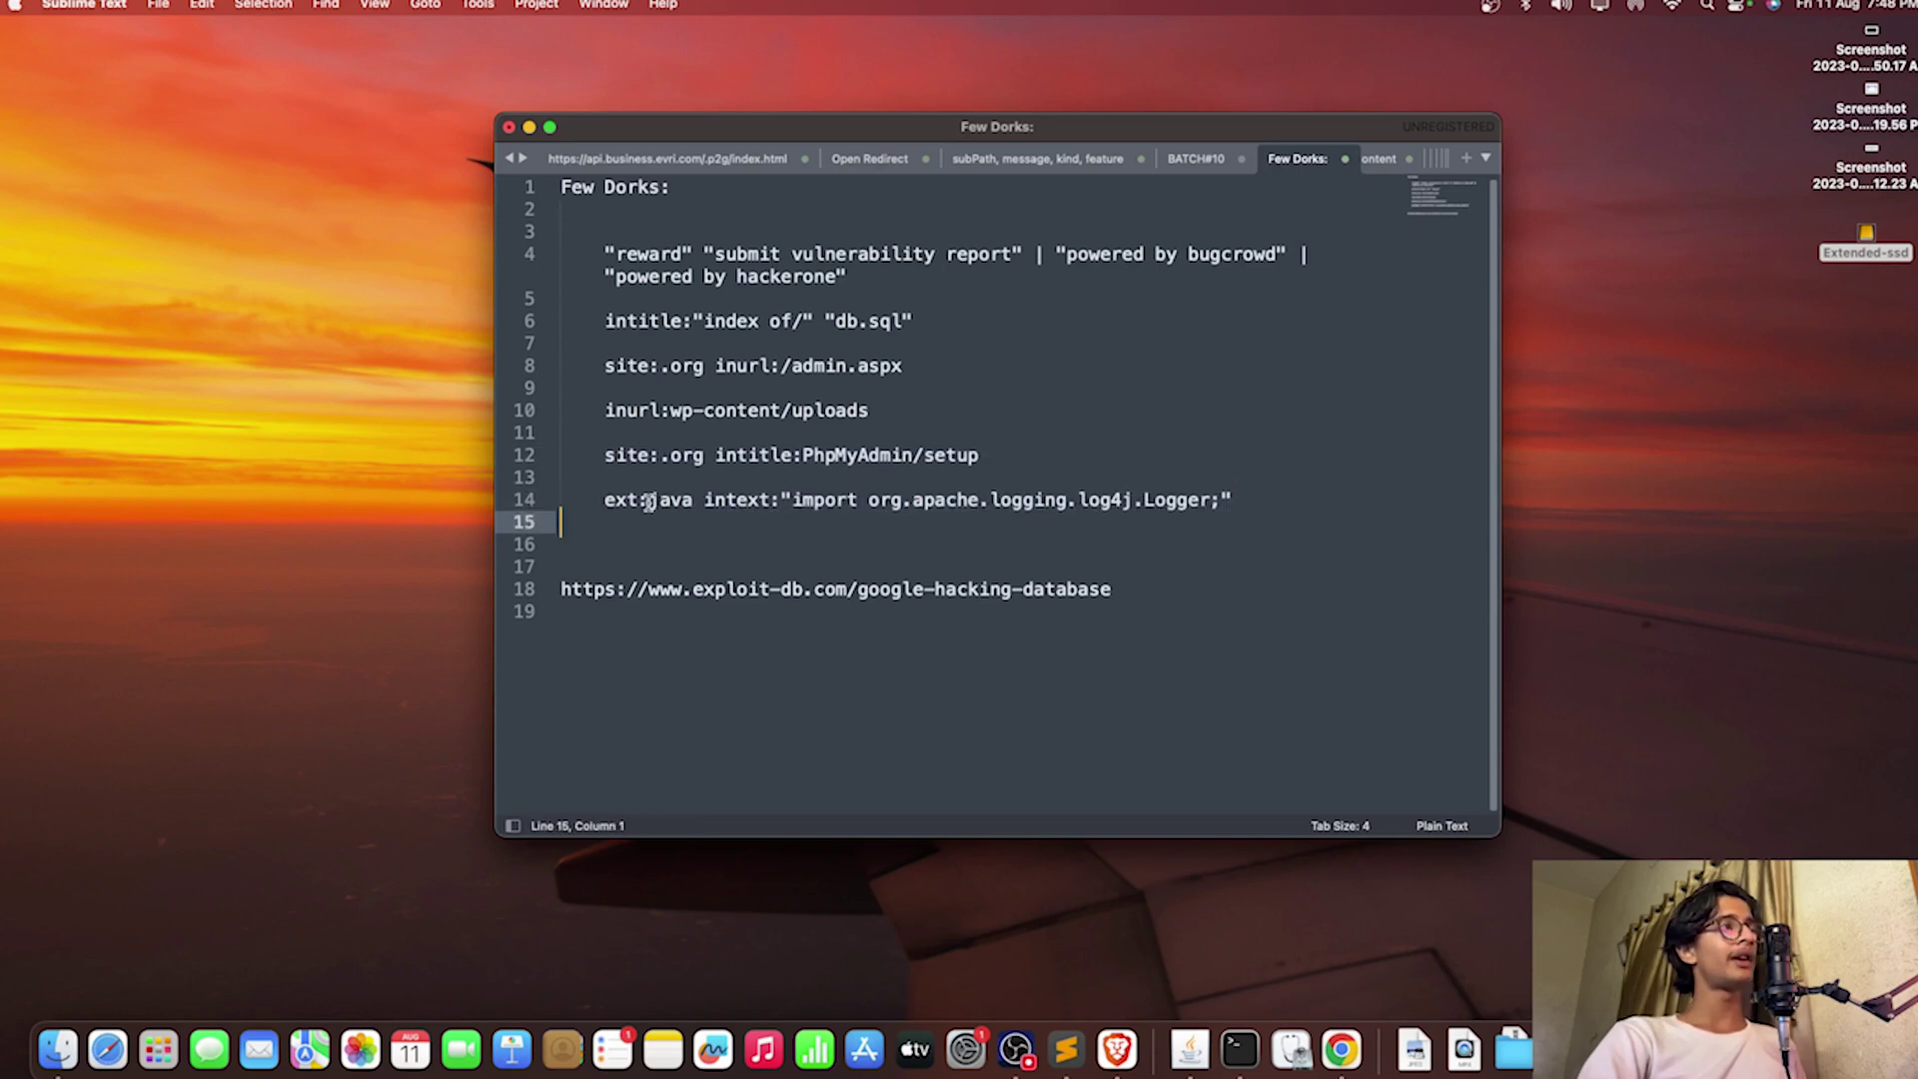
pyautogui.moveTo(649, 499); pyautogui.dragTo(1233, 500)
pyautogui.click(1265, 500)
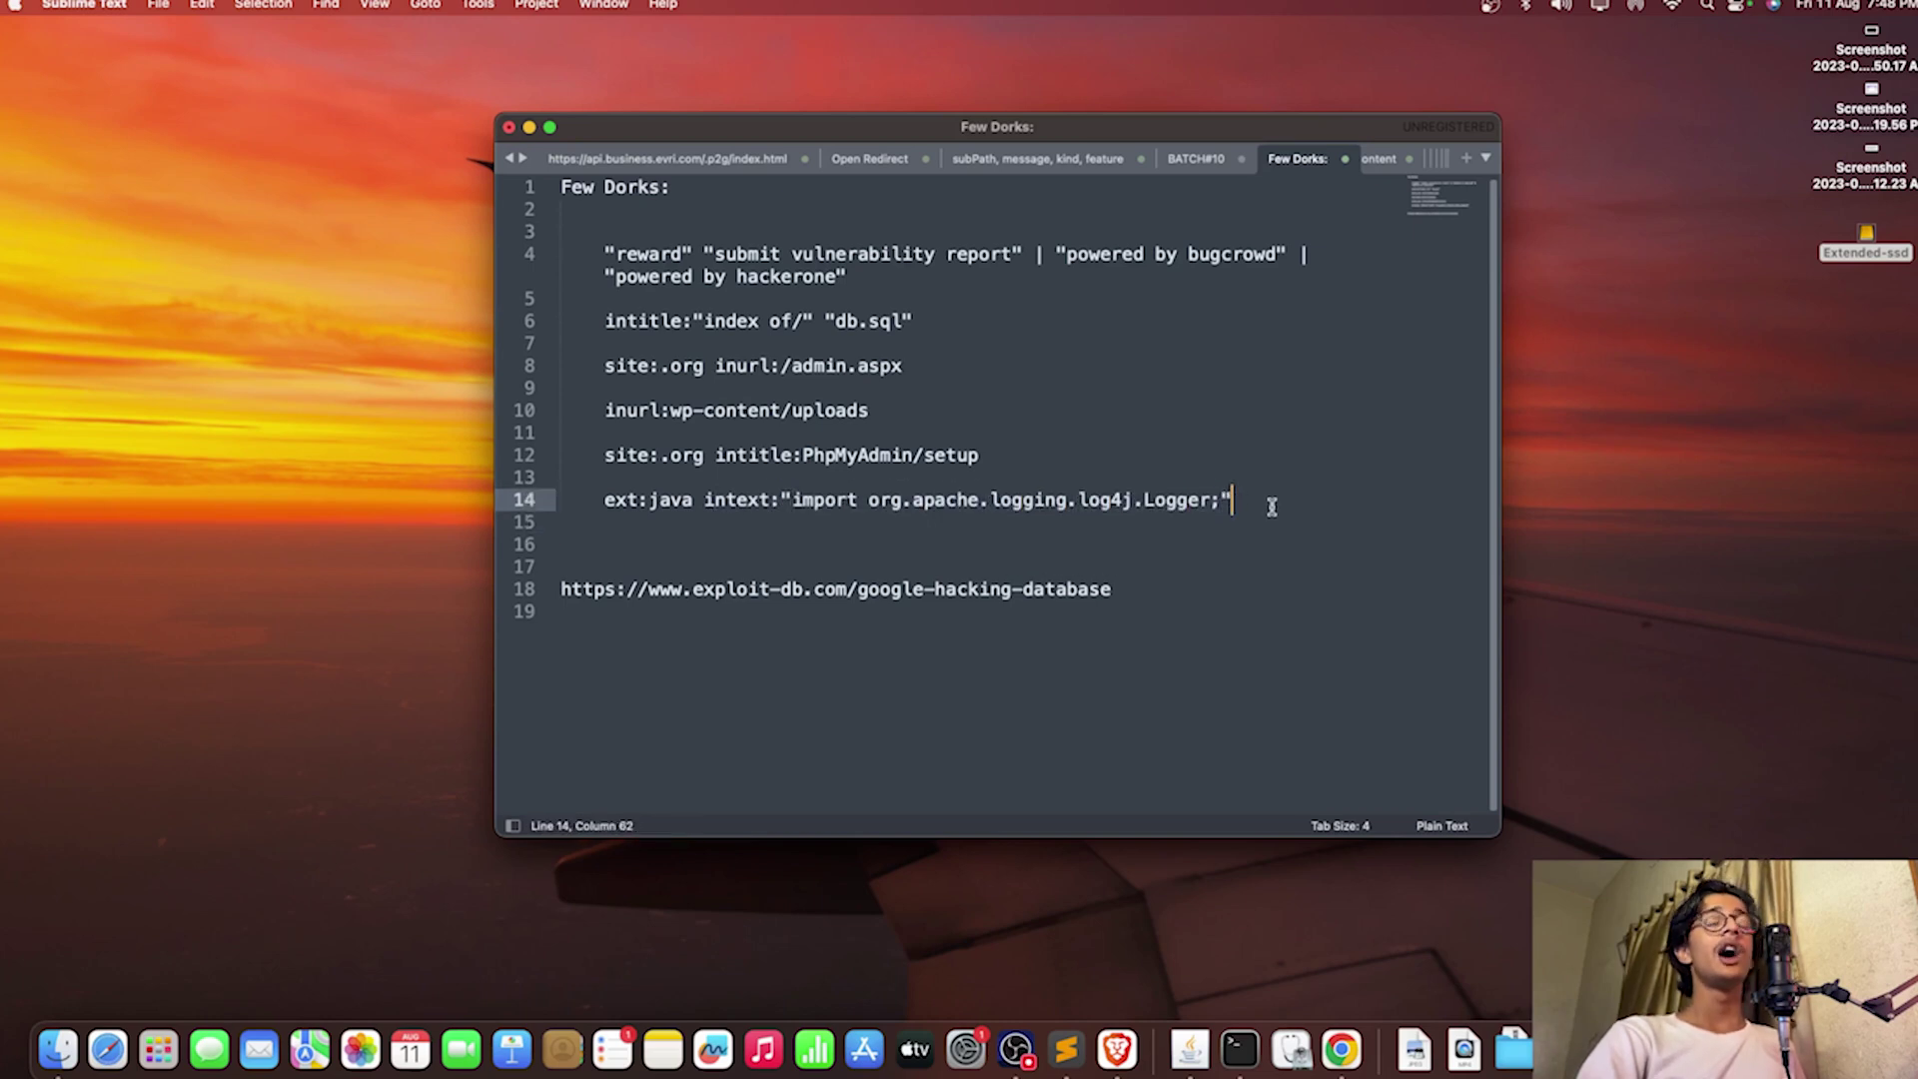
pyautogui.moveTo(1270, 499); pyautogui.dragTo(548, 506)
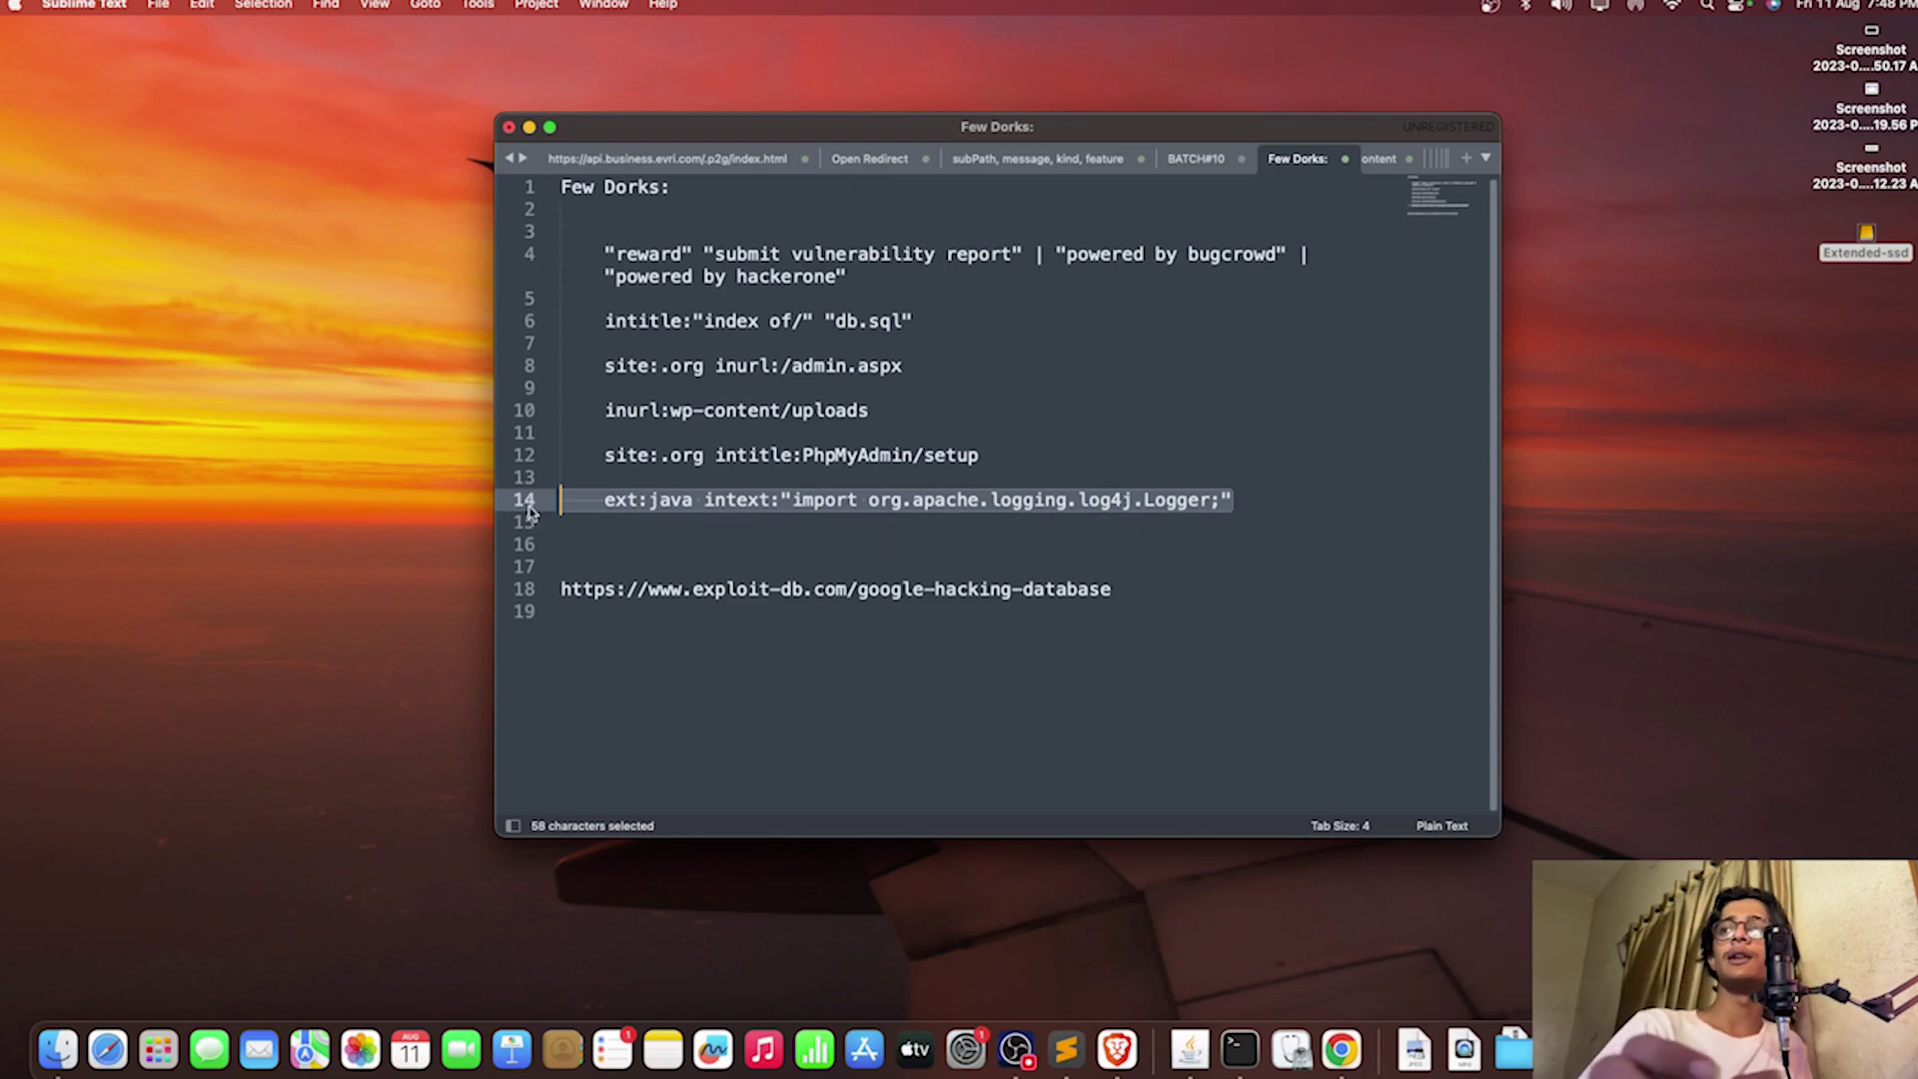
pyautogui.tripleClick(912, 509)
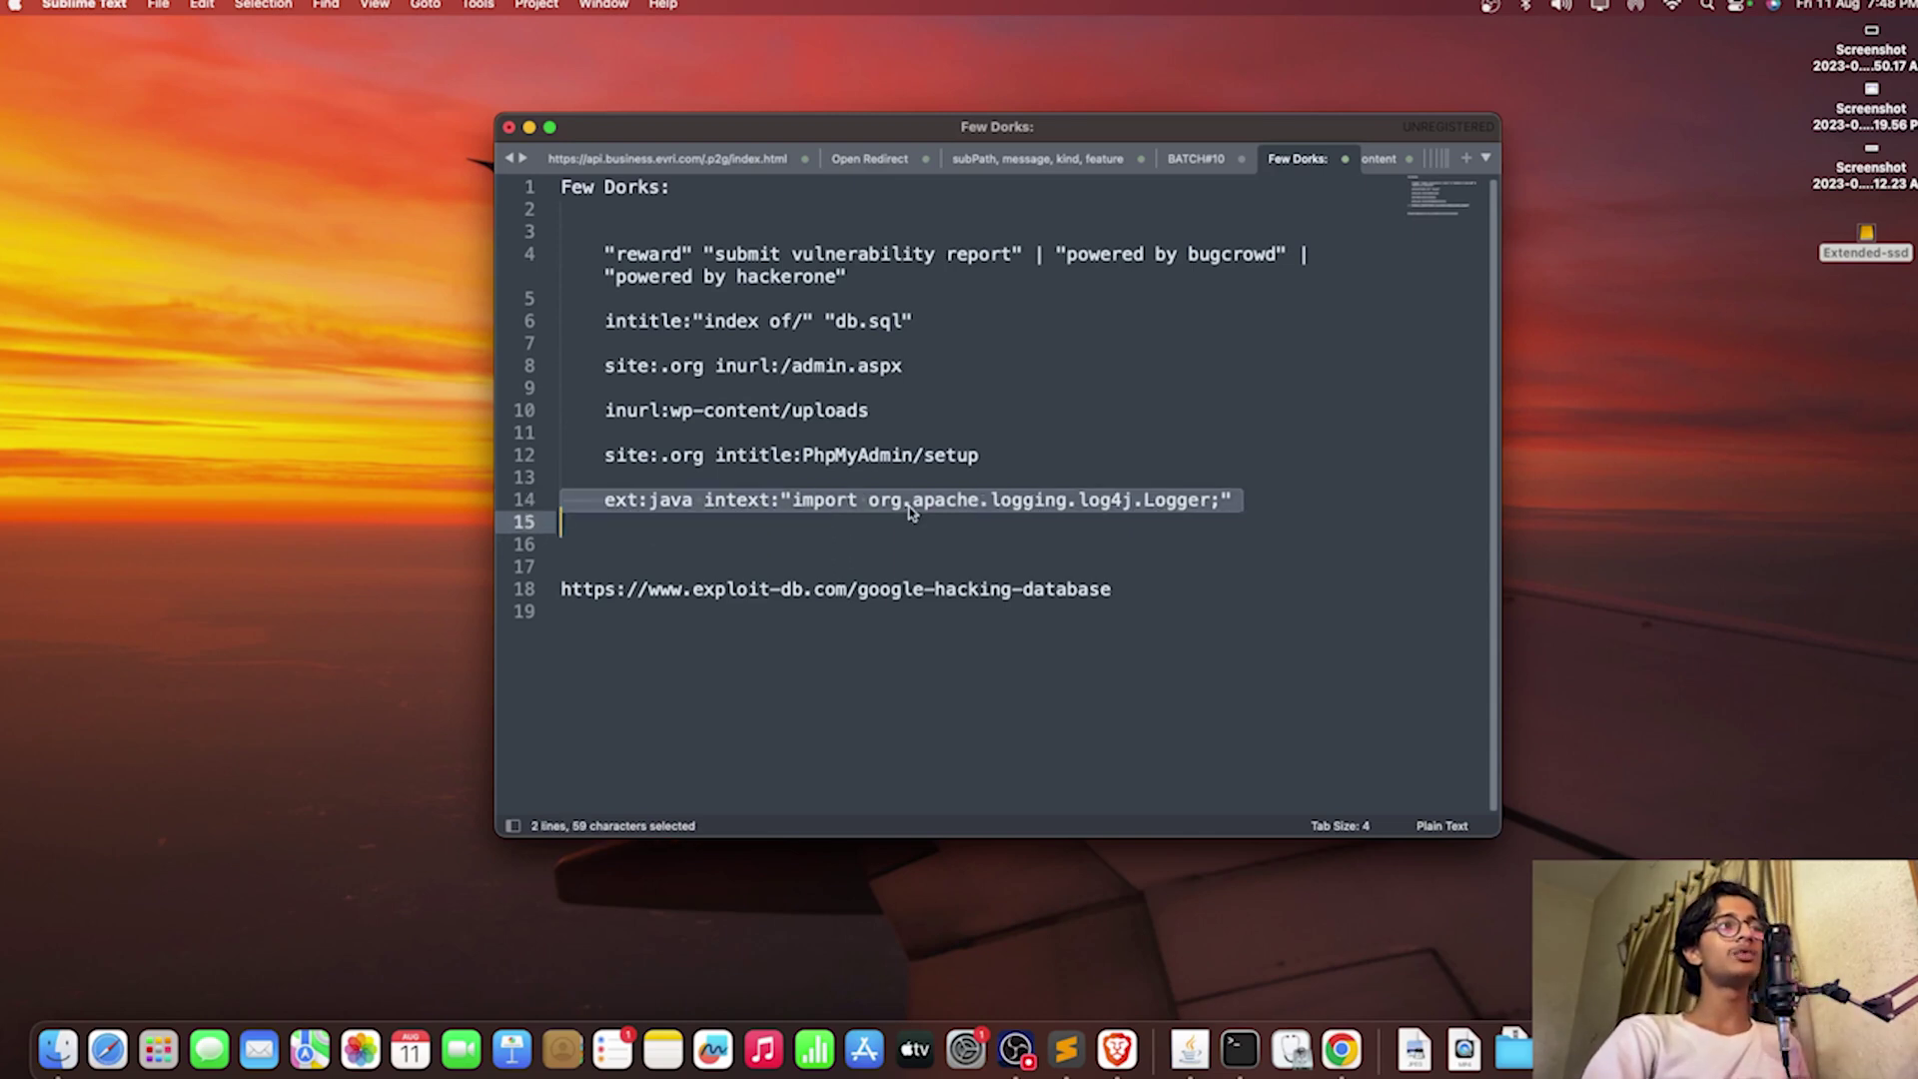
pyautogui.tripleClick(965, 592)
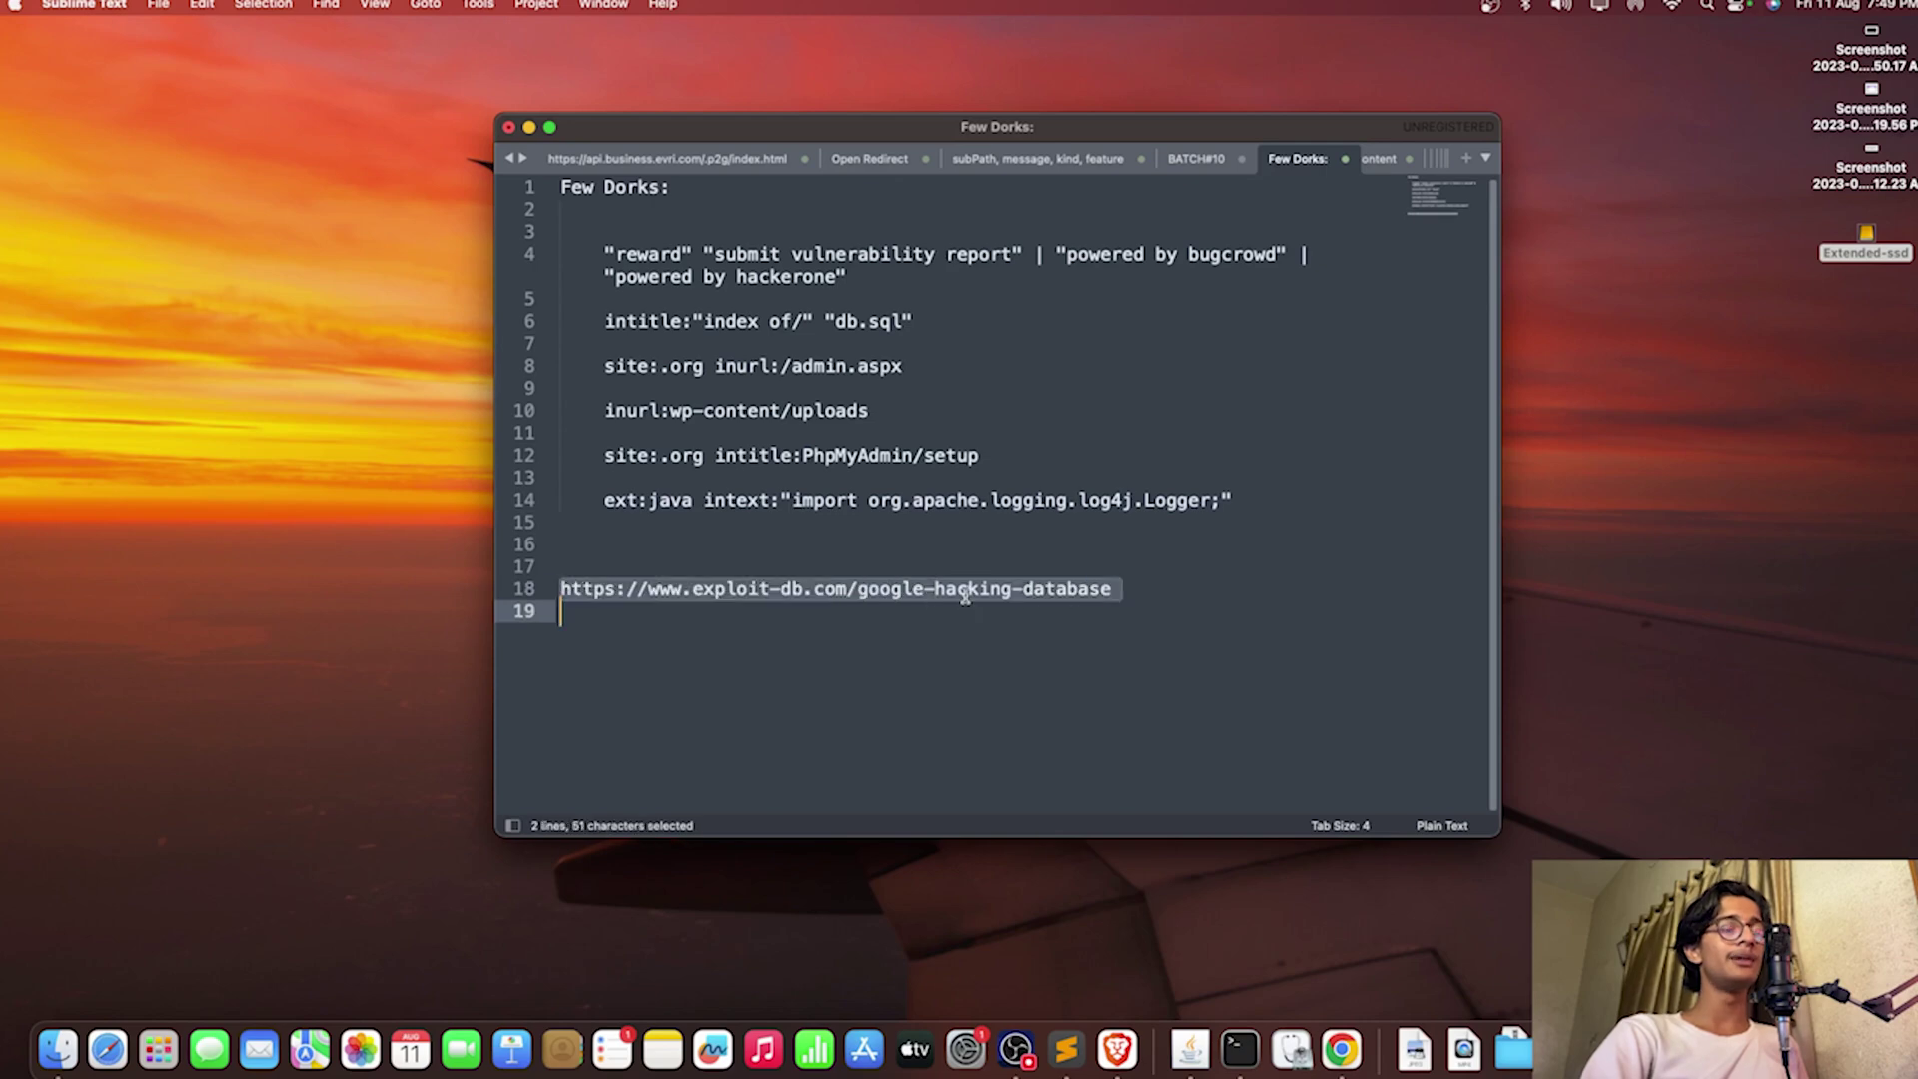
pyautogui.click(1034, 615)
pyautogui.click(8, 468)
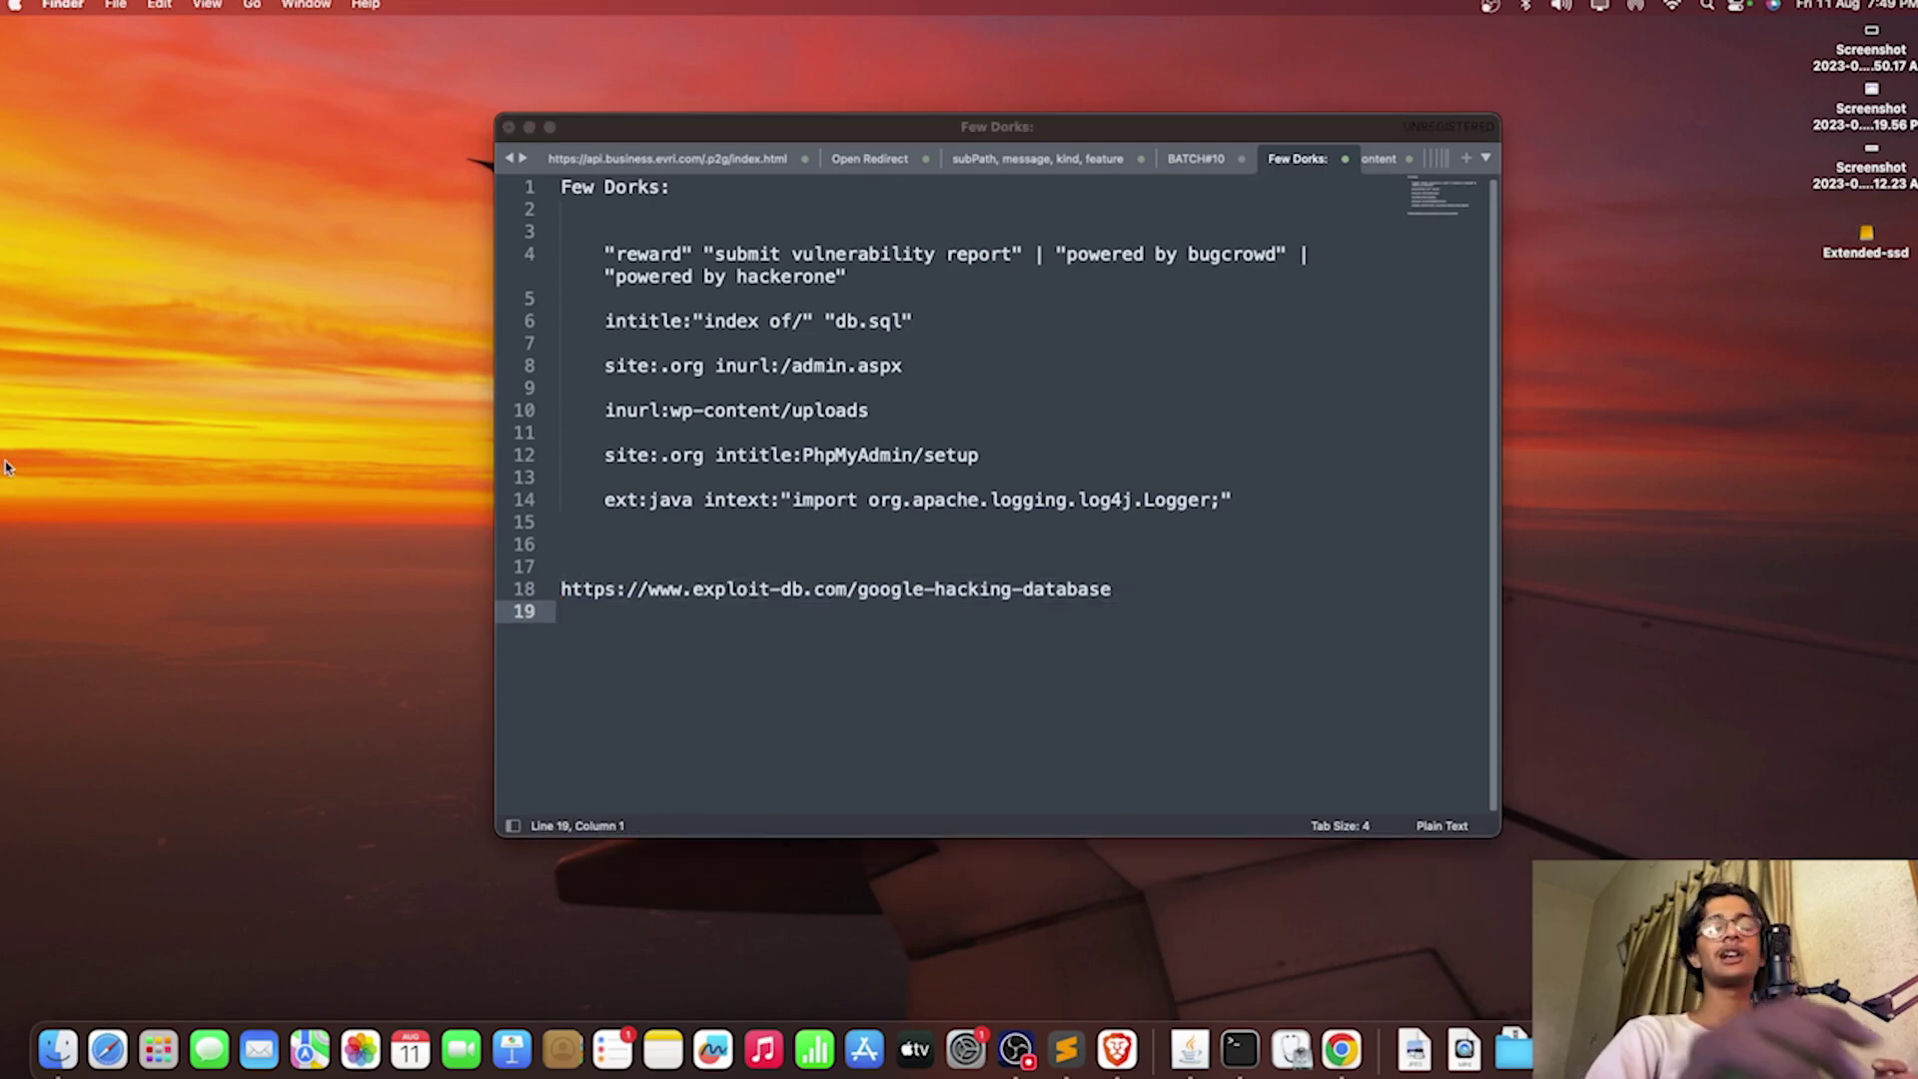